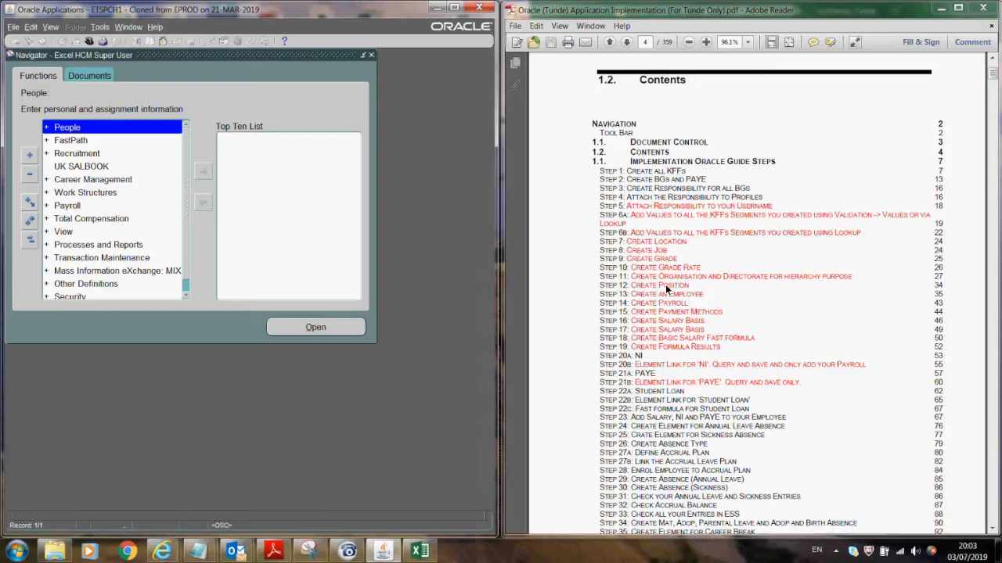
# - Scroll the guide to page 35, Step 13: Create an Employee, and choose the people entry function
pyautogui.moveTo(992, 75); pyautogui.dragTo(987, 114)
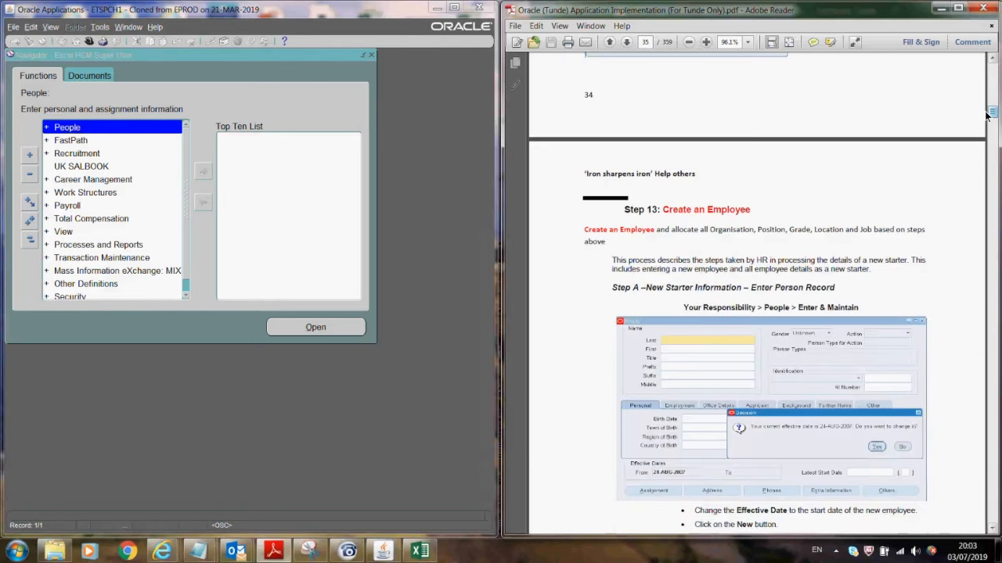
pyautogui.click(992, 531)
pyautogui.click(992, 531)
pyautogui.click(992, 530)
pyautogui.click(993, 531)
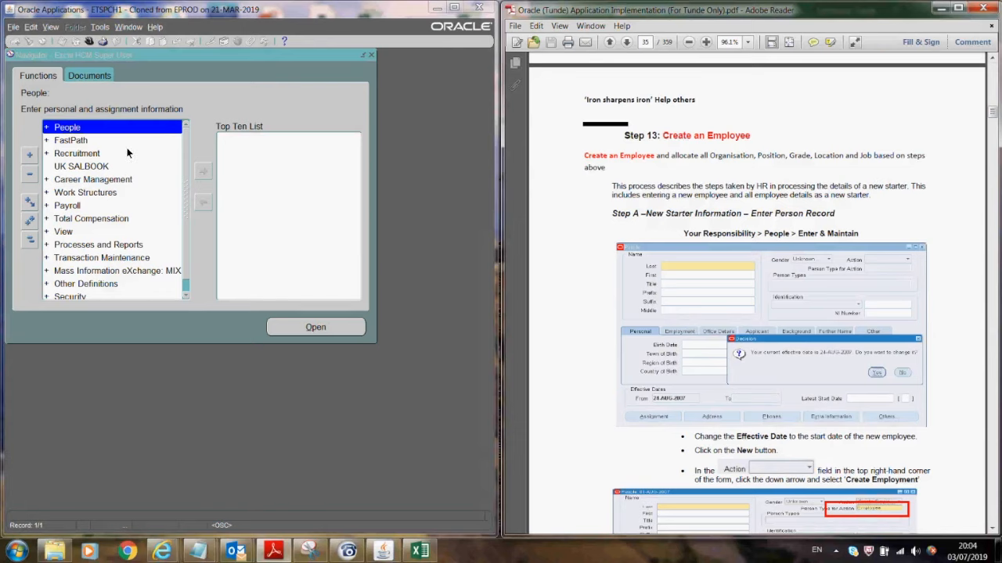
pyautogui.click(302, 332)
# - Open People > Enter and Maintain at the current date and pick Smith_UK_EMP from a smith% search
pyautogui.click(303, 332)
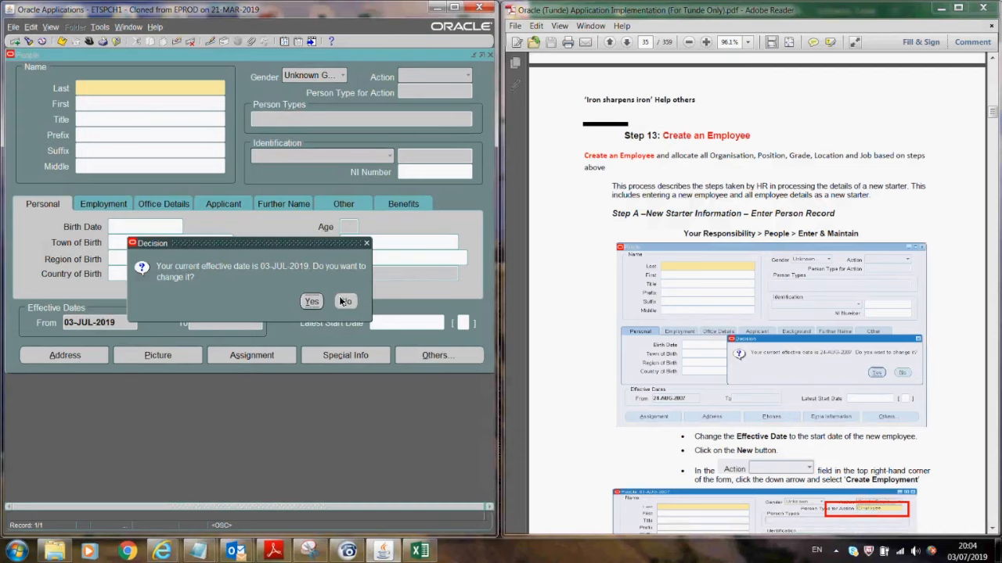
pyautogui.moveTo(431, 5); pyautogui.dragTo(402, 3)
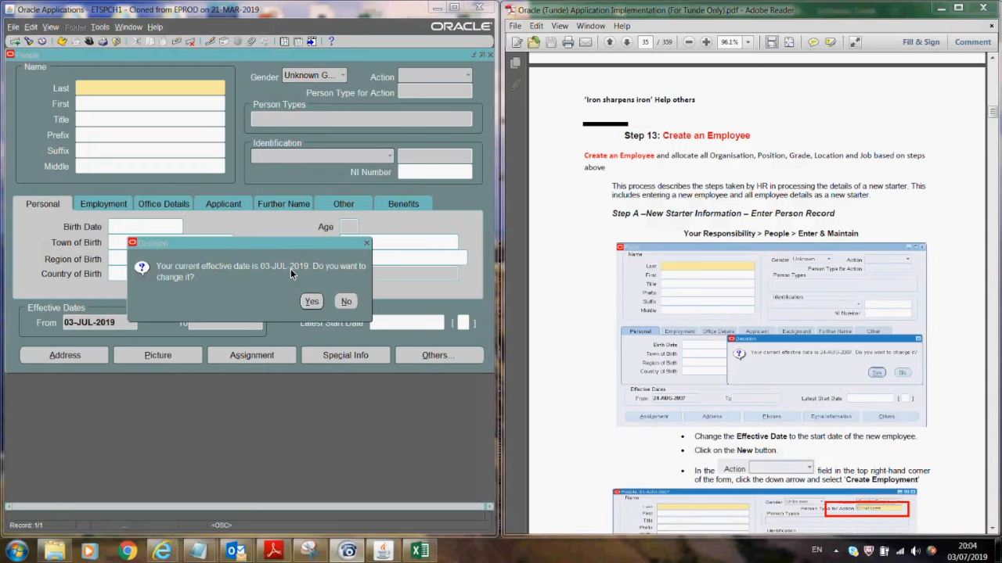
pyautogui.click(345, 302)
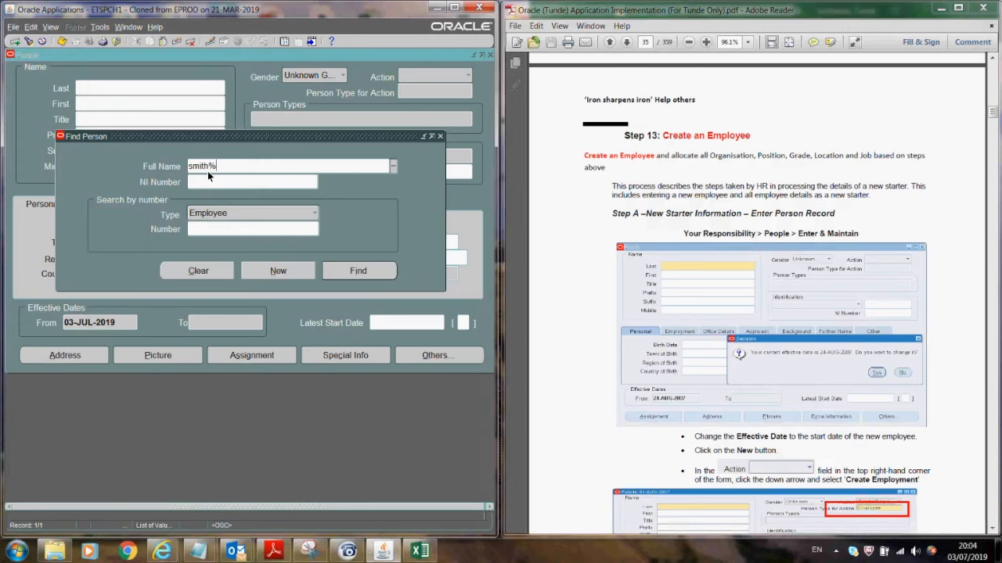
pyautogui.press('Return')
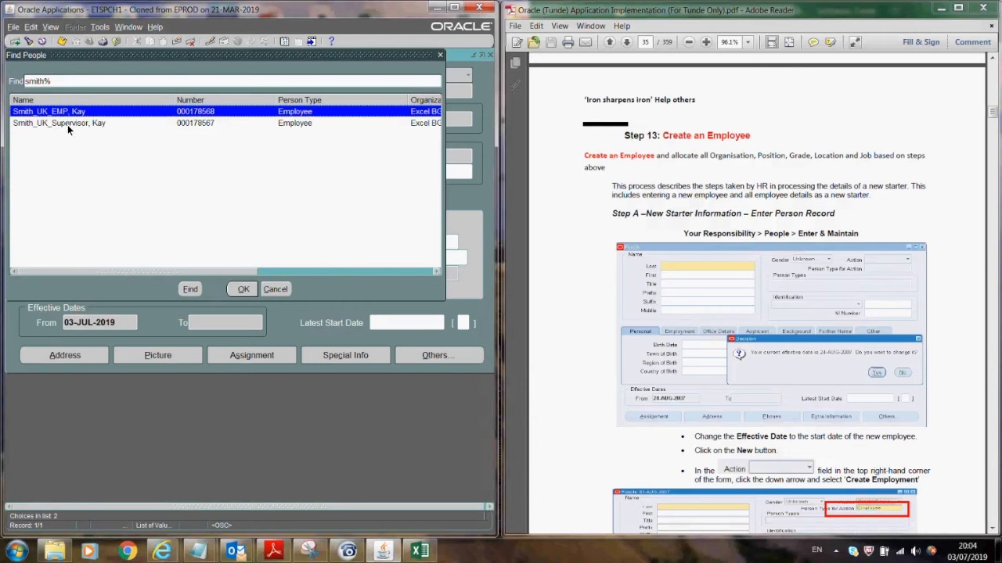
pyautogui.click(243, 289)
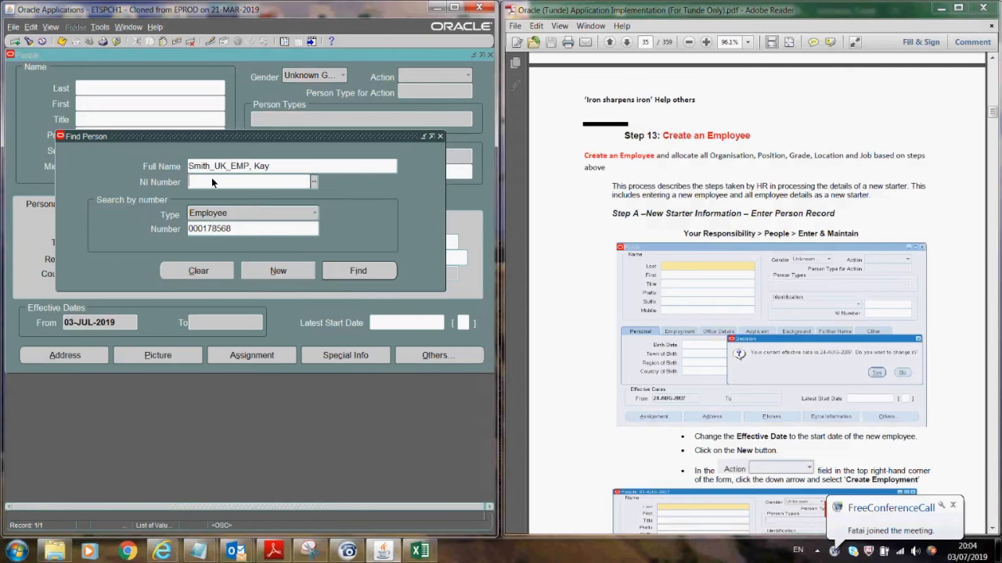
# - Load Smith_UK_EMP's person record and leave the title as Mr
pyautogui.click(344, 275)
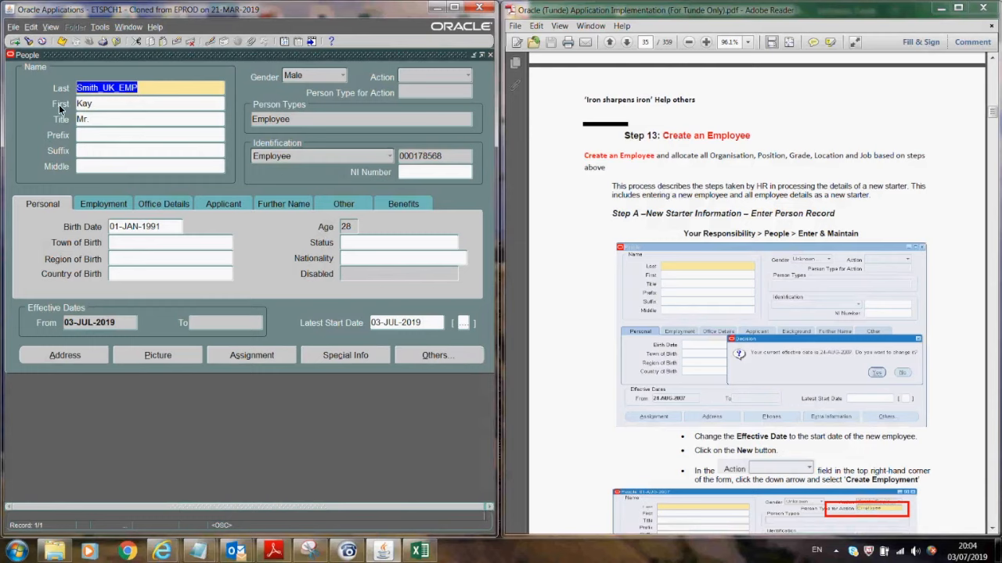
pyautogui.click(100, 118)
pyautogui.doubleClick(100, 118)
pyautogui.hotkey('ctrl', 'l')
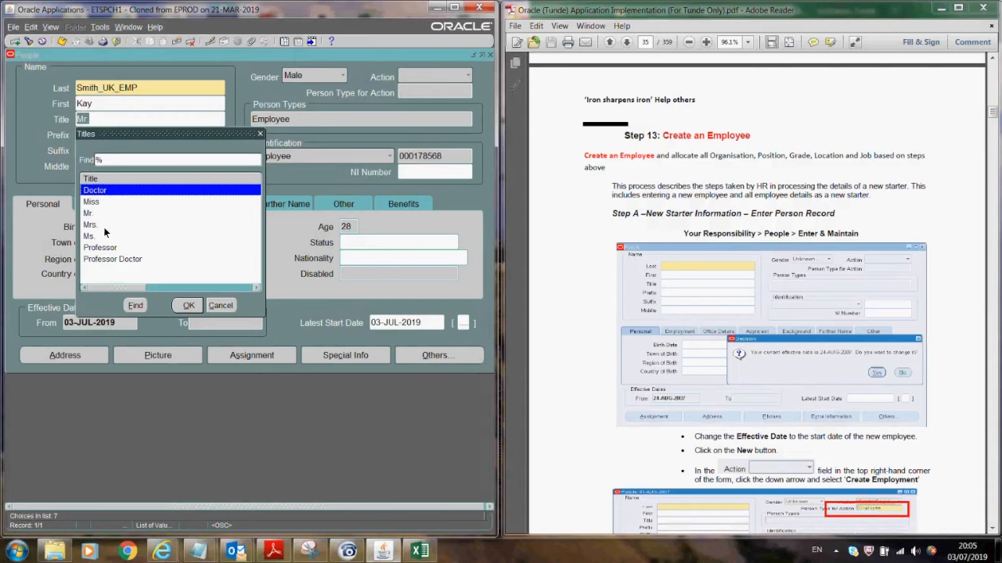
pyautogui.click(221, 304)
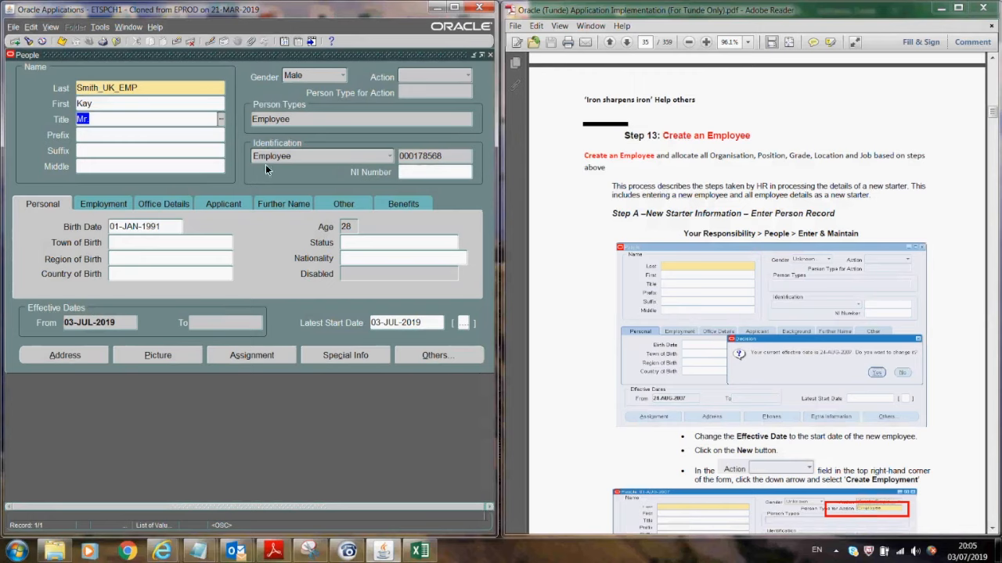
pyautogui.click(411, 11)
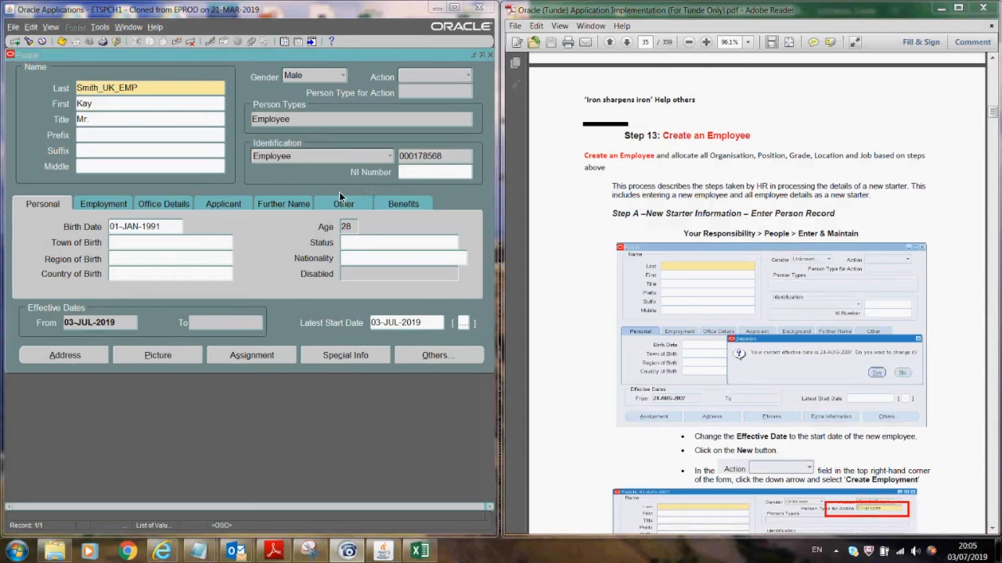
# - Enter a valid NI number for the employee as a correction, replacing the invalid one
pyautogui.click(420, 177)
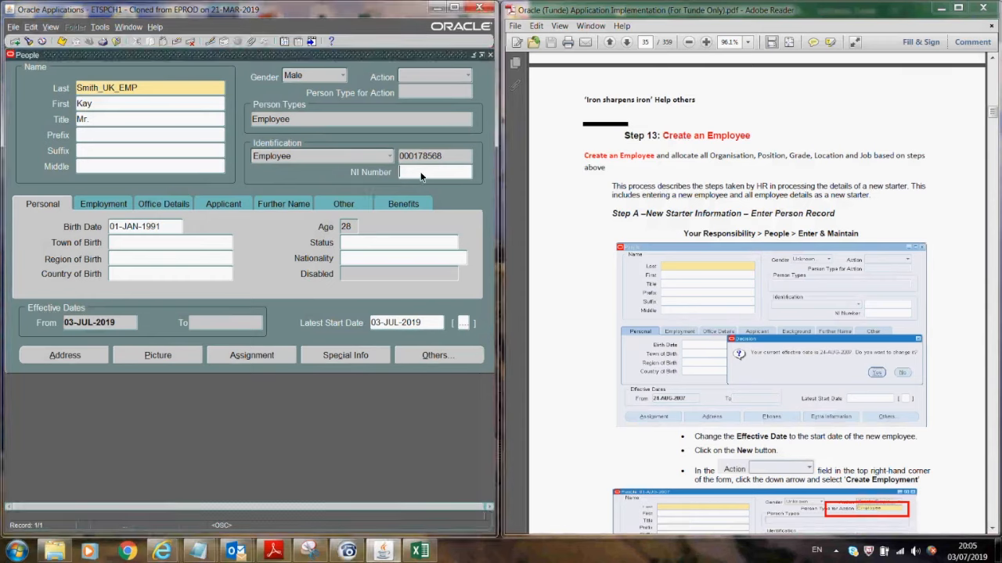
pyautogui.write('TE3333333T')
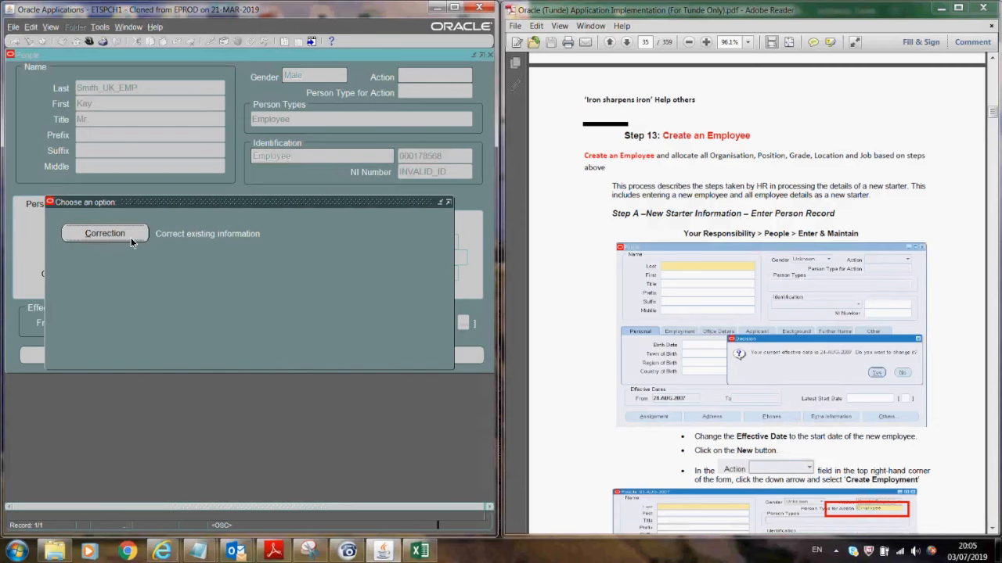
pyautogui.click(131, 237)
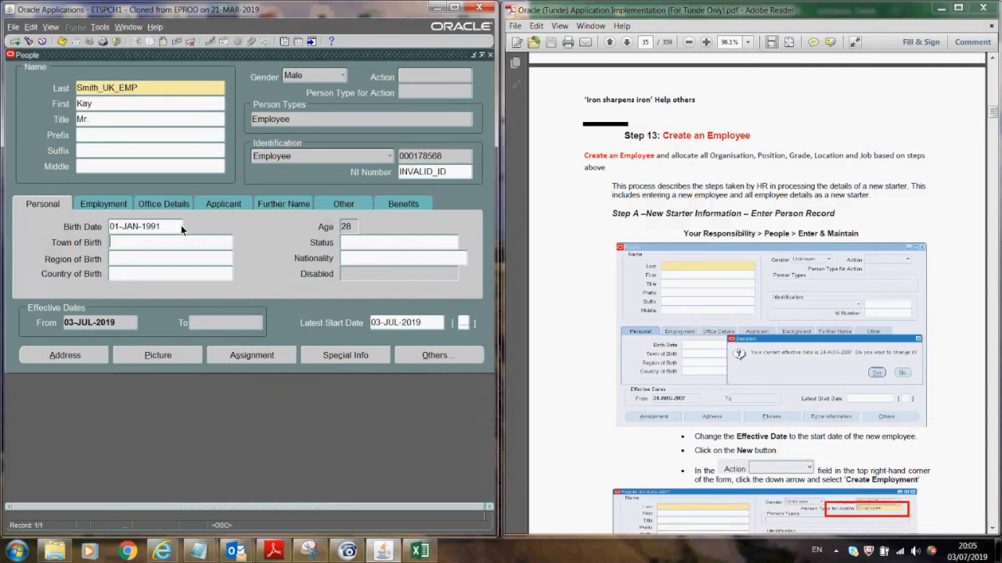
pyautogui.doubleClick(447, 171)
# - Set marital status to Living Together and nationality to BRITISH
pyautogui.click(389, 243)
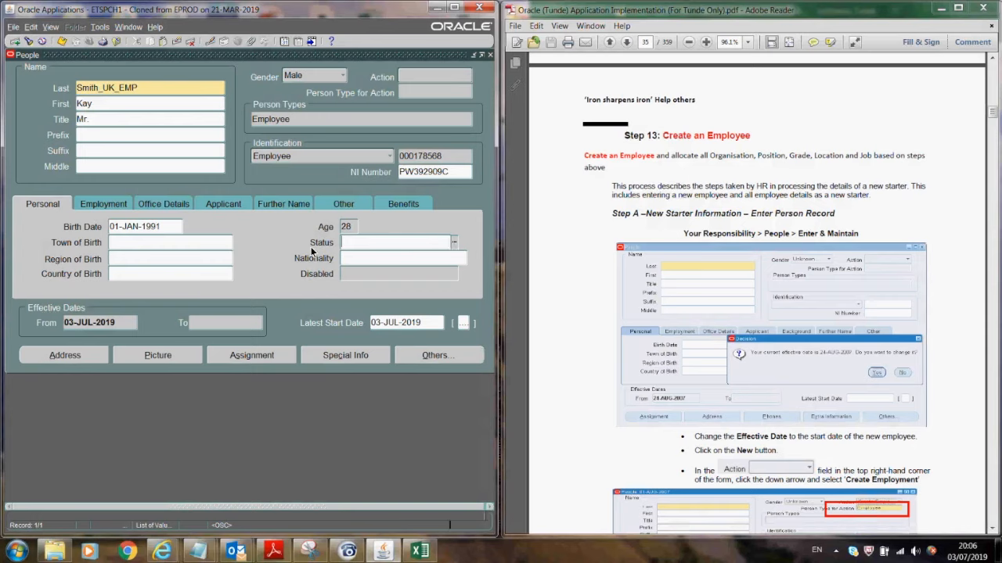
pyautogui.hotkey('ctrl', 'l')
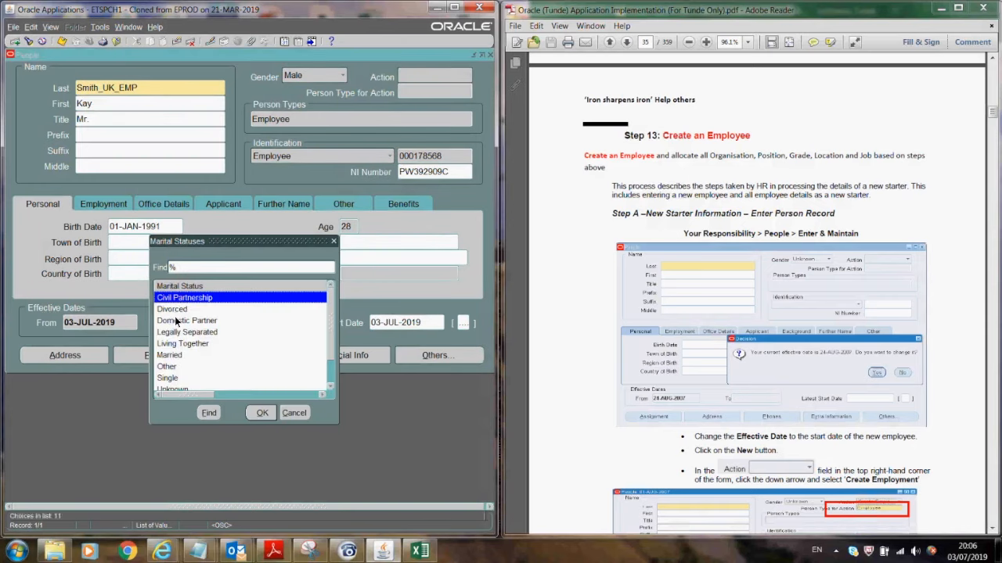
pyautogui.doubleClick(172, 343)
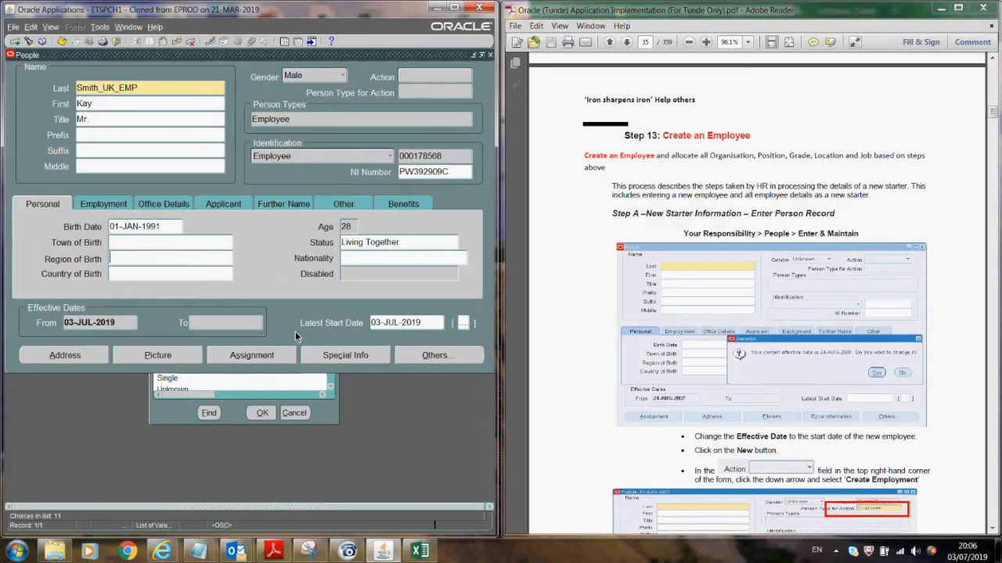
pyautogui.click(357, 259)
pyautogui.write('bri')
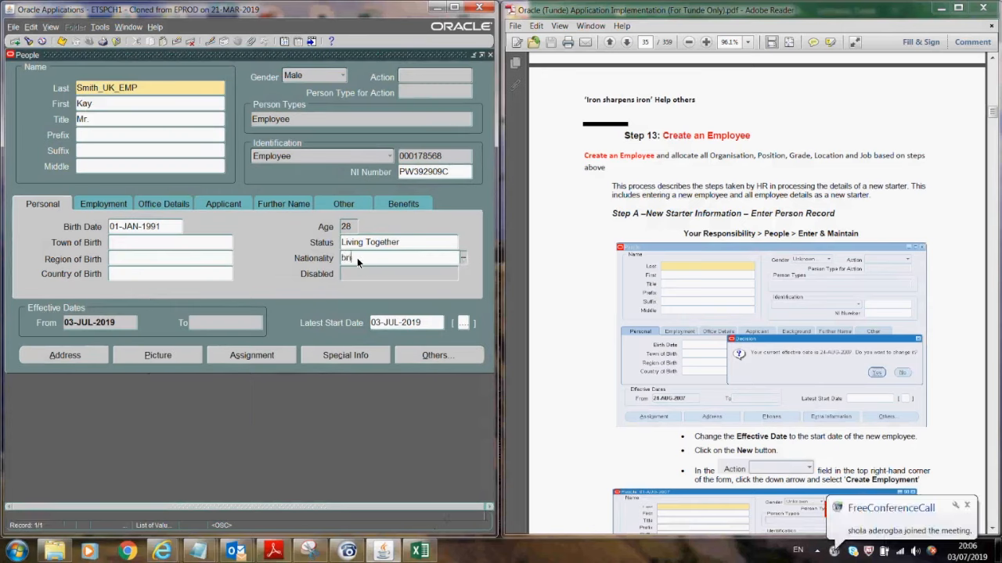
pyautogui.press('Tab')
pyautogui.click(101, 204)
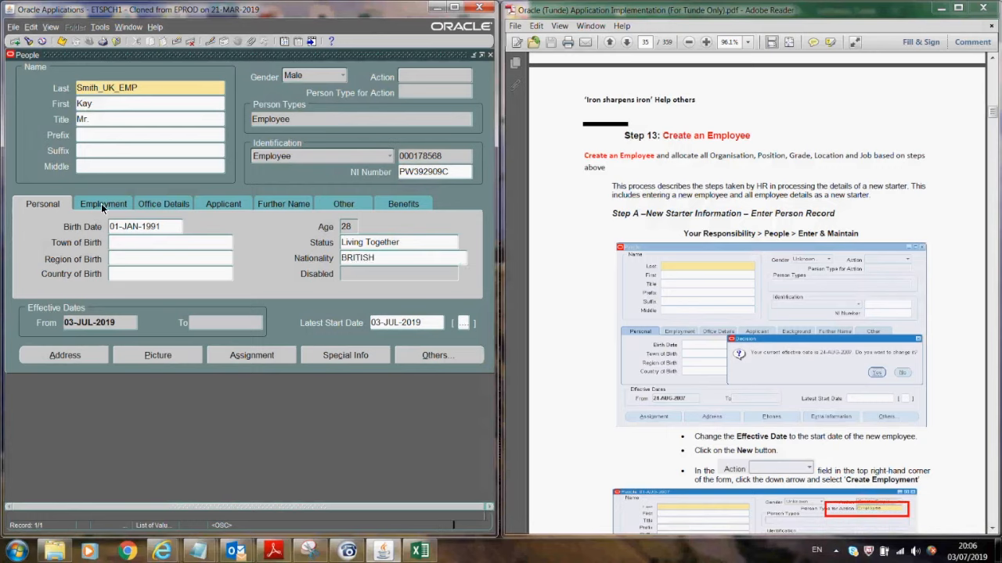
# - Enter the employee's office e-mail address on the Office Details tab
pyautogui.click(161, 205)
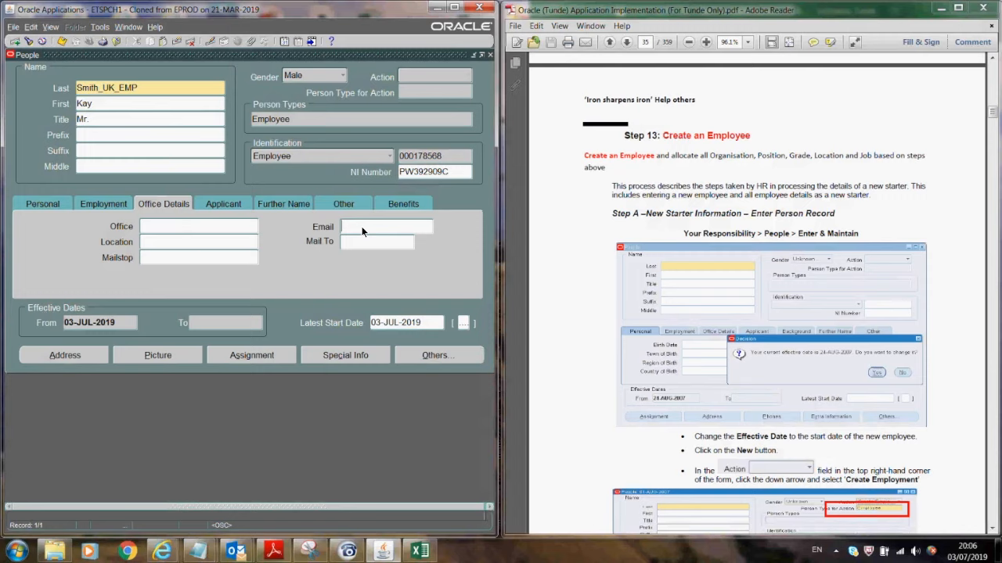
pyautogui.click(191, 225)
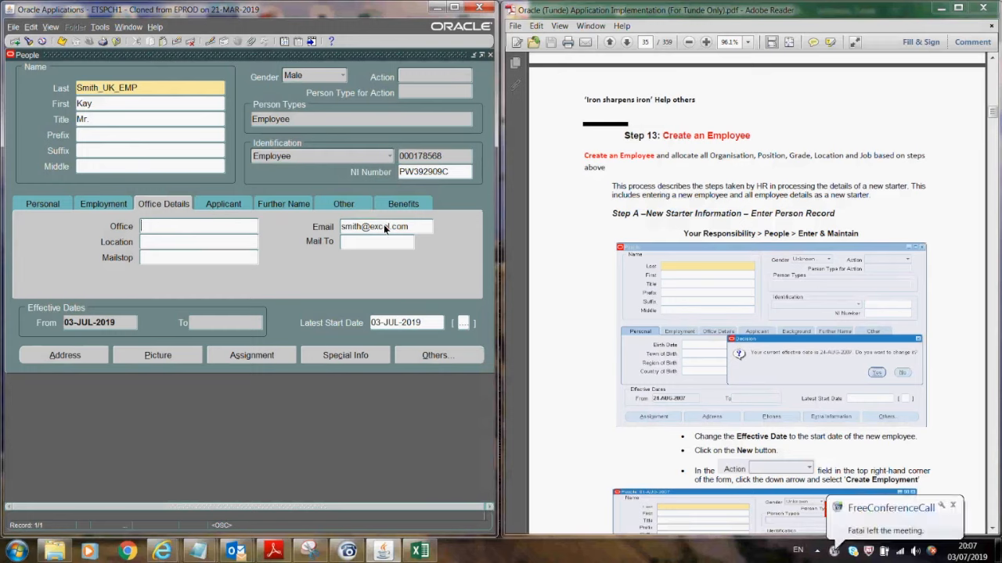
# - Review the Applicant, Further Name and Benefits tabs and save the person record
pyautogui.click(226, 205)
pyautogui.click(274, 203)
pyautogui.click(168, 242)
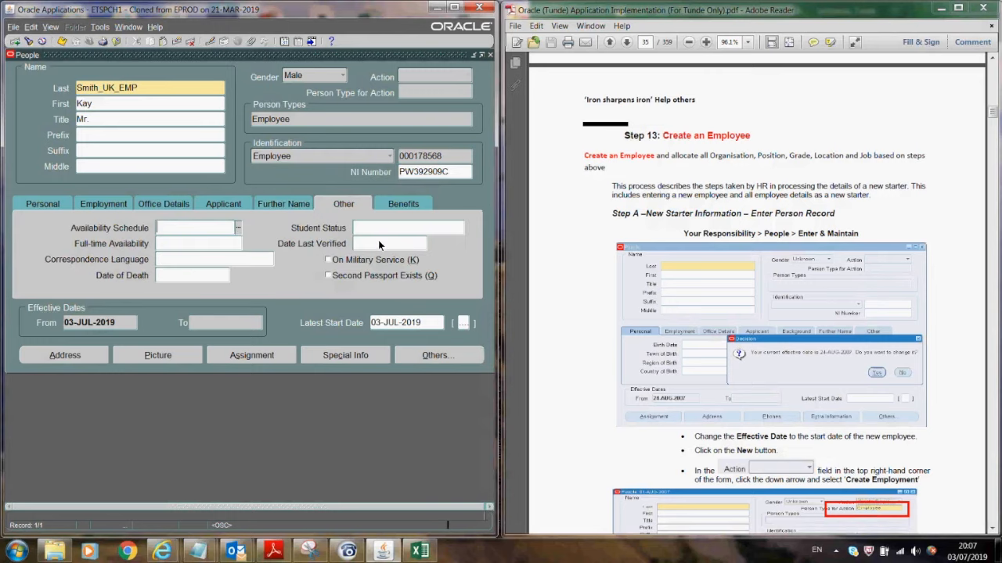
pyautogui.click(403, 203)
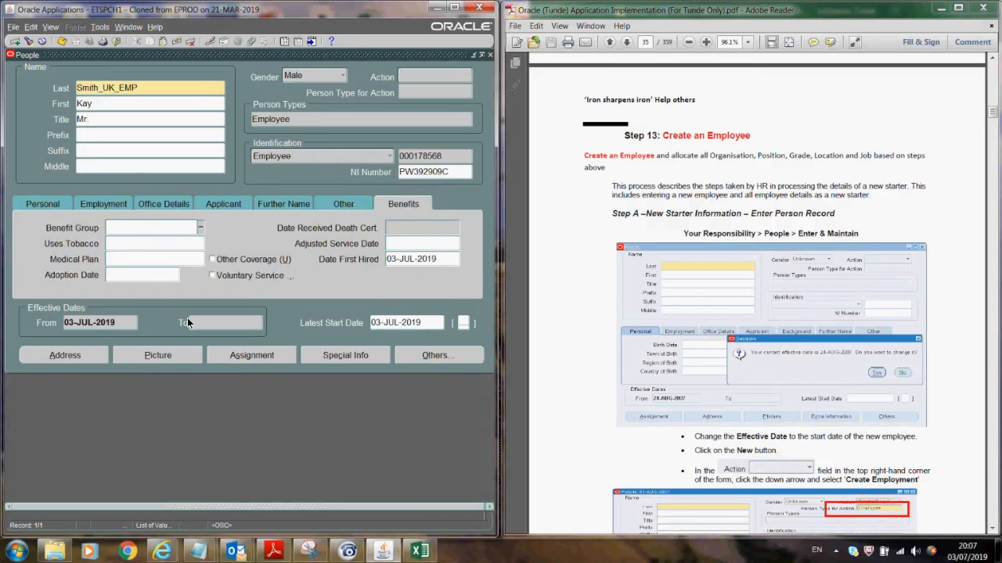
pyautogui.click(61, 45)
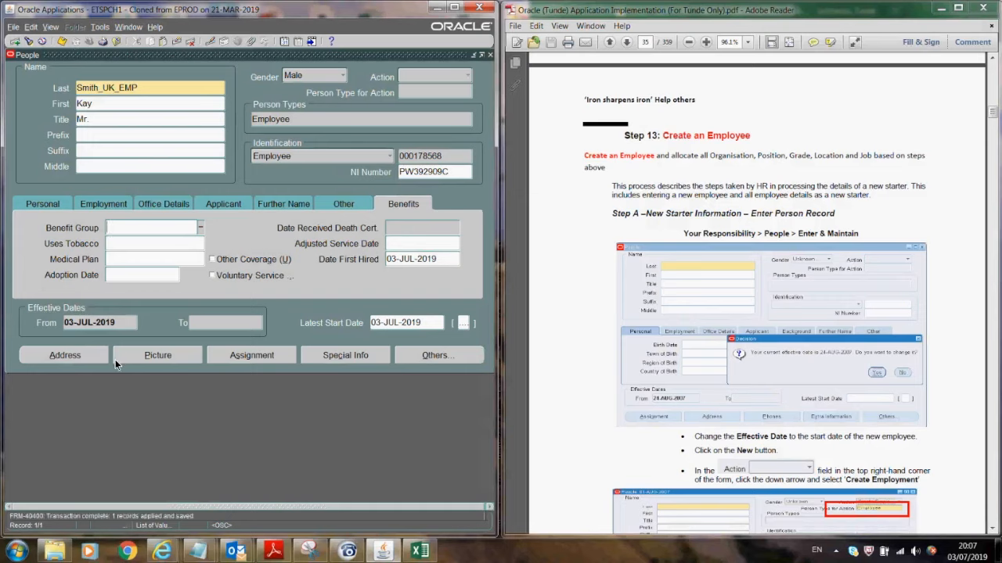
# - Enter the employee's first address line in the address details and confirm it
pyautogui.click(92, 357)
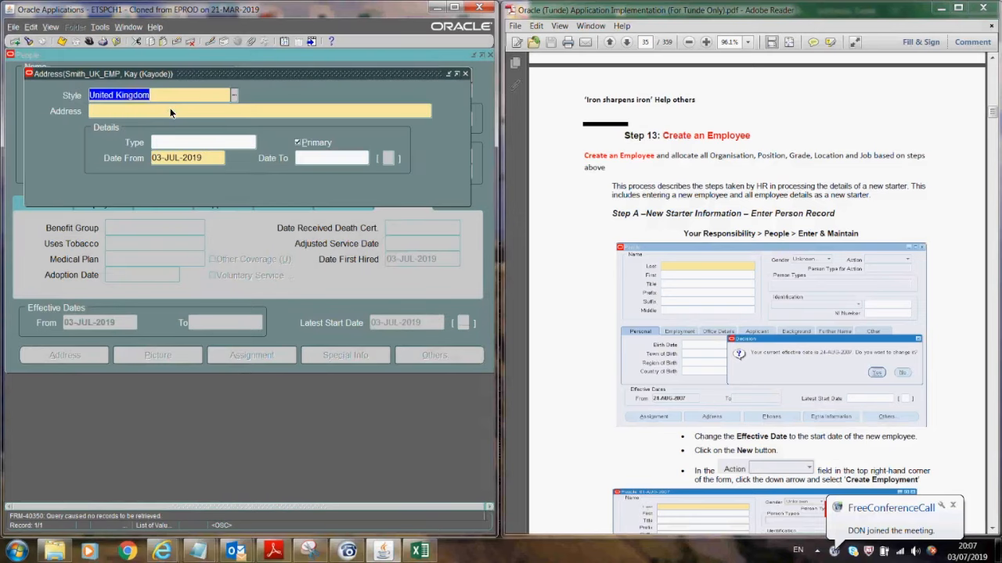
pyautogui.click(170, 110)
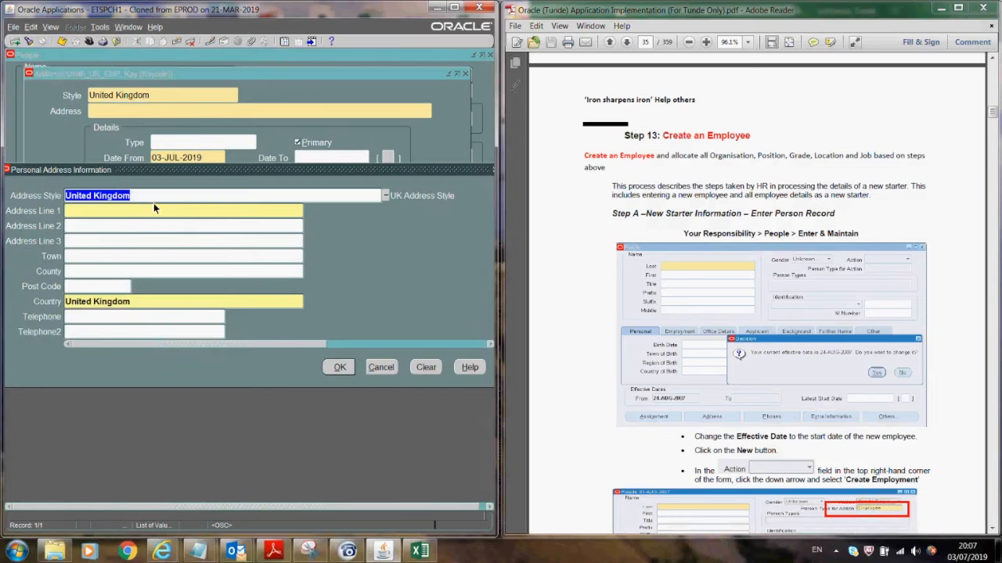
pyautogui.click(143, 212)
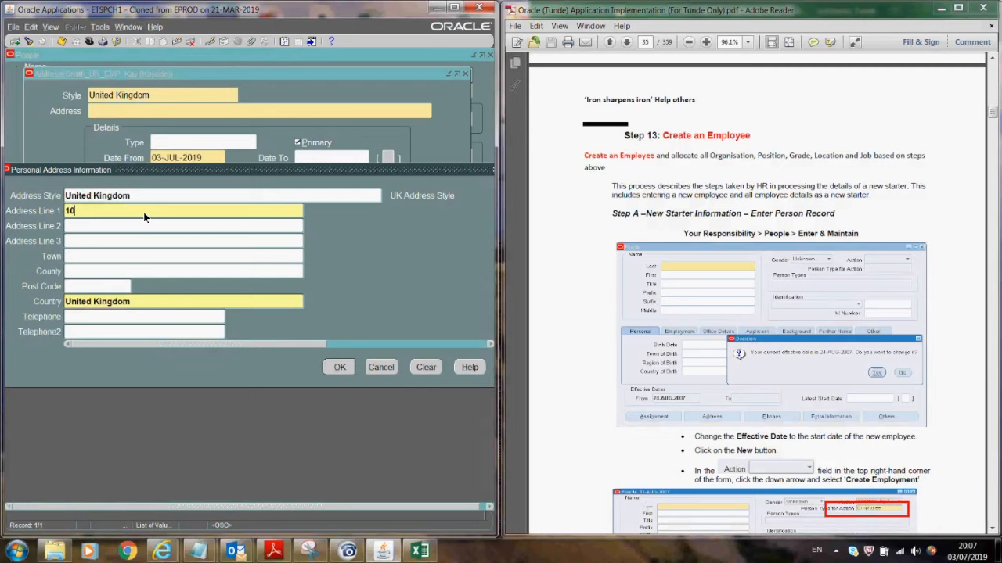
pyautogui.click(339, 366)
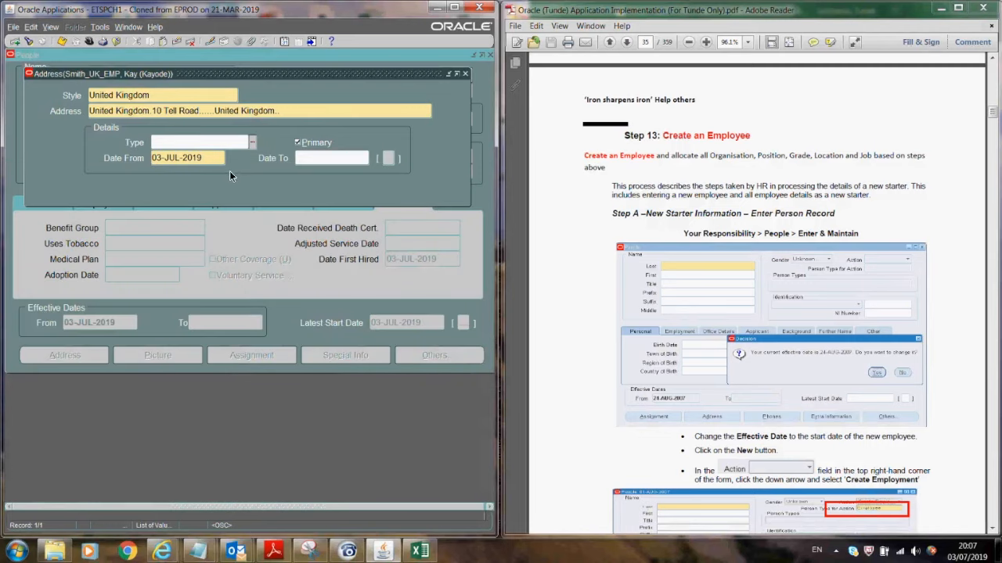
# - Set the address type to Primary Home Country Address, save it, and return to the person record
pyautogui.click(252, 141)
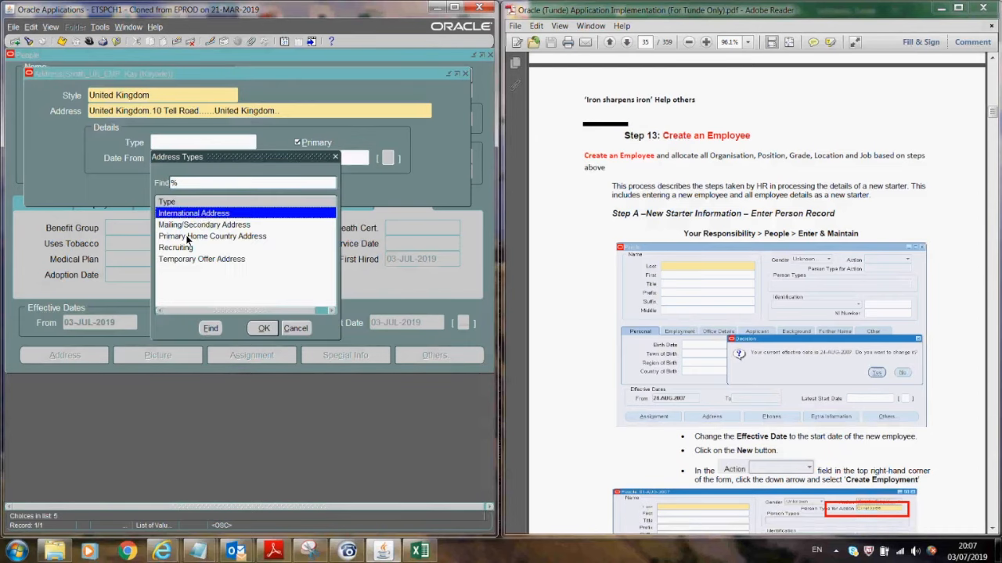
pyautogui.click(188, 236)
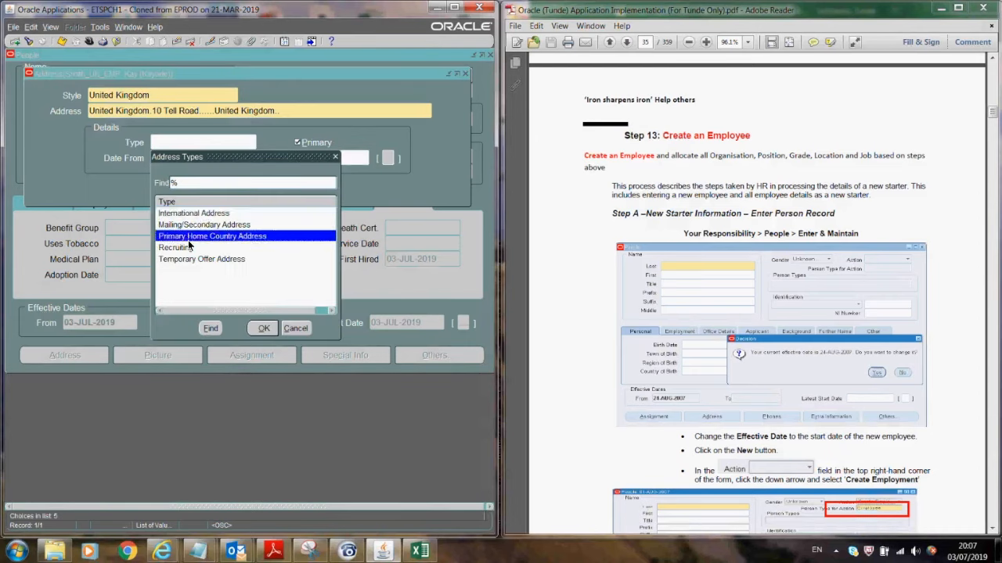
pyautogui.click(260, 329)
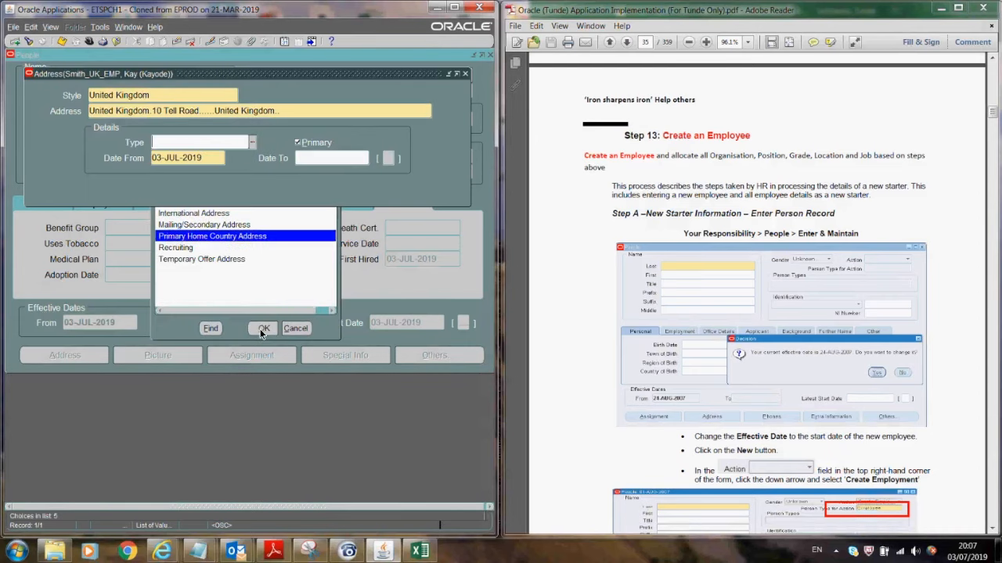
pyautogui.click(63, 41)
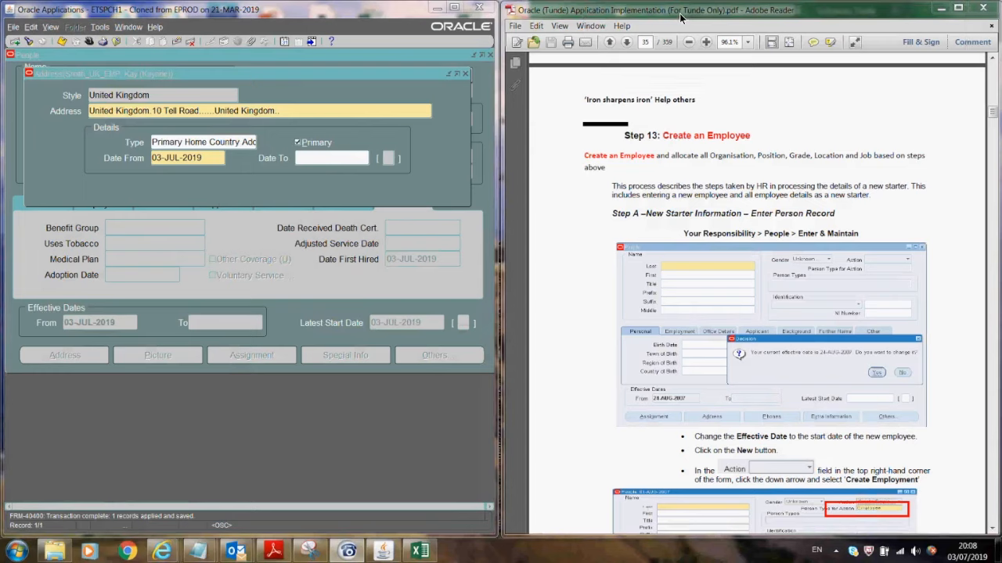
pyautogui.click(464, 73)
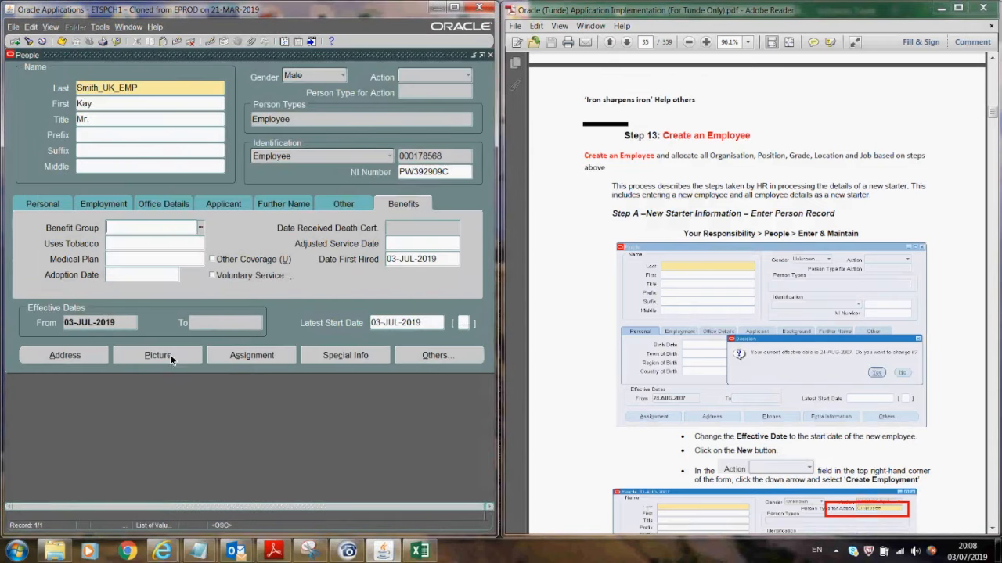
# - Set the assignment organization to EX-Human Resources as a correction, skipping the work schedule pop-up
pyautogui.click(238, 356)
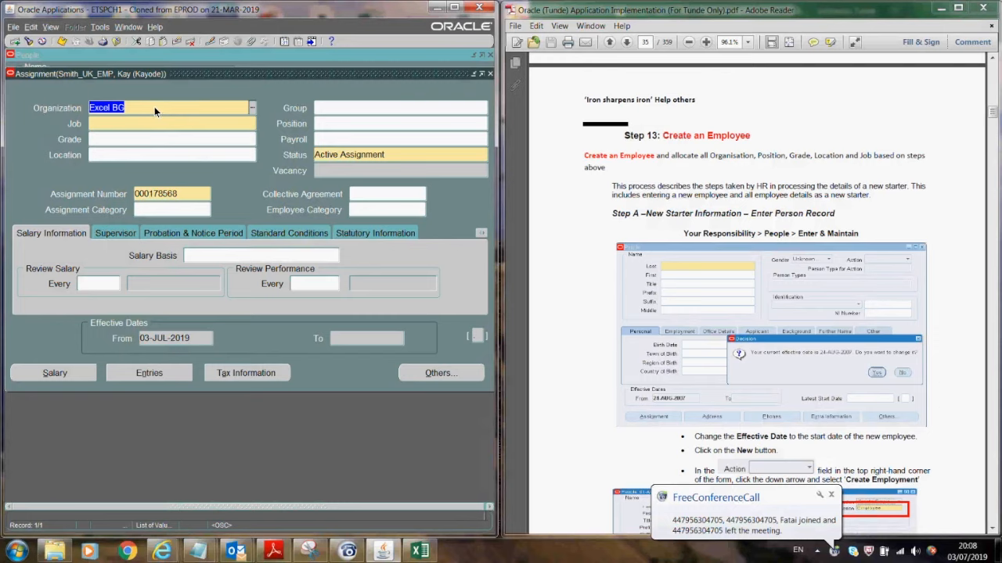
pyautogui.click(253, 110)
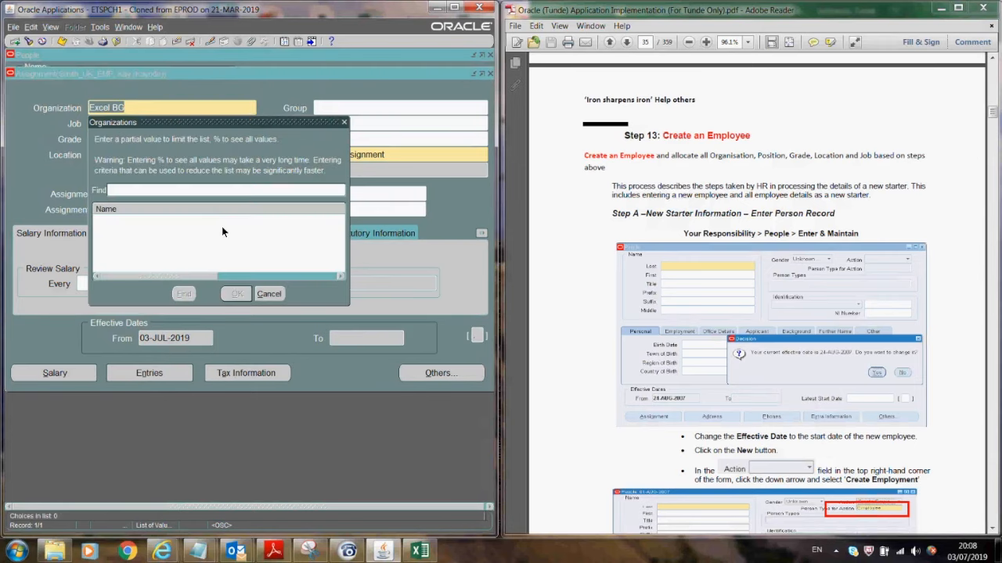
pyautogui.write('%')
pyautogui.click(183, 295)
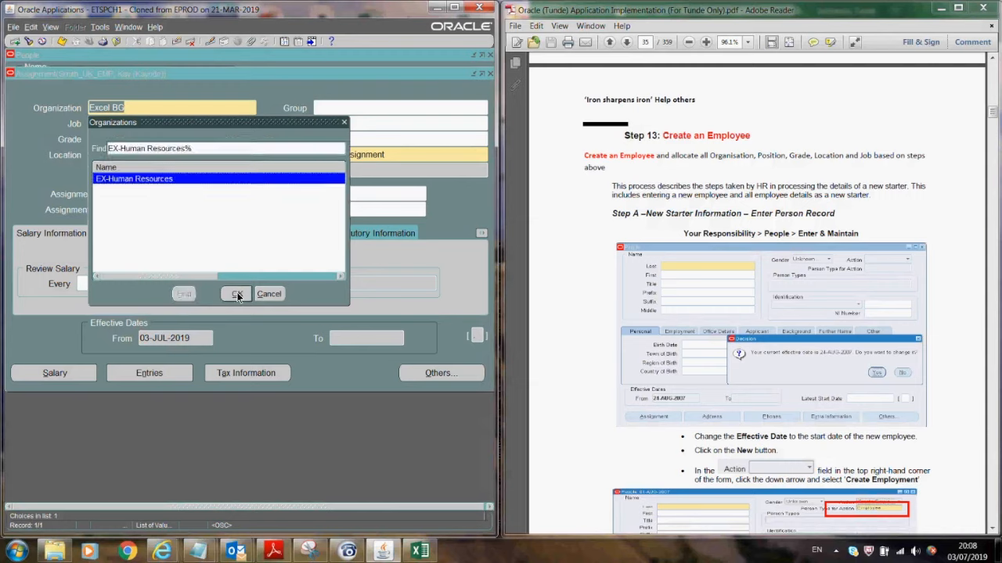
pyautogui.click(236, 293)
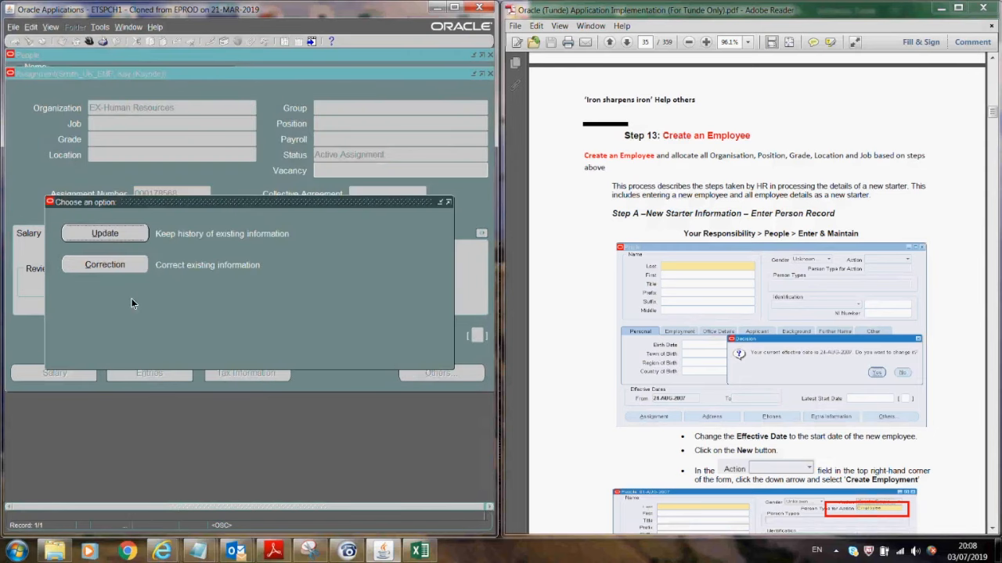
pyautogui.click(117, 265)
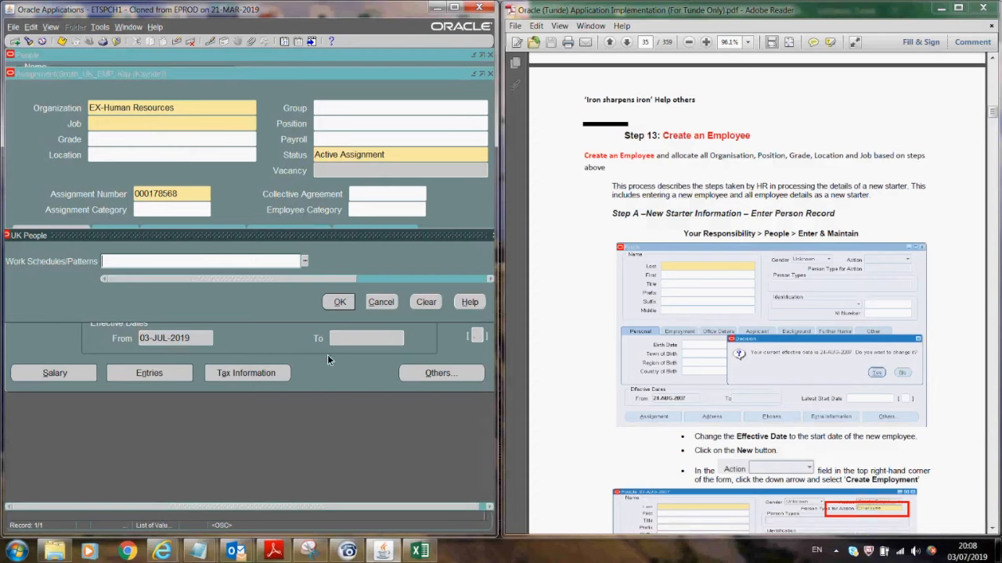
pyautogui.click(379, 303)
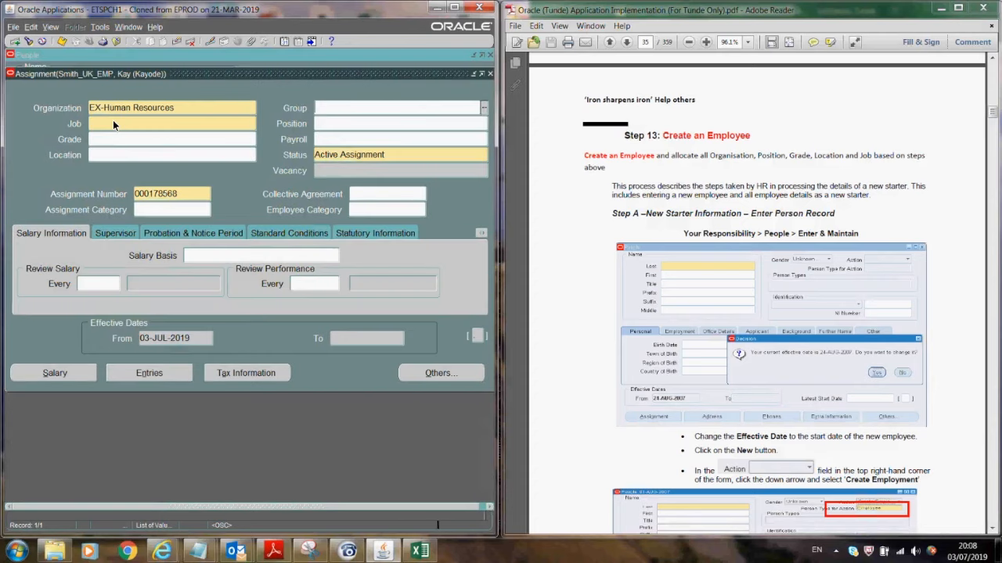
# - Set the job to 1.Communications and Marketing
pyautogui.click(113, 122)
pyautogui.click(252, 123)
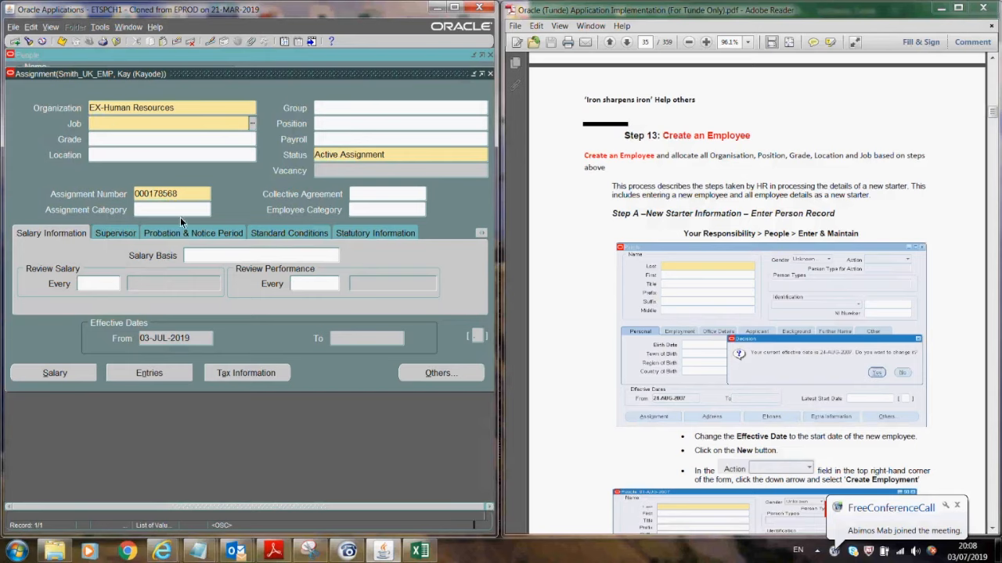
pyautogui.write('%')
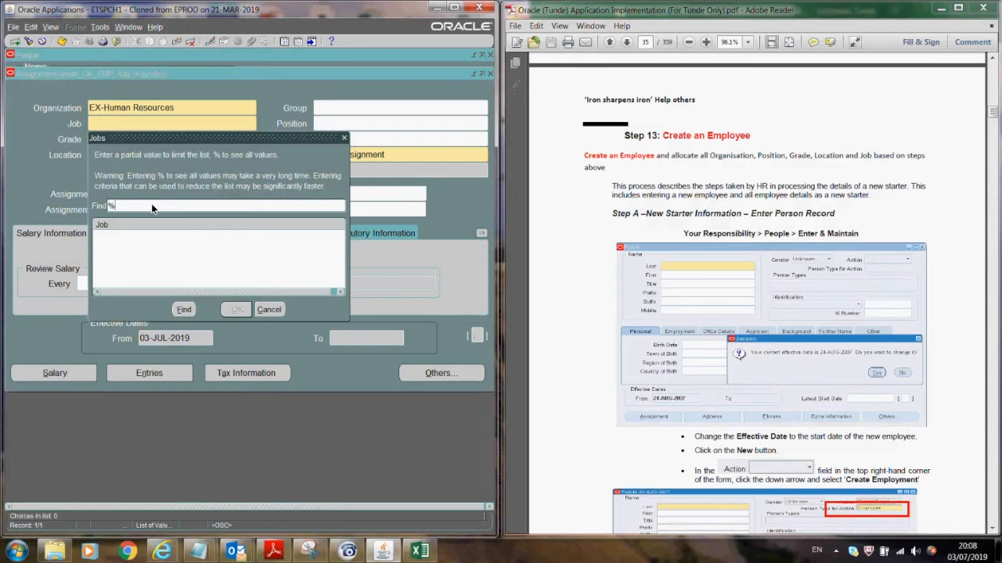
pyautogui.click(184, 310)
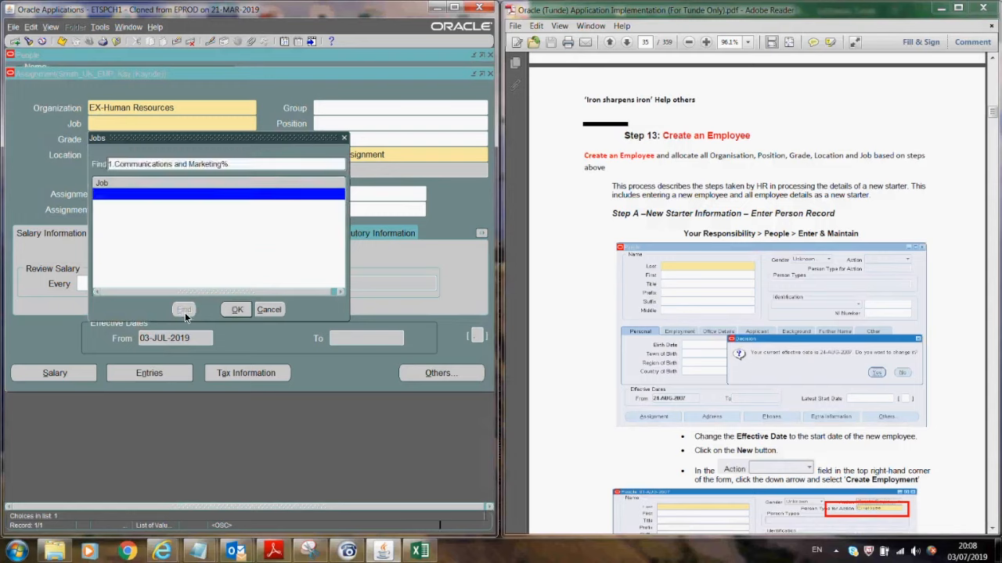
pyautogui.click(240, 312)
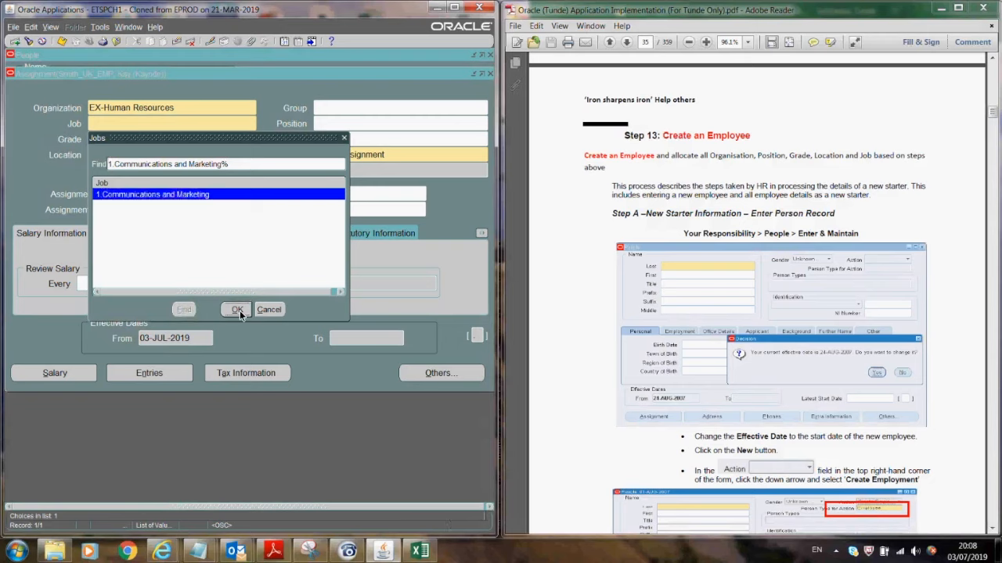
# - Set the grade to 1.Grade 1 and the location to Excel Location Office
pyautogui.click(115, 139)
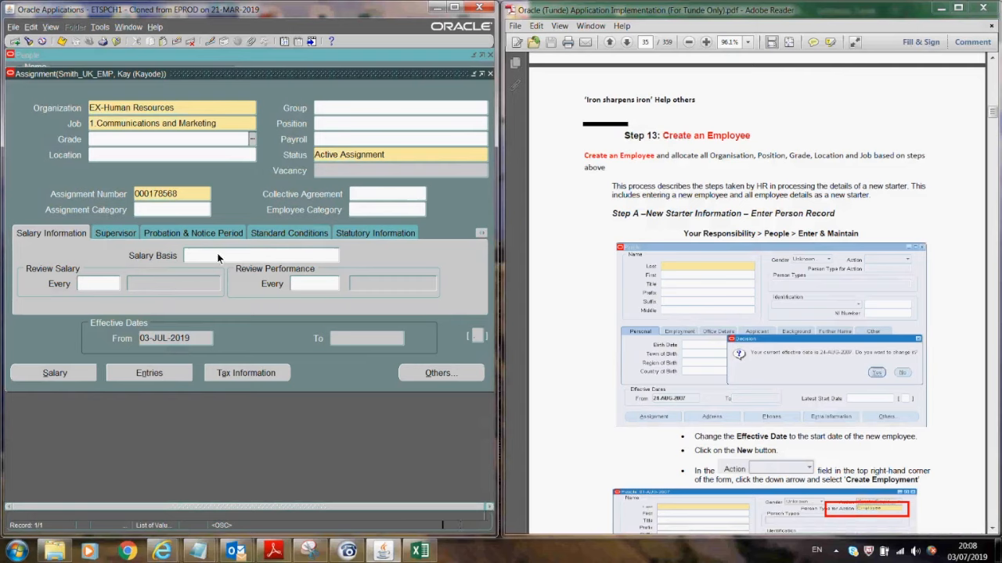
pyautogui.hotkey('ctrl', 'l')
pyautogui.click(184, 325)
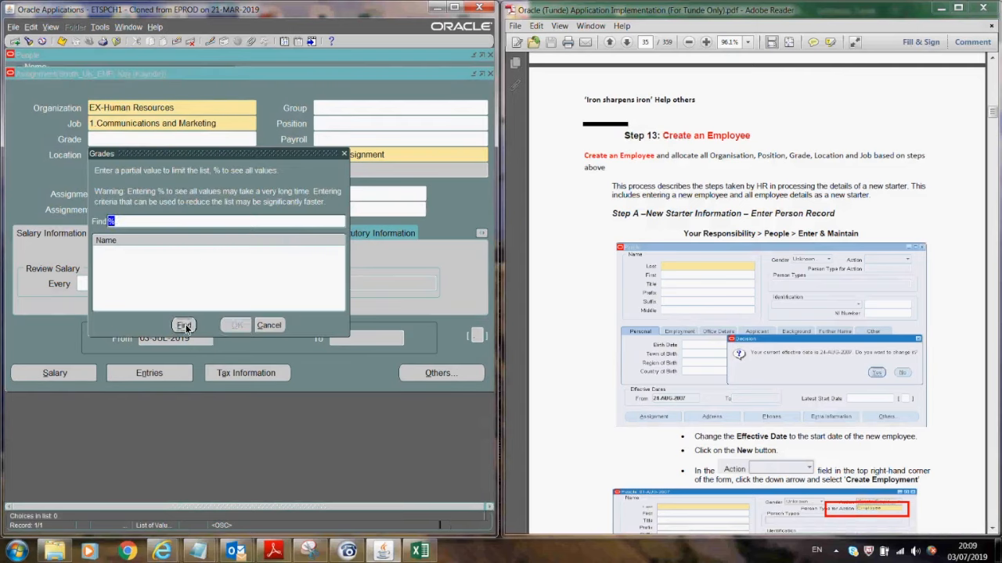
pyautogui.click(237, 326)
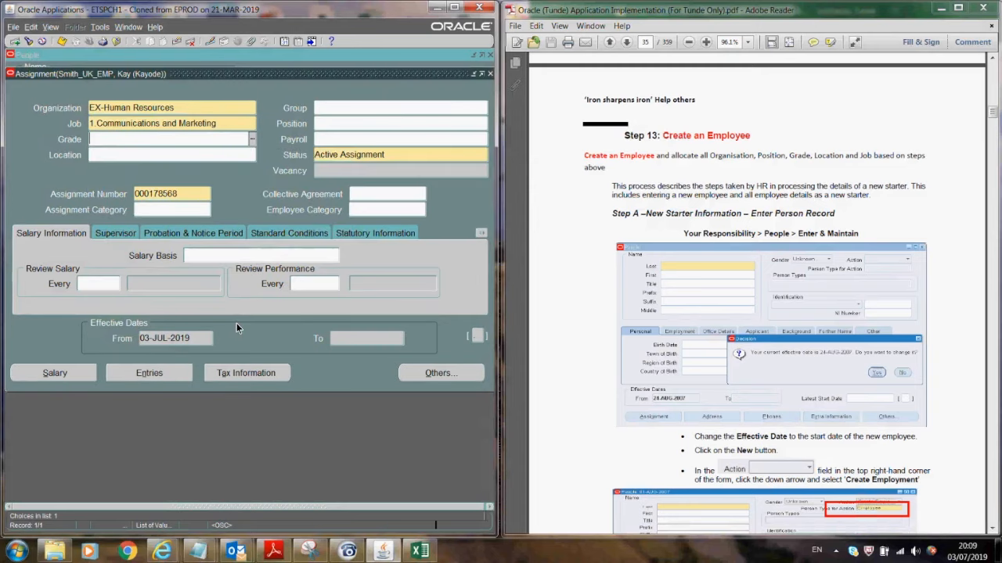
pyautogui.click(141, 154)
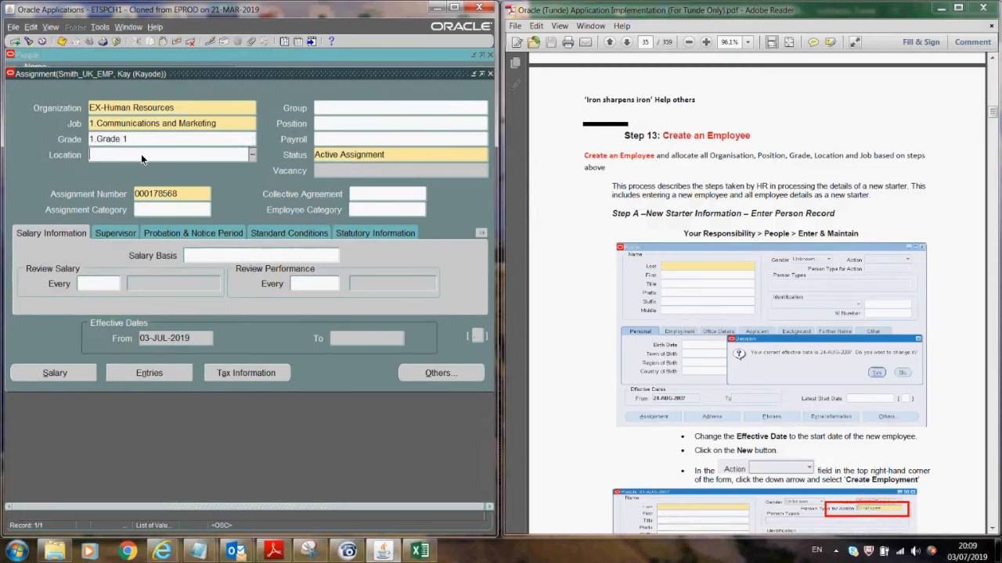
pyautogui.write('exc')
pyautogui.press('Tab')
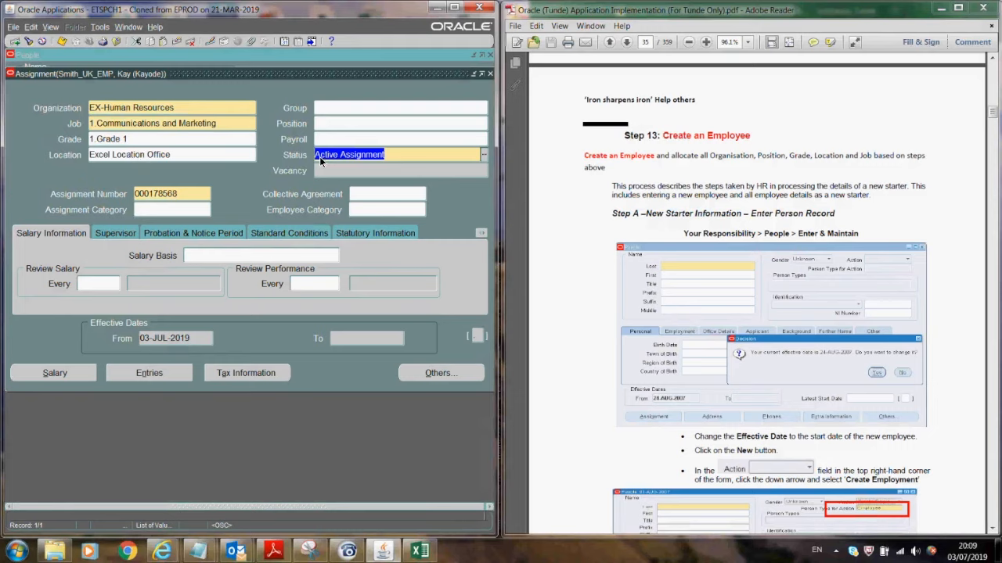
# - Set the assignment work schedule group to 7.0
pyautogui.click(342, 110)
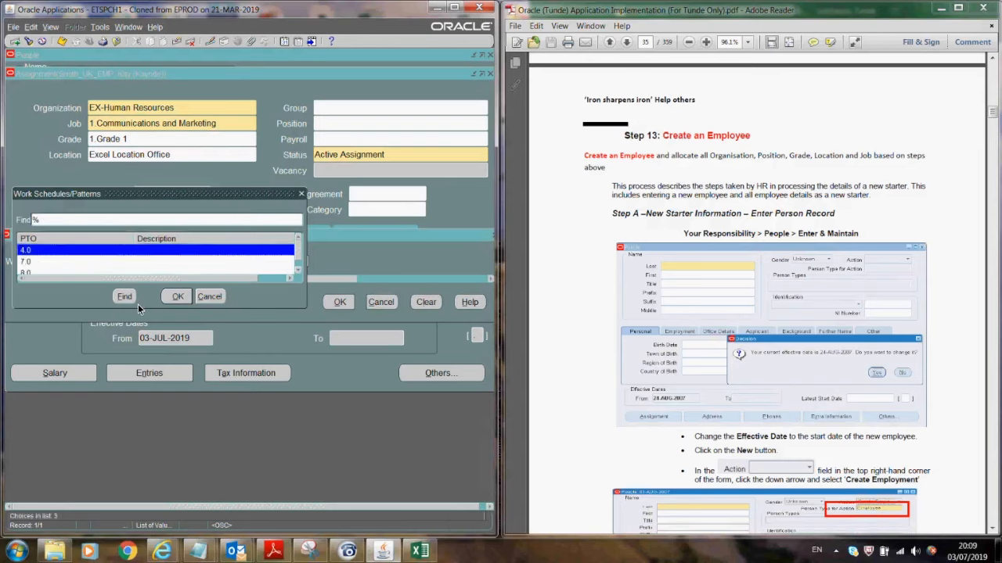
pyautogui.doubleClick(65, 262)
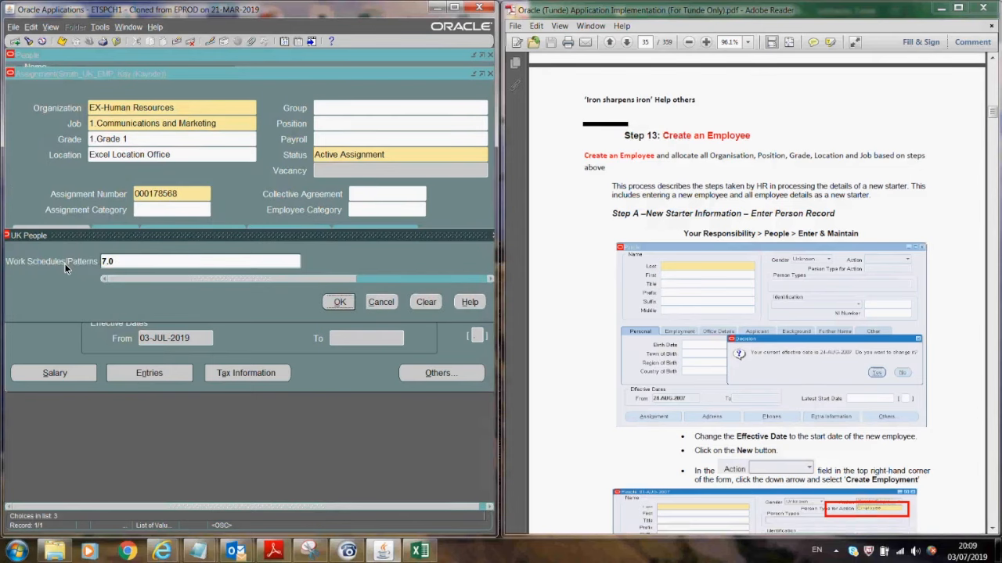
pyautogui.click(345, 302)
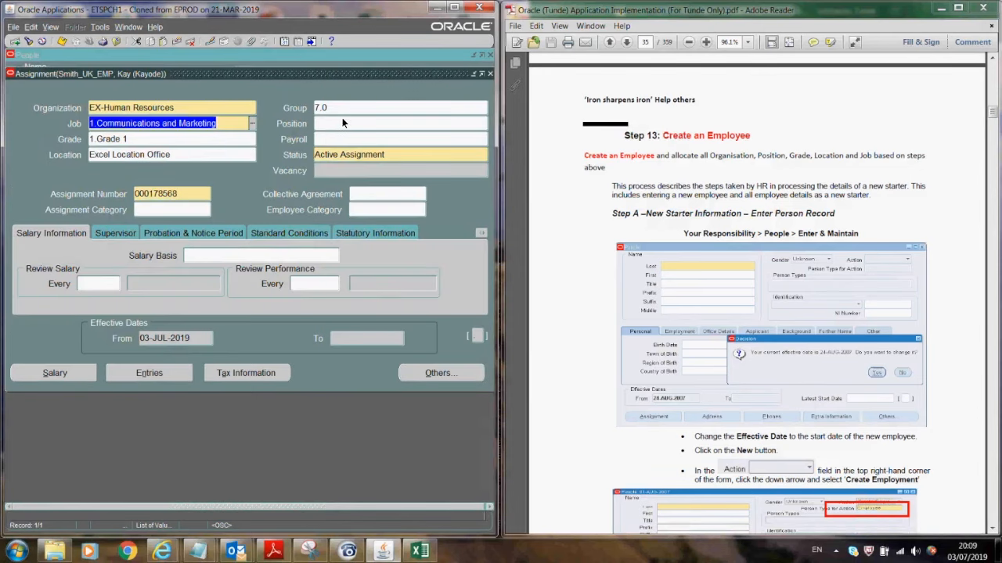
pyautogui.click(342, 122)
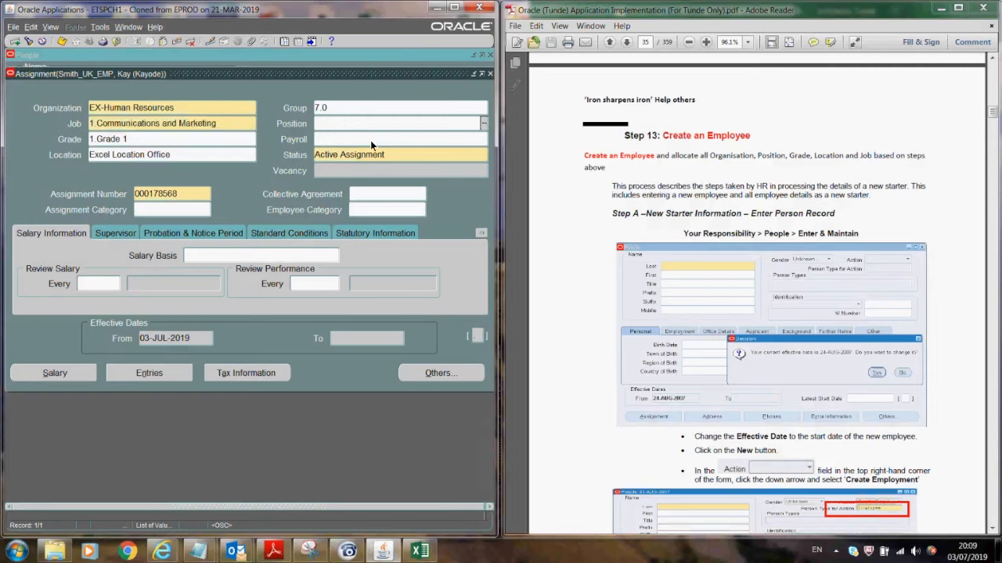
pyautogui.click(369, 139)
# - Set the assignment category to Fulltime - Regular
pyautogui.click(160, 212)
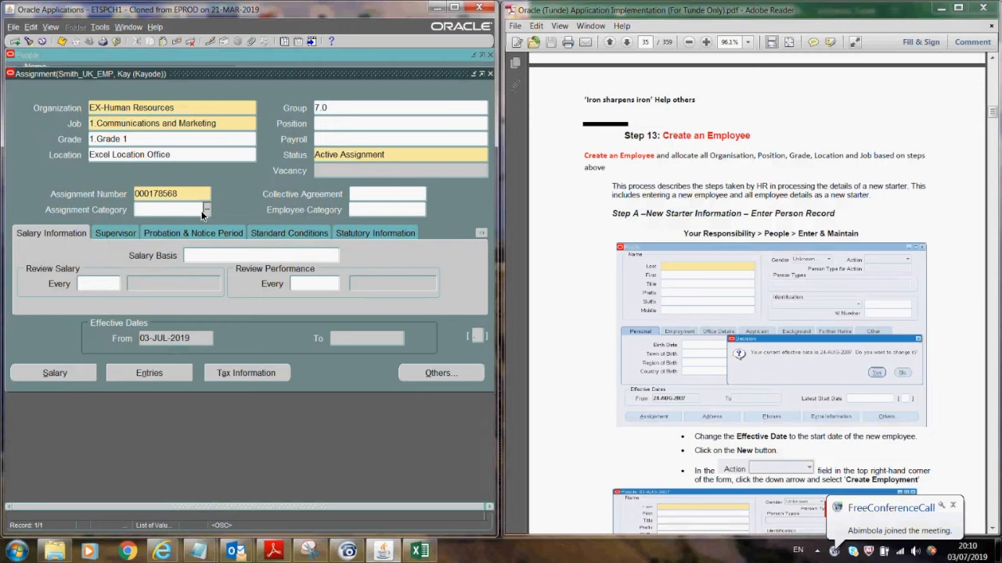
pyautogui.write('ful')
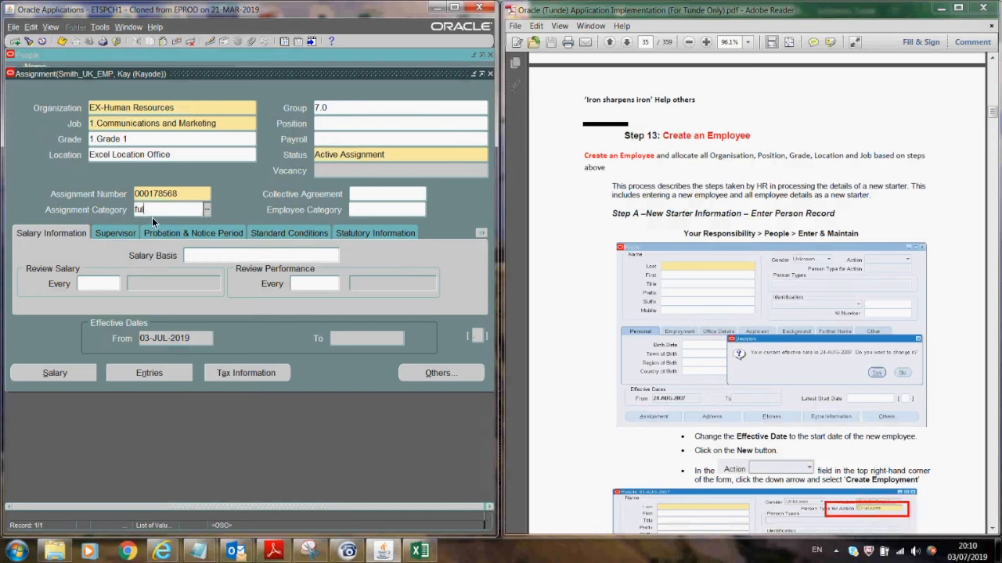
pyautogui.press('Tab')
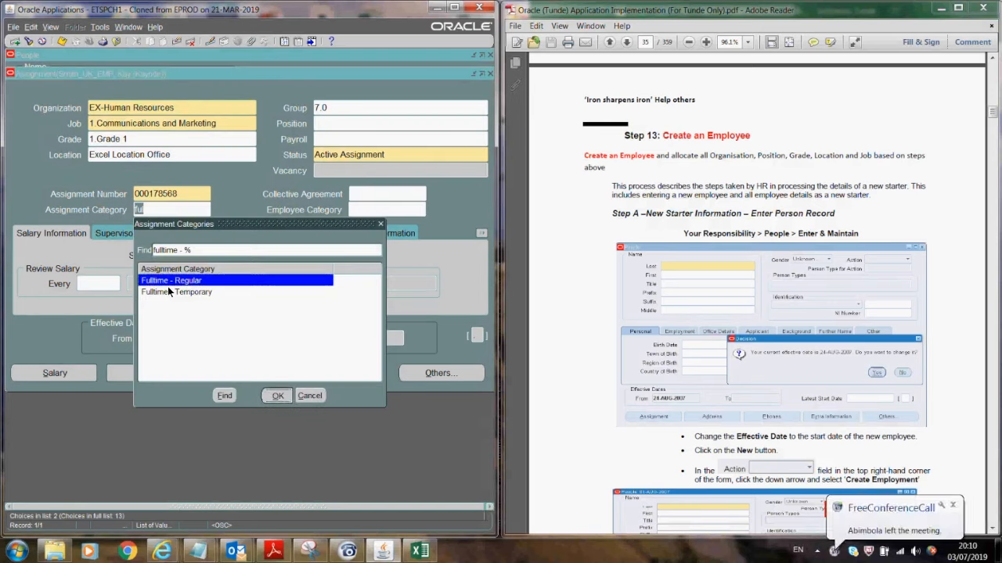
pyautogui.doubleClick(169, 279)
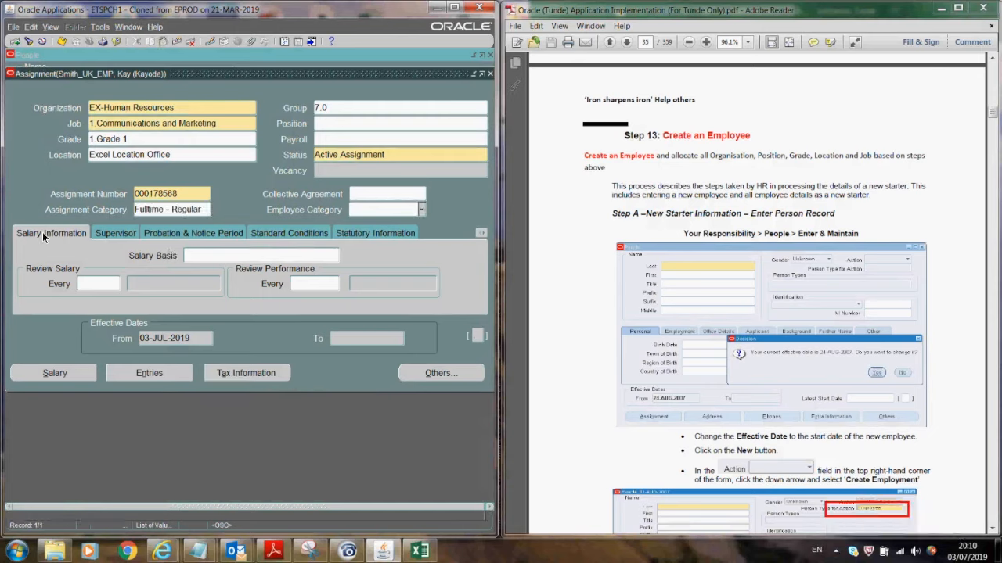
# - Look up salary bases and fill in the assignment supervisor from a partial name
pyautogui.click(201, 255)
pyautogui.click(335, 255)
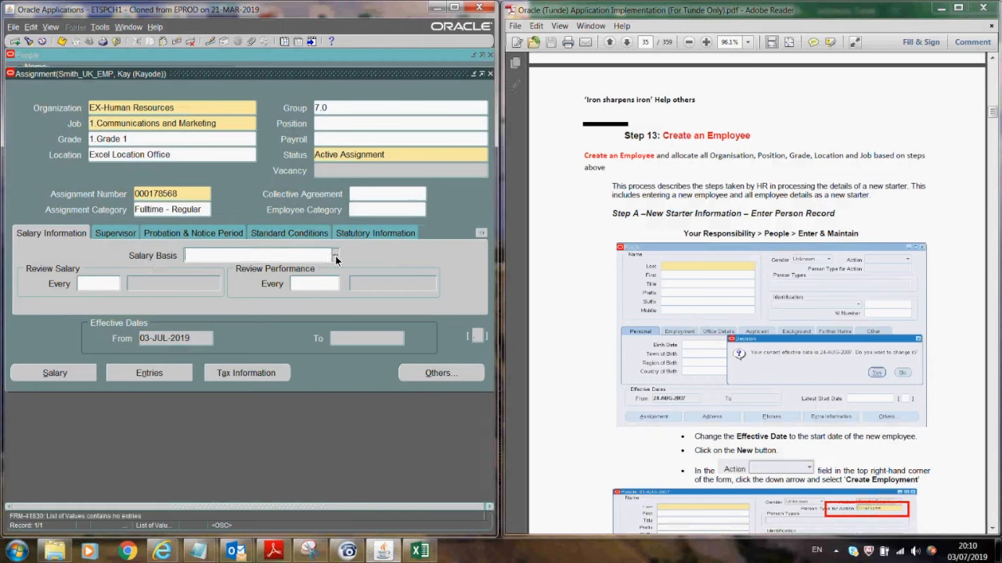
pyautogui.click(117, 235)
pyautogui.write('smith%sup%')
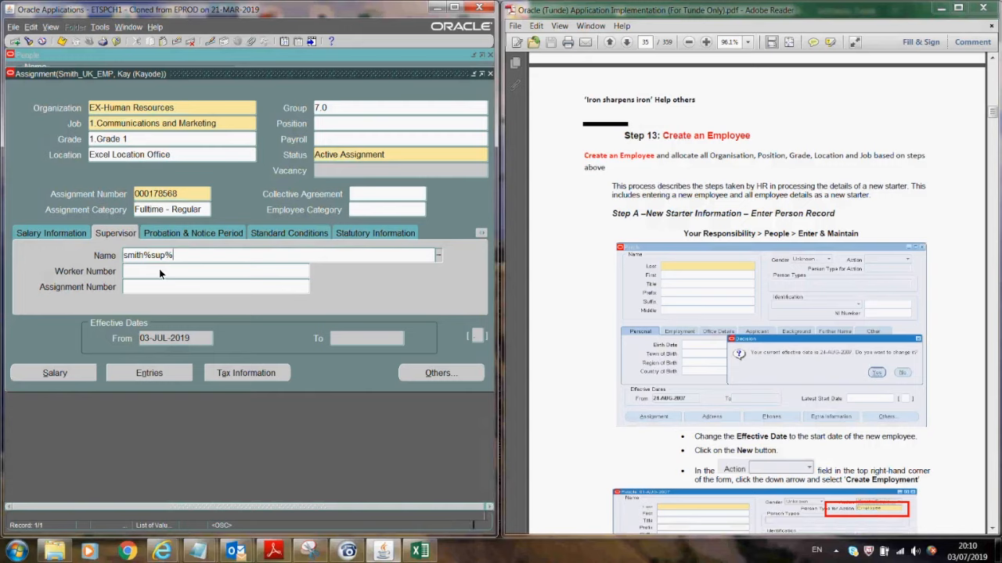
pyautogui.press('Tab')
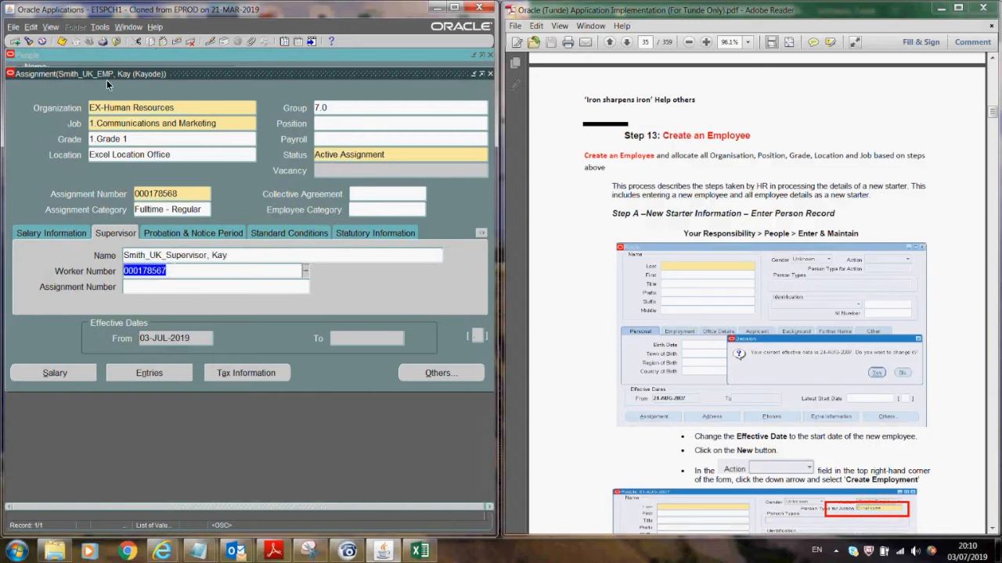
# - Enter standard working hours of 40 per Week
pyautogui.click(184, 231)
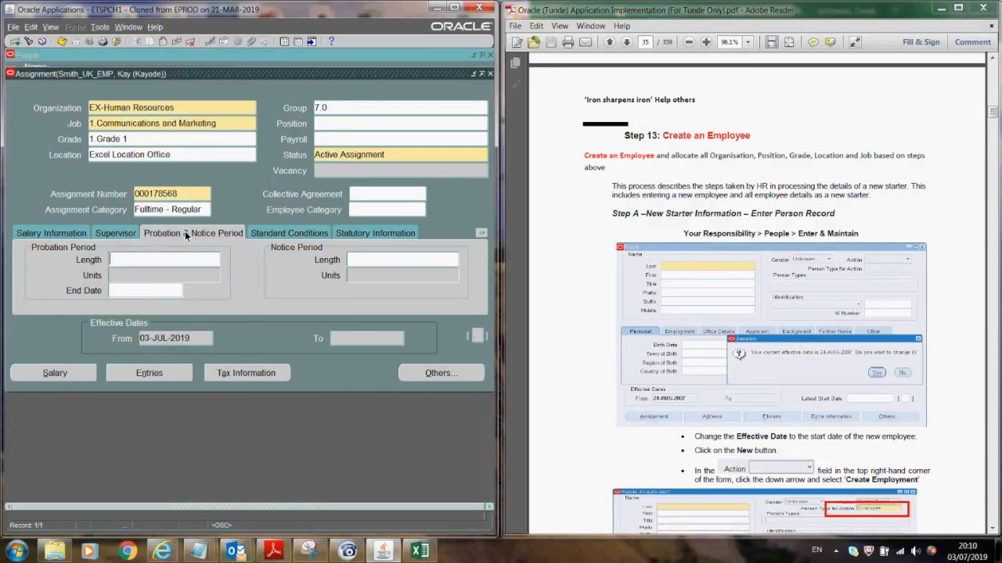
pyautogui.click(290, 235)
pyautogui.write('40')
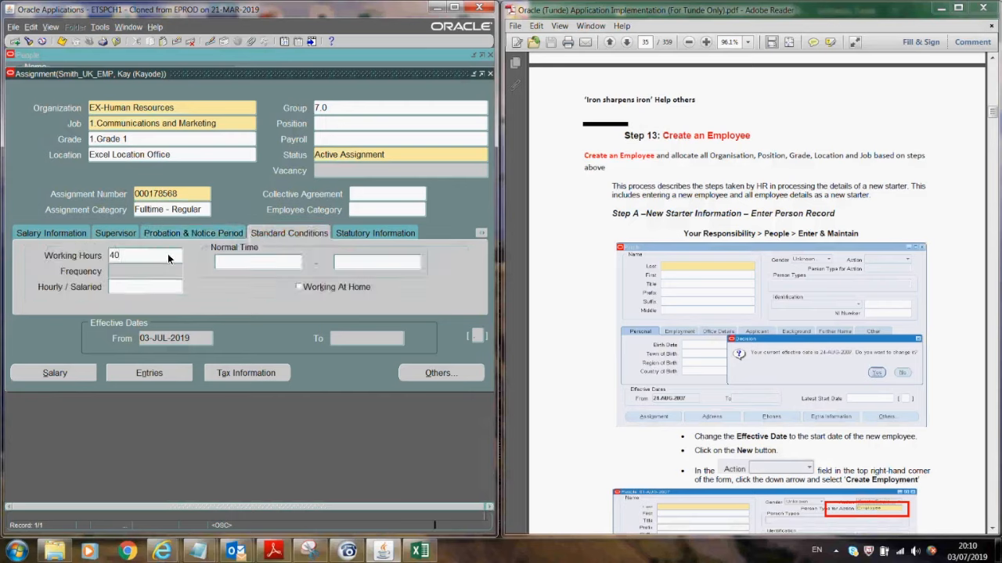
pyautogui.press('Tab')
pyautogui.write('W')
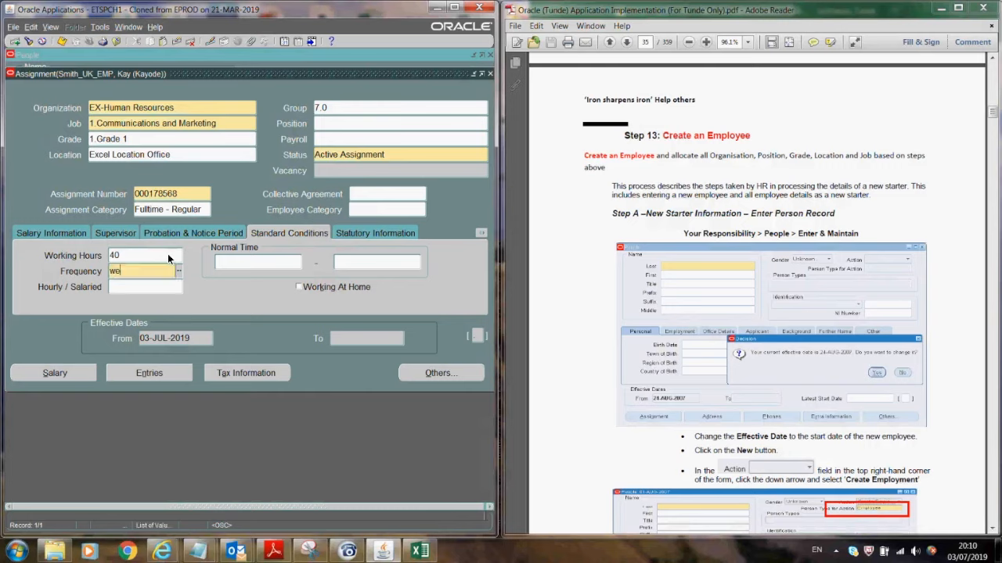
pyautogui.press('Tab')
pyautogui.click(367, 235)
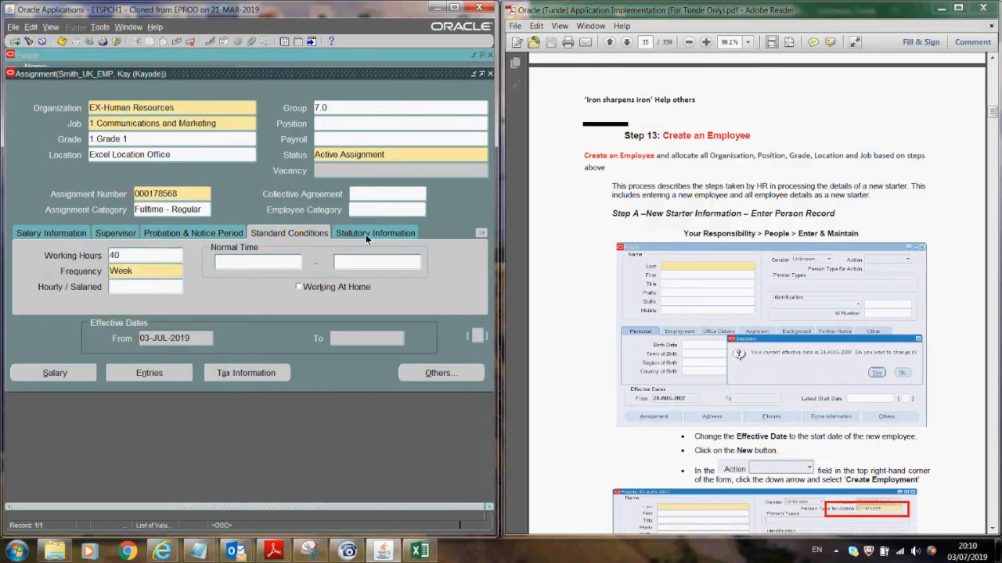
# - Cancel the Additional Assignment Details window and switch to the Salary Information section
pyautogui.click(478, 336)
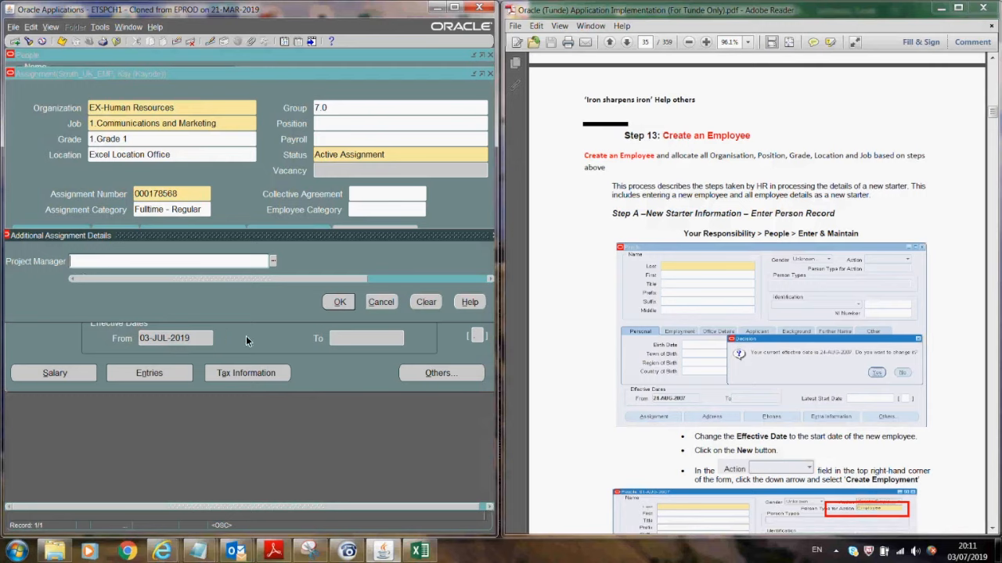
pyautogui.click(387, 303)
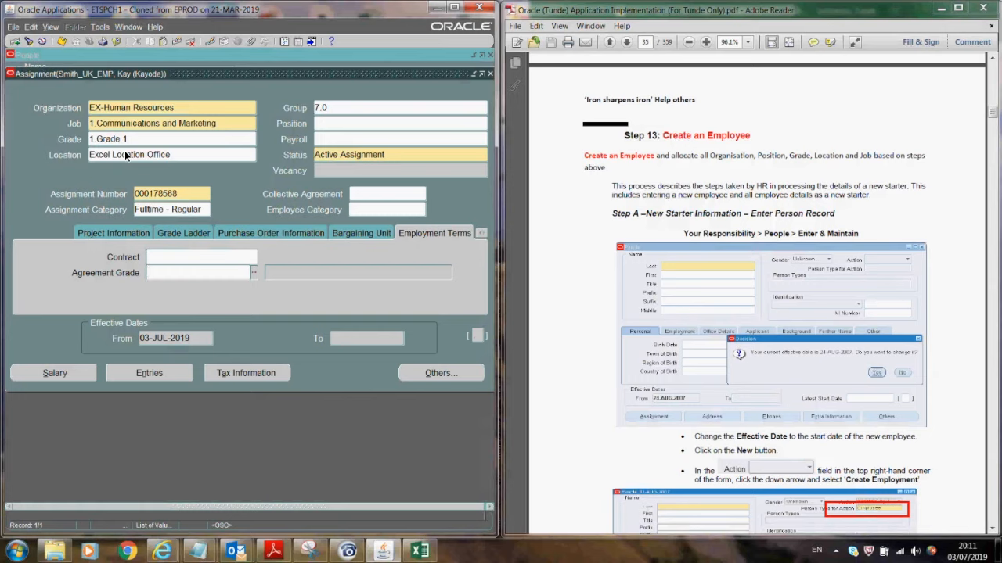
pyautogui.click(329, 137)
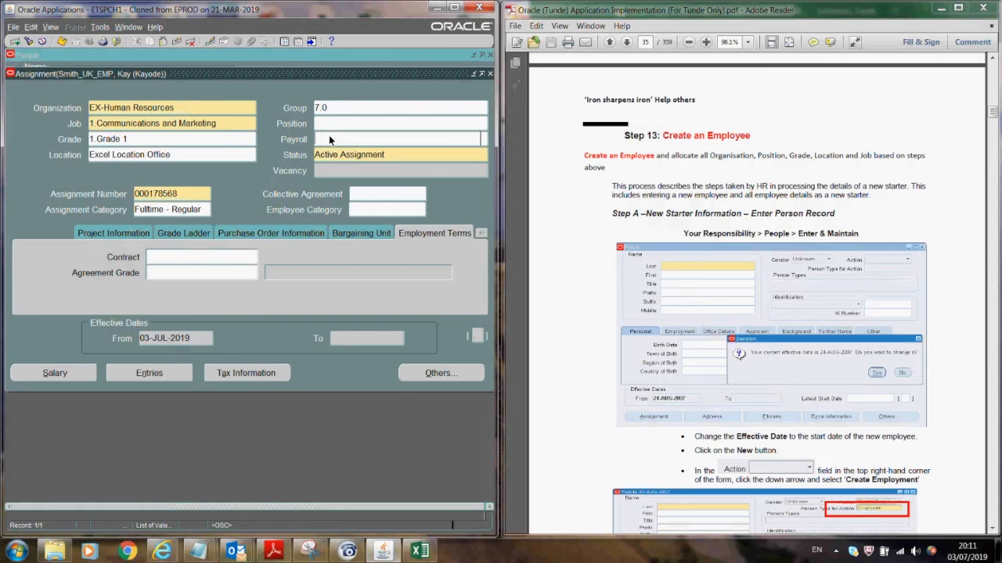
pyautogui.click(480, 234)
pyautogui.click(395, 246)
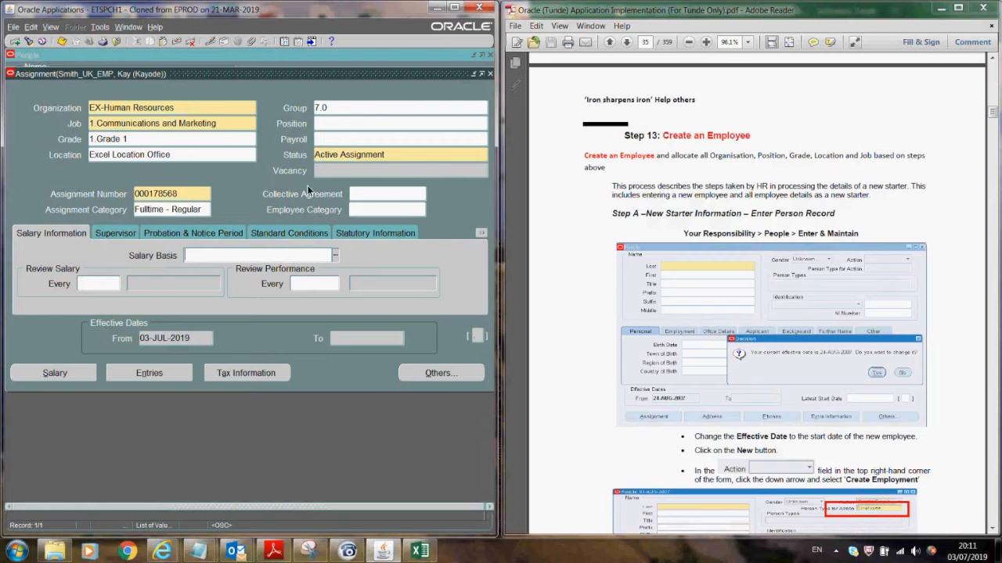
# - View the assignment's Supervisor details, then open and cancel the additional assignment details flexfield
pyautogui.click(116, 233)
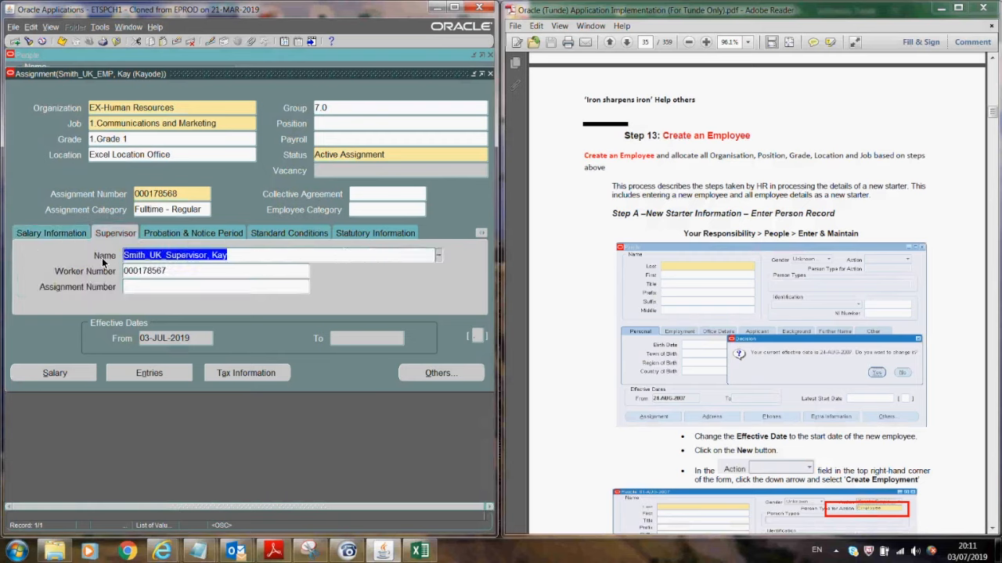
pyautogui.click(477, 334)
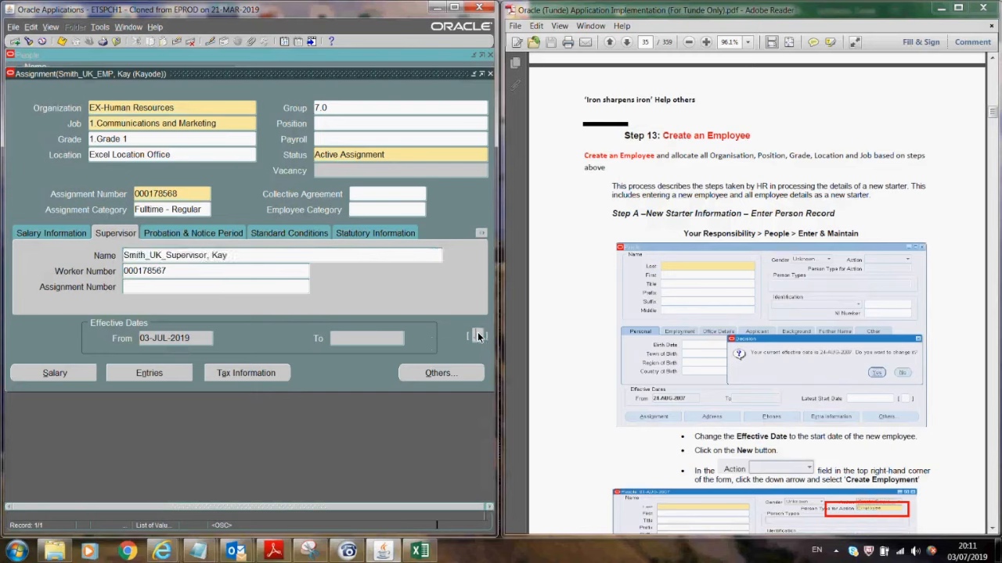
pyautogui.click(386, 302)
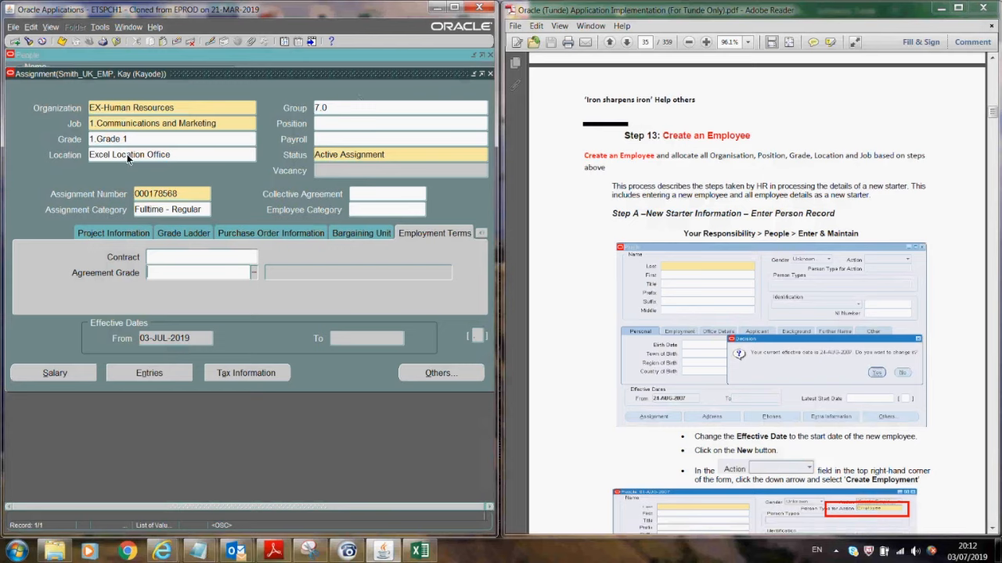
# - Close the Assignment window, answering the save prompt, then close the People window
pyautogui.click(489, 73)
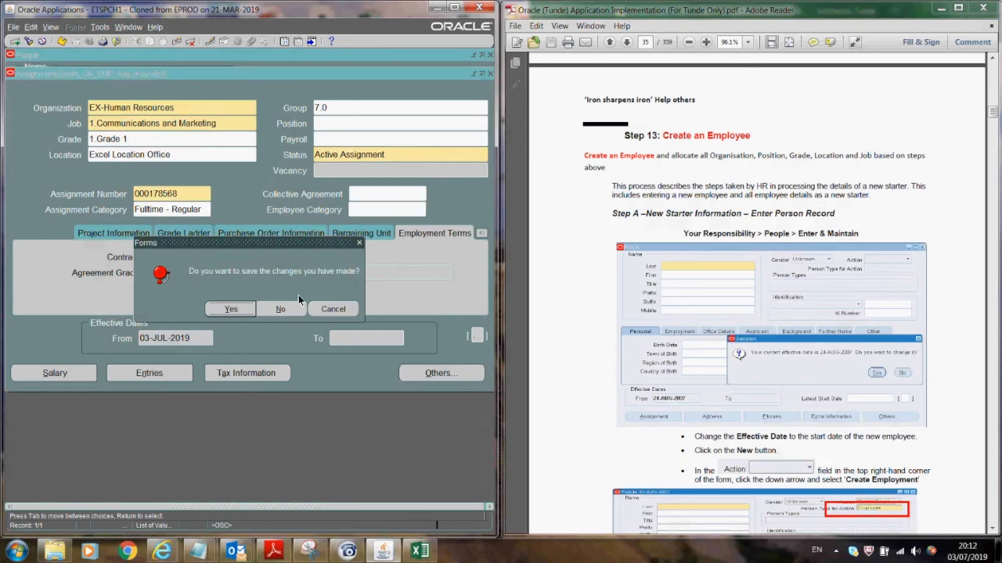
pyautogui.click(288, 315)
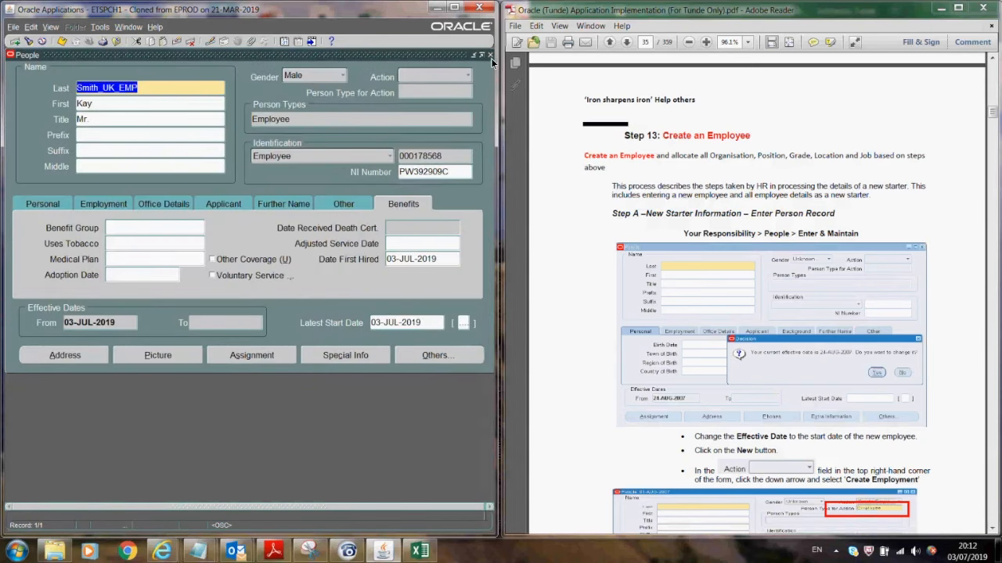
pyautogui.click(482, 55)
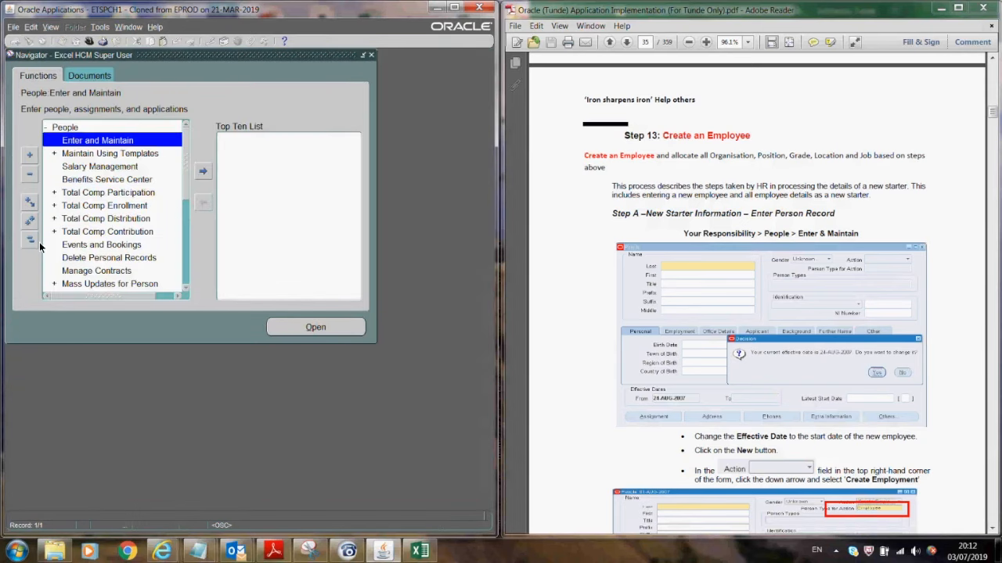
# - Collapse the Navigator tree and expand Work Structures to list its functions
pyautogui.click(29, 240)
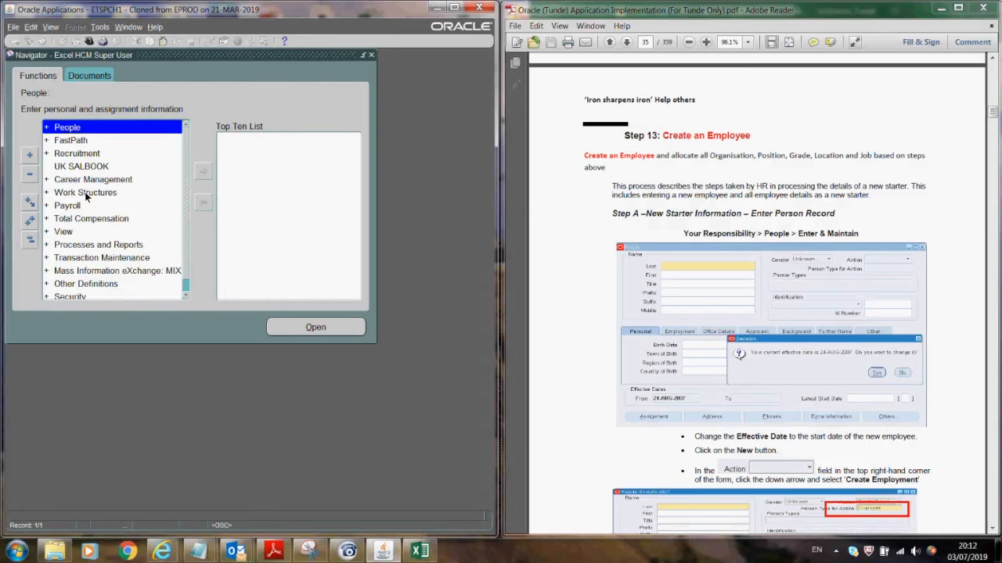
pyautogui.click(85, 192)
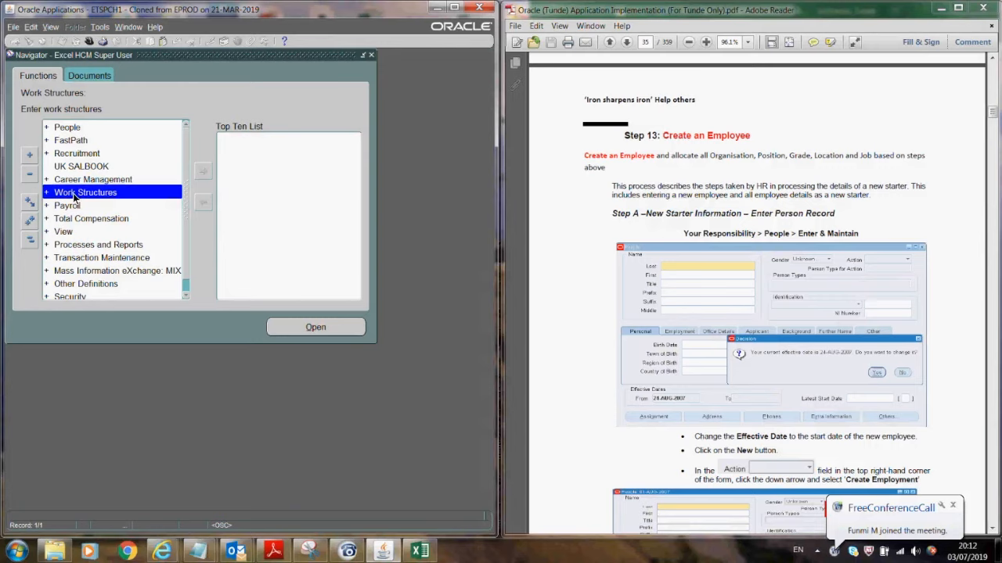
pyautogui.click(297, 324)
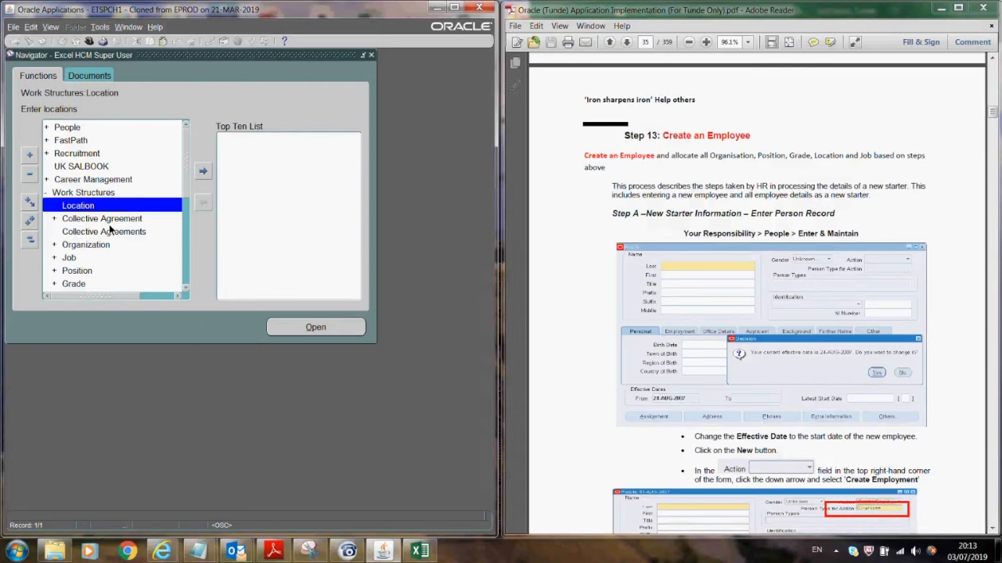
# - Start a location named Excel Headquater, copying the name into its description
pyautogui.click(294, 327)
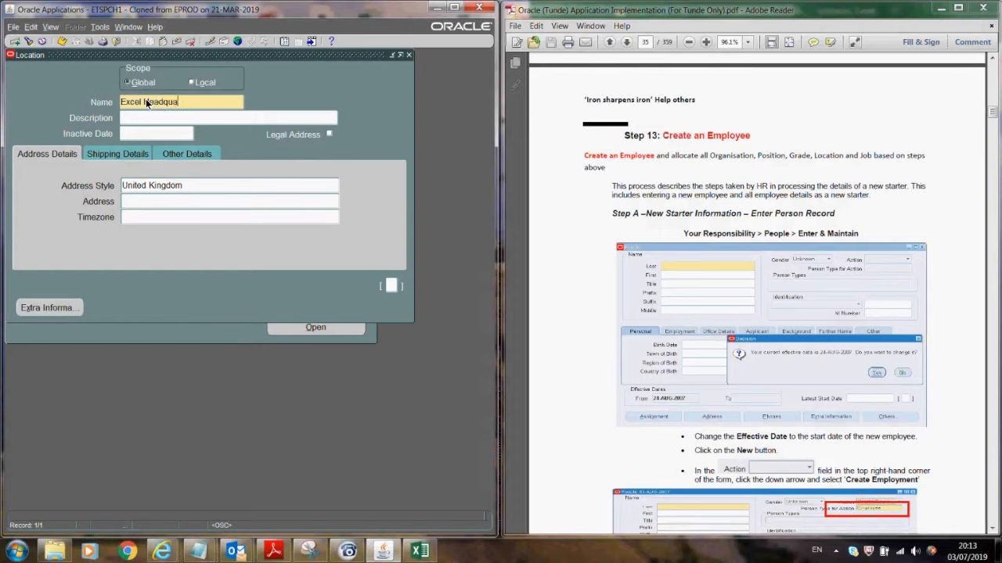
pyautogui.write('ter')
pyautogui.moveTo(192, 99); pyautogui.dragTo(128, 107)
pyautogui.hotkey('ctrl', 'c')
pyautogui.click(135, 118)
pyautogui.hotkey('ctrl', 'v')
pyautogui.click(173, 202)
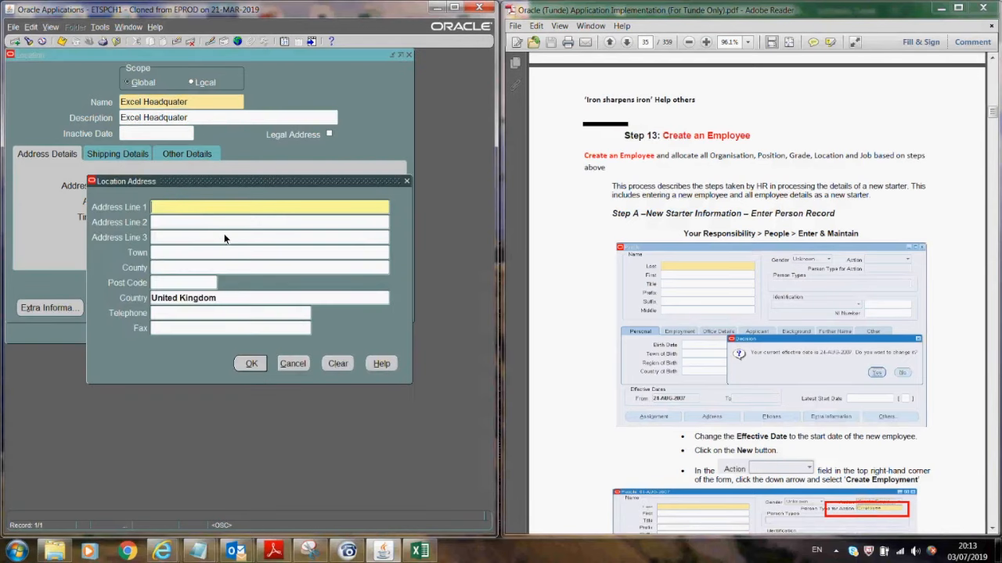
pyautogui.press('Return')
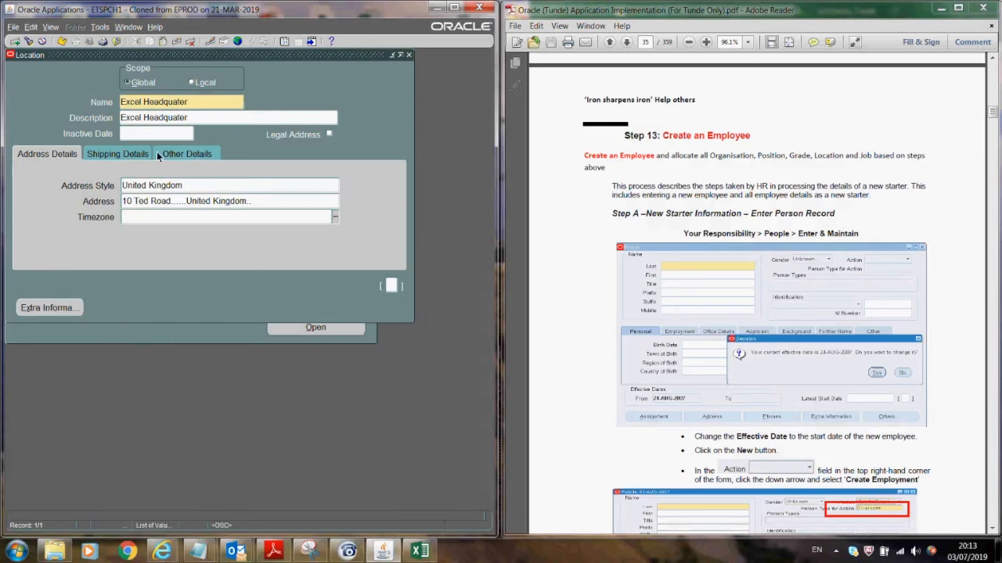
# - Set the location's Home/Site to Home, HR Location to Yes and US PST Location to No
pyautogui.click(390, 286)
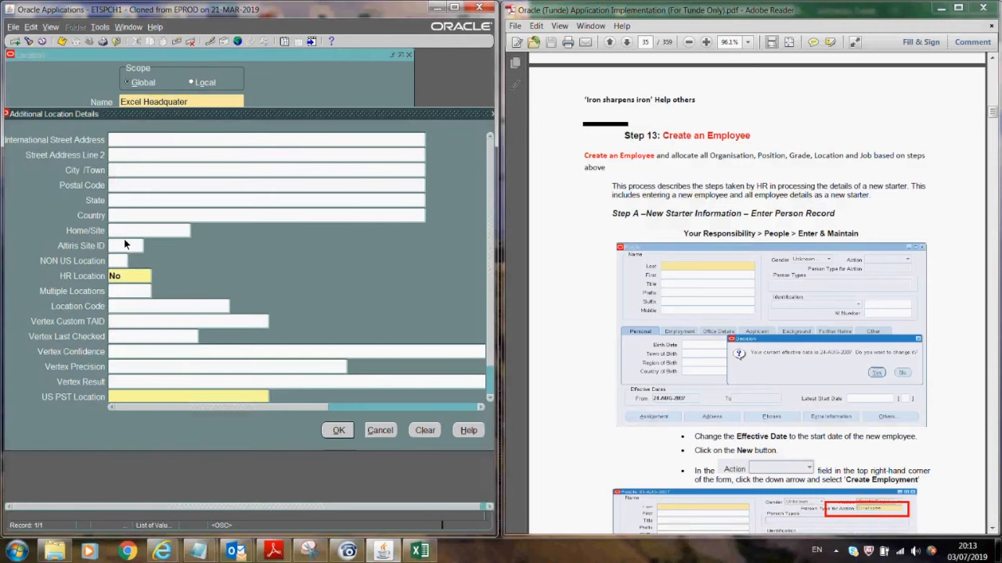
pyautogui.click(120, 231)
pyautogui.write('m')
pyautogui.press('Tab')
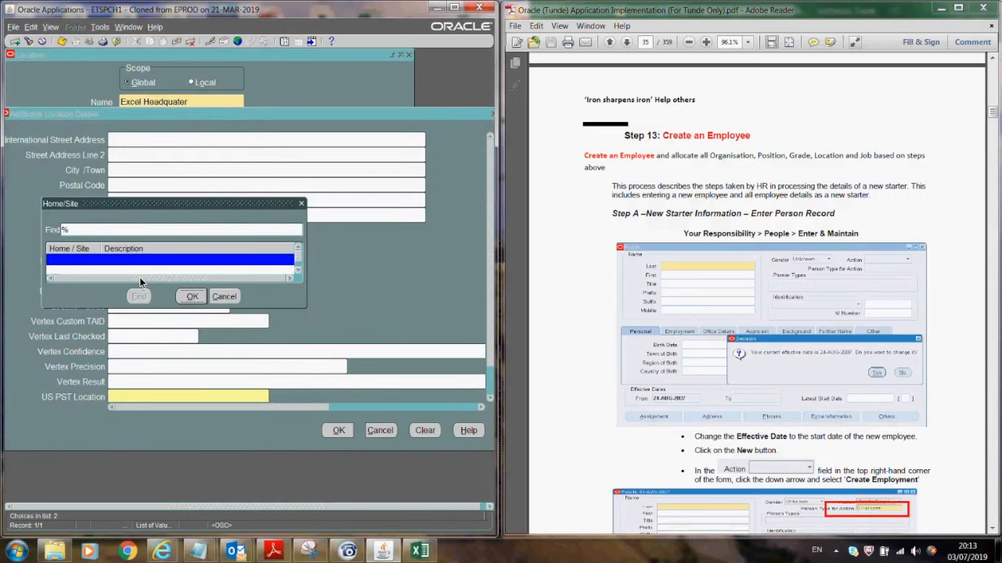
pyautogui.click(192, 297)
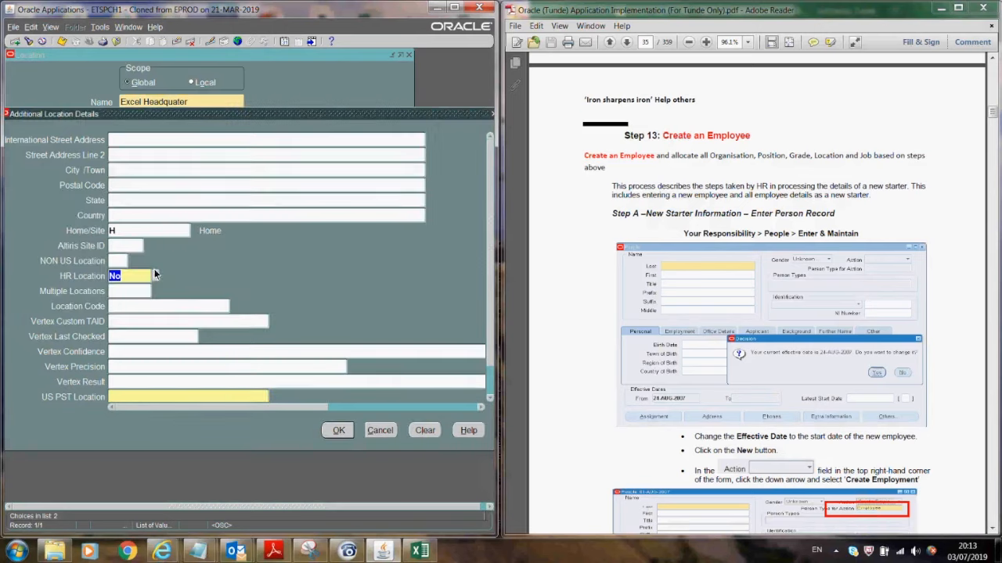
pyautogui.write('y')
pyautogui.click(220, 396)
pyautogui.write('n')
pyautogui.press('Tab')
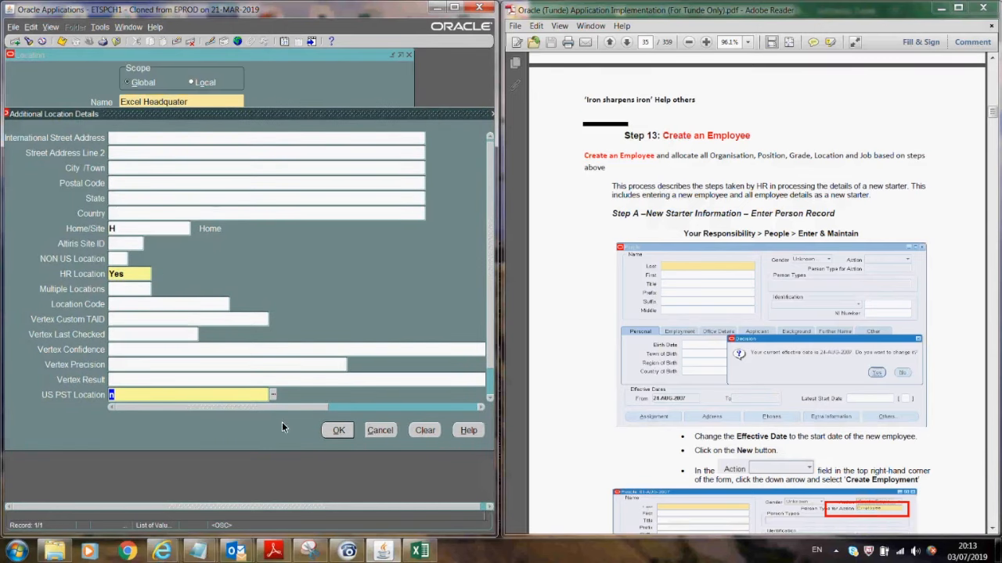
pyautogui.press('Tab')
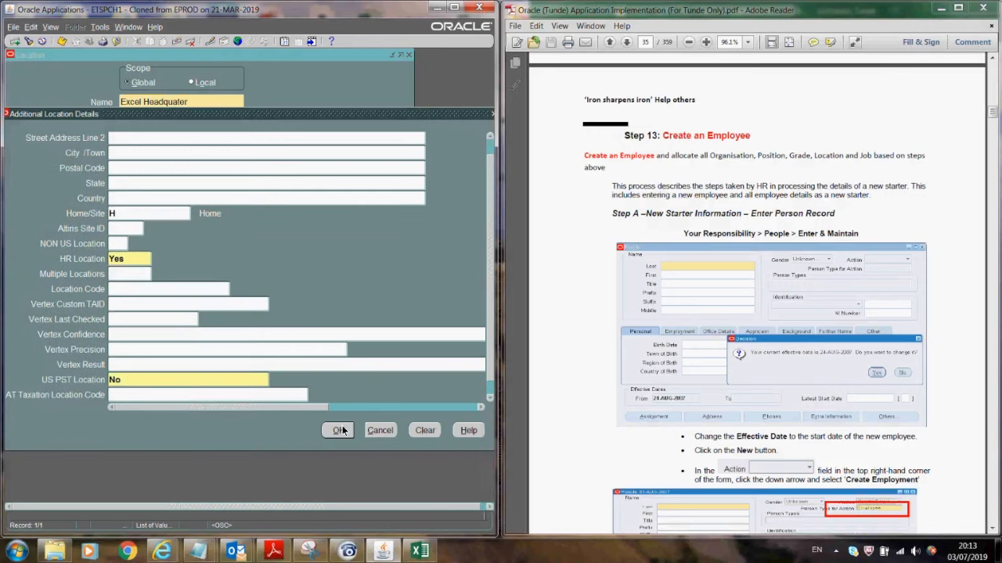
pyautogui.press('Return')
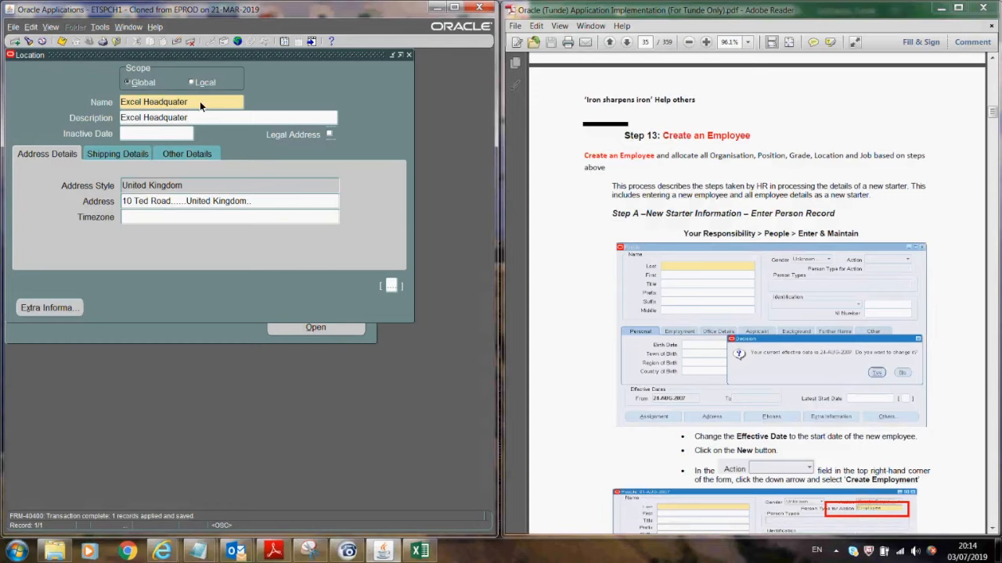
# - Open the Organization form with the effective date changed to 01-JAN-1951
pyautogui.click(409, 55)
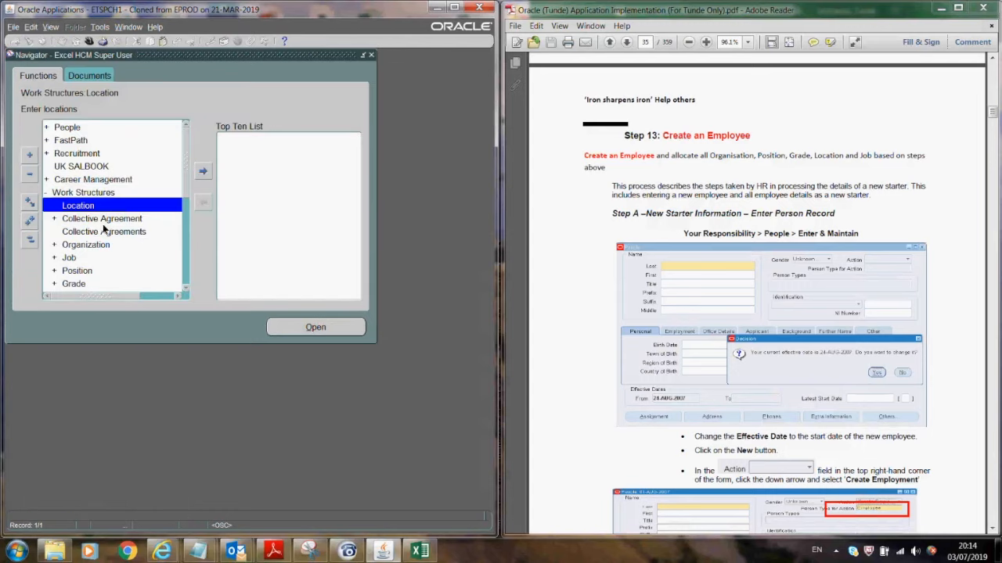
pyautogui.doubleClick(88, 245)
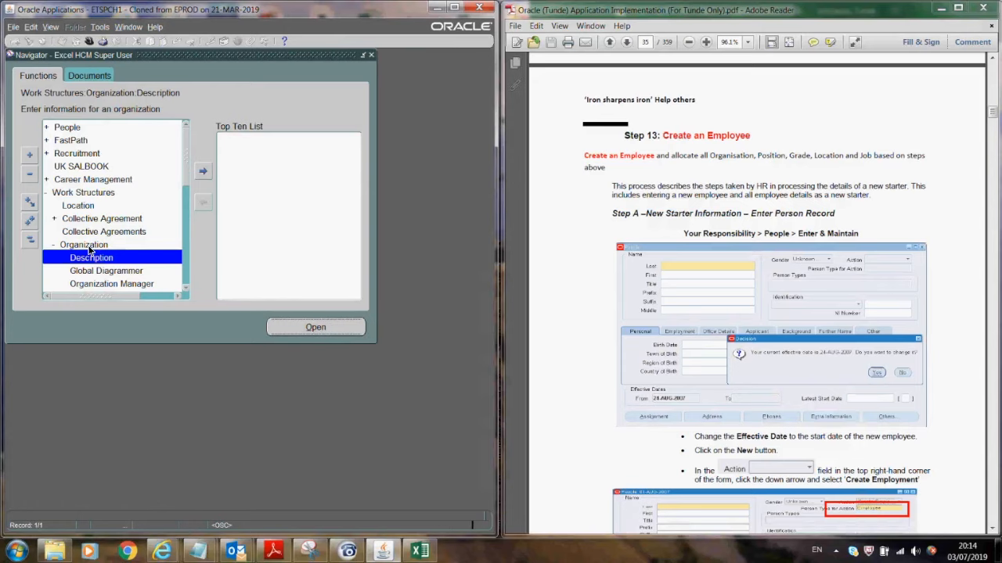
pyautogui.doubleClick(90, 256)
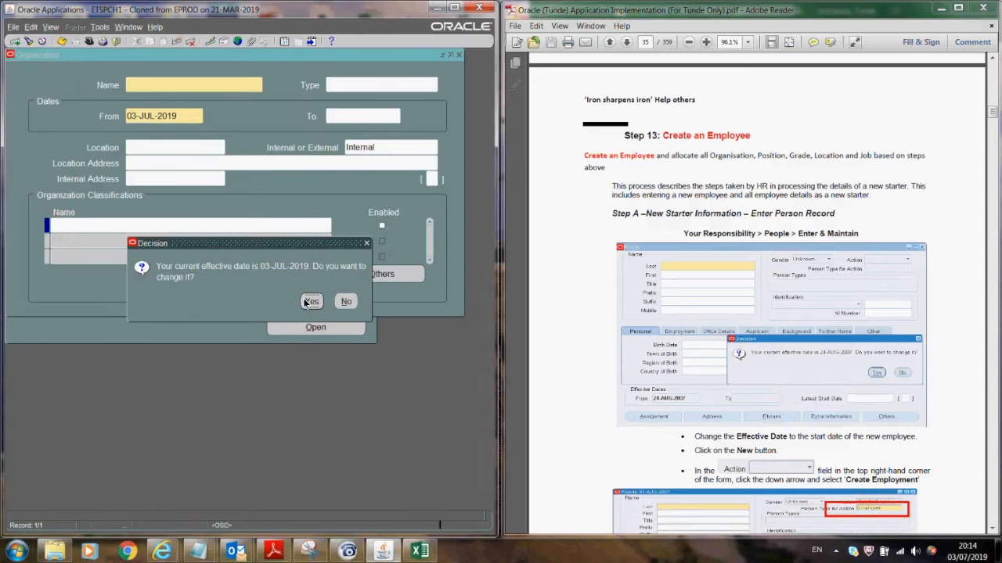
pyautogui.click(308, 302)
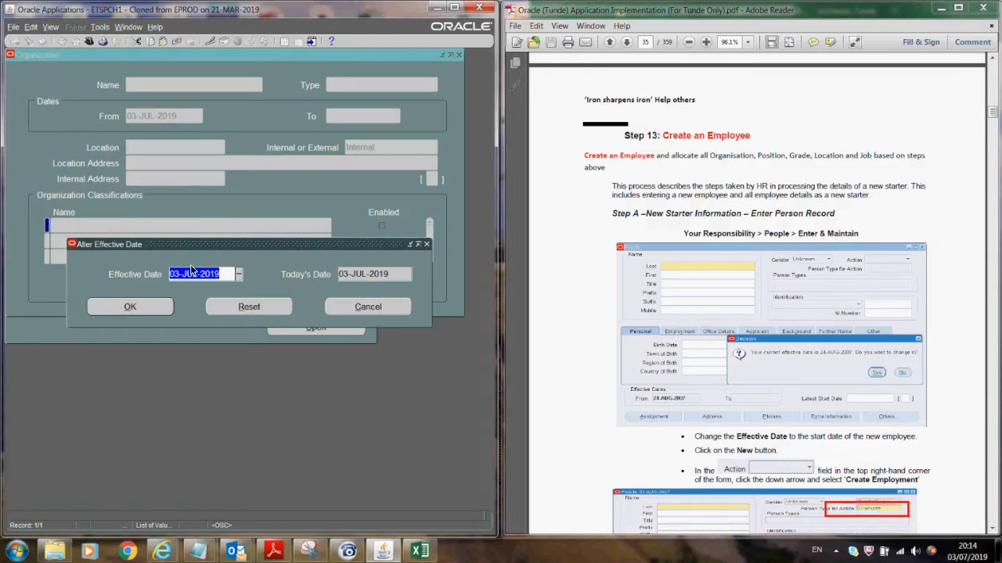
pyautogui.write('01-JAN-')
pyautogui.click(152, 306)
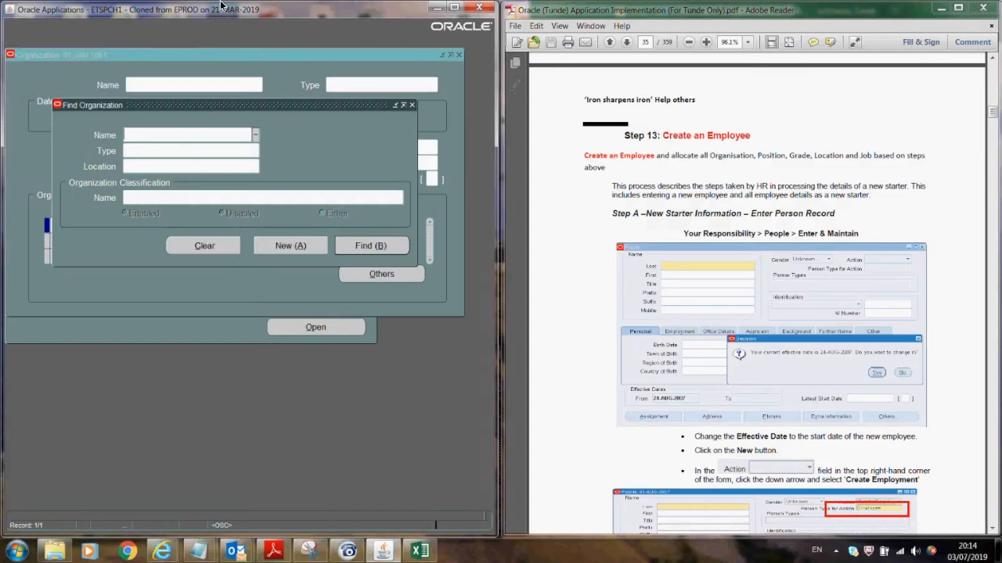
# - Create a new Department organization named EX_Communication and Media
pyautogui.click(274, 248)
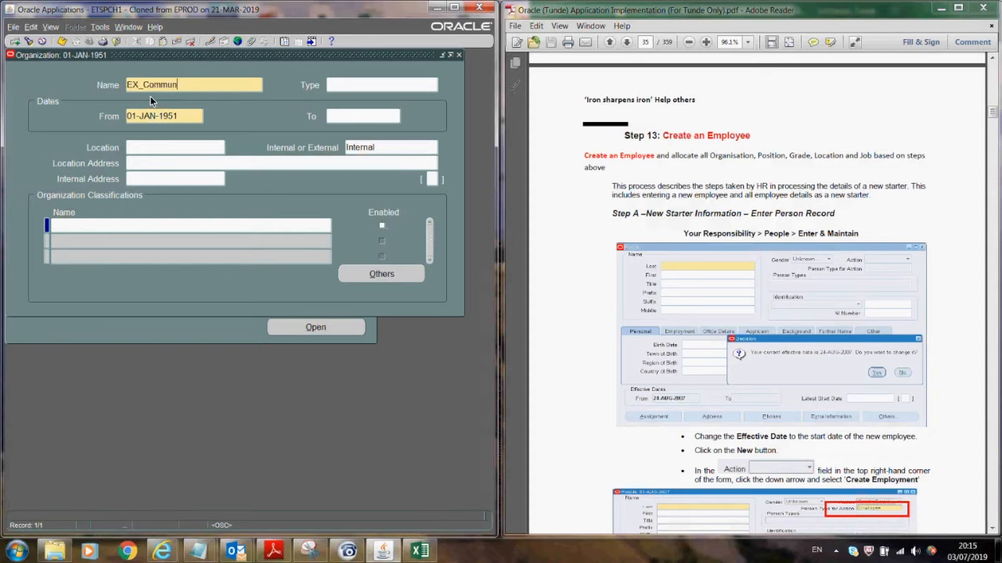
pyautogui.write('EX_Communication and Media')
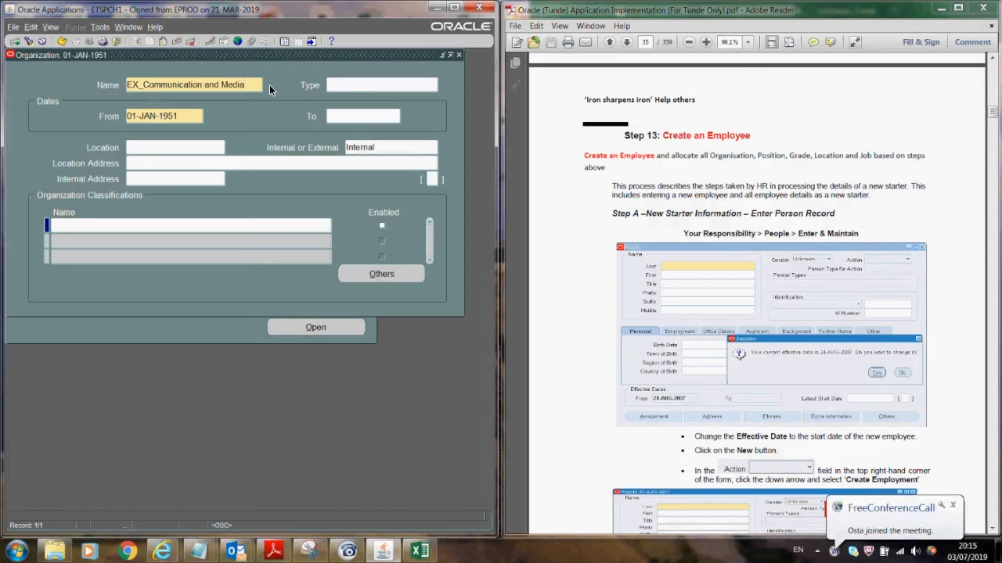
pyautogui.click(349, 84)
pyautogui.write('depa')
pyautogui.press('Tab')
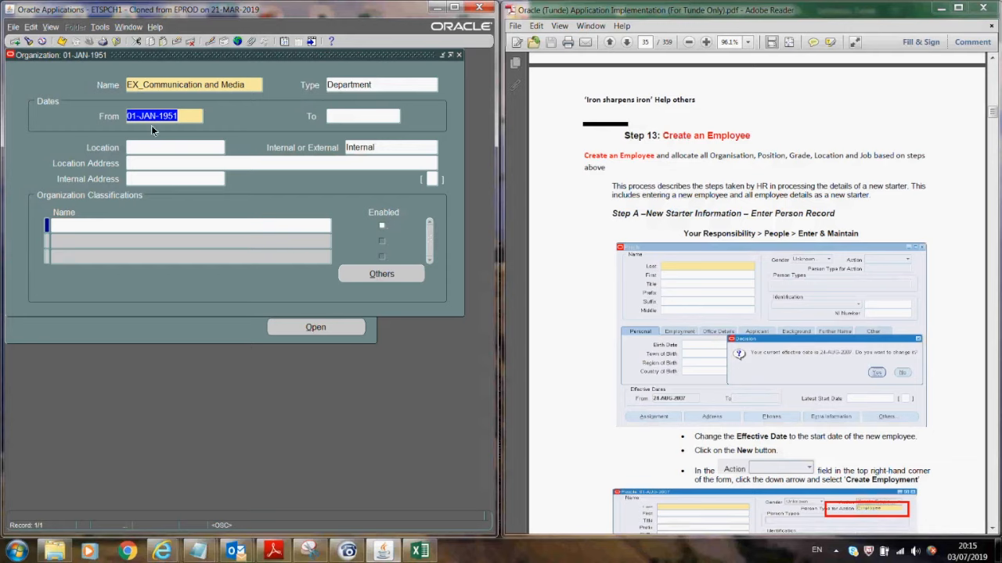
# - Add the HR Organization classification to EX_Communication and Media and save
pyautogui.click(62, 41)
pyautogui.click(138, 227)
pyautogui.write('HR Organization')
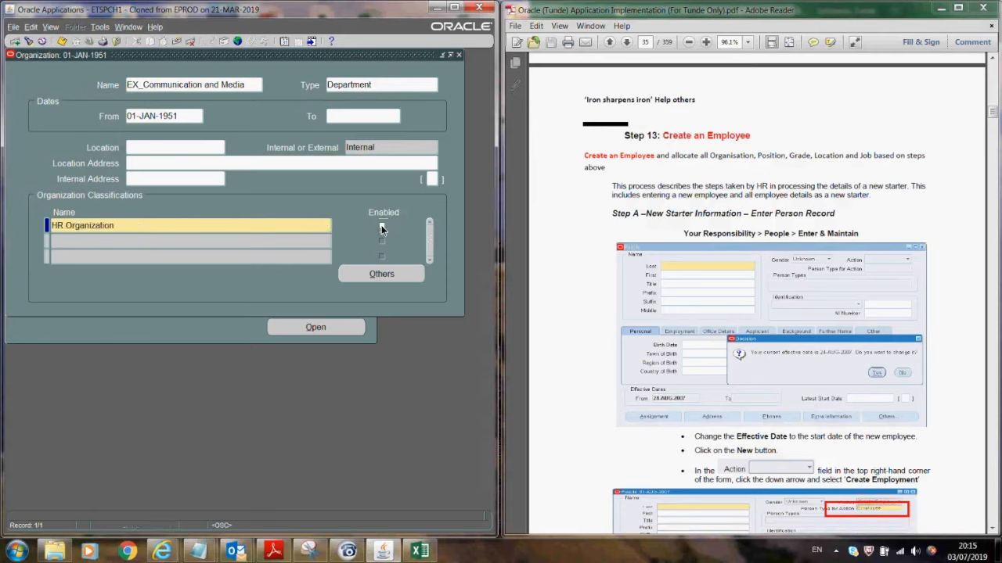
pyautogui.click(61, 42)
pyautogui.click(14, 40)
pyautogui.click(157, 226)
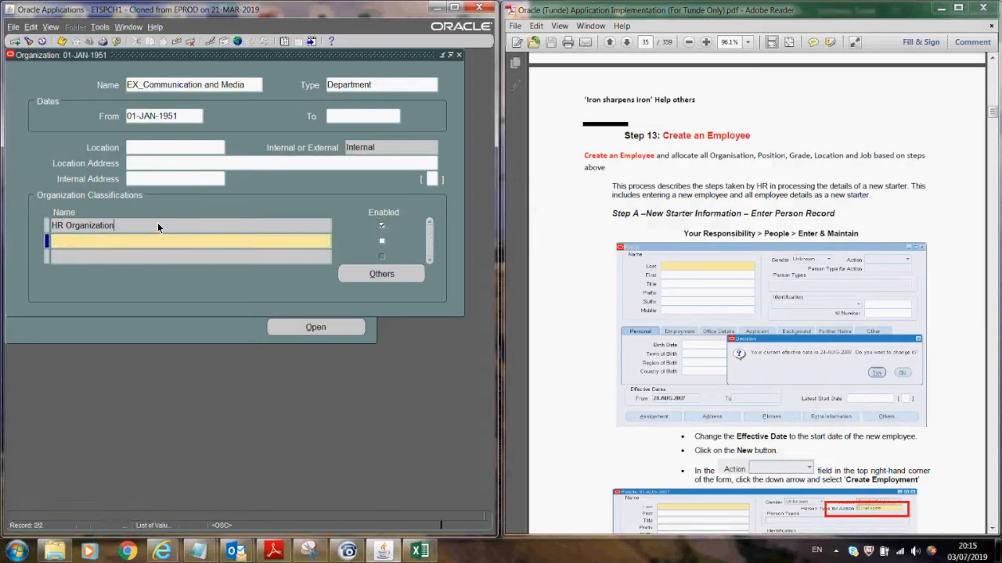
pyautogui.click(182, 86)
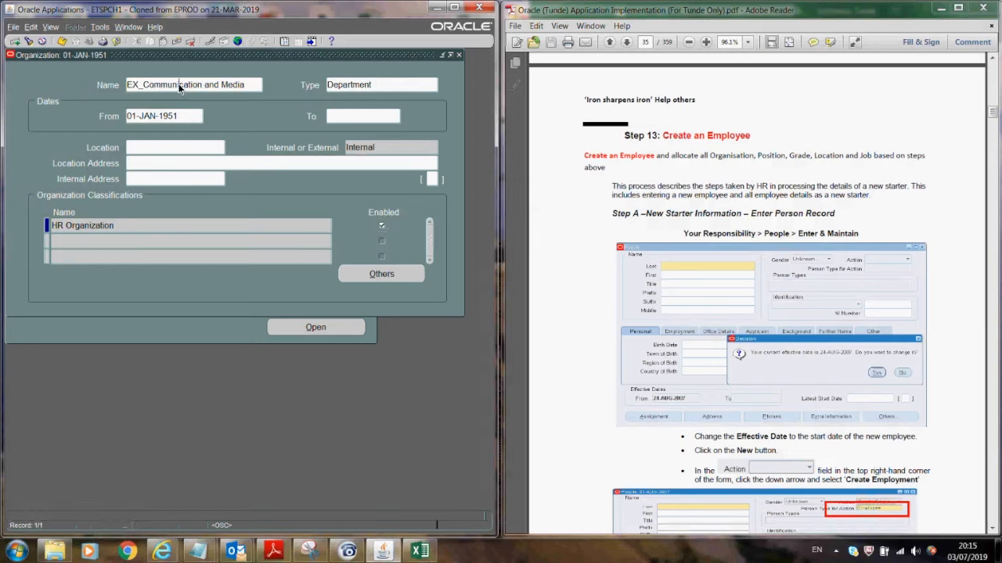
# - Create Department EX_Finance and Accounting with an enabled HR Organization classification and save it
pyautogui.click(14, 41)
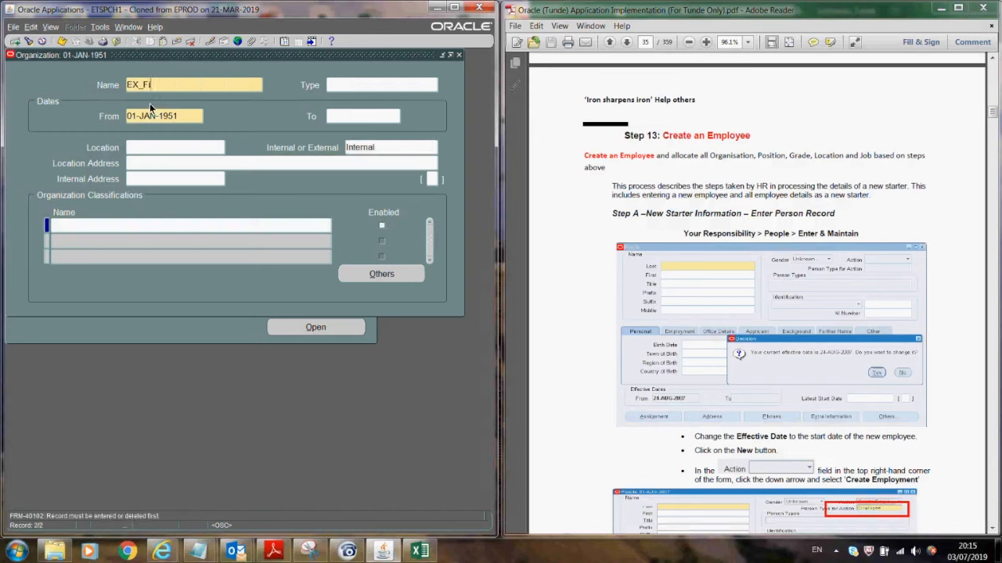
pyautogui.write('EX_Finance and Accounting')
pyautogui.click(340, 88)
pyautogui.write('dep')
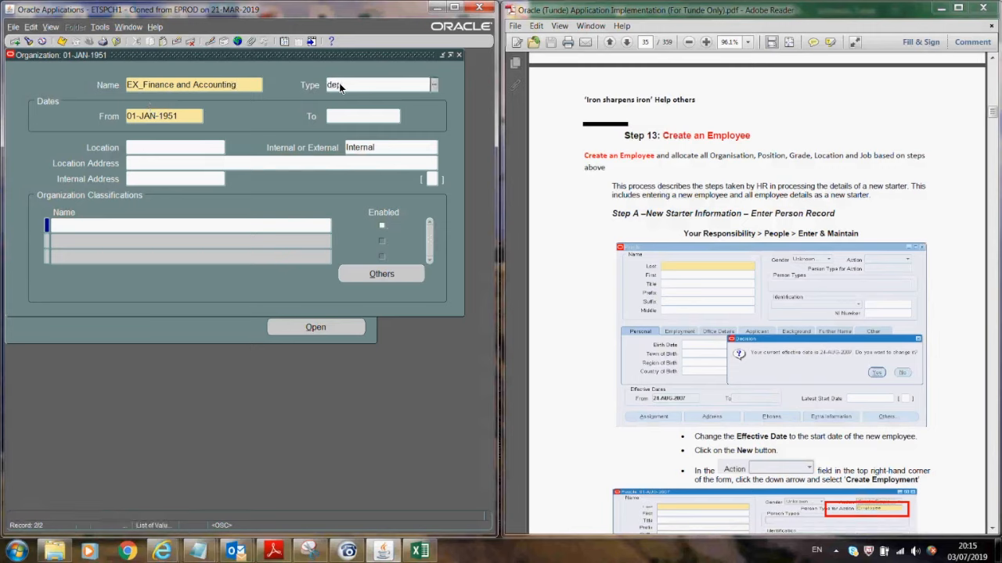
pyautogui.write('ar')
pyautogui.press('Tab')
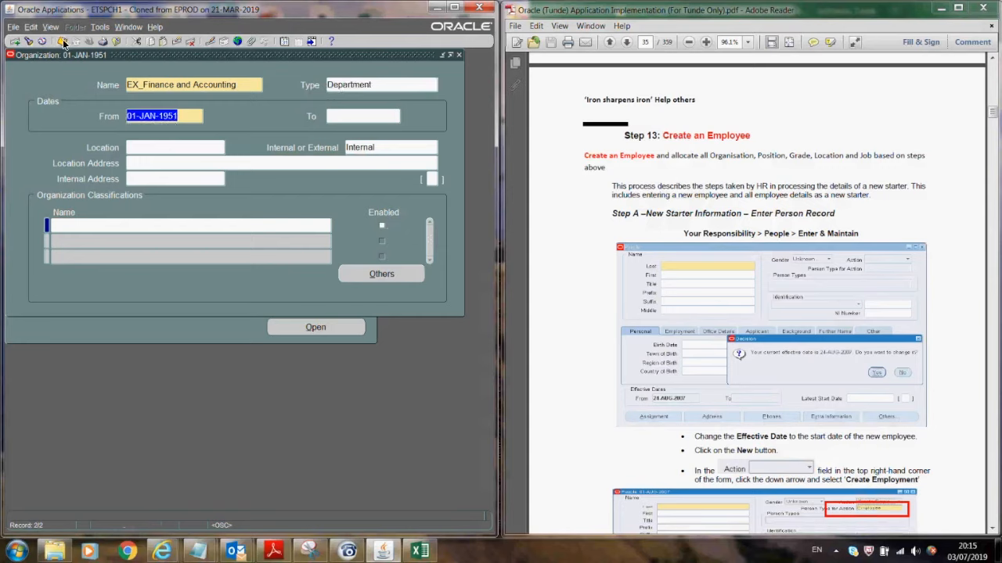
pyautogui.click(119, 225)
pyautogui.write('hr')
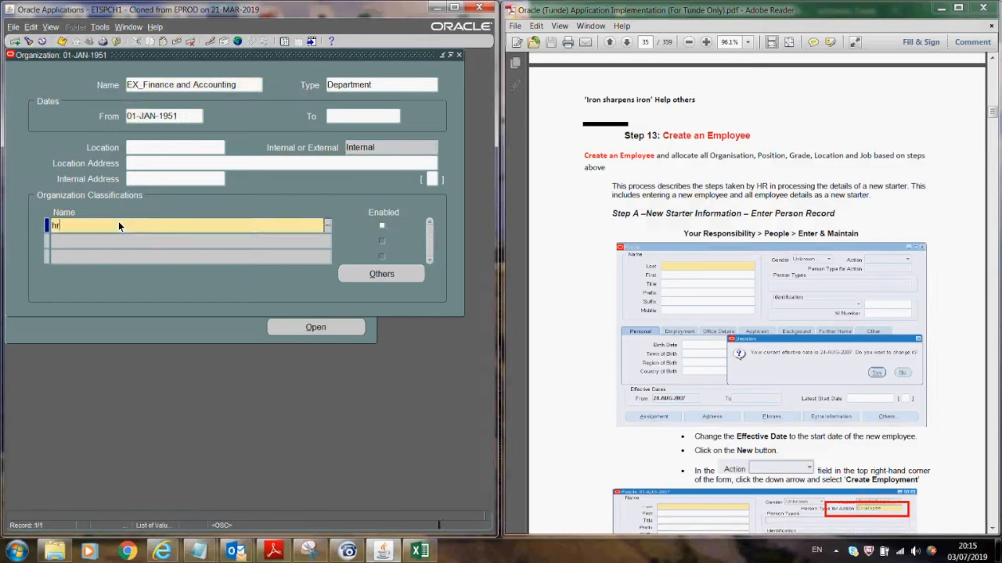
pyautogui.press('Tab')
pyautogui.click(381, 227)
pyautogui.click(62, 41)
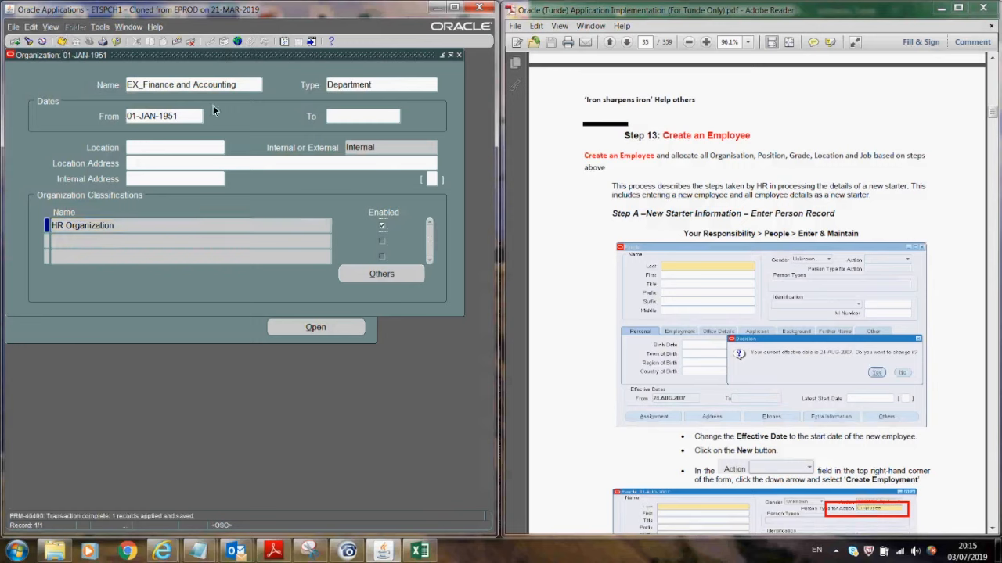
pyautogui.click(173, 84)
# - Create and save a new Department organization named EX_Information Tech
pyautogui.click(15, 42)
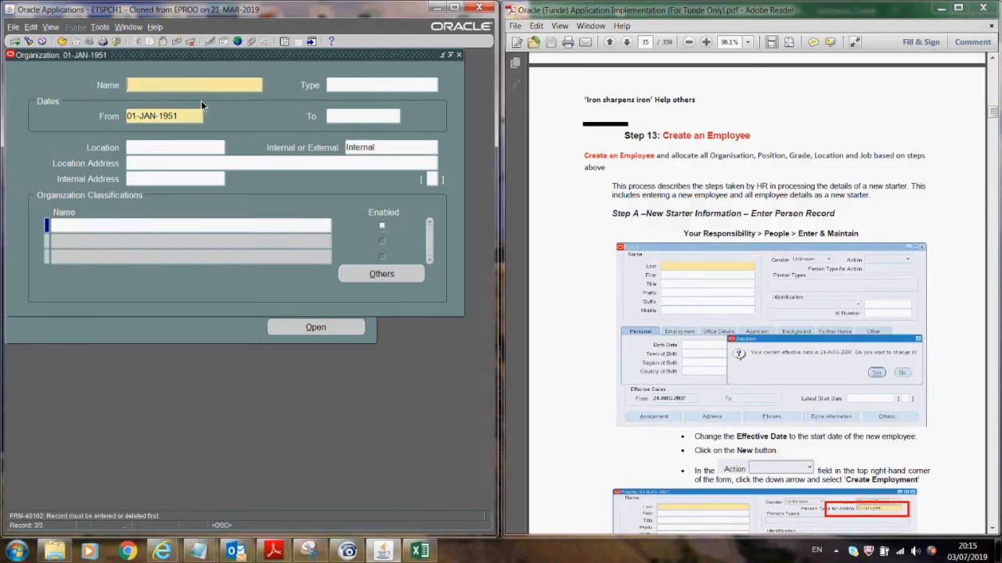
pyautogui.write('EX_')
pyautogui.write('IT D')
pyautogui.press('BackSpace')
pyautogui.press('BackSpace')
pyautogui.press('BackSpace')
pyautogui.press('BackSpace')
pyautogui.write('nform')
pyautogui.click(360, 83)
pyautogui.write('depa')
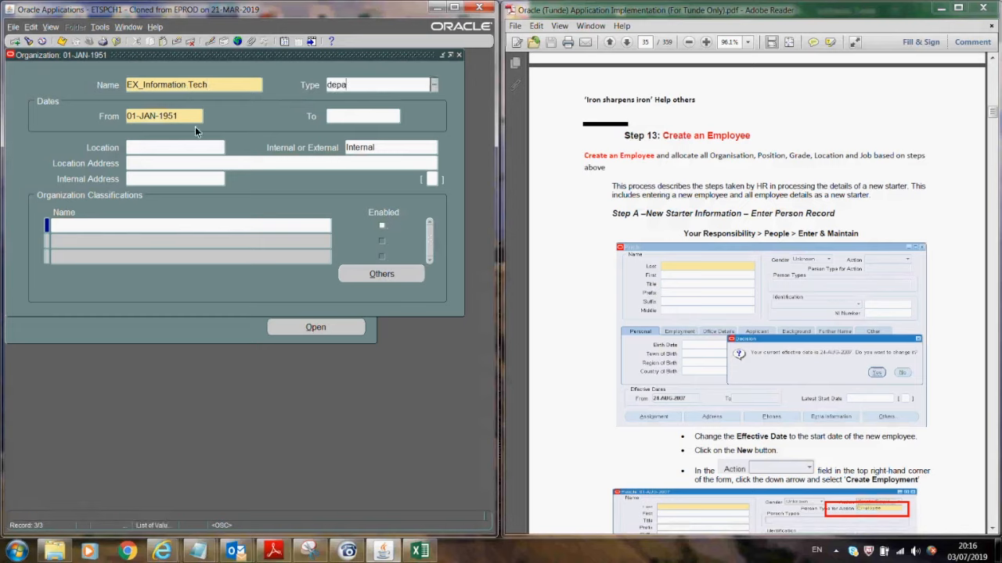
pyautogui.press('Tab')
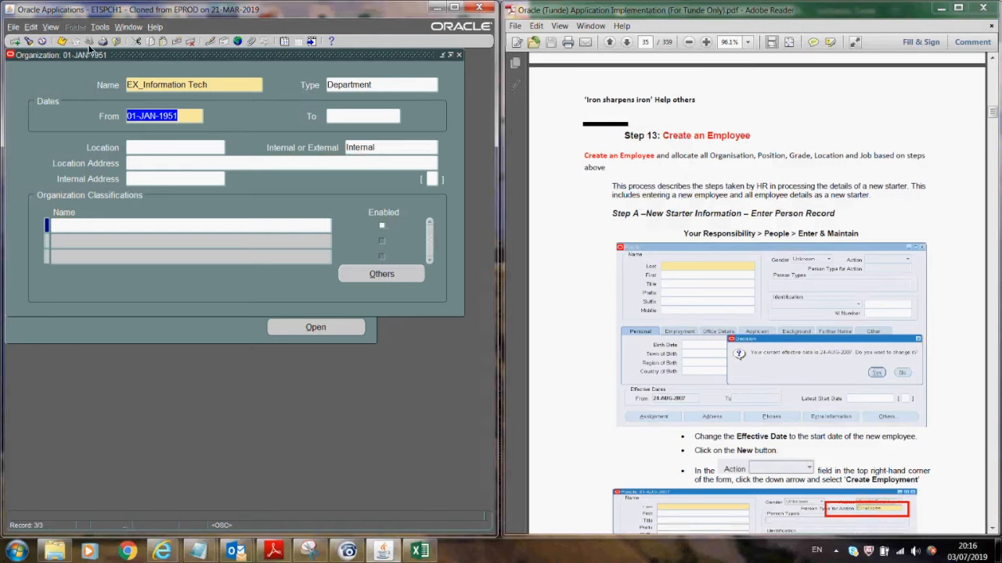
pyautogui.click(64, 43)
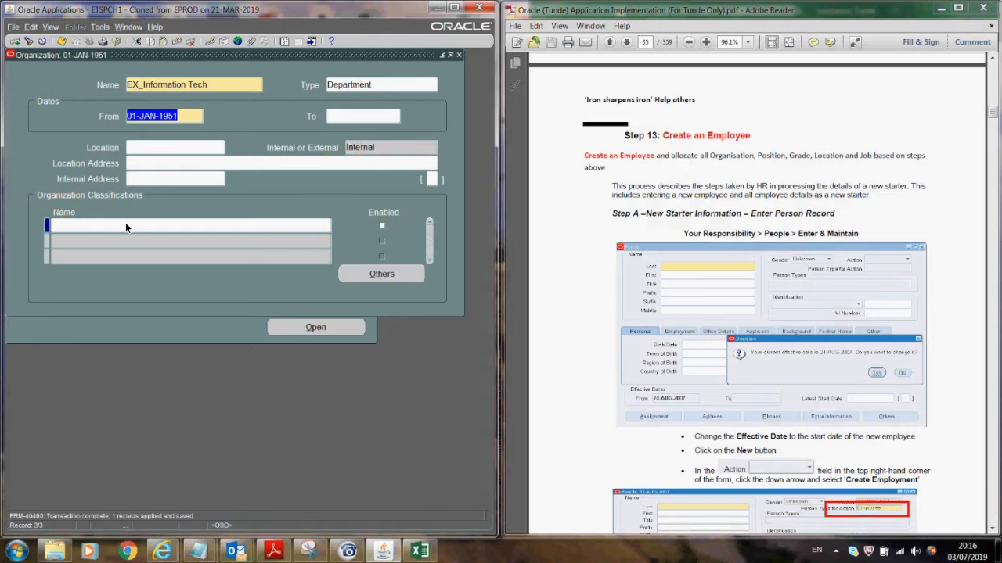
# - Give EX_Information Tech an enabled HR Organization classification and save
pyautogui.click(125, 223)
pyautogui.write('hr')
pyautogui.press('Tab')
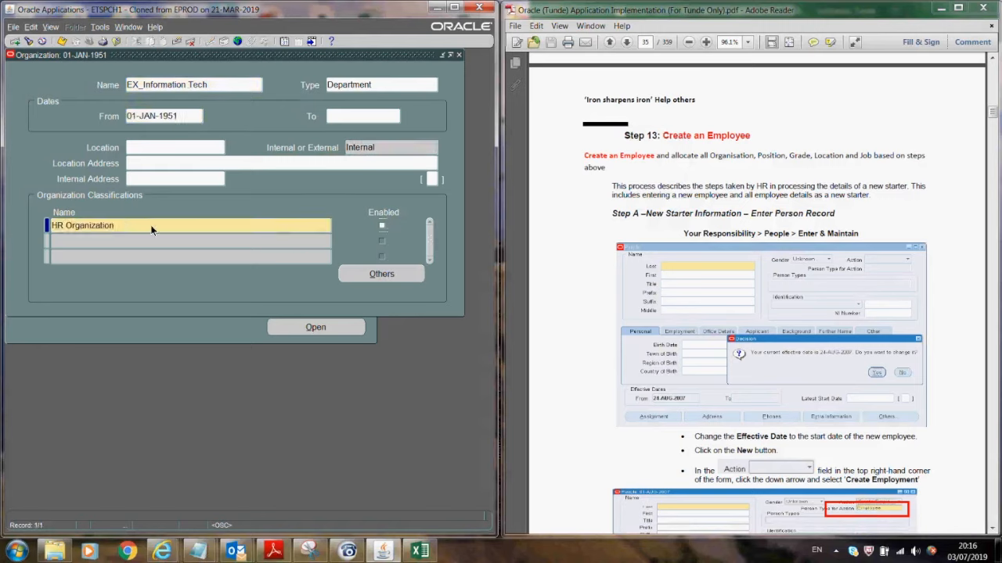
pyautogui.click(382, 225)
pyautogui.click(62, 41)
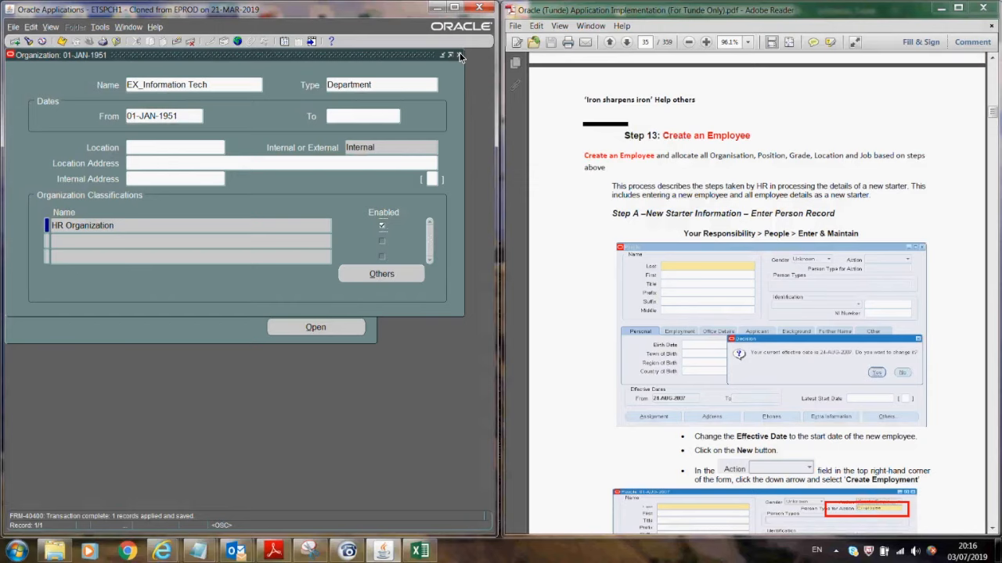
pyautogui.click(14, 41)
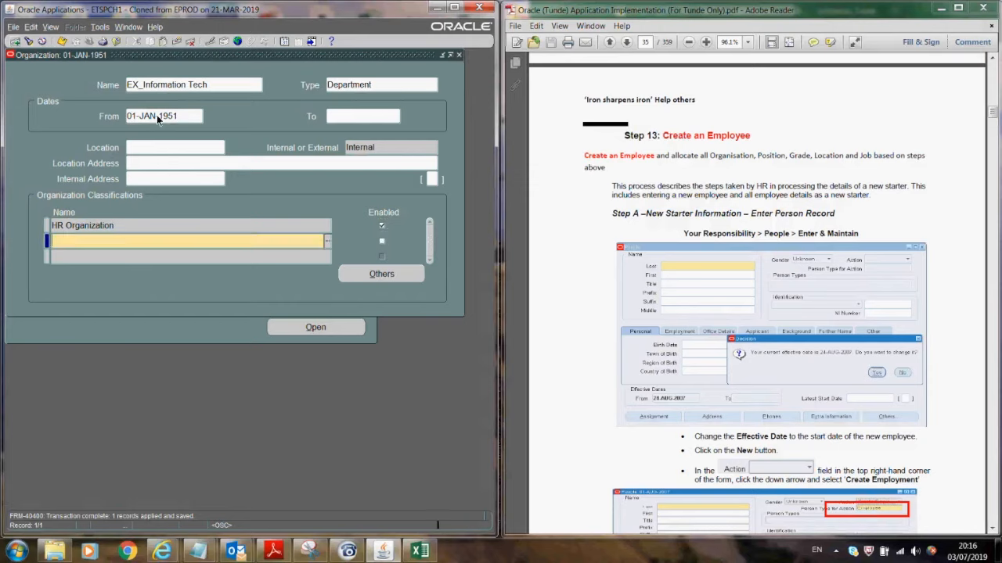
pyautogui.click(175, 88)
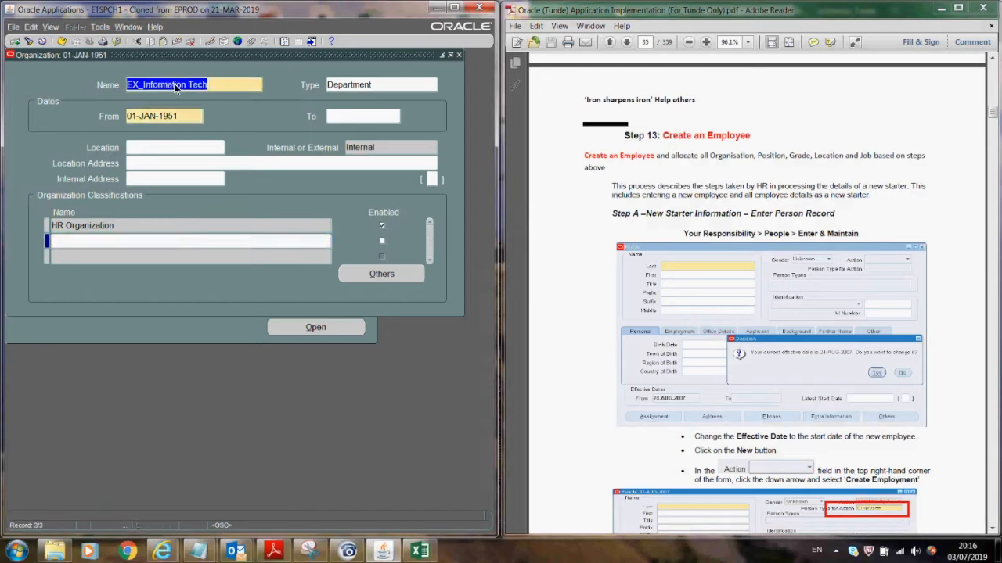
# - Create and save a new Department organization named EX_Security
pyautogui.click(15, 42)
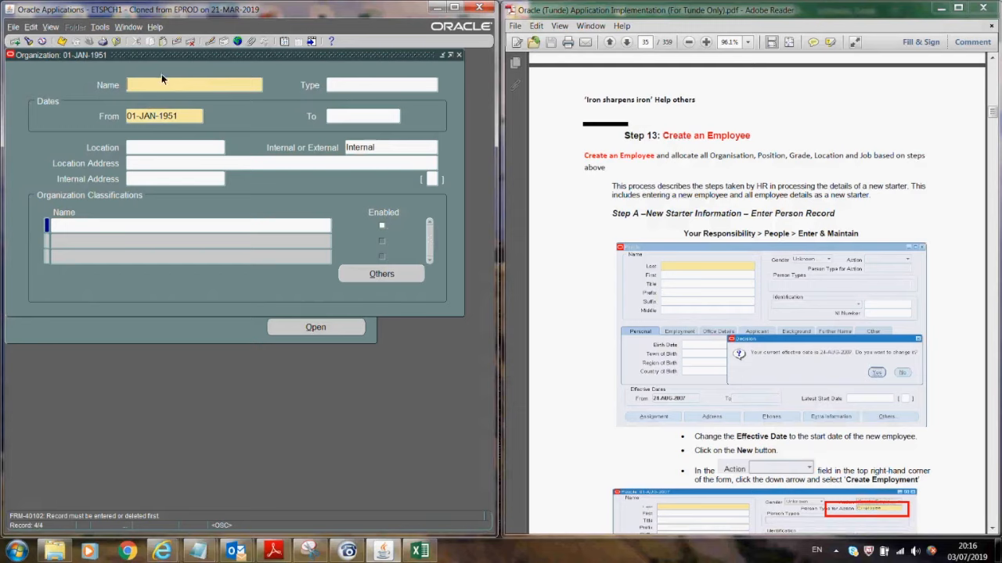
pyautogui.write('EX_Security')
pyautogui.click(352, 89)
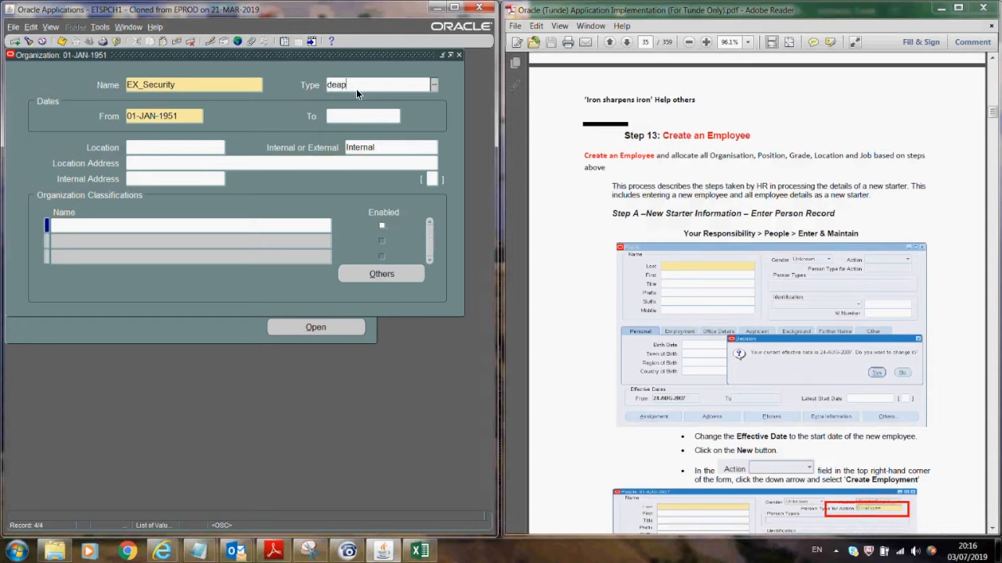
pyautogui.write('depart')
pyautogui.press('Tab')
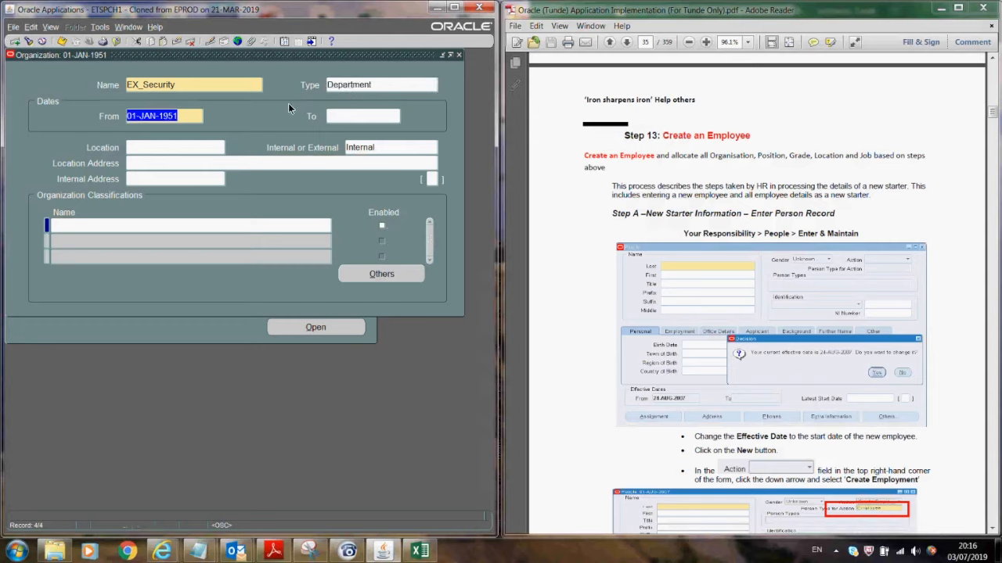
pyautogui.click(62, 41)
# - Add an enabled HR Organization classification to EX_Security, save, and close the form
pyautogui.click(166, 227)
pyautogui.write('HR Organization')
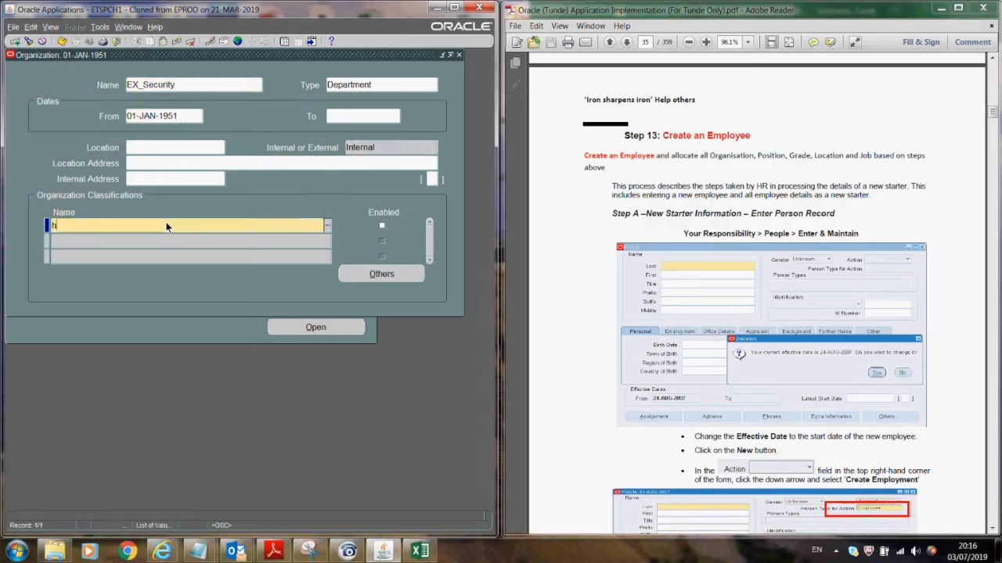
pyautogui.click(381, 227)
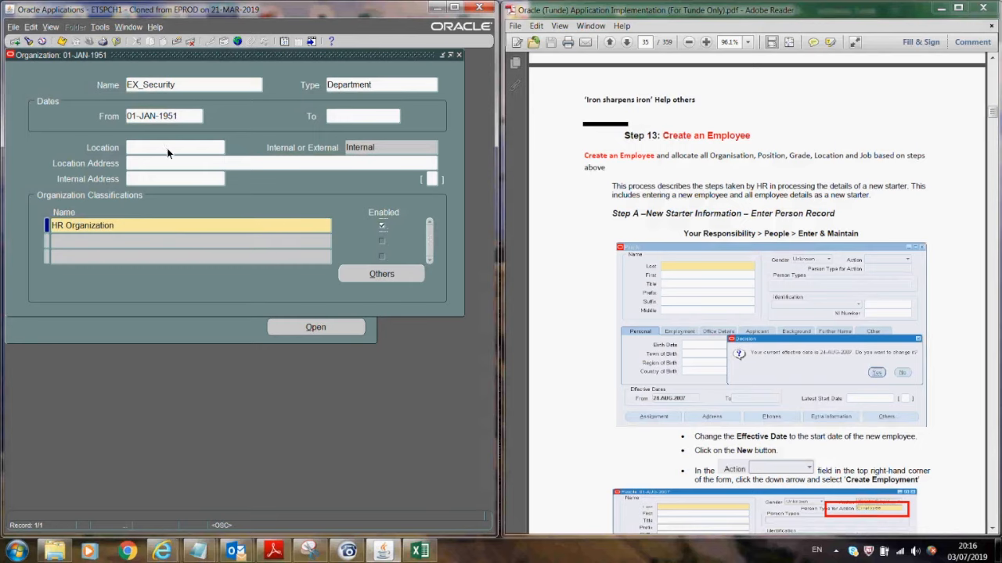
pyautogui.click(62, 41)
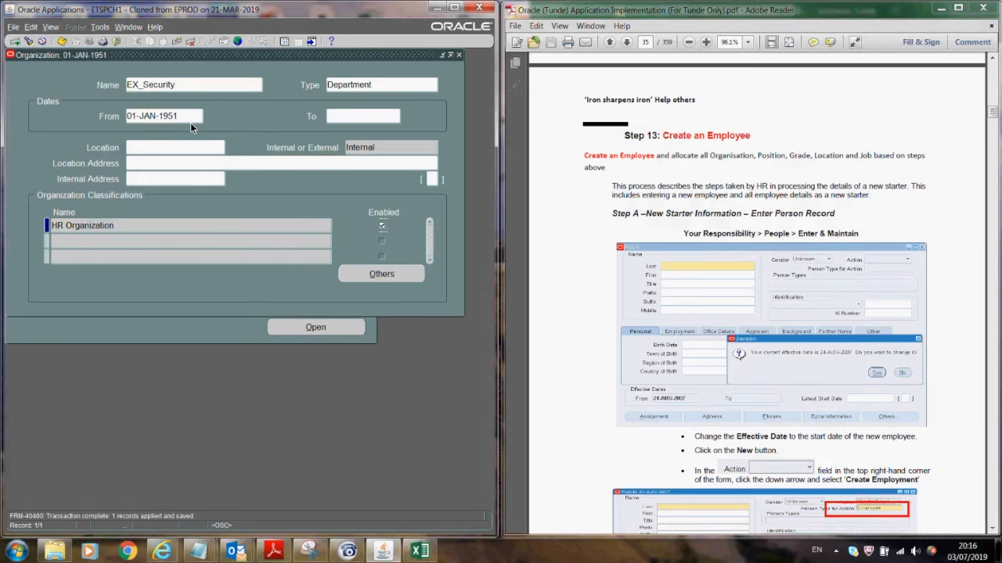
pyautogui.click(459, 55)
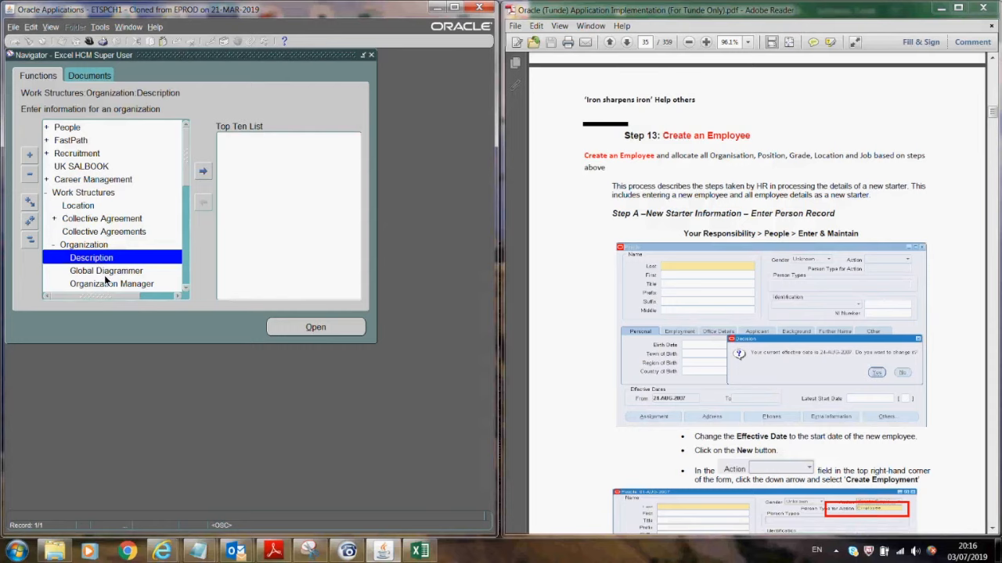
# - Open the Organization Hierarchy form and load the existing hierarchy
pyautogui.click(185, 288)
pyautogui.click(185, 288)
pyautogui.click(109, 271)
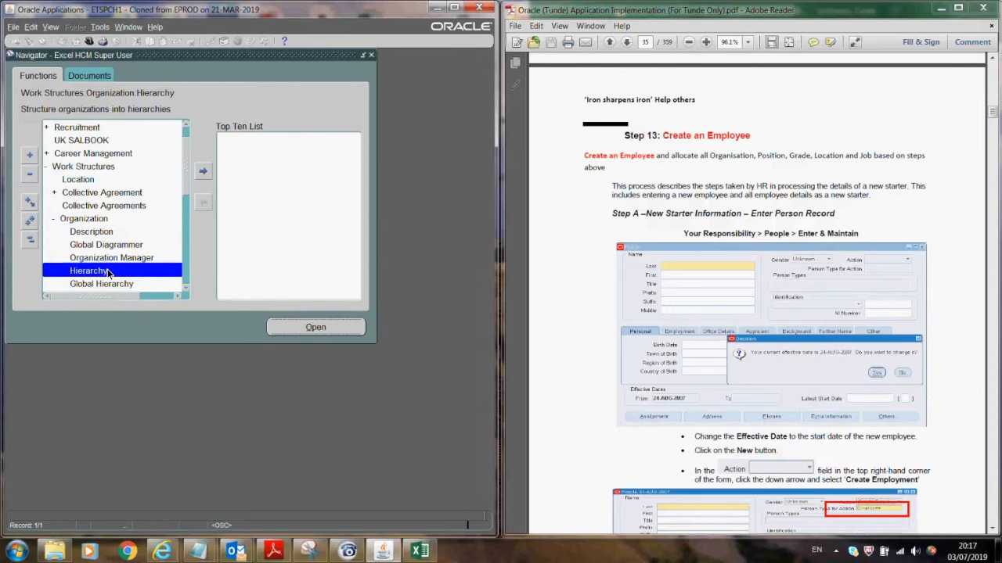
pyautogui.doubleClick(109, 272)
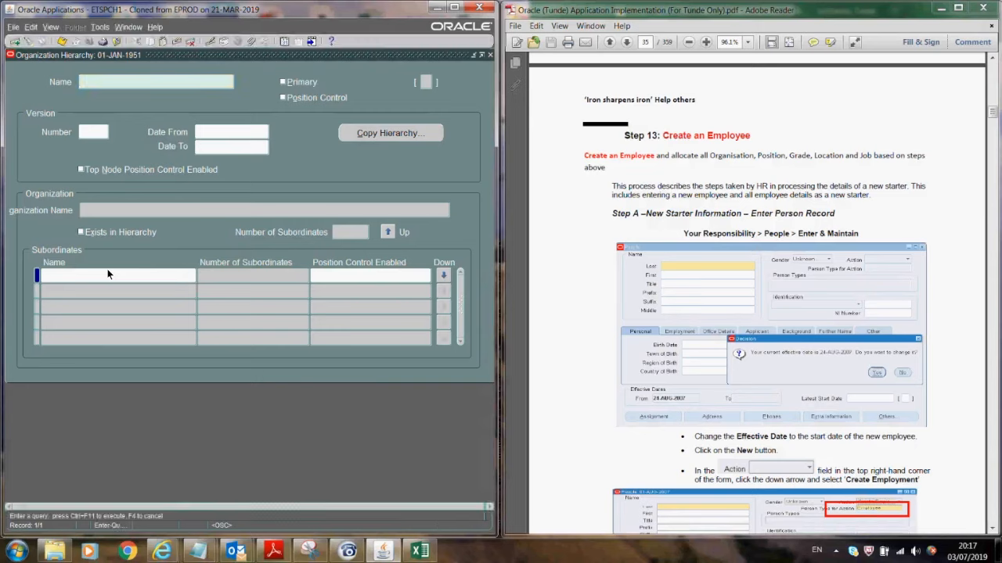
pyautogui.hotkey('ctrl', 'F11')
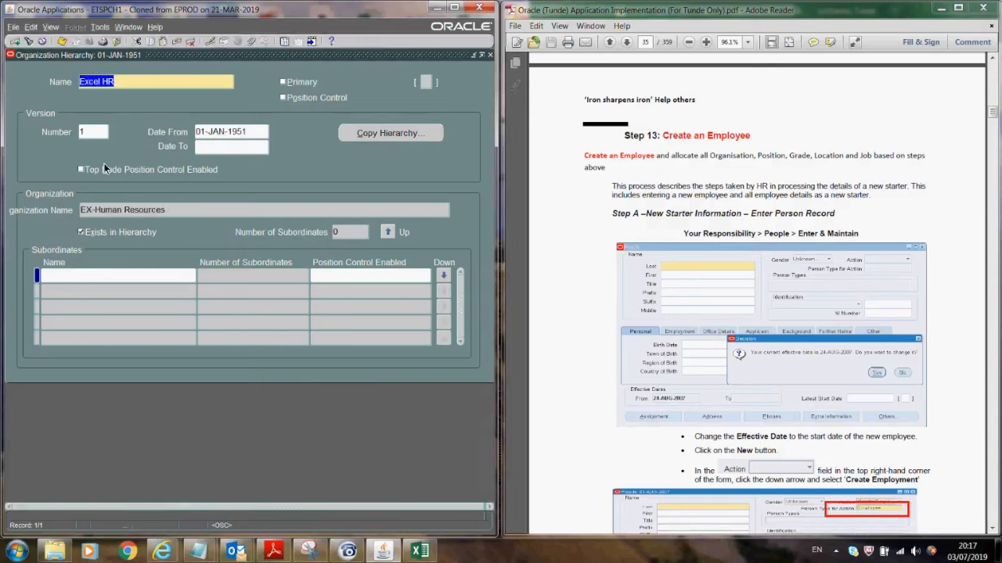
# - Query organization name Excel% to show Excel BG with its subordinate departments
pyautogui.click(146, 209)
pyautogui.press('F11')
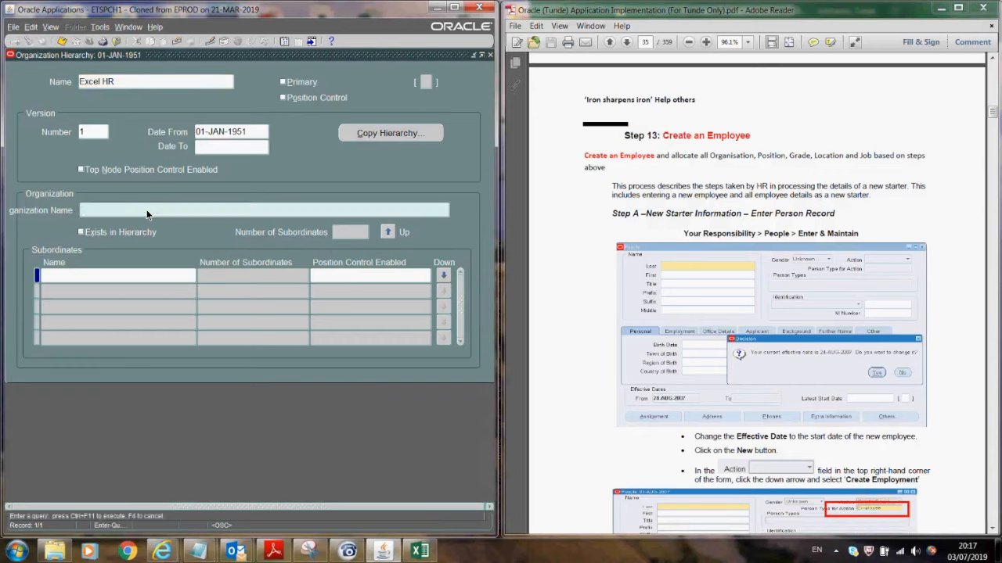
pyautogui.write('Excel%')
pyautogui.hotkey('ctrl', 'F11')
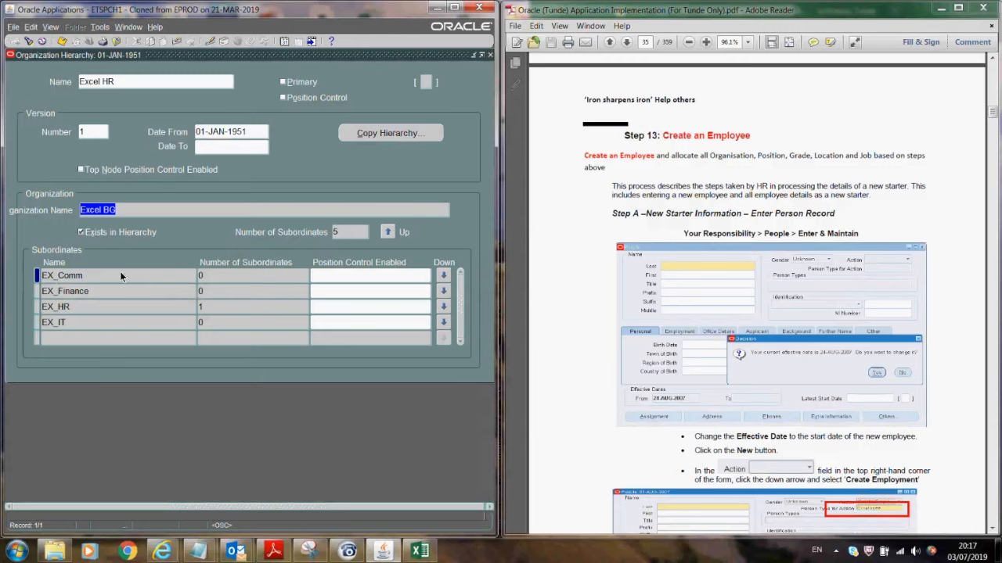
pyautogui.click(85, 275)
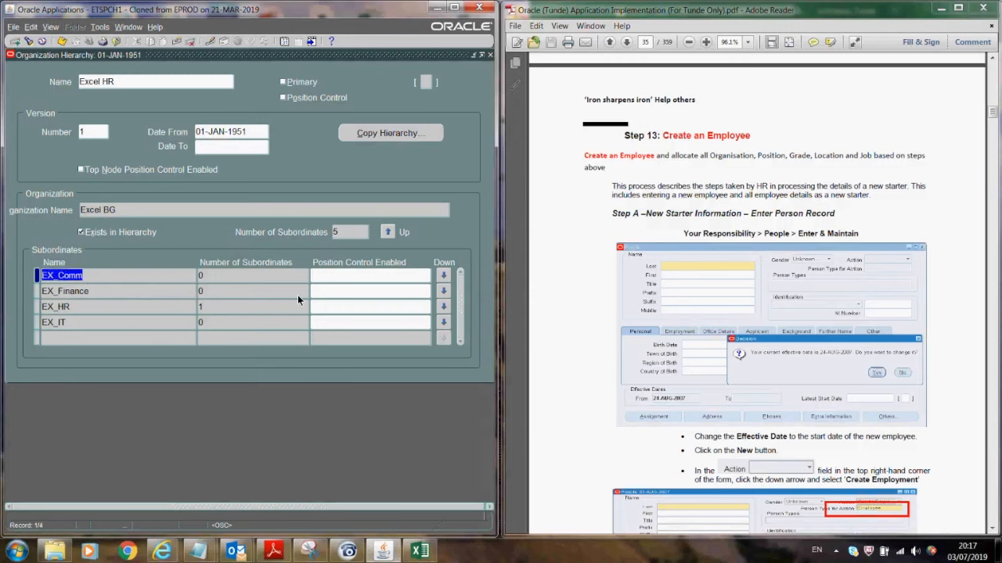
# - Drill into EX_Comm and EX_HR to confirm EX_HR holds EX-Human Resources, then return to Excel BG
pyautogui.click(443, 275)
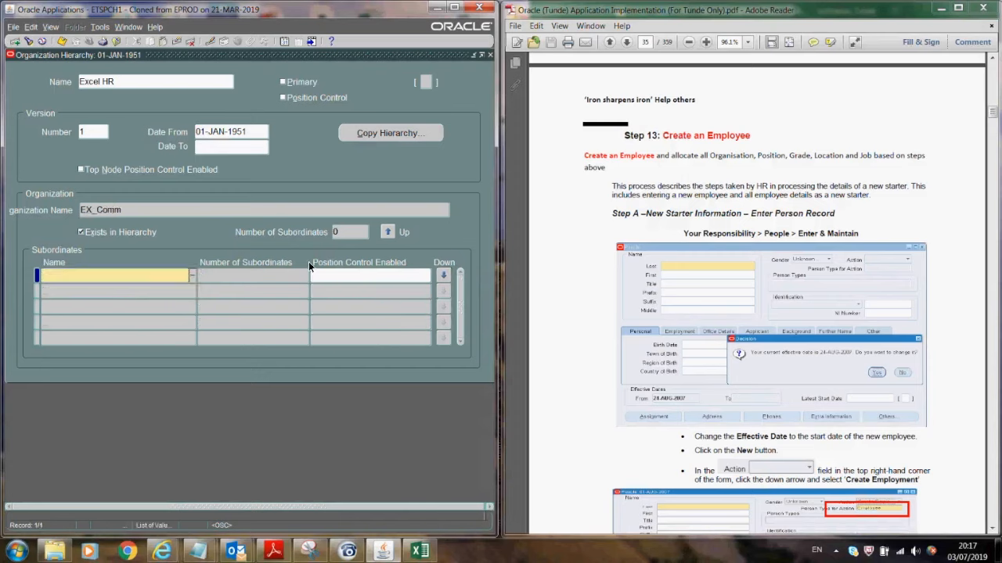
pyautogui.click(388, 232)
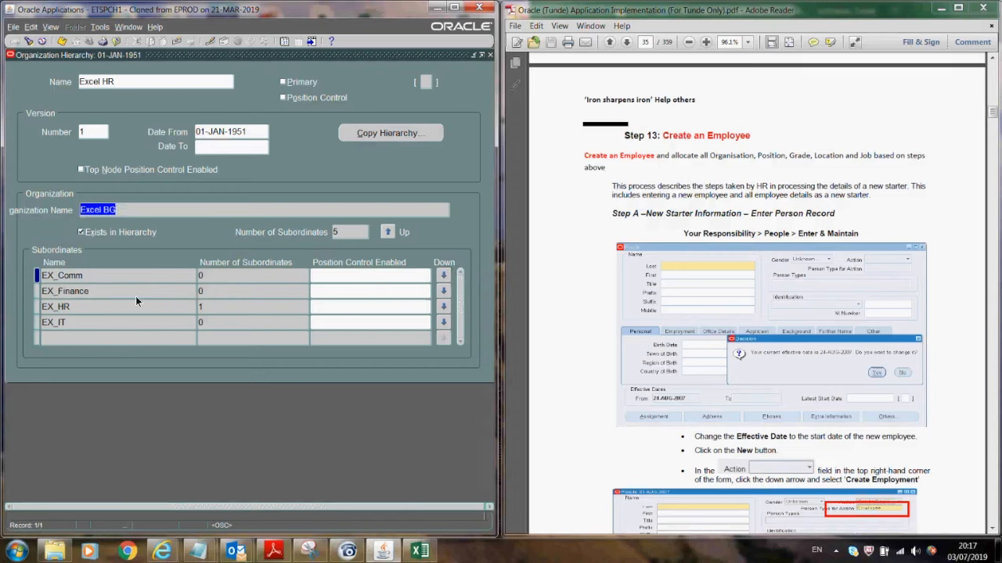
pyautogui.click(80, 278)
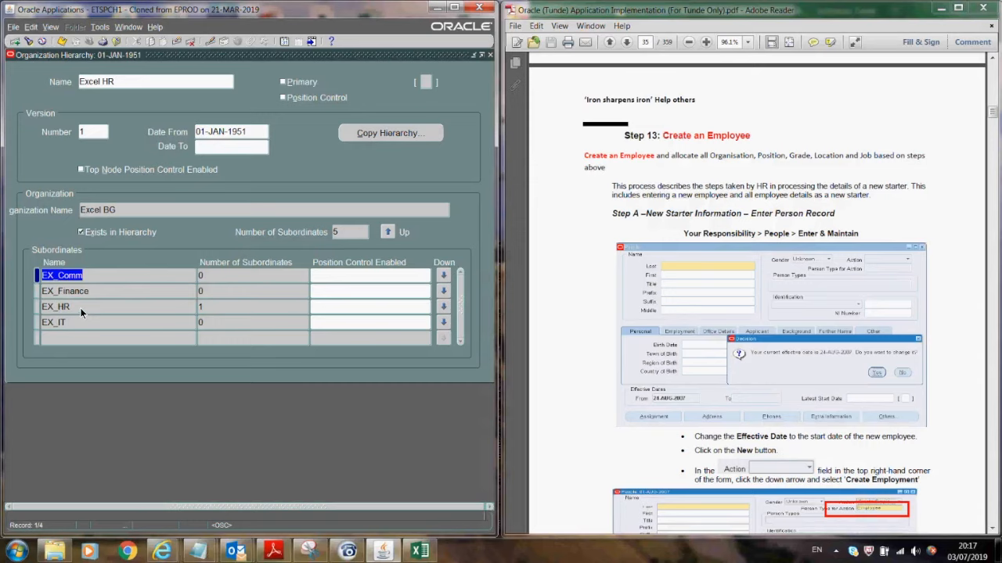
pyautogui.click(214, 306)
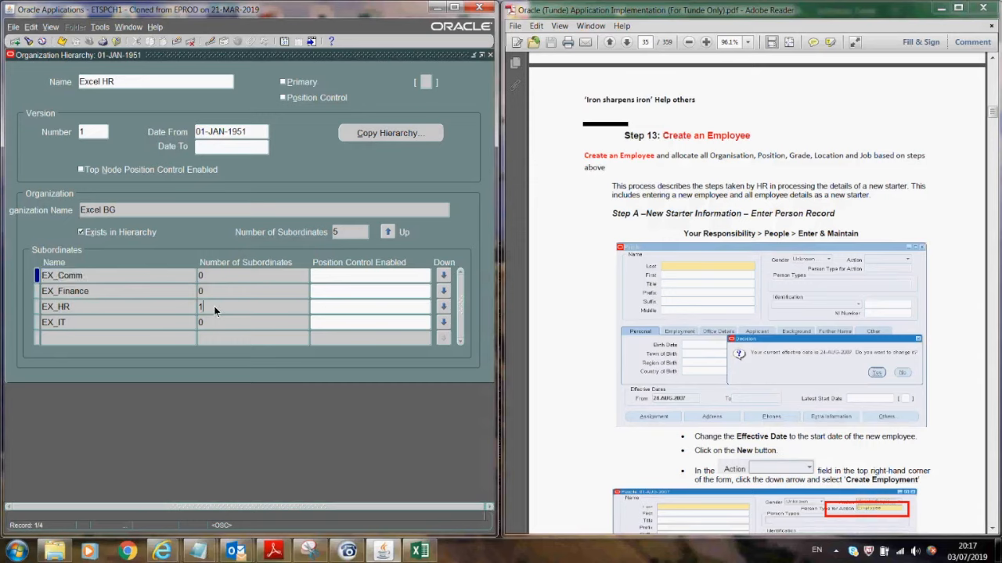
pyautogui.click(444, 306)
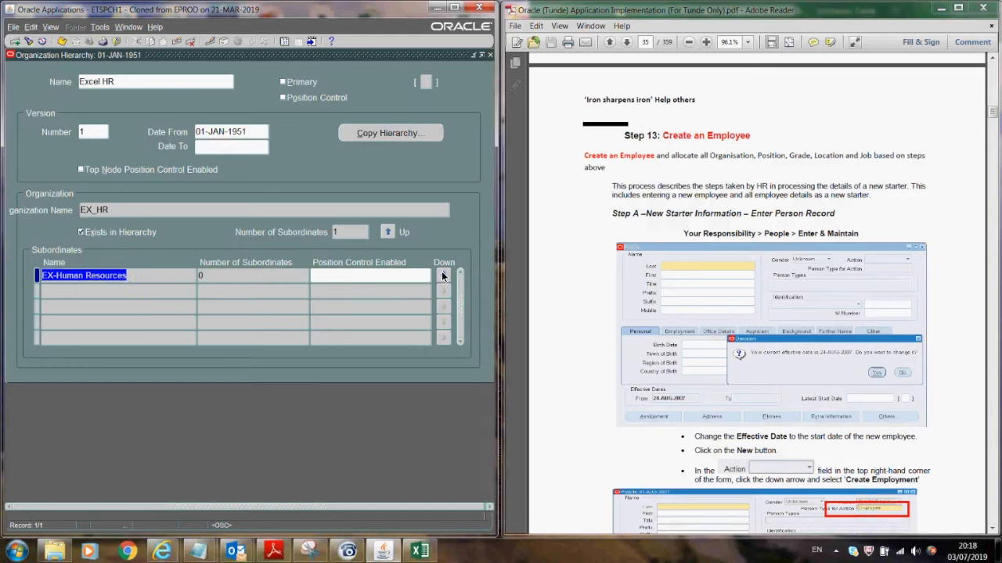
pyautogui.click(389, 232)
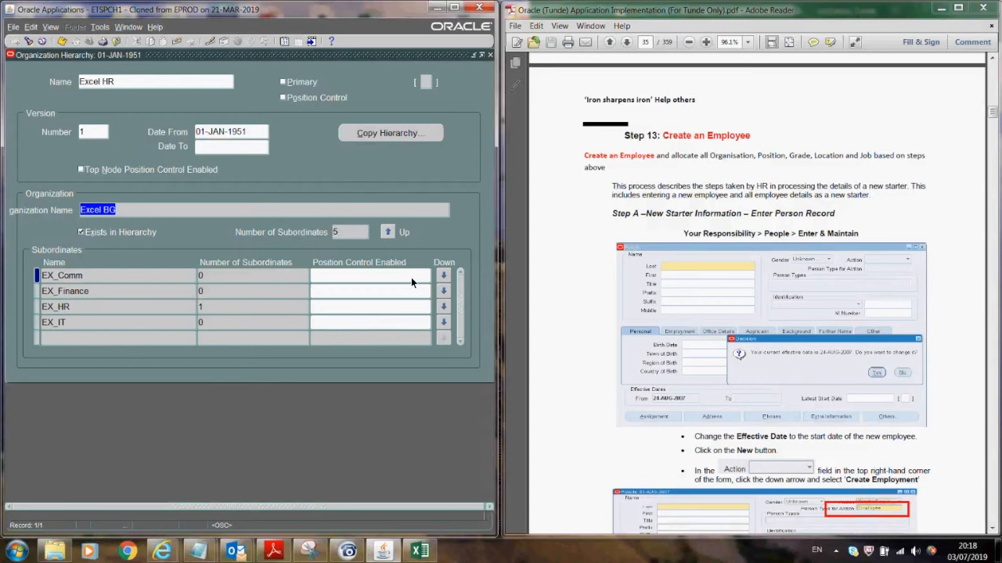
# - Add EX_Communication and Media as a saved subordinate of EX_Comm
pyautogui.click(443, 276)
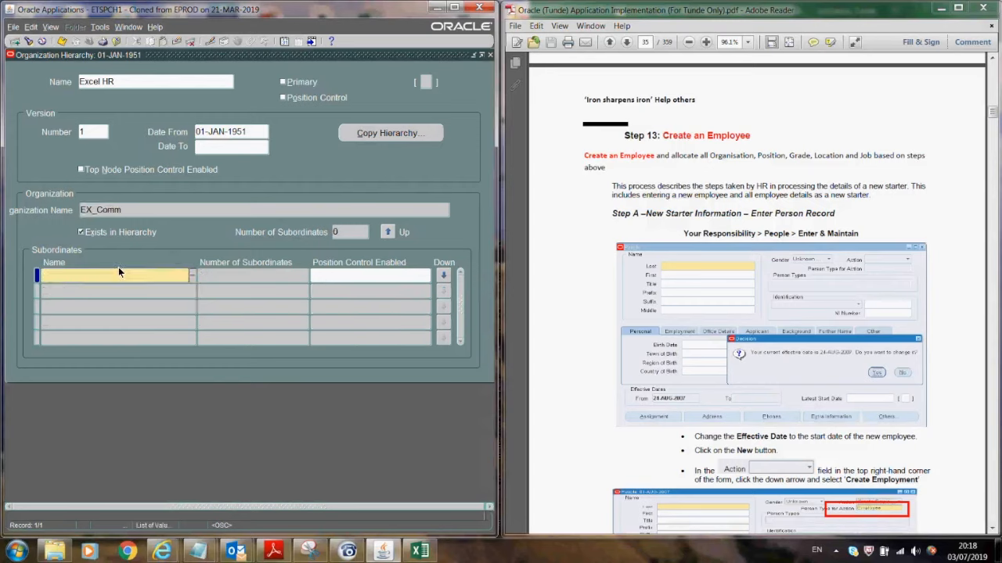
pyautogui.write('ex')
pyautogui.press('Tab')
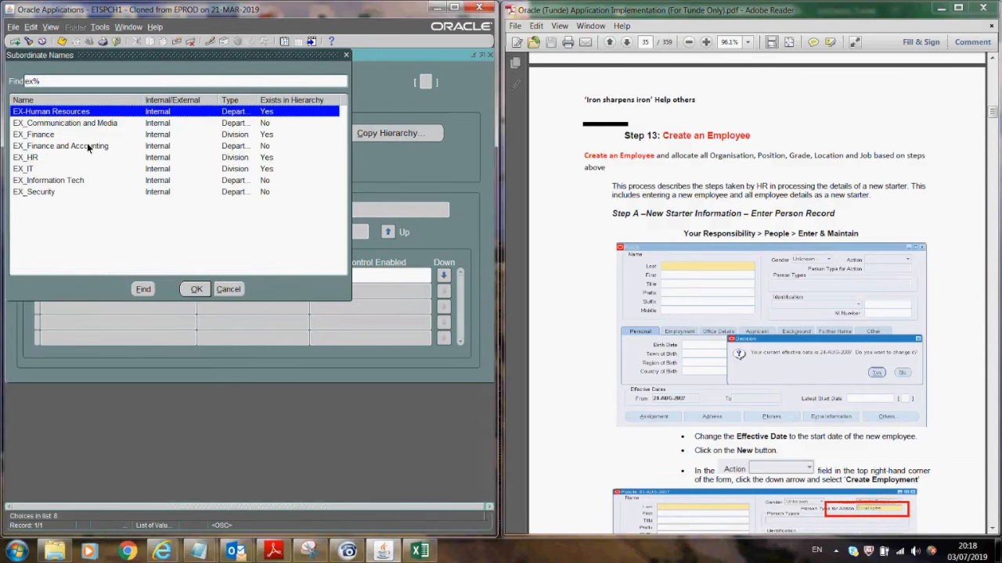
pyautogui.click(81, 124)
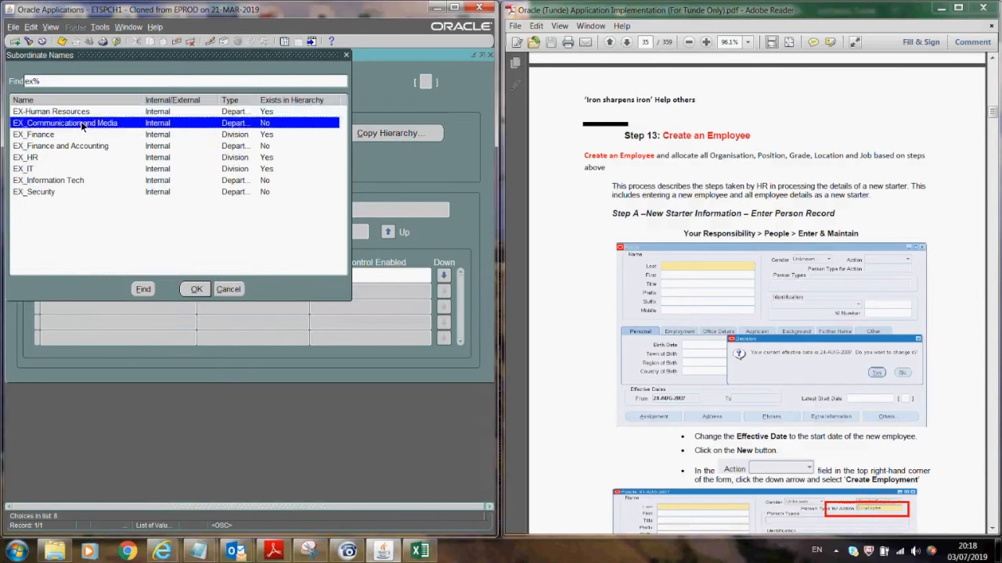
pyautogui.click(197, 290)
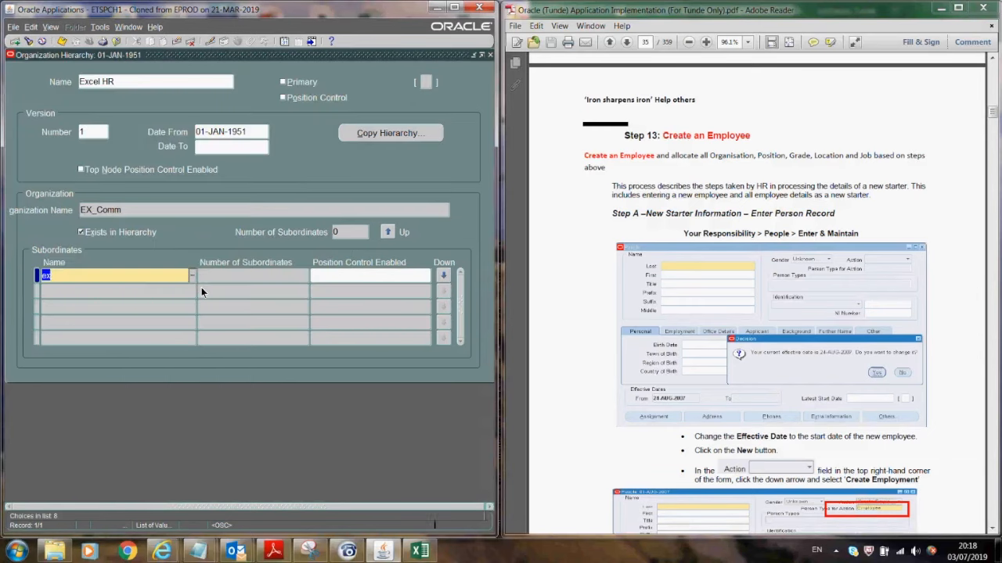
pyautogui.click(61, 40)
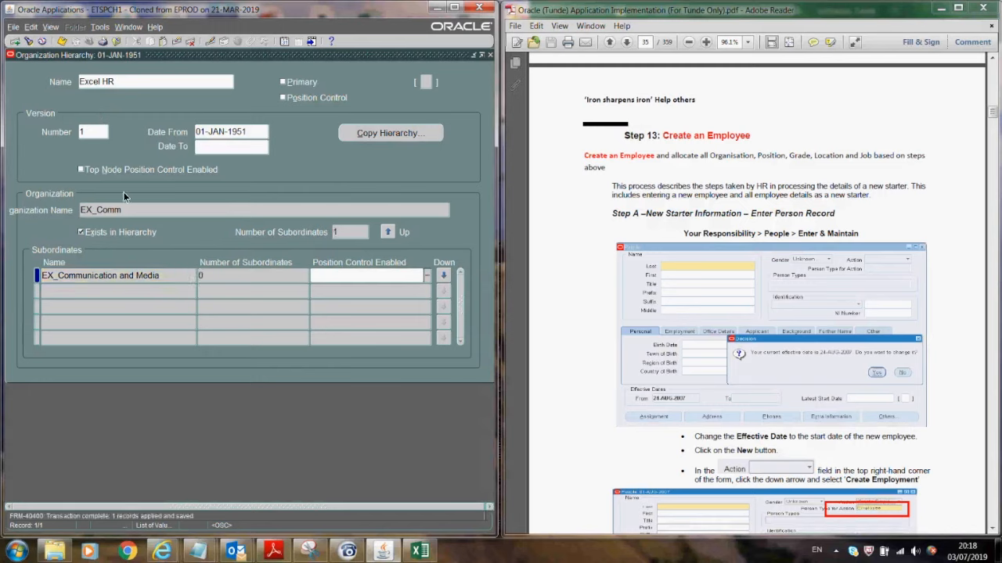
pyautogui.click(387, 232)
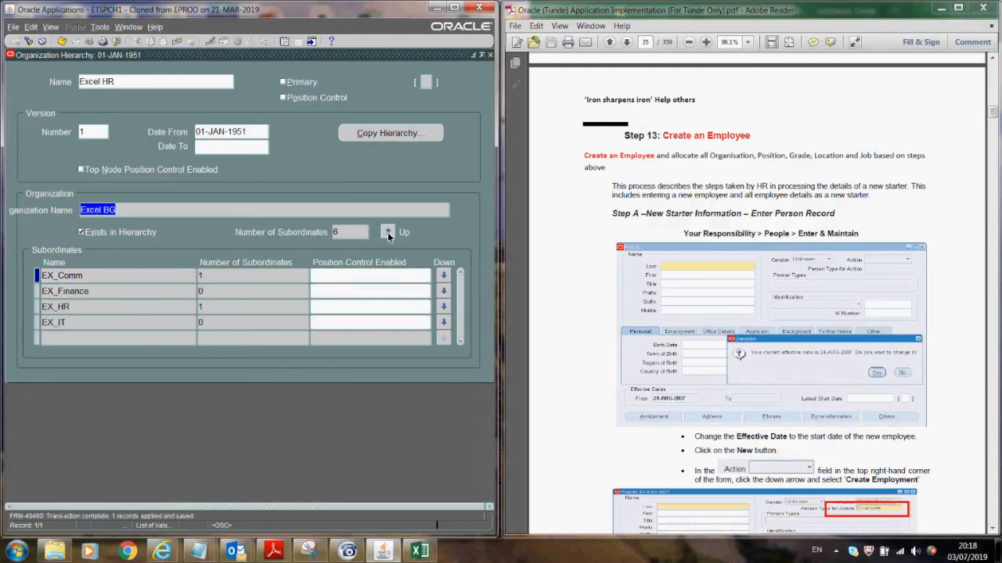
# - Add EX_Finance and Accounting as a saved subordinate of EX_Finance
pyautogui.click(100, 294)
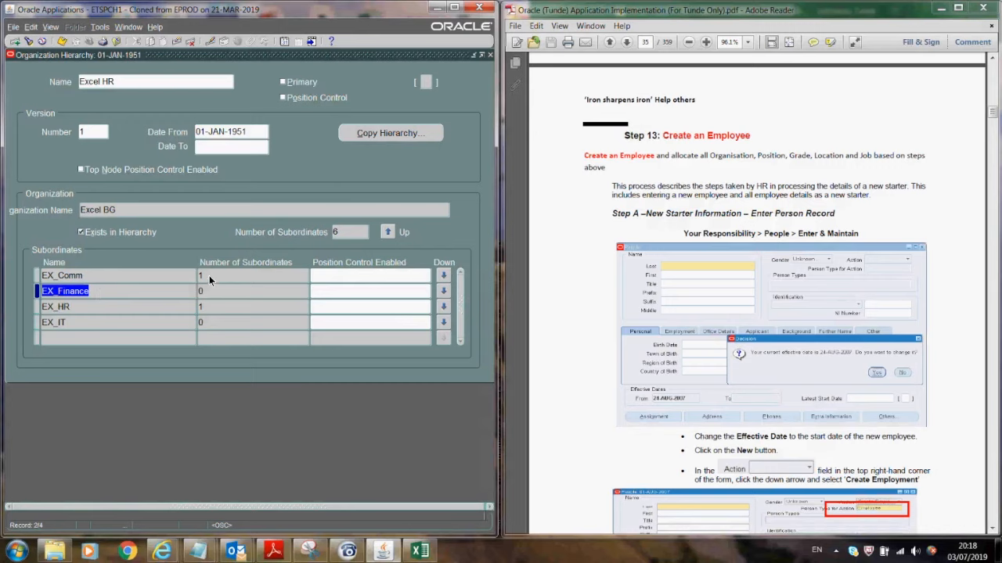
pyautogui.click(443, 292)
pyautogui.write('ex')
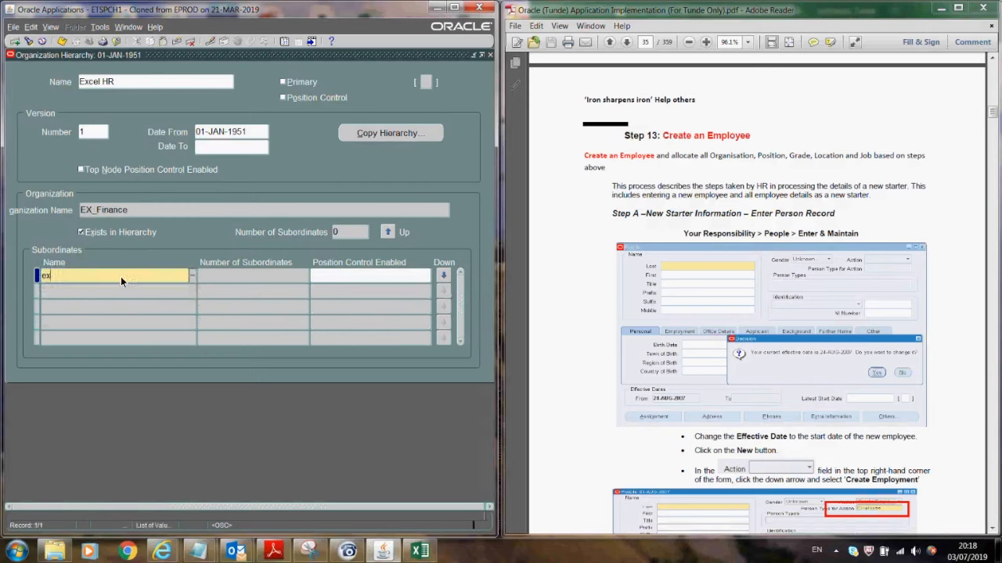
pyautogui.press('Tab')
pyautogui.click(71, 147)
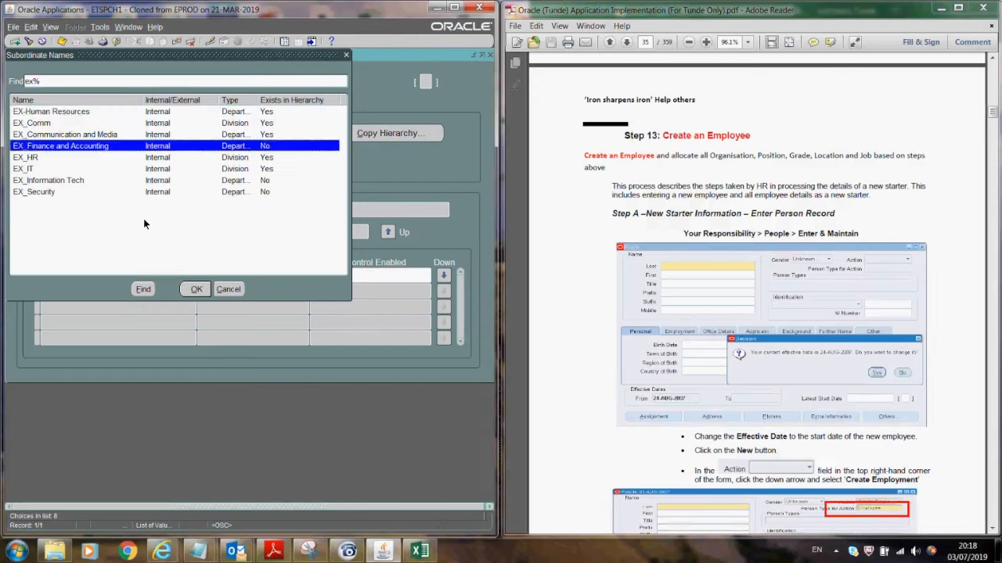
pyautogui.click(195, 290)
pyautogui.click(62, 42)
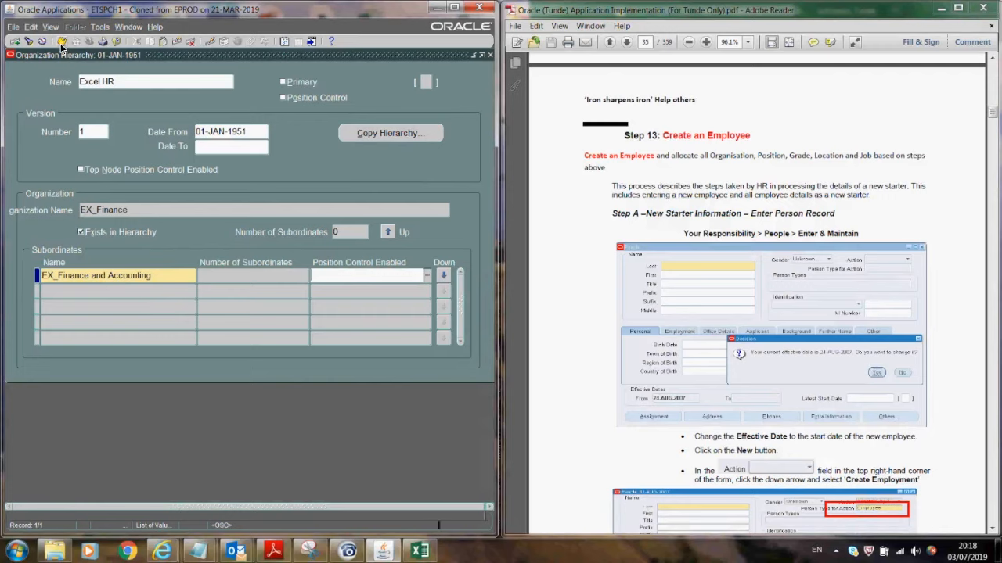
pyautogui.click(388, 231)
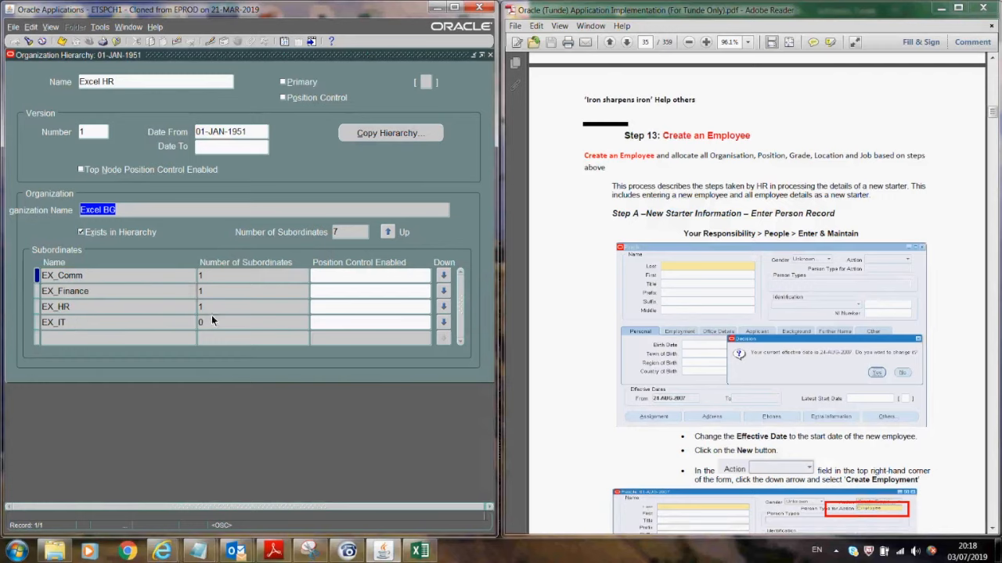
# - Add EX_Information Tech under EX_IT and save it
pyautogui.click(443, 322)
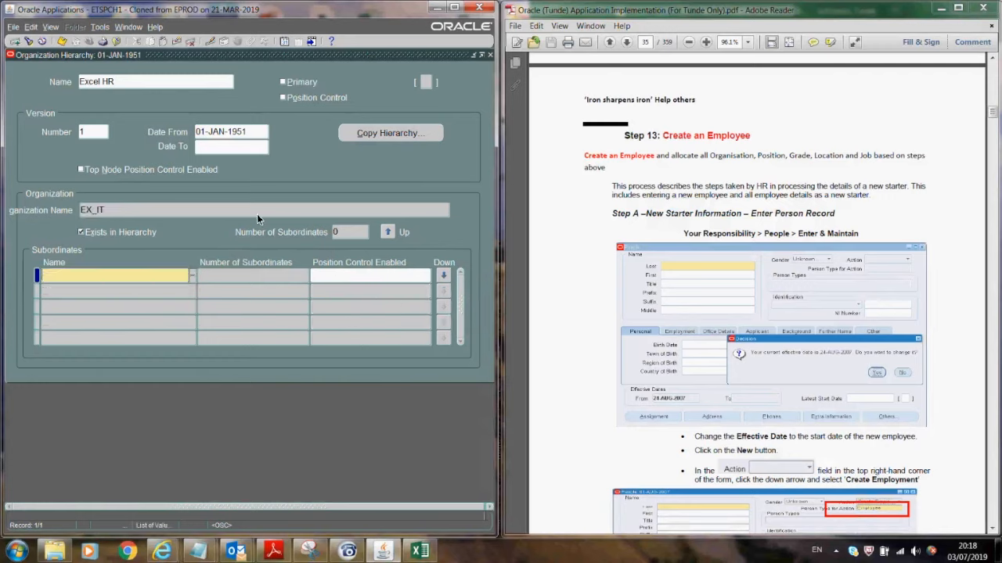
pyautogui.write('ex')
pyautogui.press('Tab')
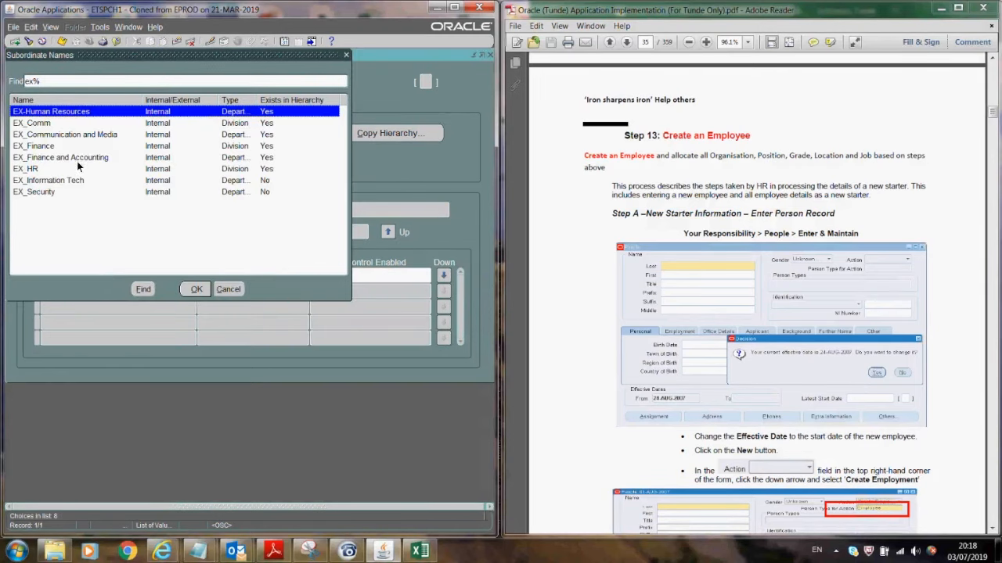
pyautogui.click(73, 180)
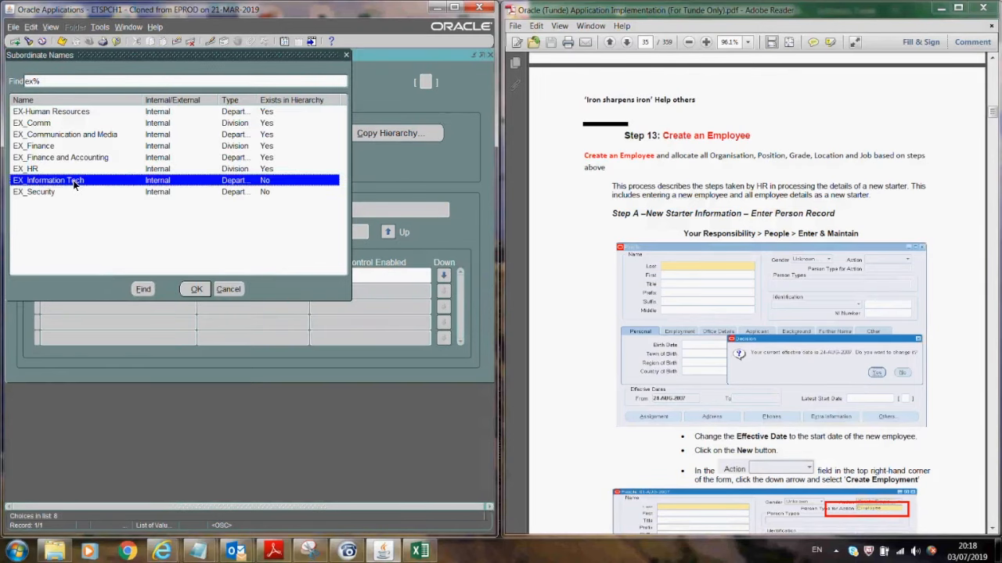
pyautogui.click(197, 290)
pyautogui.click(104, 296)
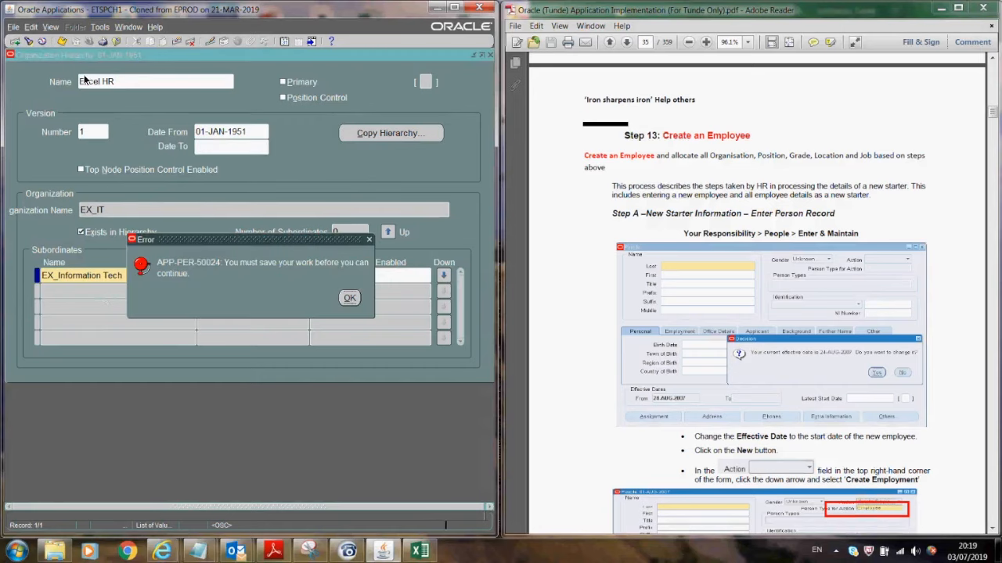
pyautogui.click(350, 299)
pyautogui.click(61, 40)
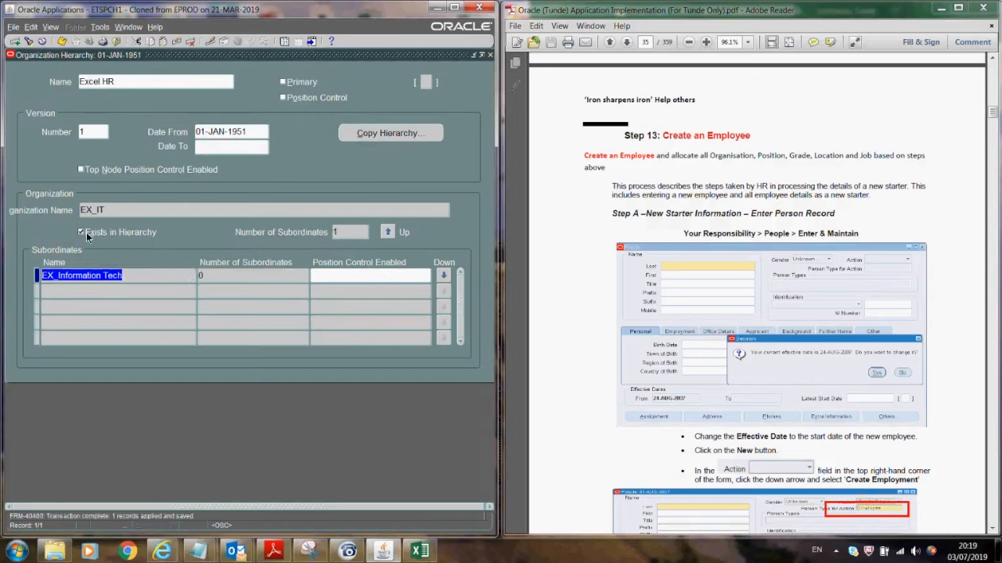
# - Add EX_Security as a second EX_IT subordinate and return to Excel BG
pyautogui.click(105, 293)
pyautogui.write('ex')
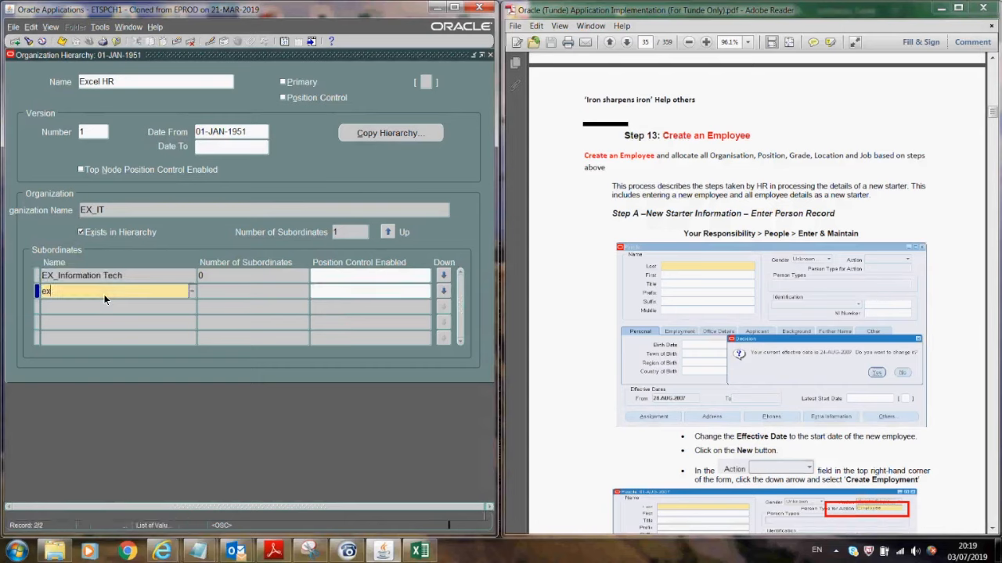
pyautogui.press('Tab')
pyautogui.click(73, 180)
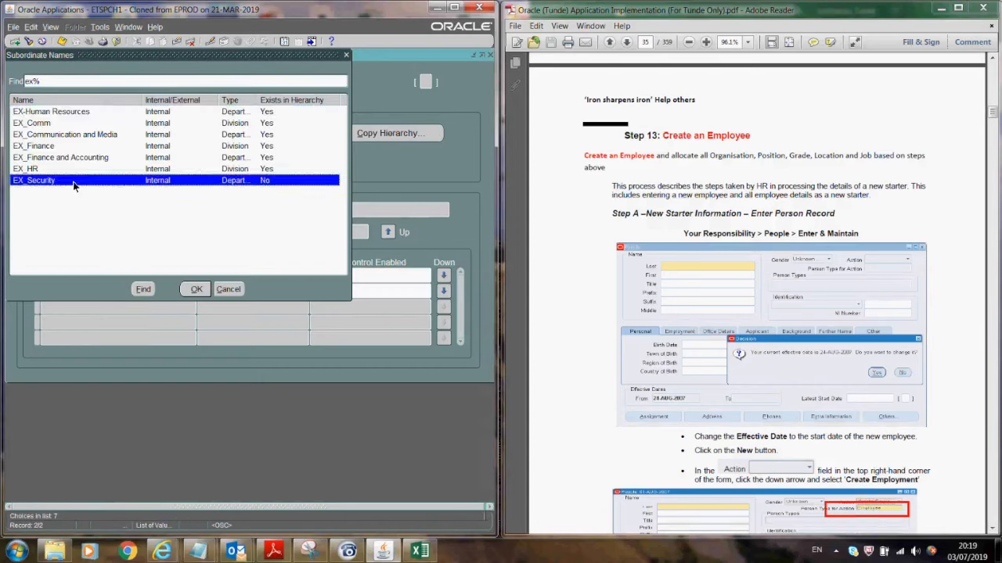
pyautogui.click(195, 289)
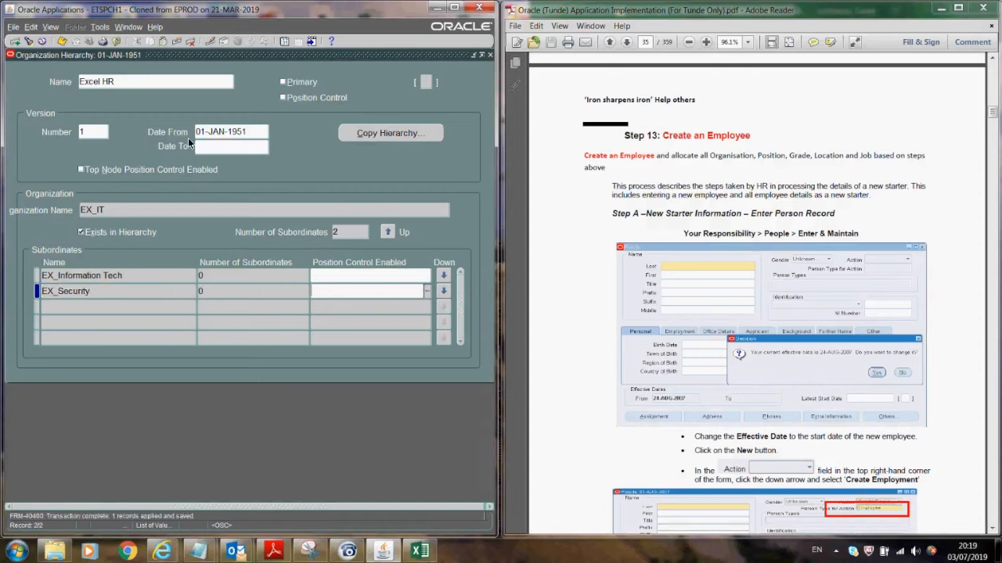
pyautogui.click(389, 231)
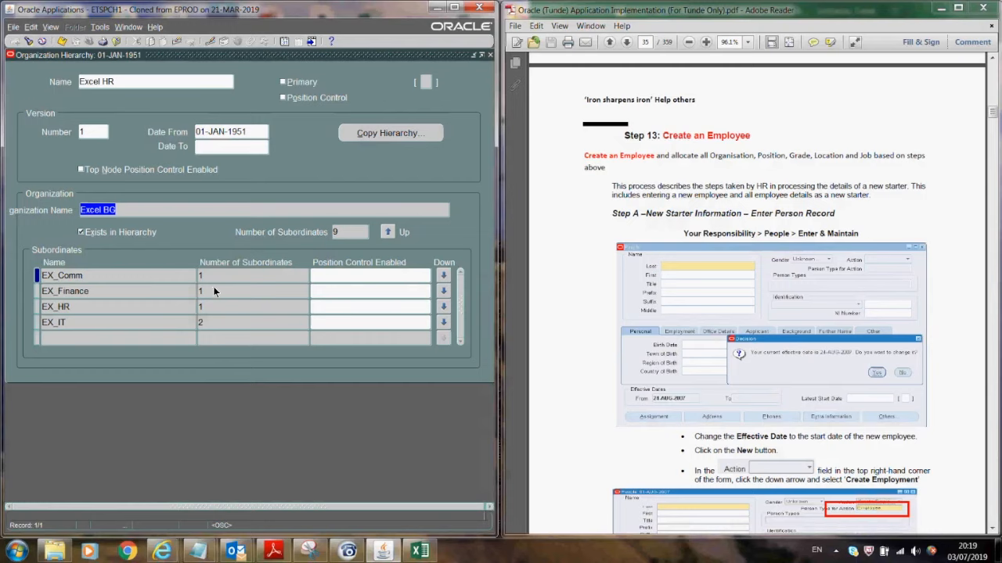
# - Launch the Organization Diagrammer, query the Excel HR hierarchy, and open it in the graphical editor
pyautogui.click(490, 54)
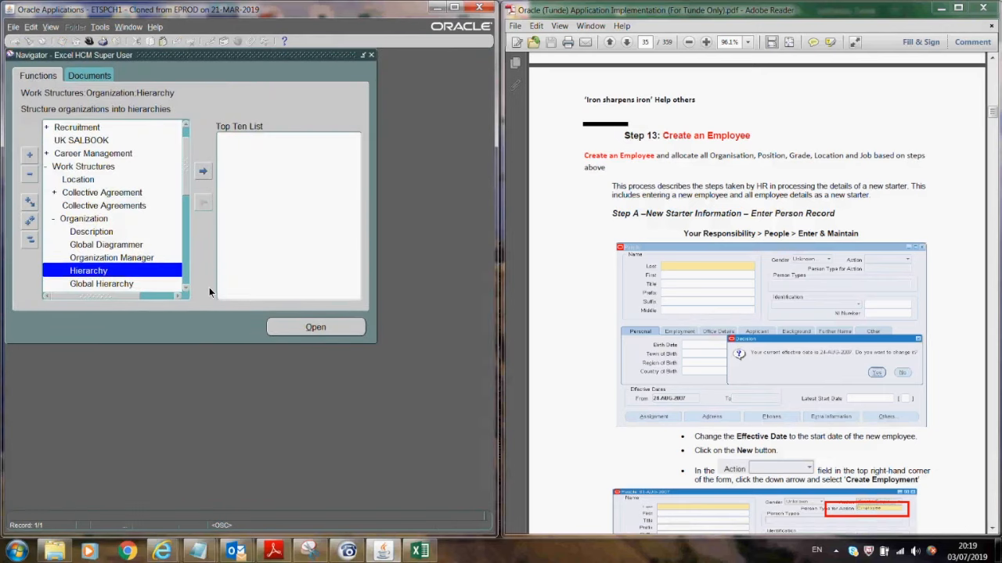
pyautogui.click(185, 289)
pyautogui.click(185, 290)
pyautogui.click(185, 289)
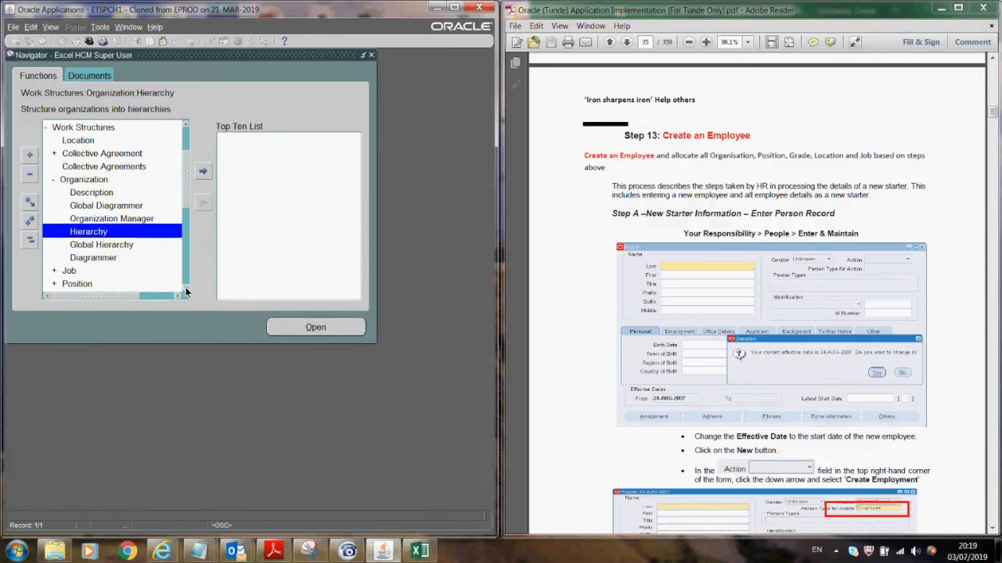
pyautogui.click(111, 257)
pyautogui.click(303, 327)
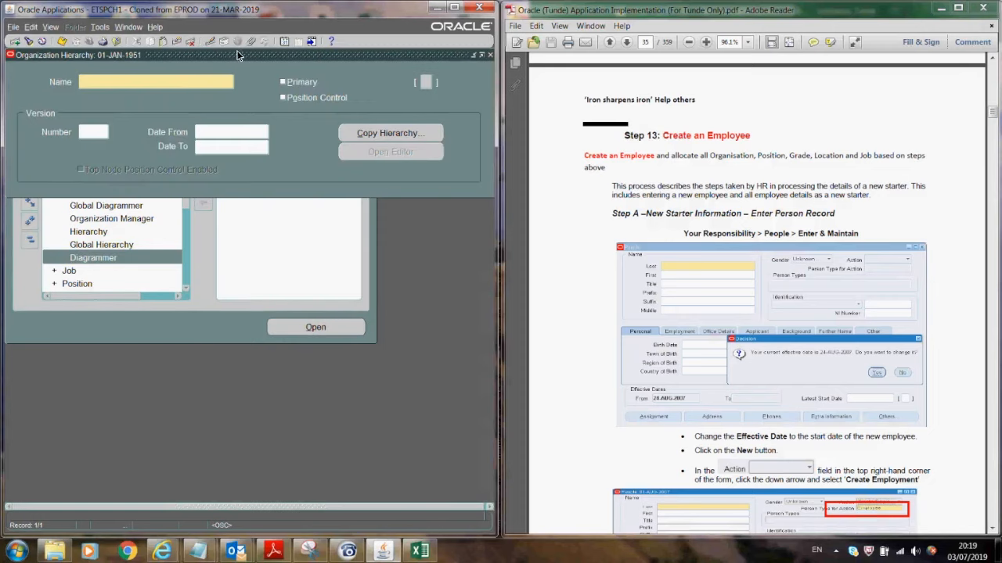
pyautogui.press('F11')
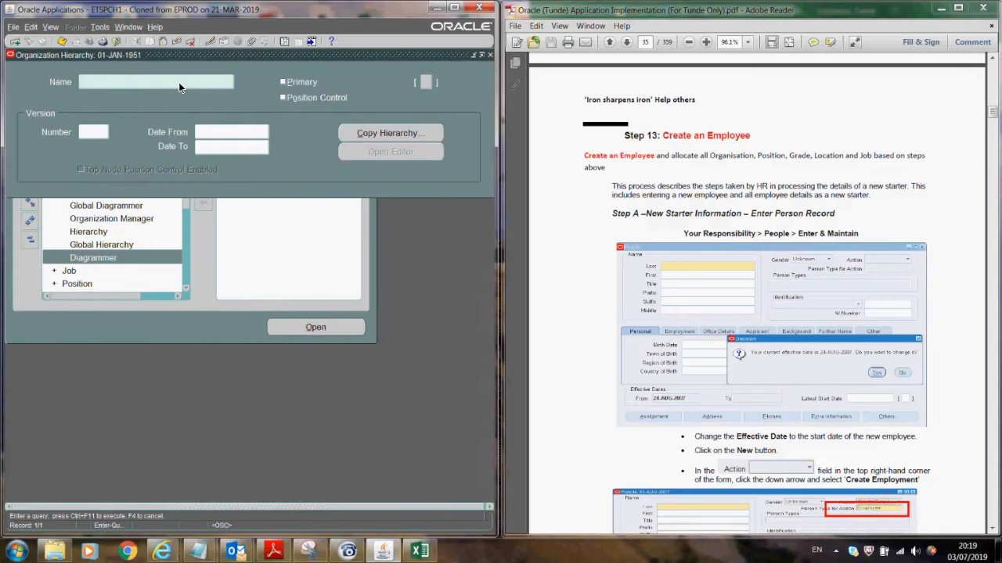
pyautogui.hotkey('ctrl', 'F11')
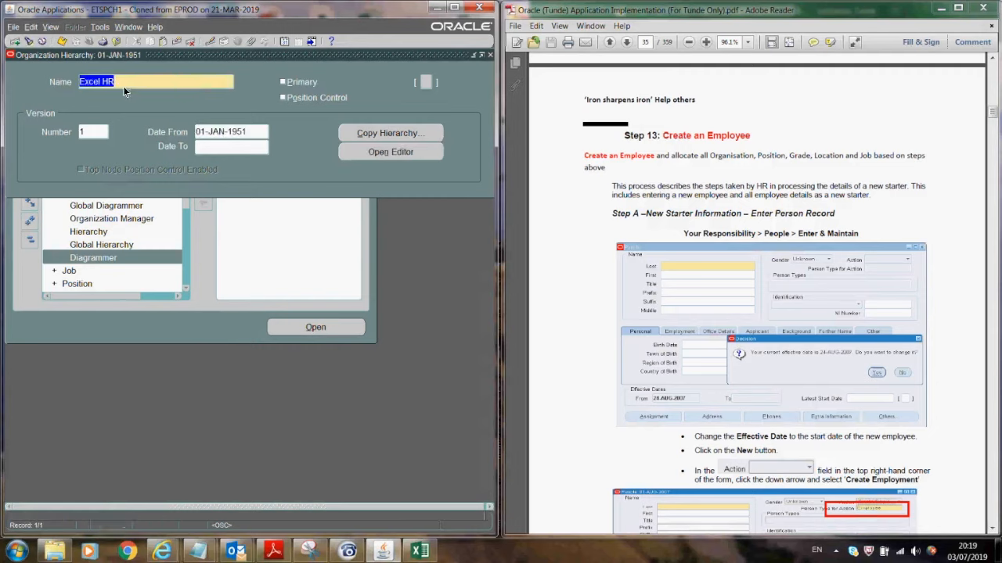
pyautogui.click(375, 151)
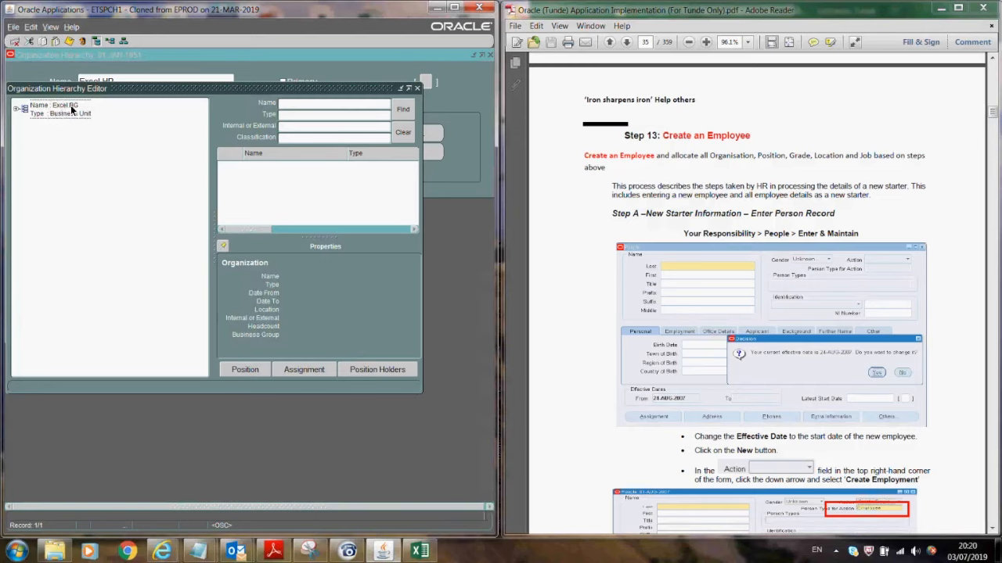
# - Expand Excel BG and the divisions EX_Comm, EX_Finance, EX_HR and EX_IT, then return to the hierarchy form
pyautogui.click(15, 110)
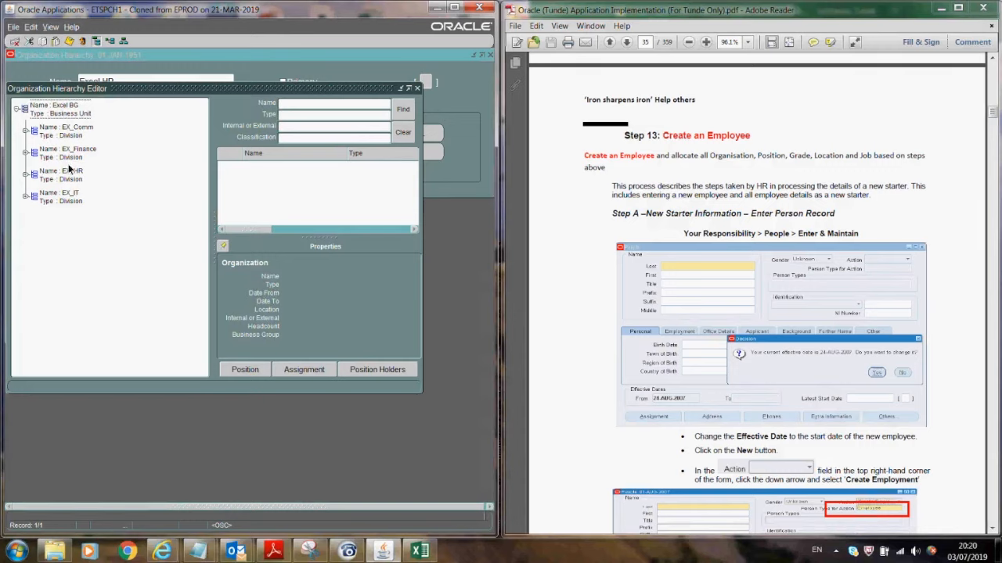
pyautogui.click(26, 130)
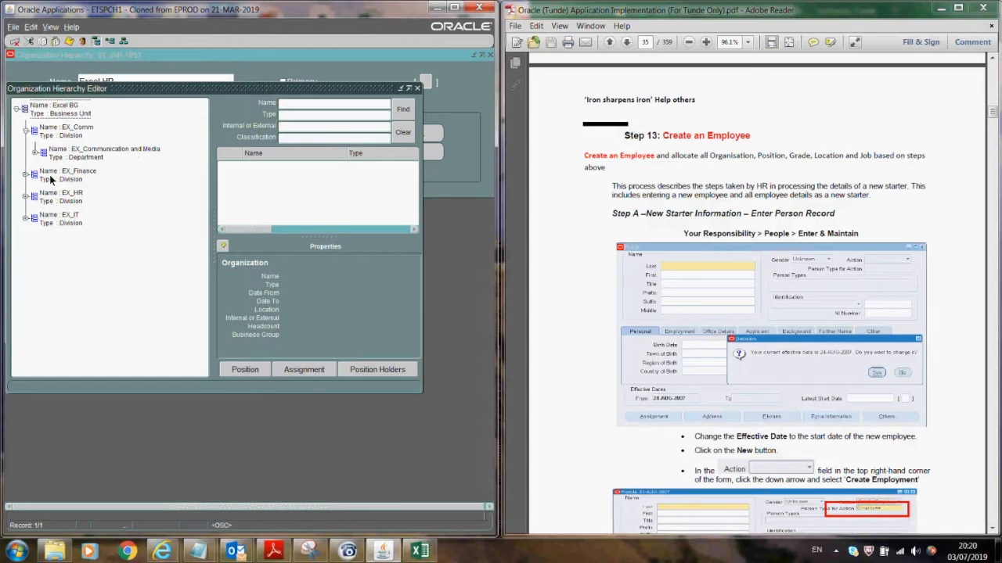
pyautogui.click(26, 174)
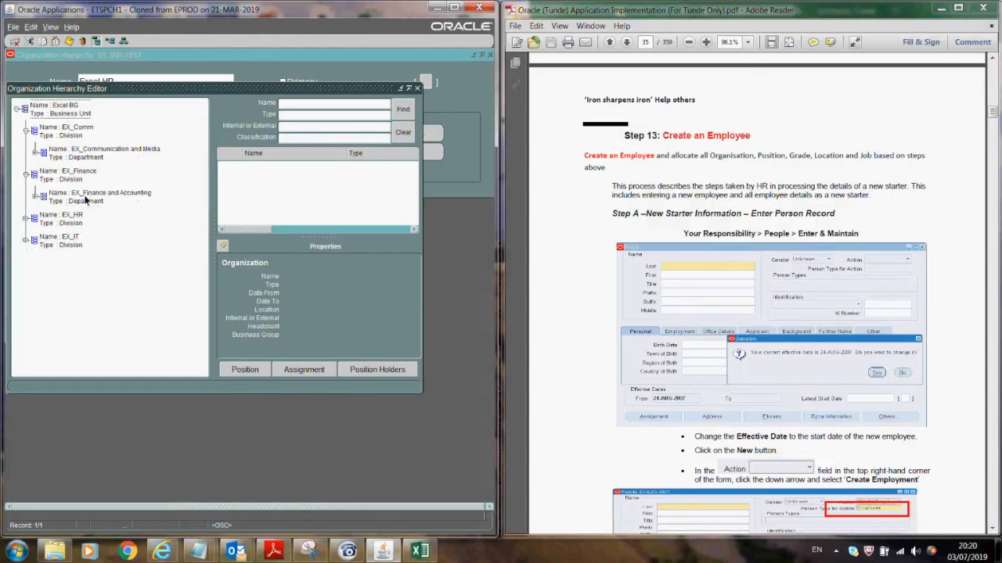
pyautogui.click(26, 219)
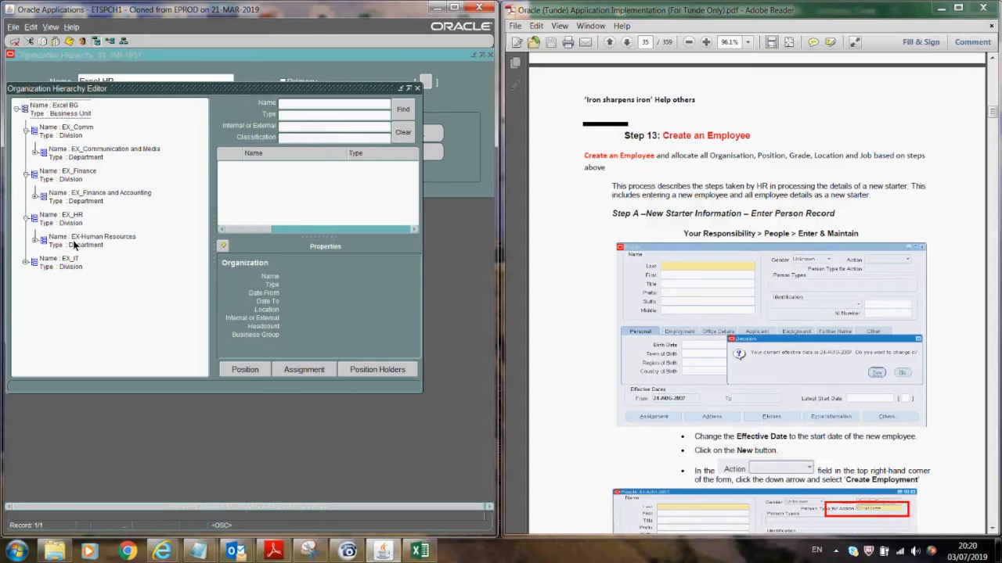
pyautogui.click(26, 263)
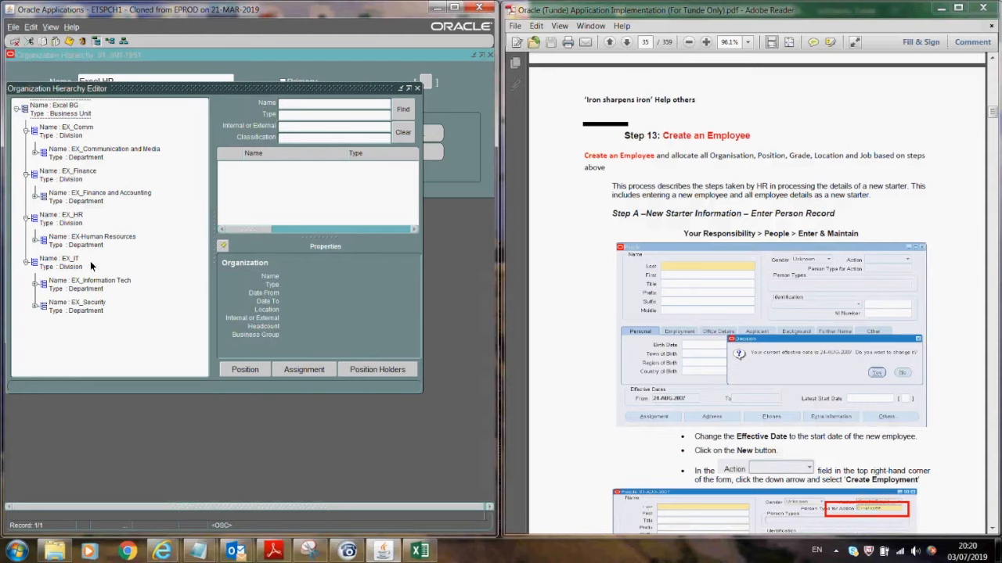
pyautogui.click(419, 86)
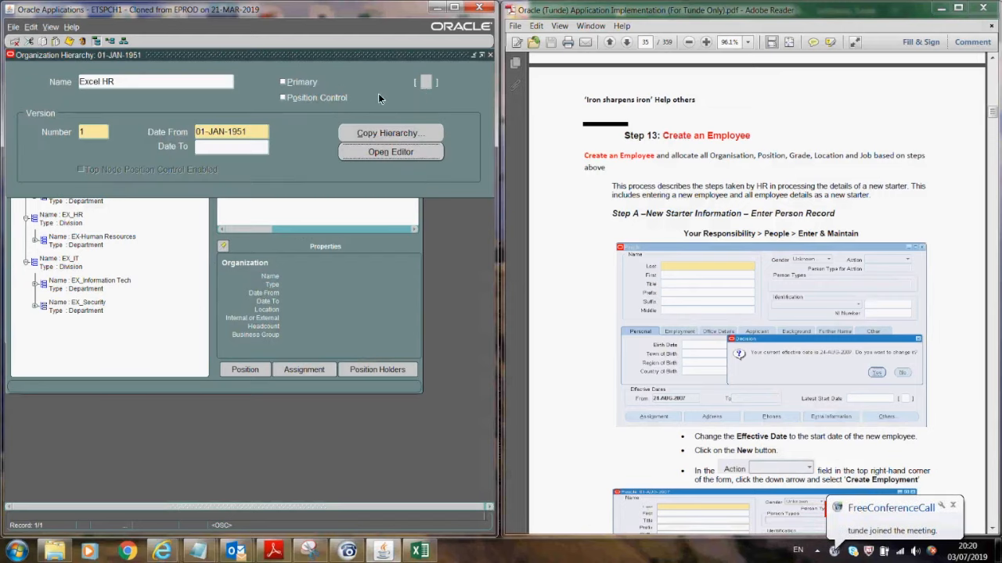
# - Close the hierarchy form and launch Job > Description from the Navigator
pyautogui.click(490, 55)
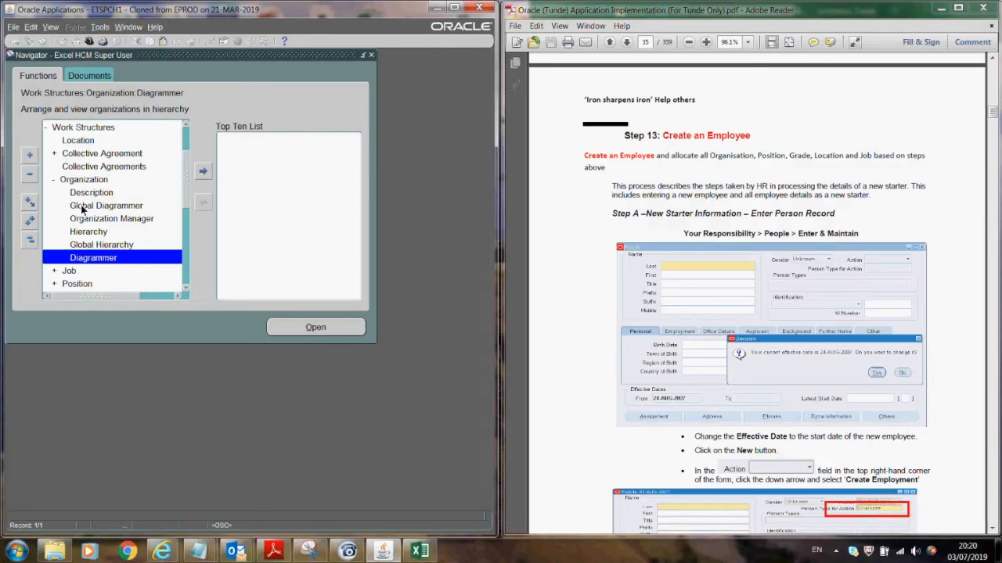
pyautogui.click(69, 271)
pyautogui.click(302, 327)
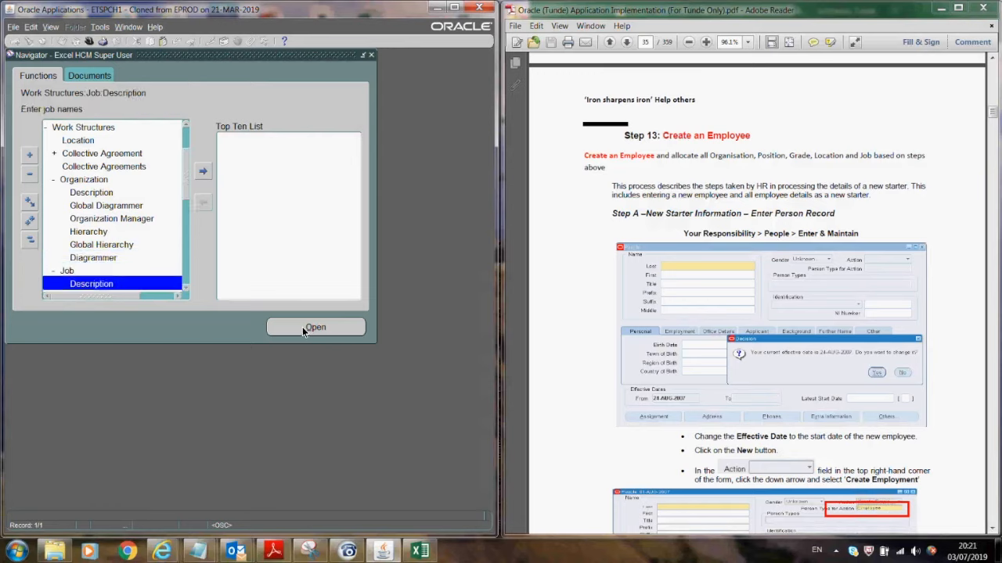
pyautogui.click(302, 327)
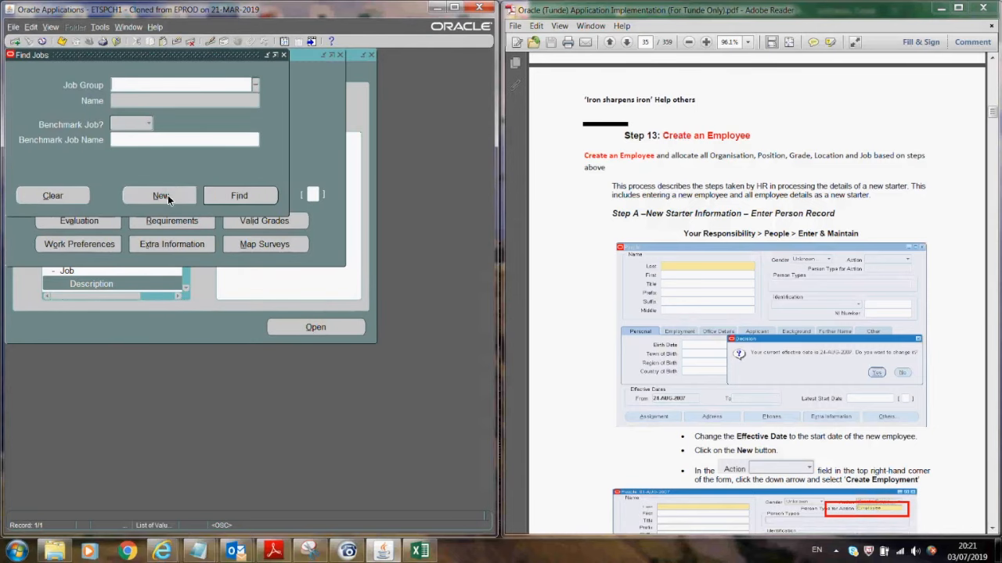
# - Start a new job named 2.Economics, with UK Job Band Economics and category Economics
pyautogui.click(167, 195)
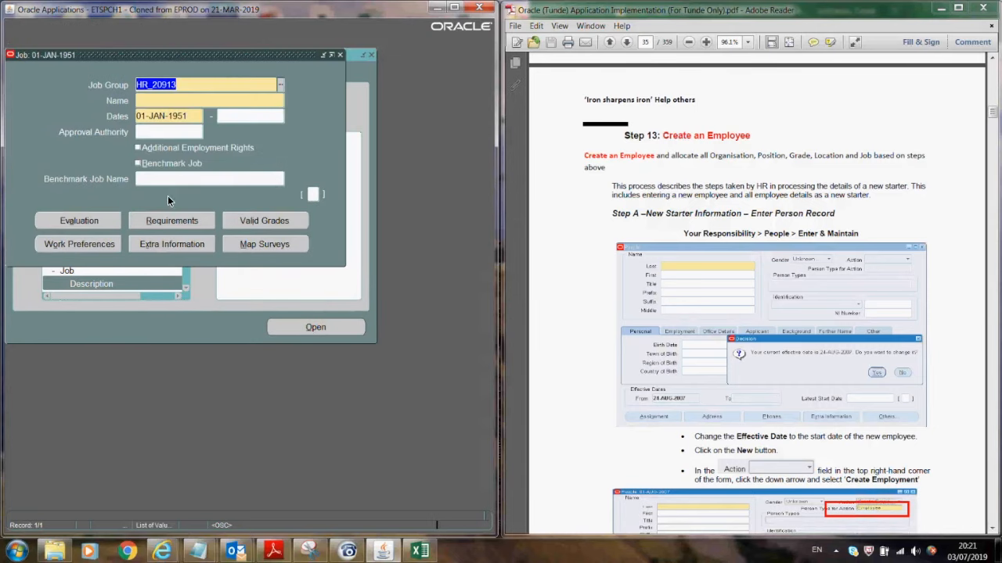
pyautogui.click(161, 101)
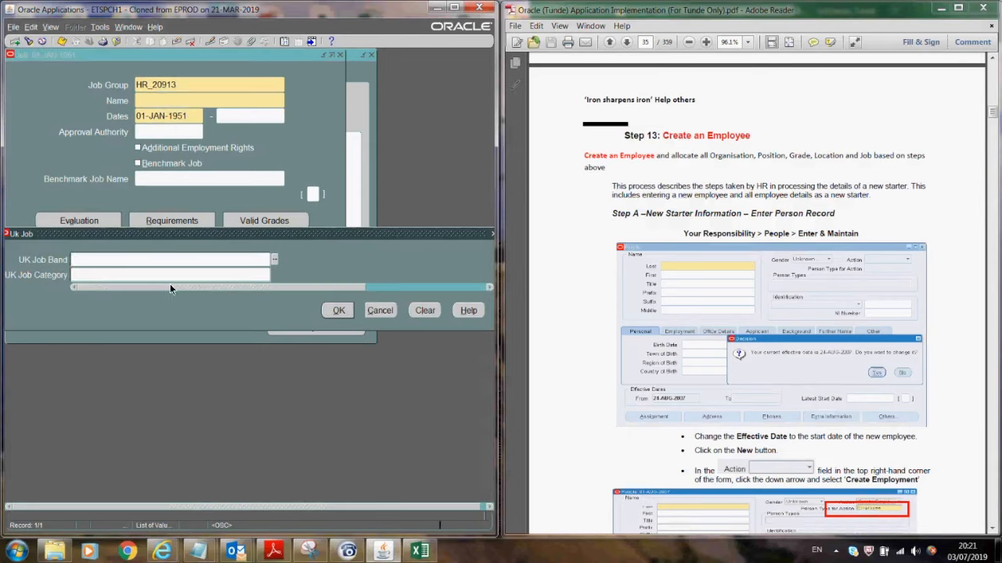
pyautogui.click(275, 258)
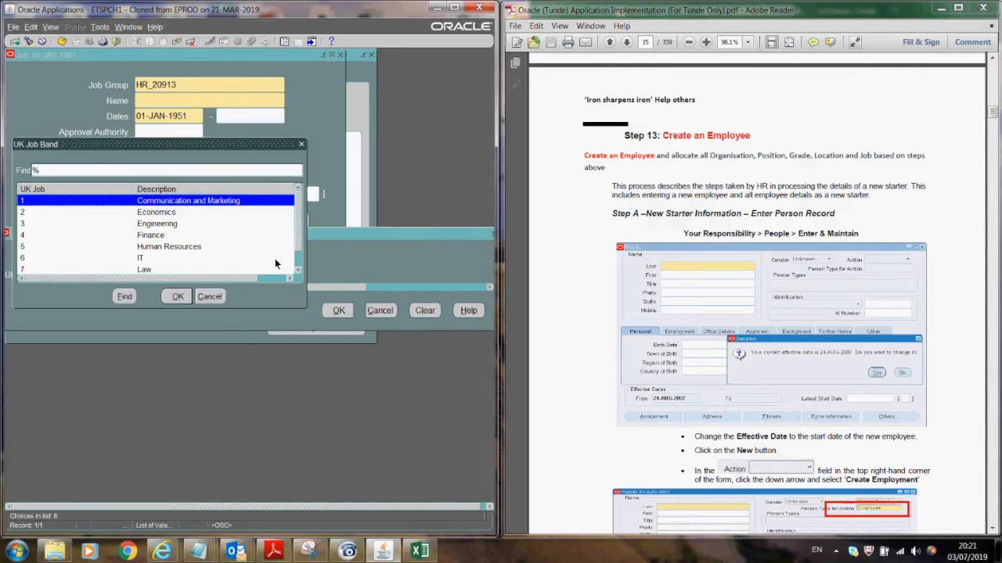
pyautogui.click(157, 213)
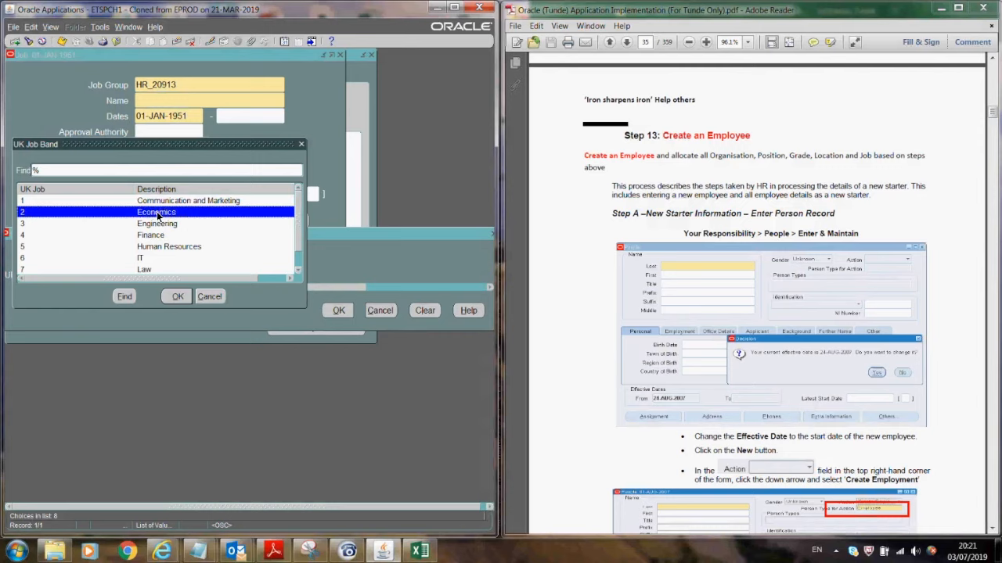
pyautogui.click(179, 296)
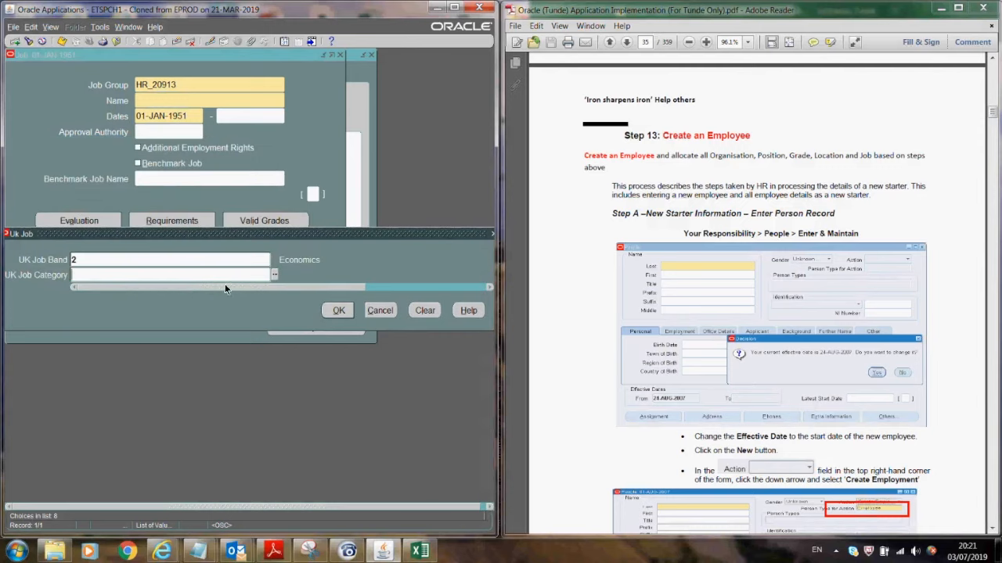
pyautogui.click(276, 273)
pyautogui.click(59, 213)
pyautogui.click(176, 297)
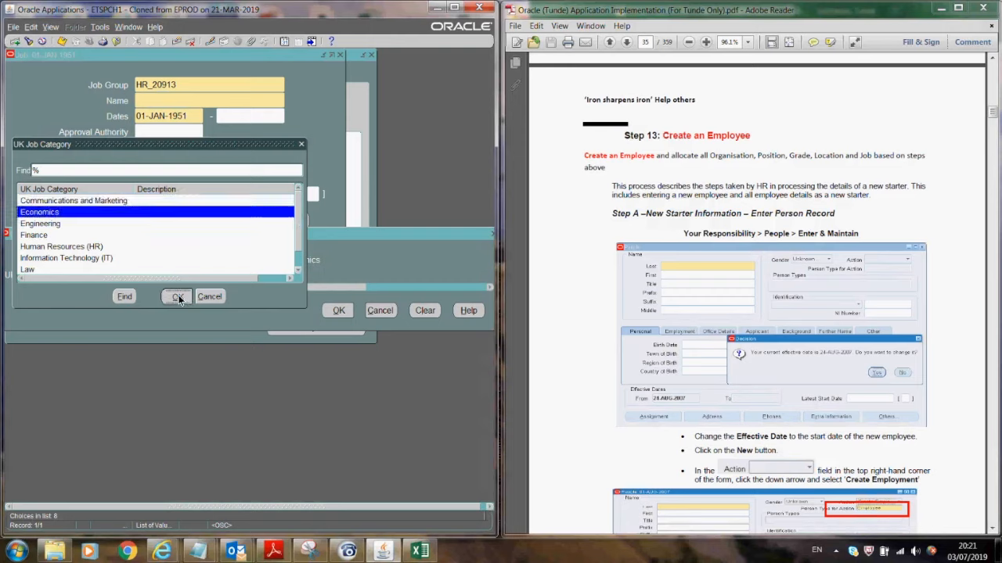
pyautogui.click(177, 294)
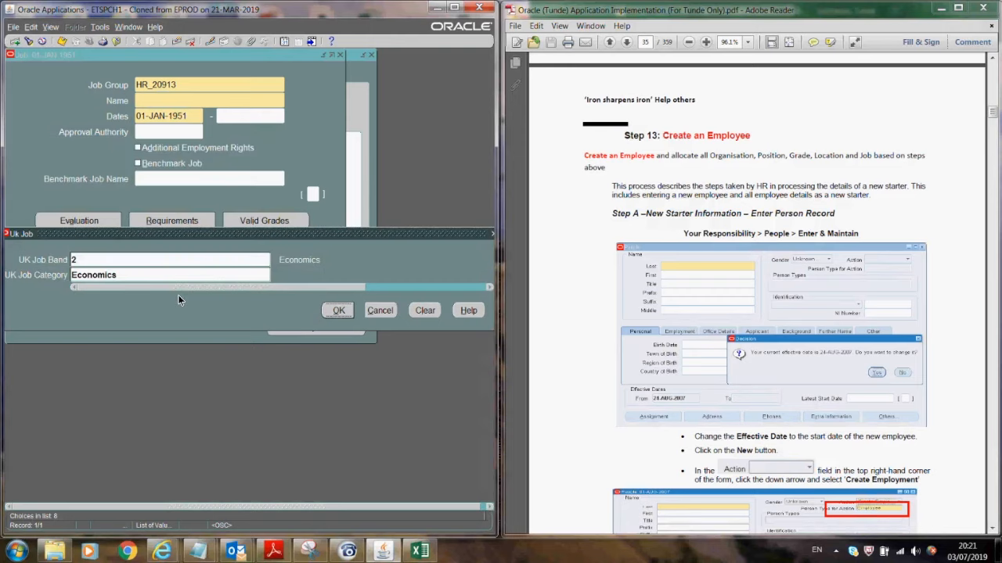
pyautogui.click(334, 310)
# - Set Slateable Status to No in the additional details and save the 2.Economics job
pyautogui.click(61, 40)
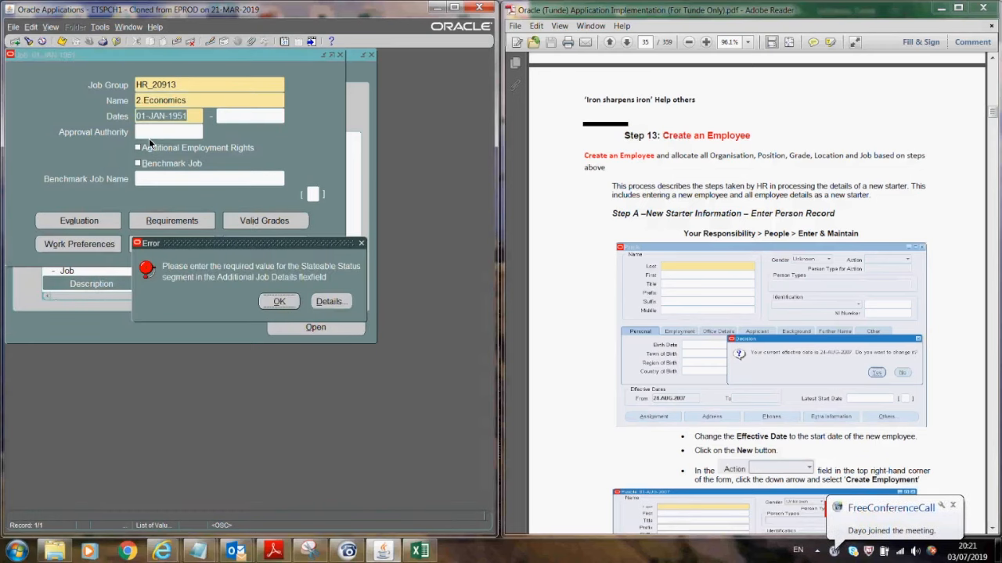
pyautogui.click(280, 301)
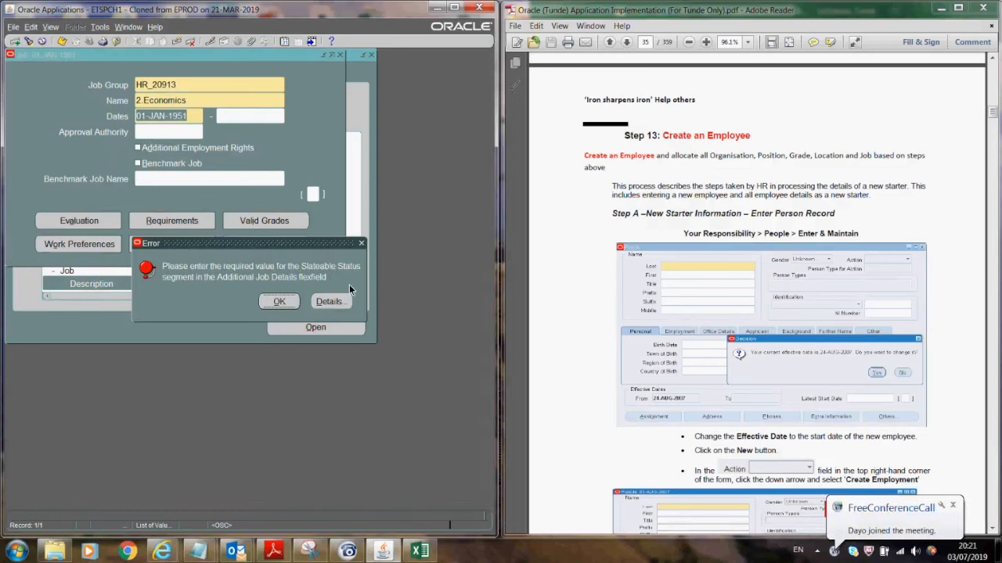
pyautogui.click(313, 195)
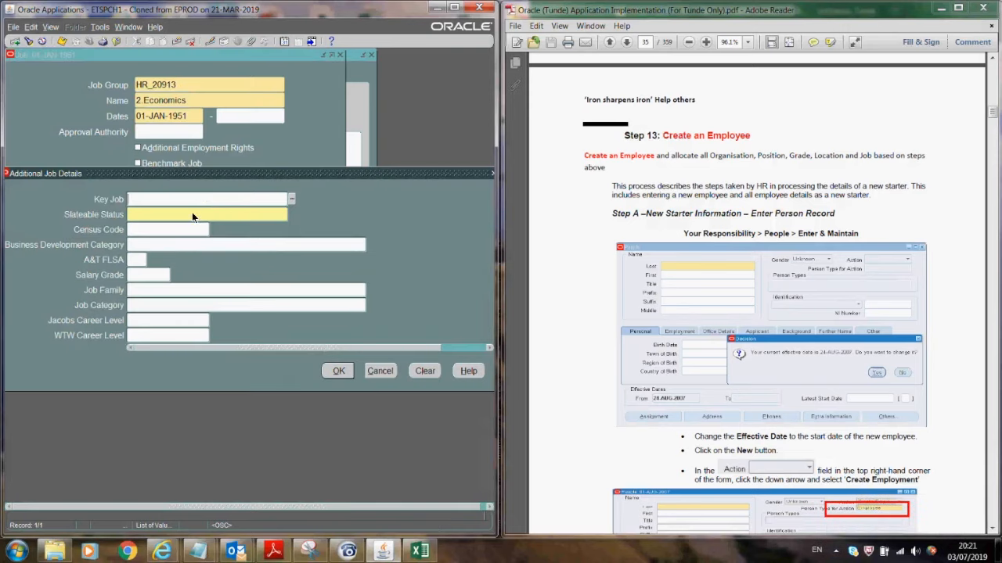
pyautogui.click(192, 213)
pyautogui.write('No')
pyautogui.press('Tab')
pyautogui.click(336, 373)
pyautogui.click(62, 41)
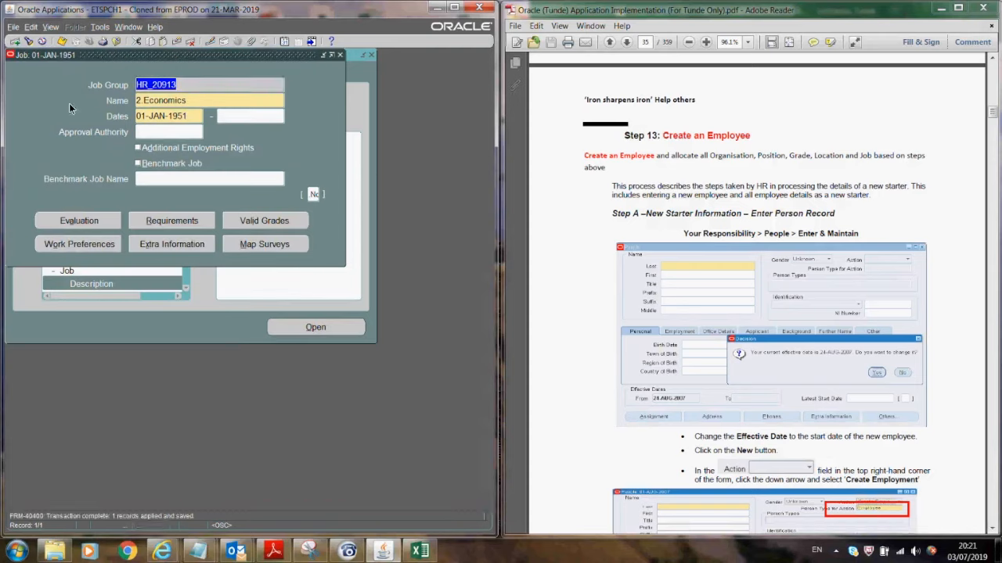
pyautogui.click(188, 98)
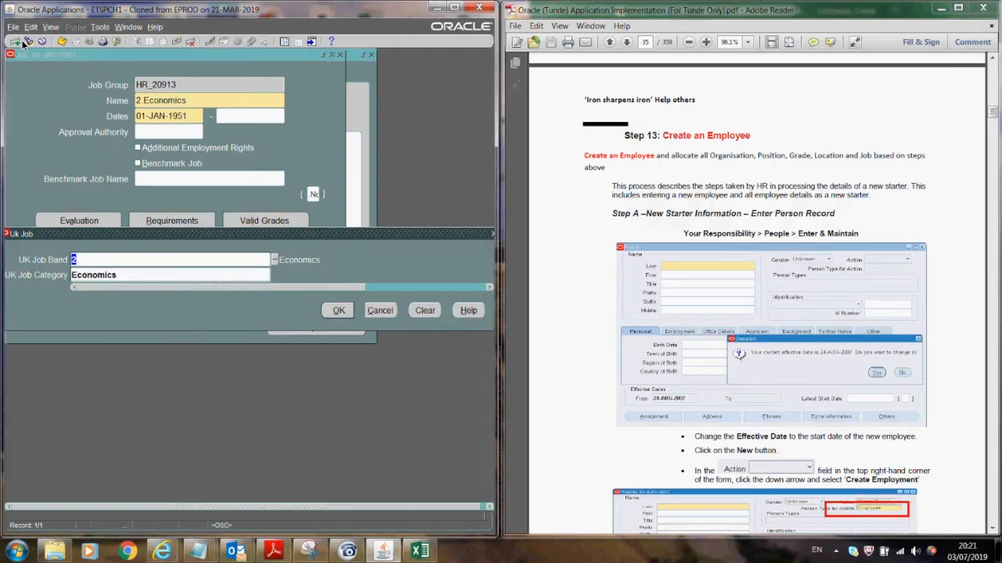
pyautogui.click(364, 311)
pyautogui.click(14, 42)
# - Name the new job 3.Engineering, with Engineering job band and Engineering category
pyautogui.click(157, 101)
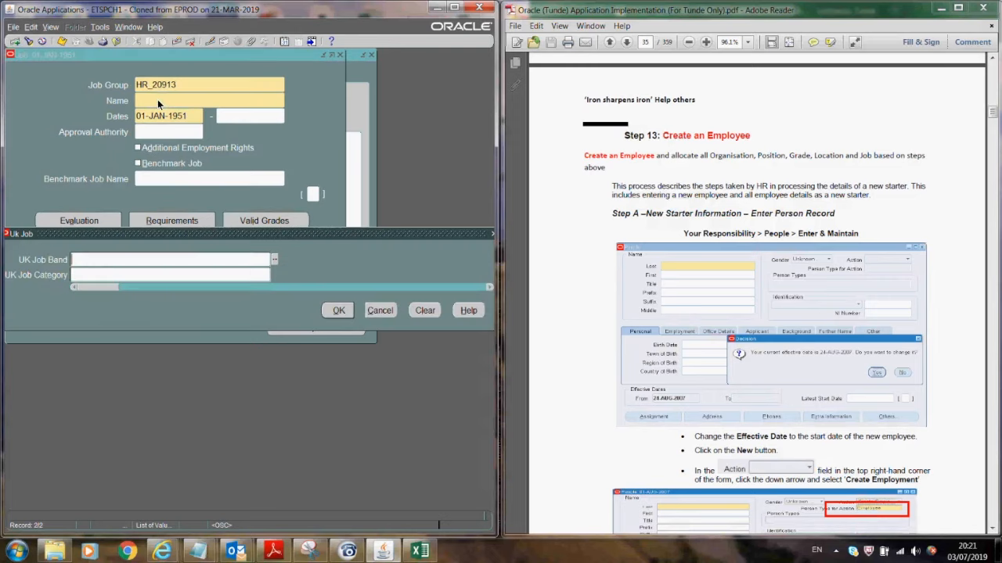
pyautogui.click(274, 259)
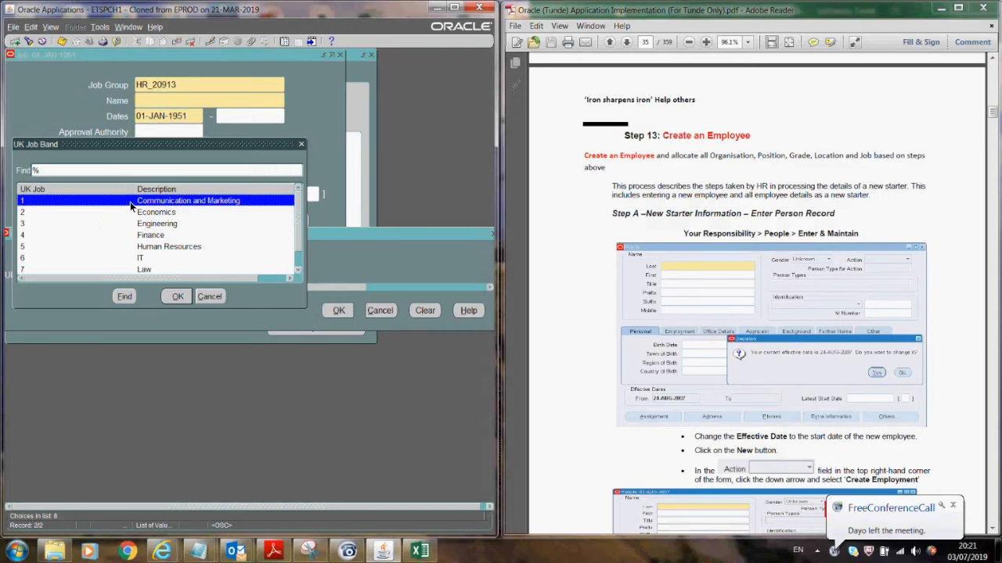
pyautogui.click(112, 223)
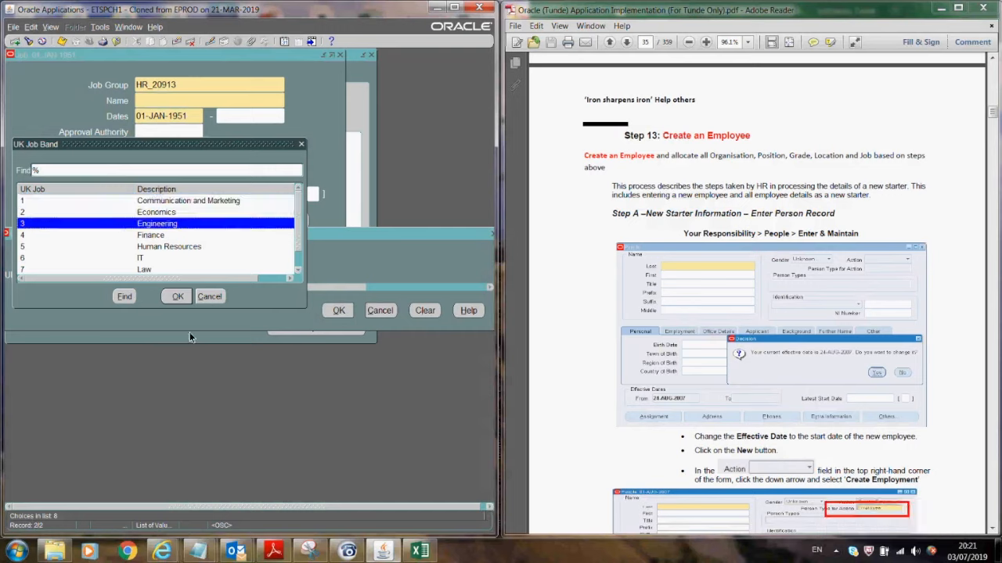
pyautogui.click(176, 297)
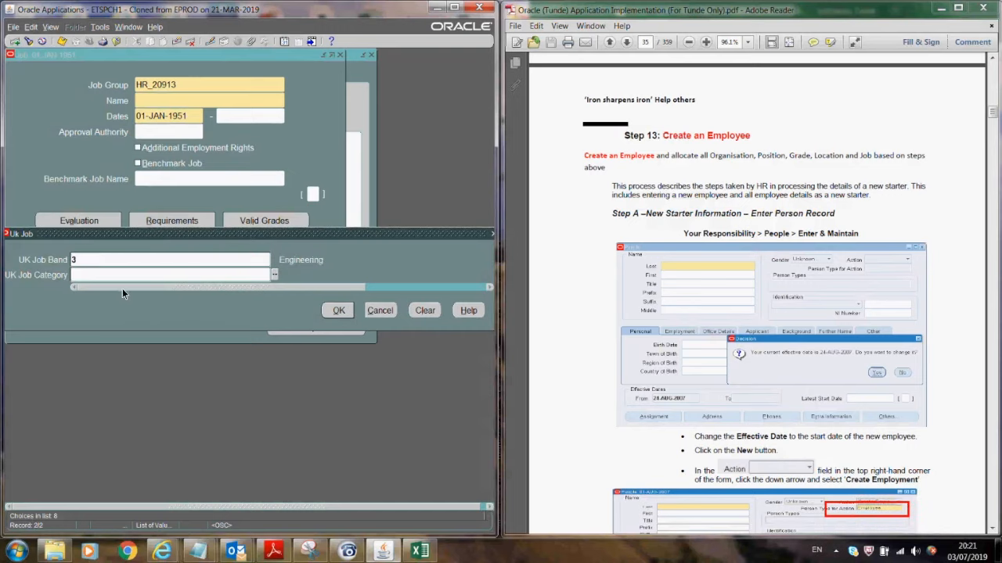
pyautogui.click(274, 276)
pyautogui.click(63, 224)
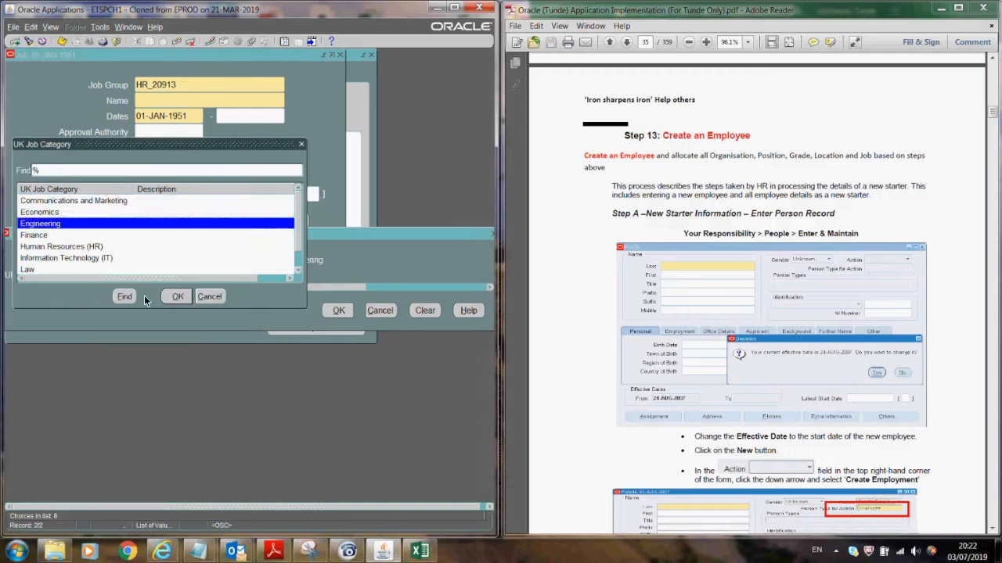
pyautogui.click(178, 297)
pyautogui.click(338, 311)
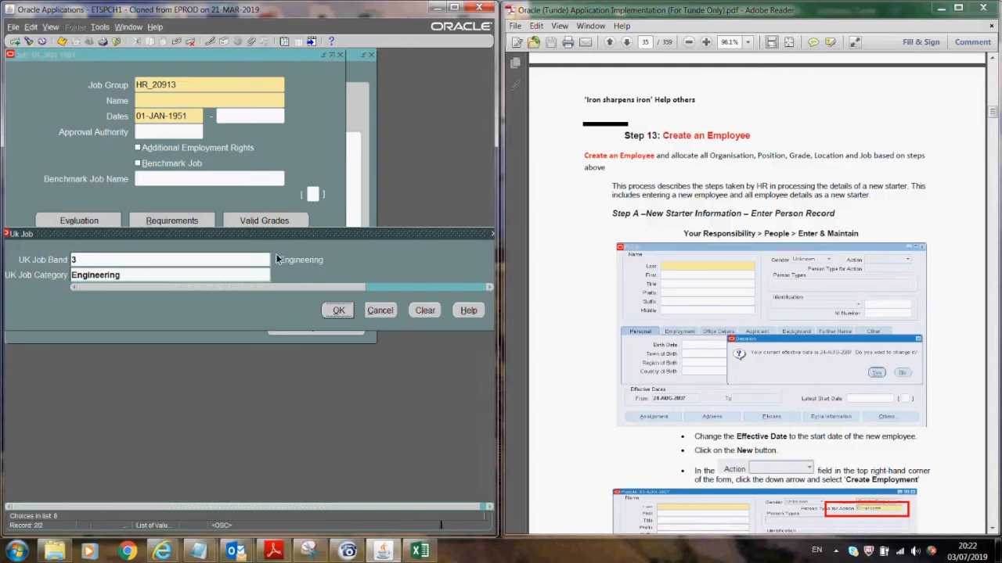
# - Set Slateable Status to No and save the 3.Engineering job
pyautogui.click(313, 193)
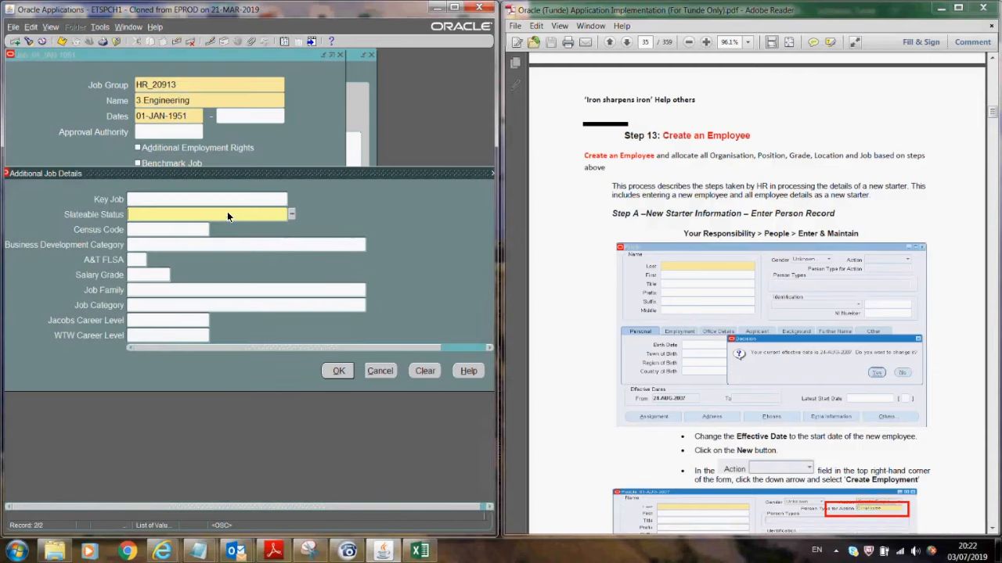
pyautogui.write('No')
pyautogui.press('Tab')
pyautogui.click(338, 371)
pyautogui.click(62, 42)
pyautogui.click(15, 42)
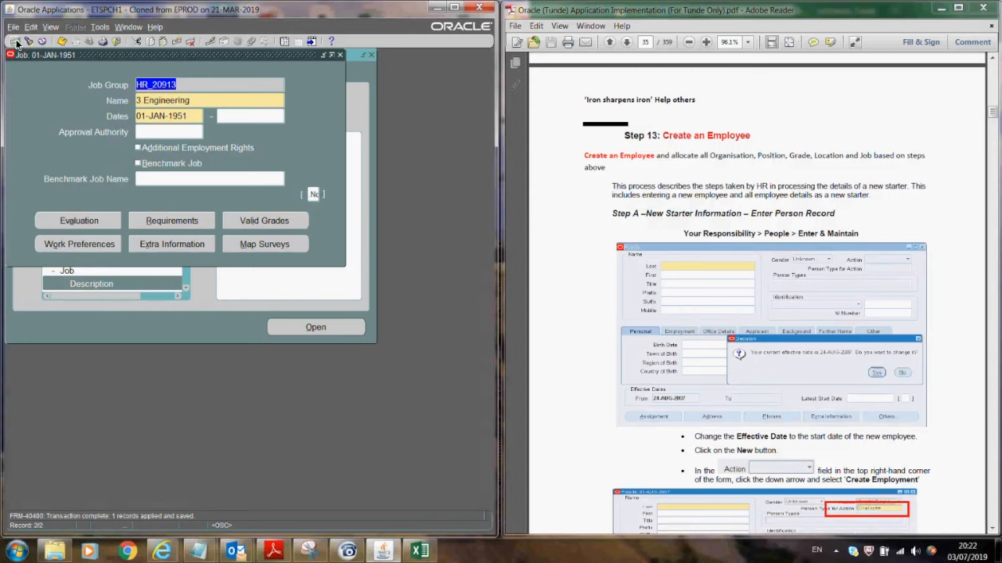
# - Name the new job 4 Finance, with Finance job band and Finance category
pyautogui.click(164, 102)
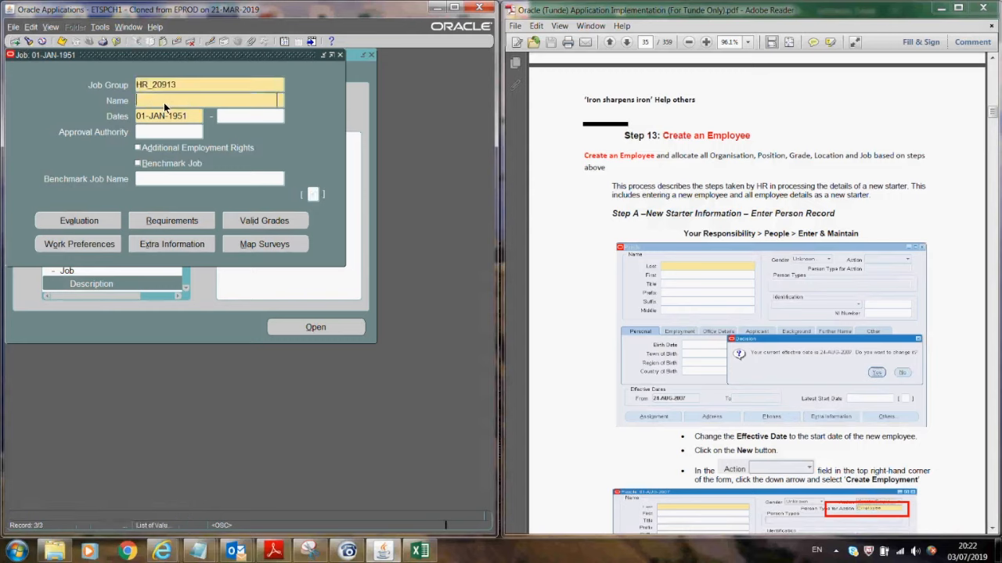
pyautogui.click(274, 259)
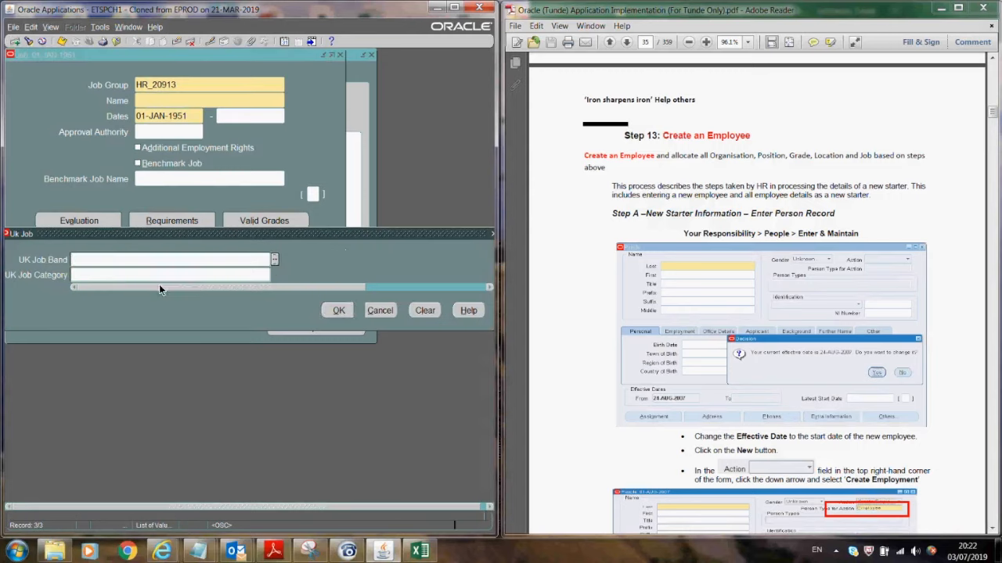
pyautogui.click(87, 234)
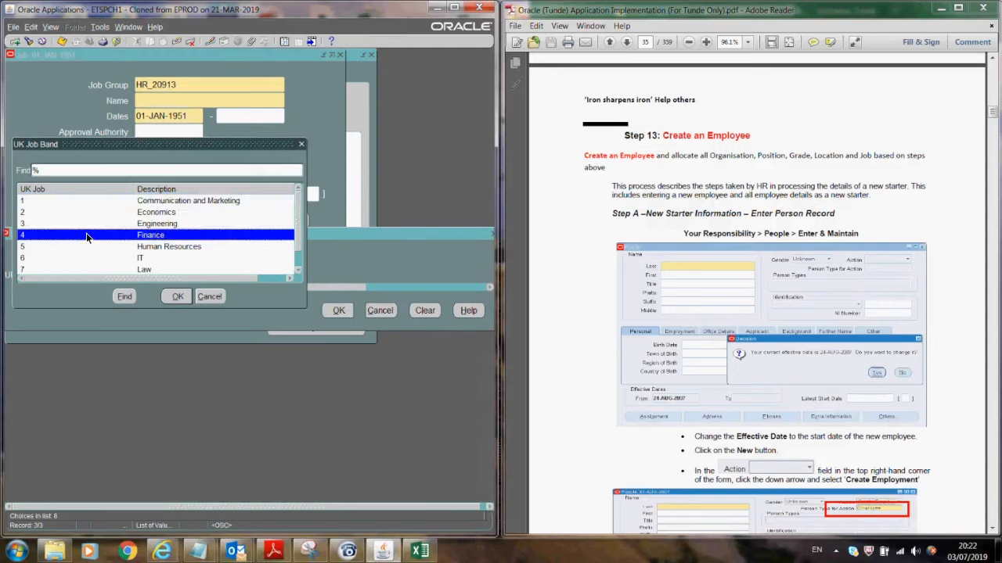
pyautogui.click(175, 297)
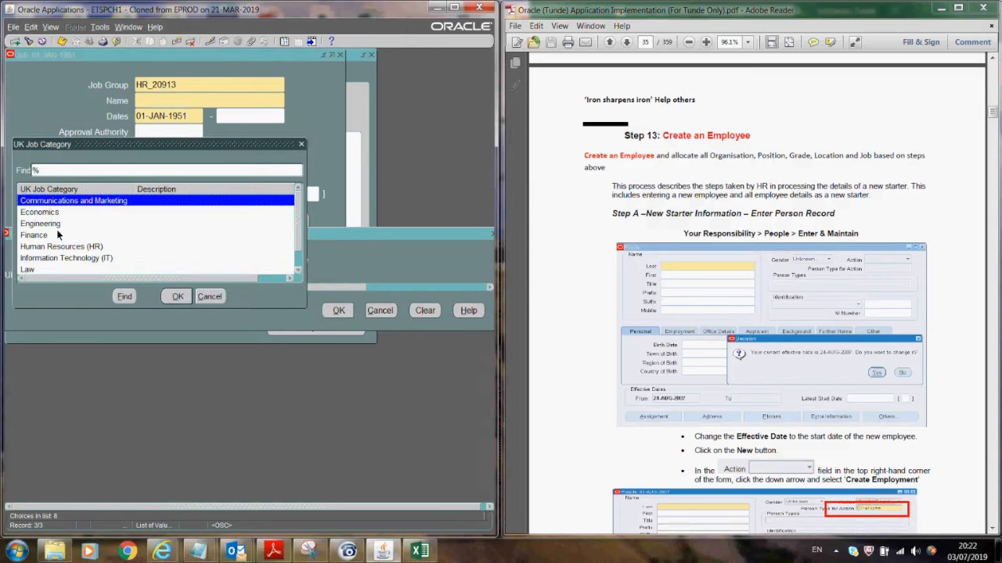
pyautogui.click(58, 235)
pyautogui.click(180, 296)
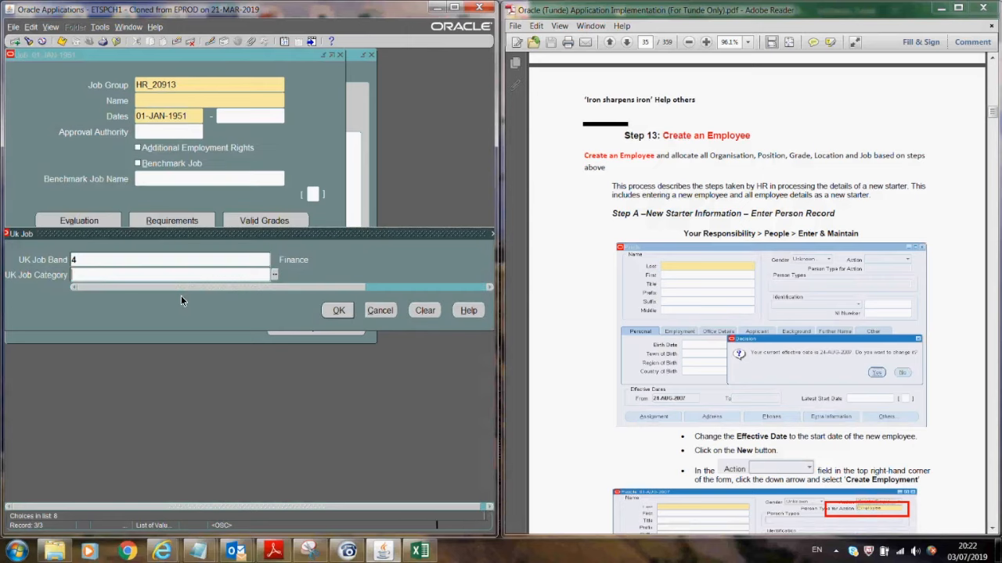
pyautogui.click(333, 309)
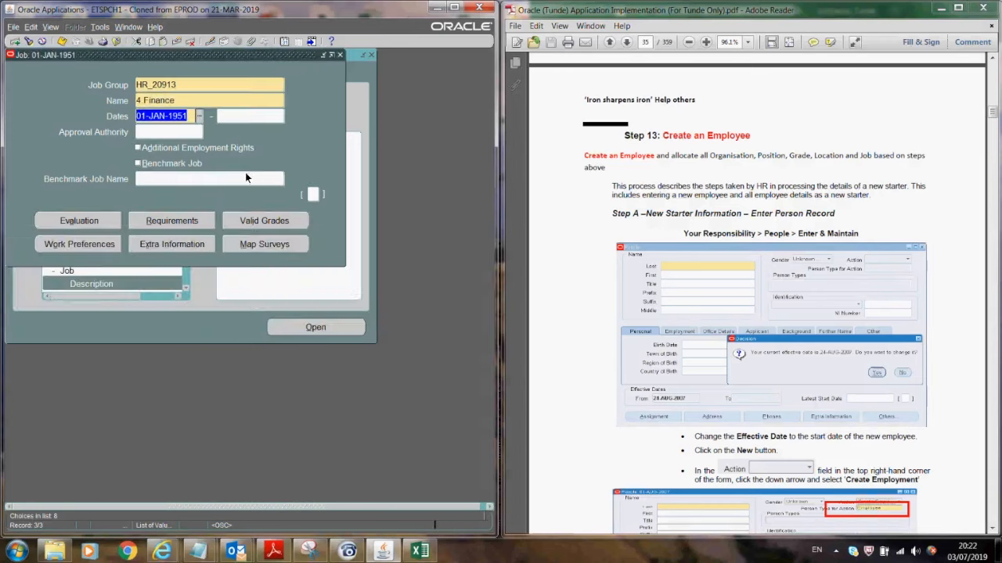
# - Set Slateable Status to Yes and save the 4 Finance job
pyautogui.click(311, 194)
pyautogui.click(197, 213)
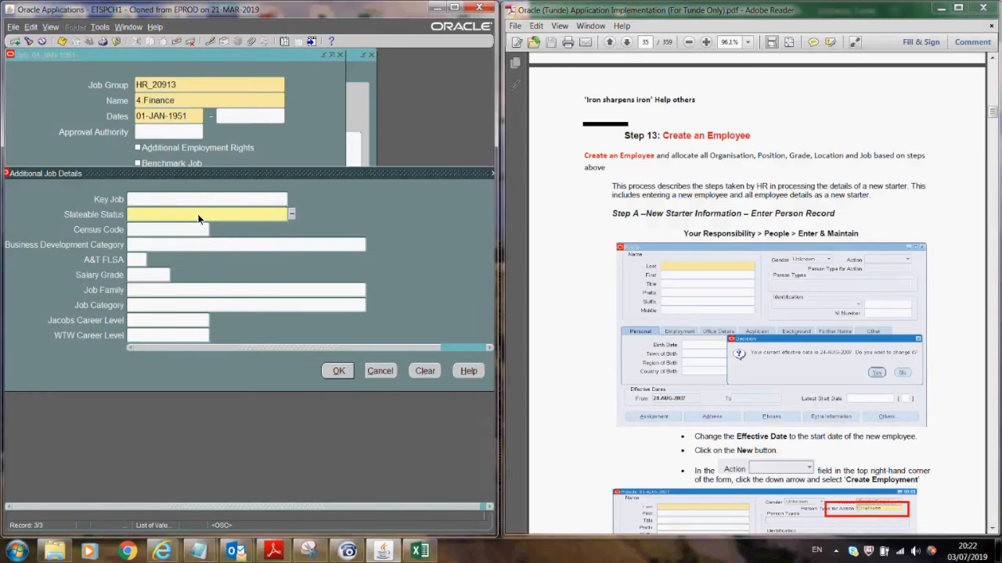
pyautogui.write('Yes')
pyautogui.press('Tab')
pyautogui.click(329, 375)
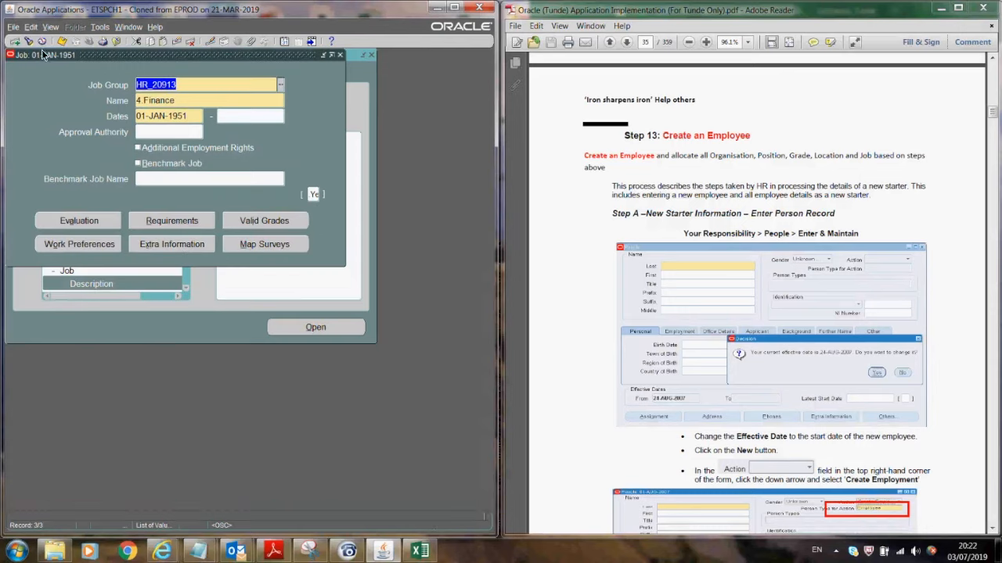
pyautogui.click(62, 41)
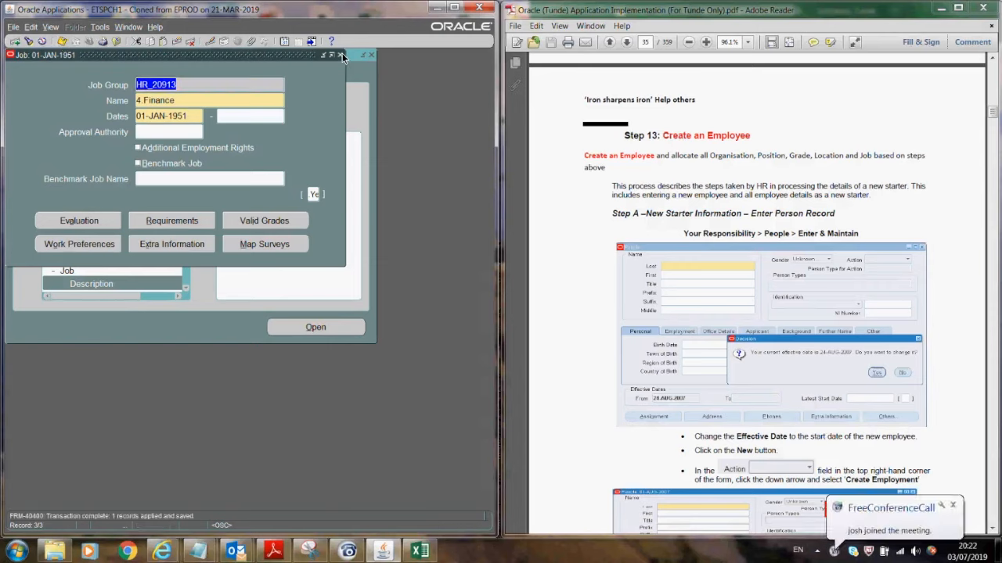
# - Close the Job form and launch Grade > Description from the Navigator
pyautogui.click(340, 56)
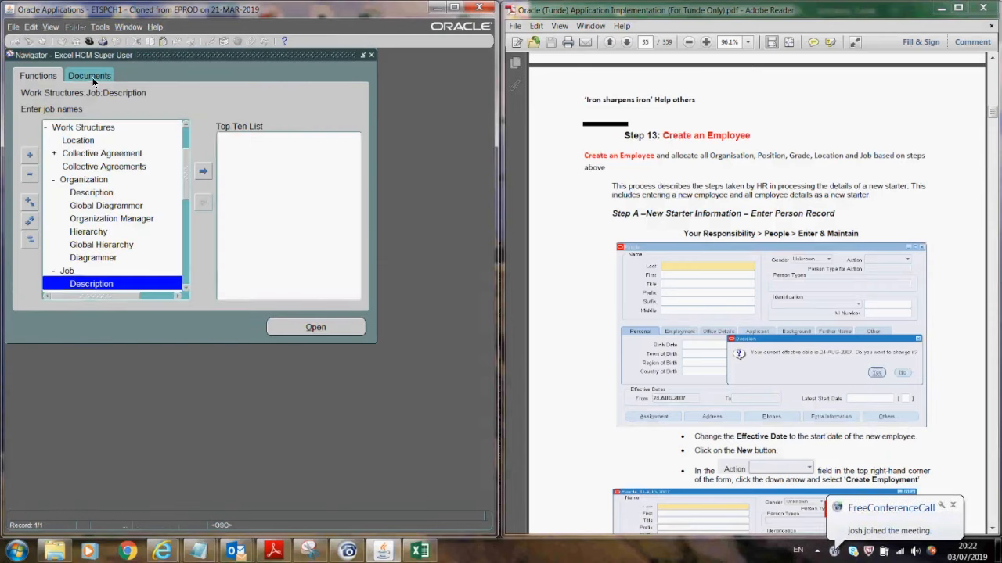
pyautogui.scroll(-6, 188, 288)
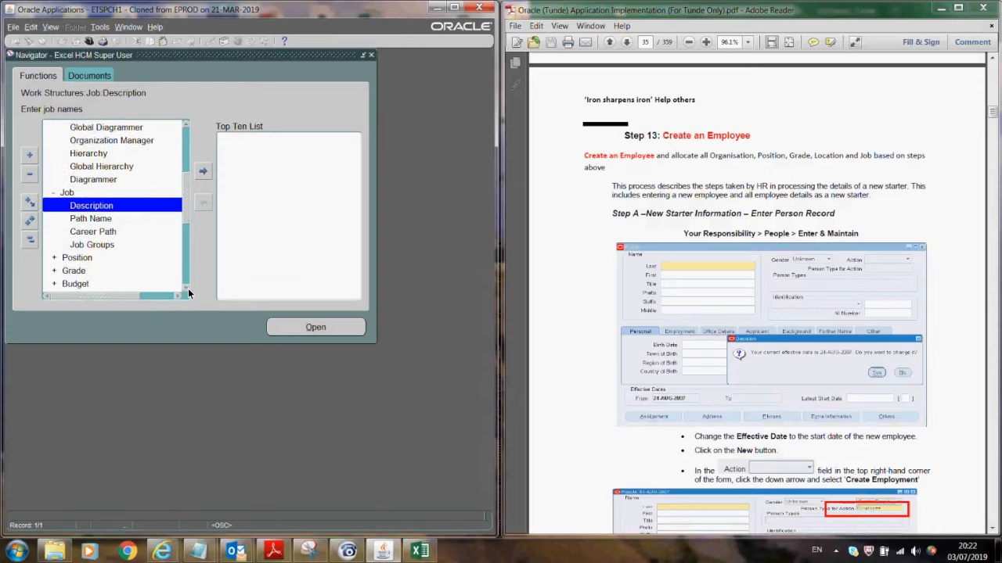
pyautogui.click(70, 271)
pyautogui.click(291, 327)
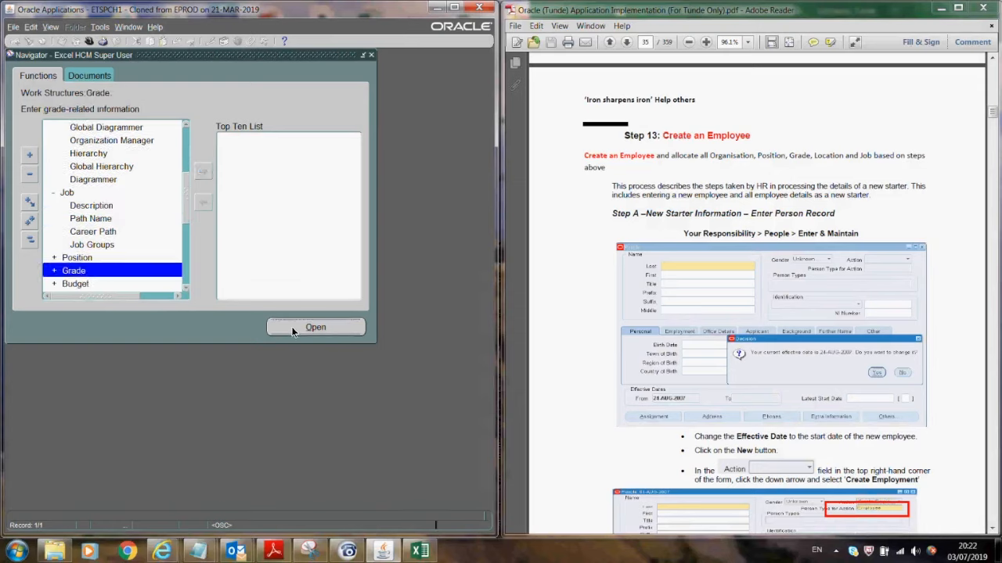
pyautogui.click(287, 327)
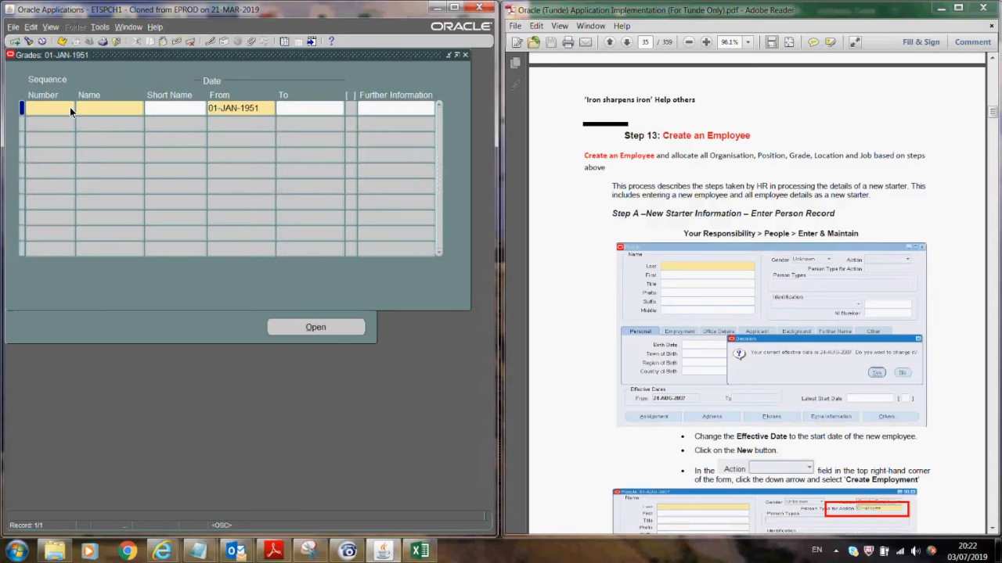
# - Define grade 2.Grade 2 using the Human Resources grade structure
pyautogui.press('Tab')
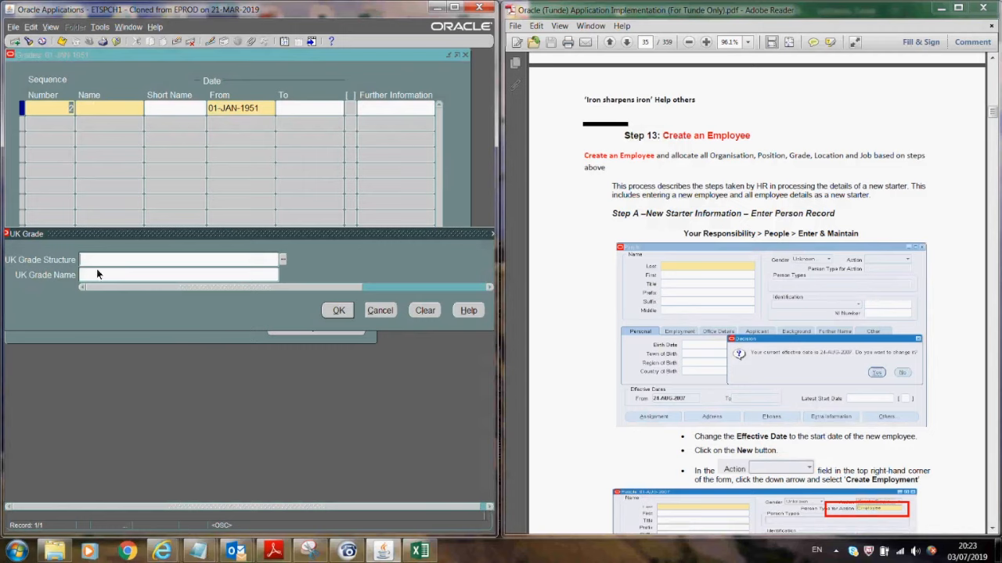
pyautogui.click(283, 261)
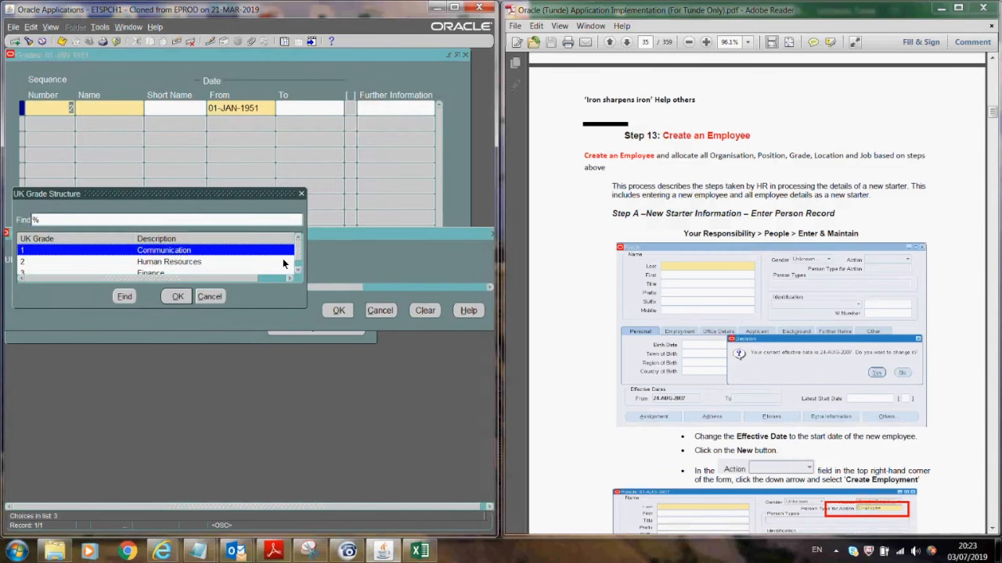
pyautogui.click(155, 266)
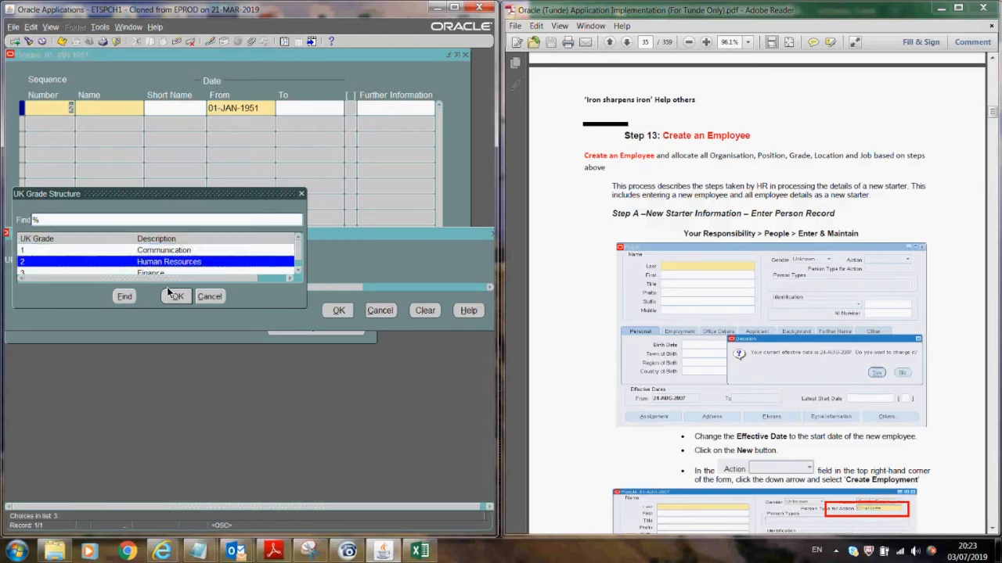
pyautogui.click(175, 296)
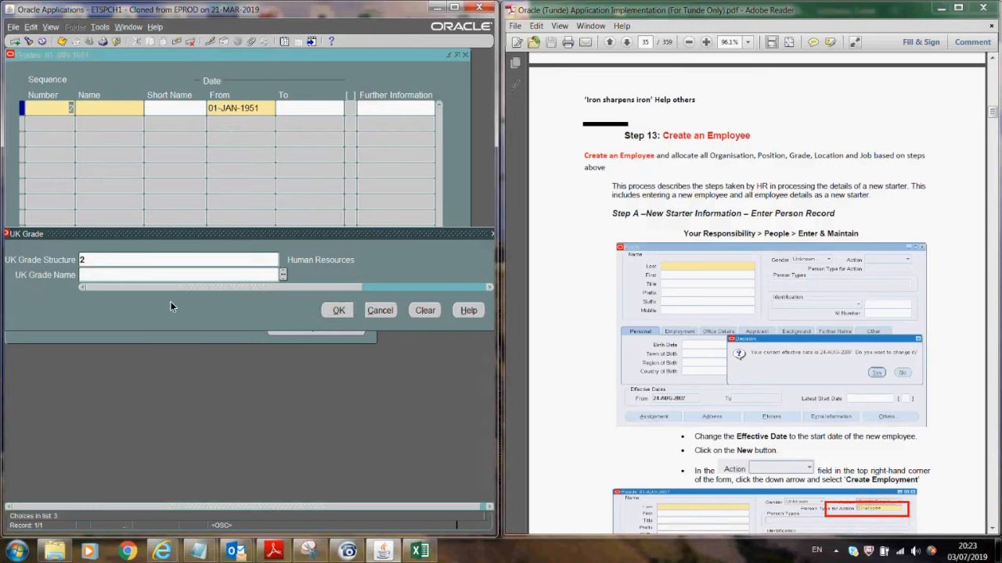
pyautogui.click(100, 262)
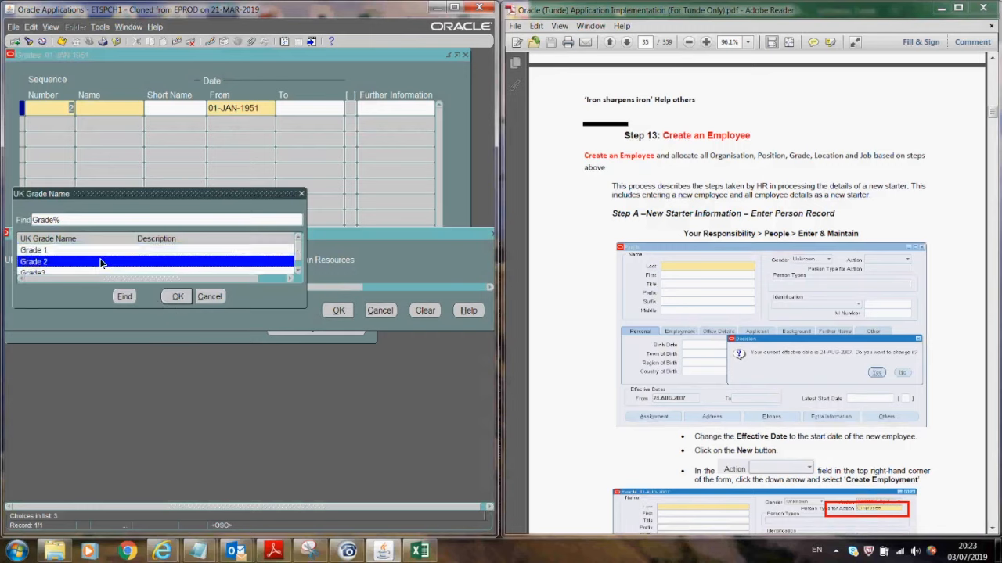
pyautogui.click(180, 297)
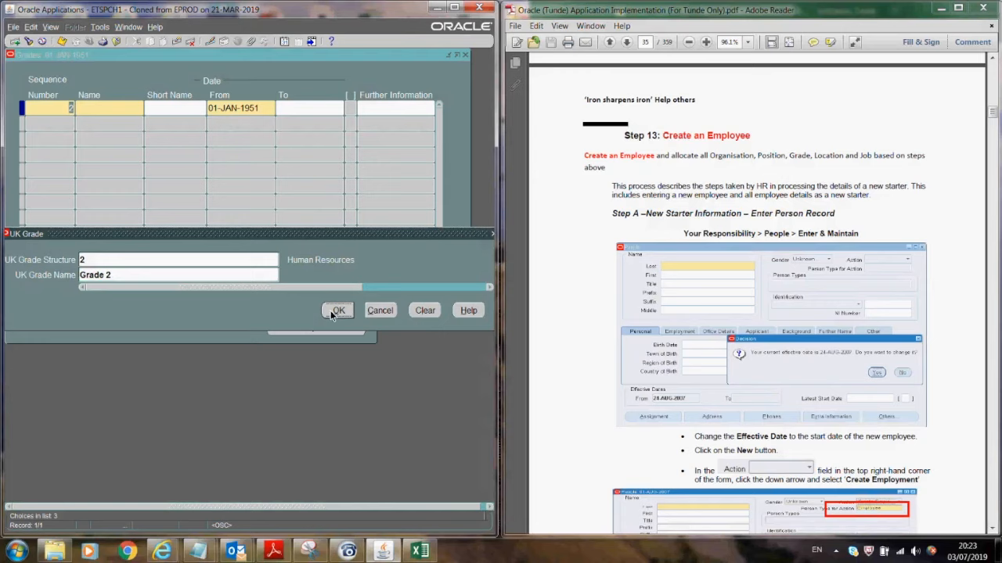
pyautogui.press('Return')
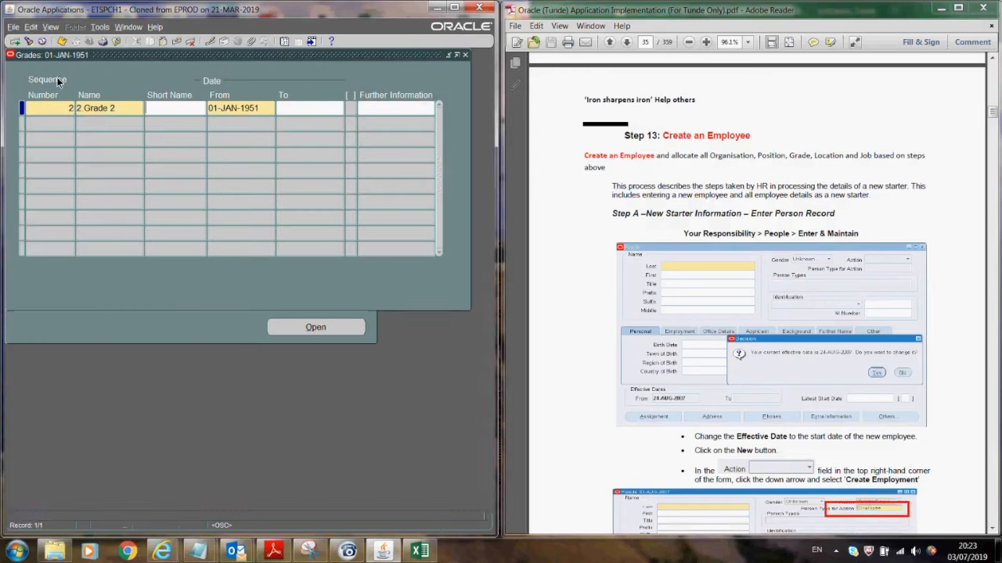
# - Add grade 3.Grade3 using the Finance structure, then save both grades and close the form
pyautogui.click(53, 123)
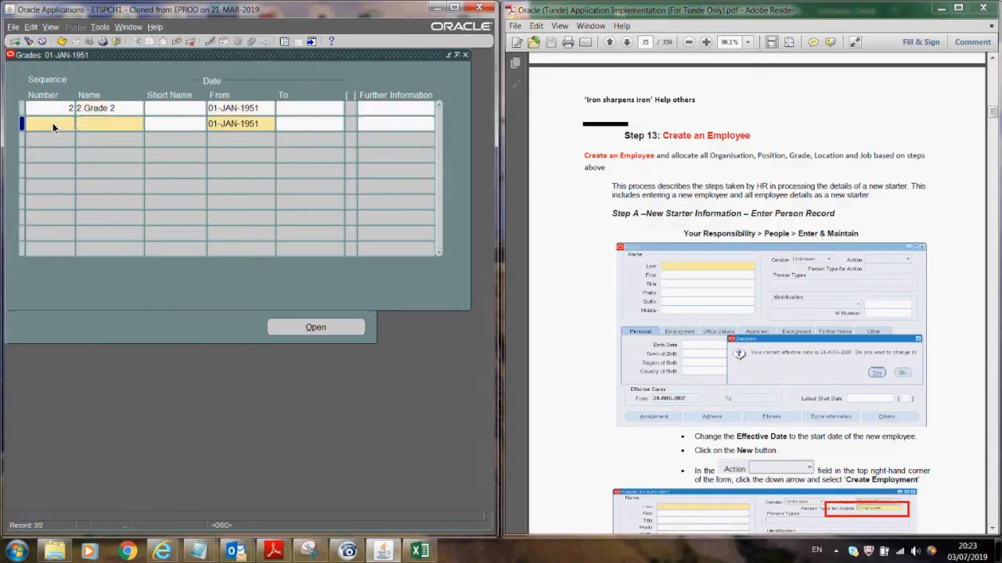
pyautogui.click(96, 125)
pyautogui.click(283, 261)
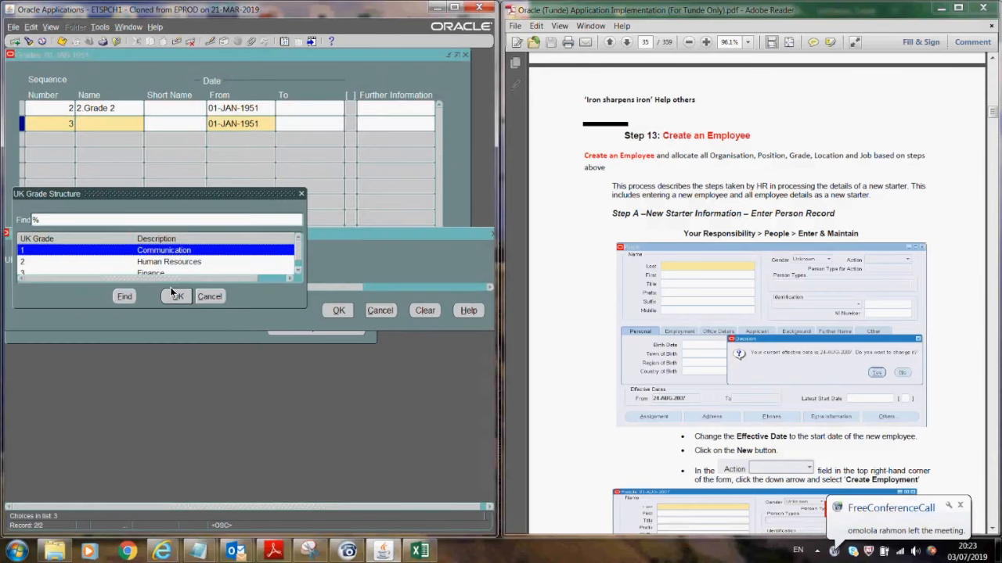
pyautogui.click(92, 272)
pyautogui.click(174, 297)
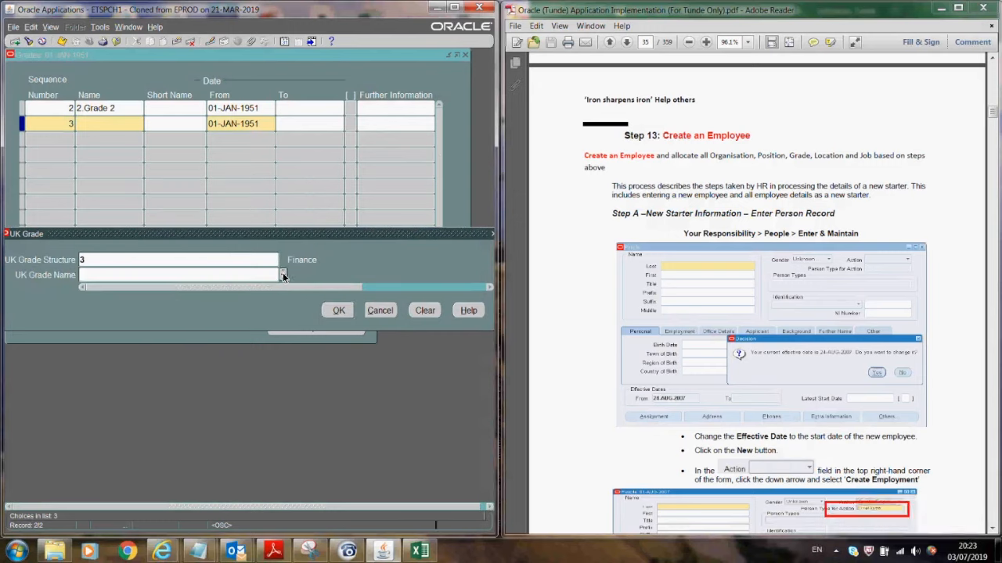
pyautogui.hotkey('ctrl', 'l')
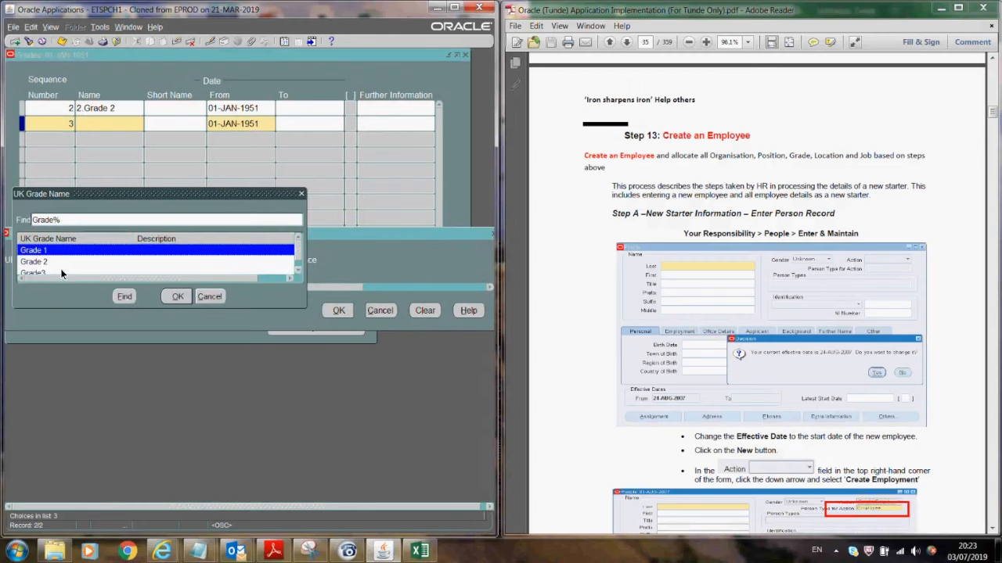
pyautogui.click(61, 271)
pyautogui.click(178, 296)
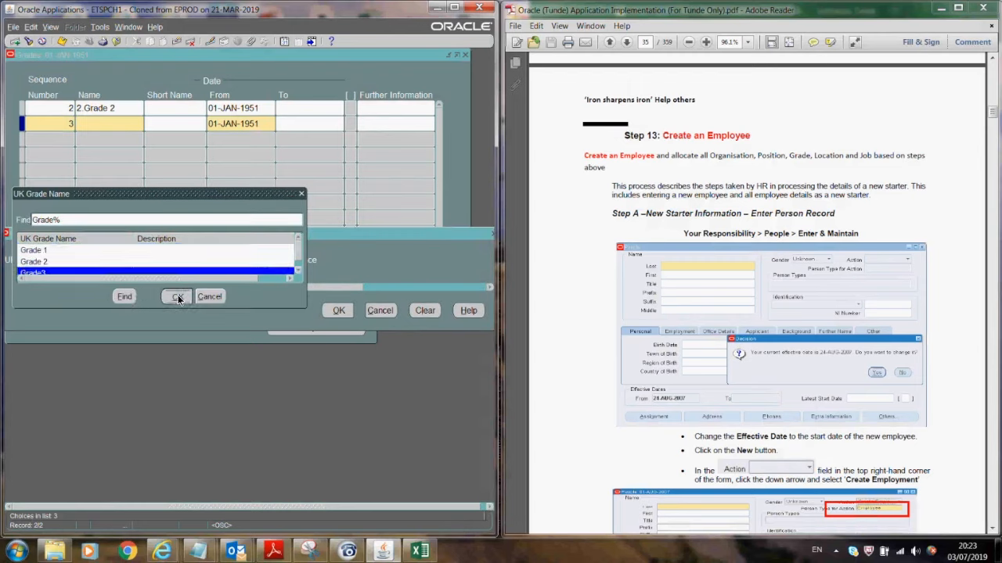
pyautogui.click(338, 312)
pyautogui.click(62, 40)
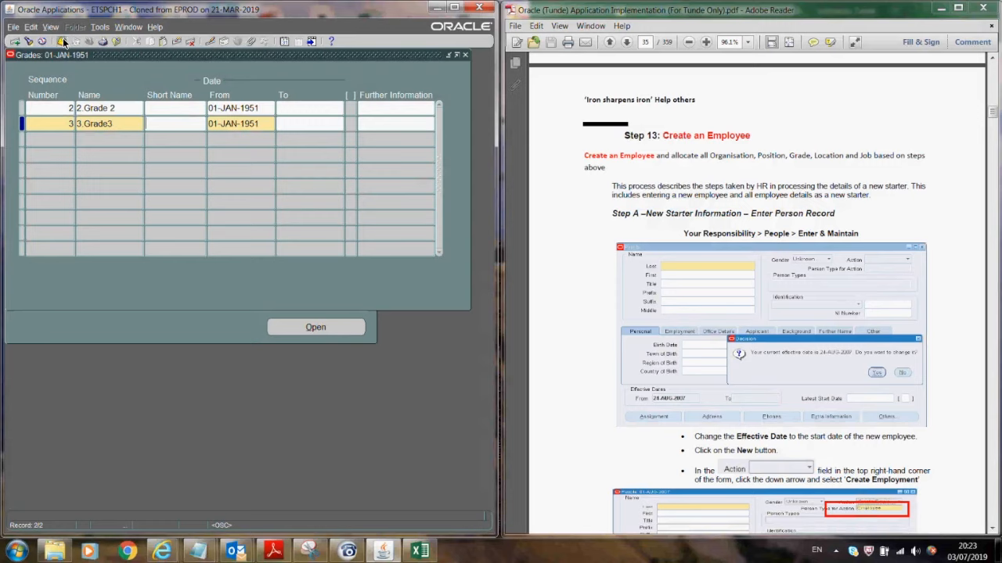
pyautogui.click(464, 55)
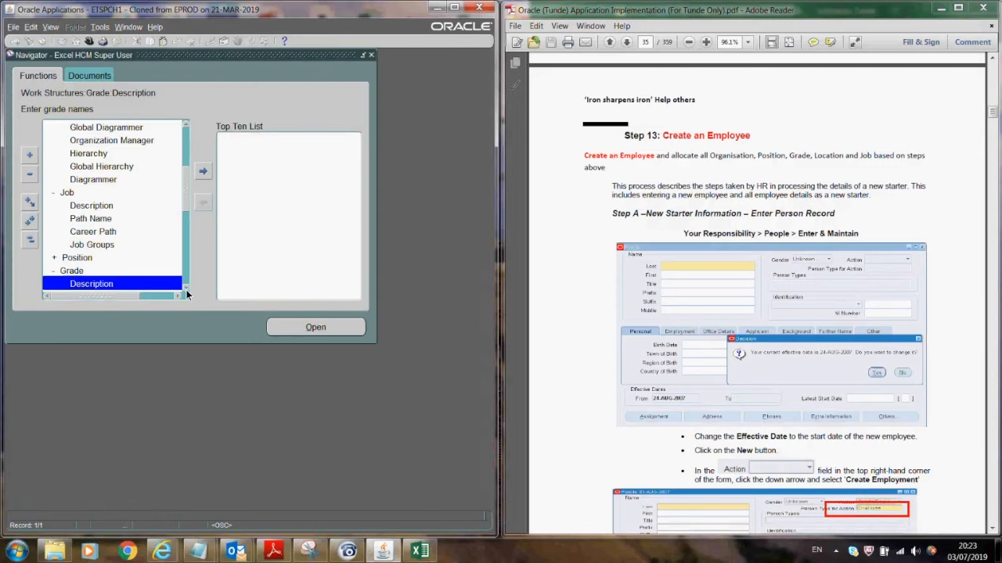
# - Launch Grade Rate, keep the effective date, and query the existing grade rates with %
pyautogui.scroll(-1, 183, 287)
pyautogui.click(111, 258)
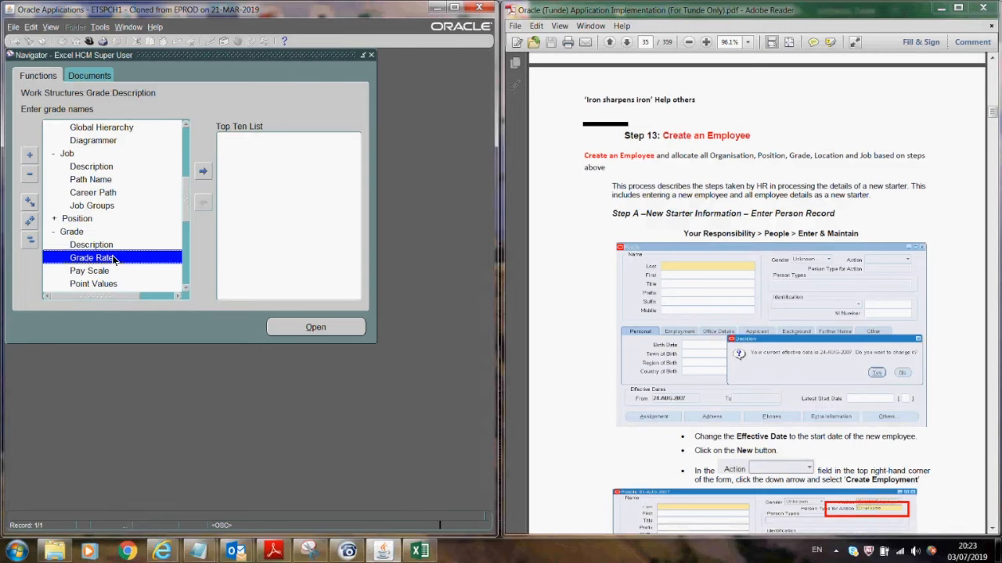
pyautogui.doubleClick(114, 258)
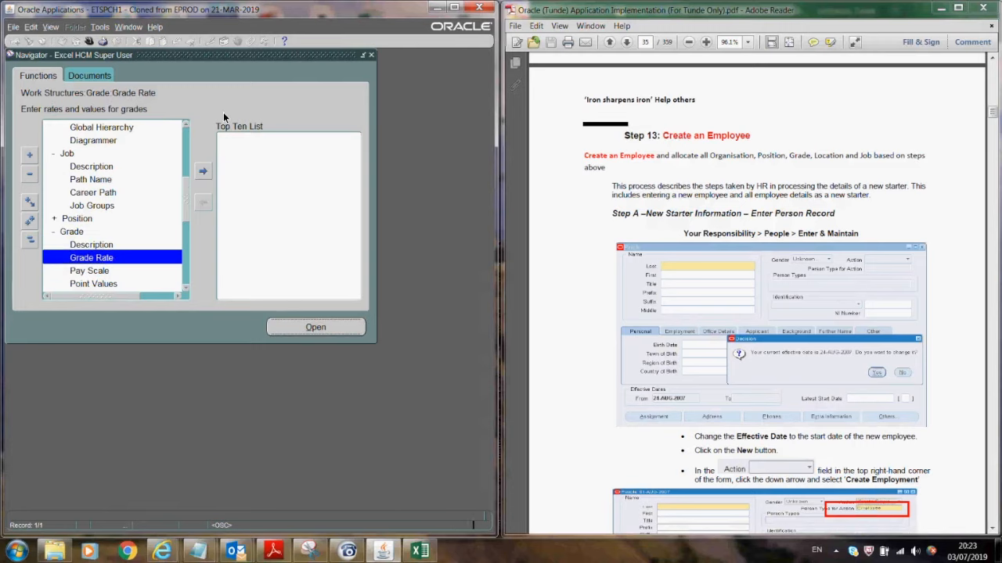
pyautogui.click(338, 302)
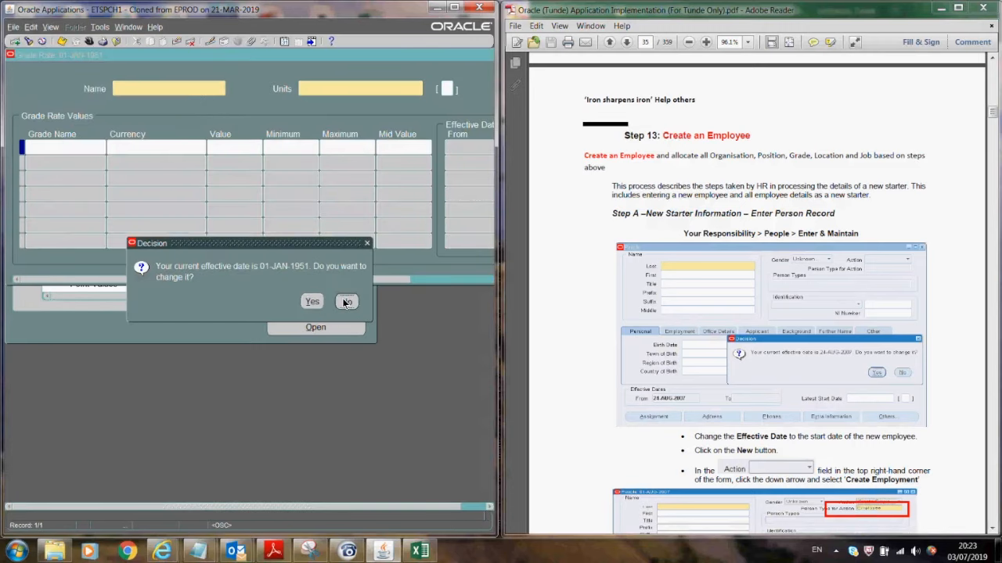
pyautogui.press('F11')
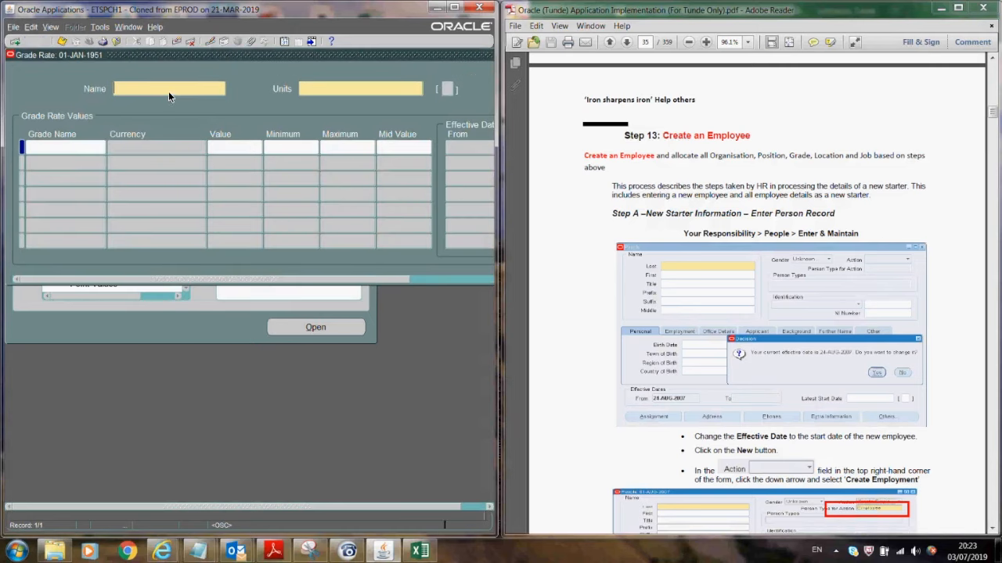
pyautogui.write('%')
pyautogui.hotkey('ctrl', 'F11')
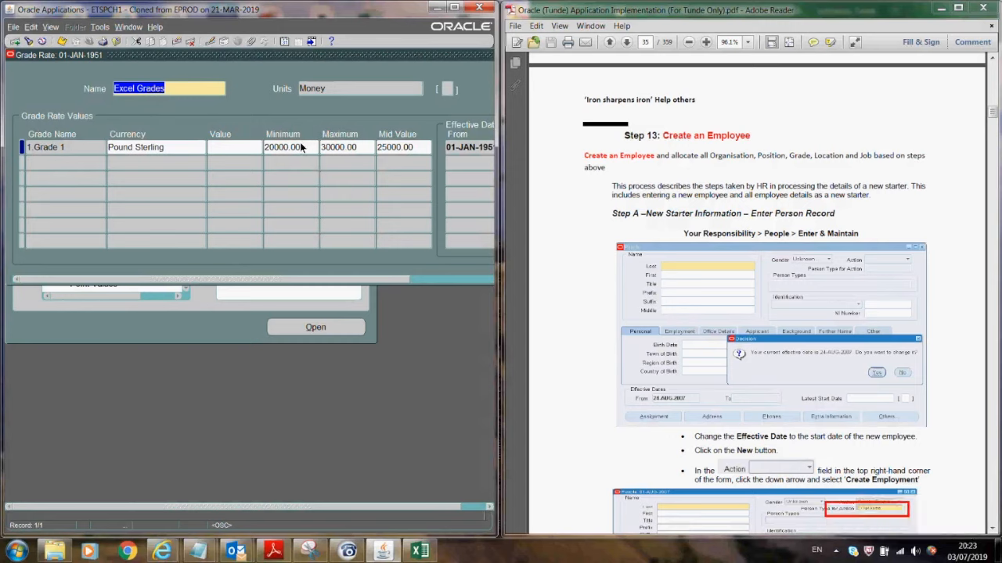
# - Add the Grade 2 rate in Pound Sterling with range 30000–40000
pyautogui.click(73, 165)
pyautogui.write('2')
pyautogui.press('Tab')
pyautogui.write('po')
pyautogui.press('Tab')
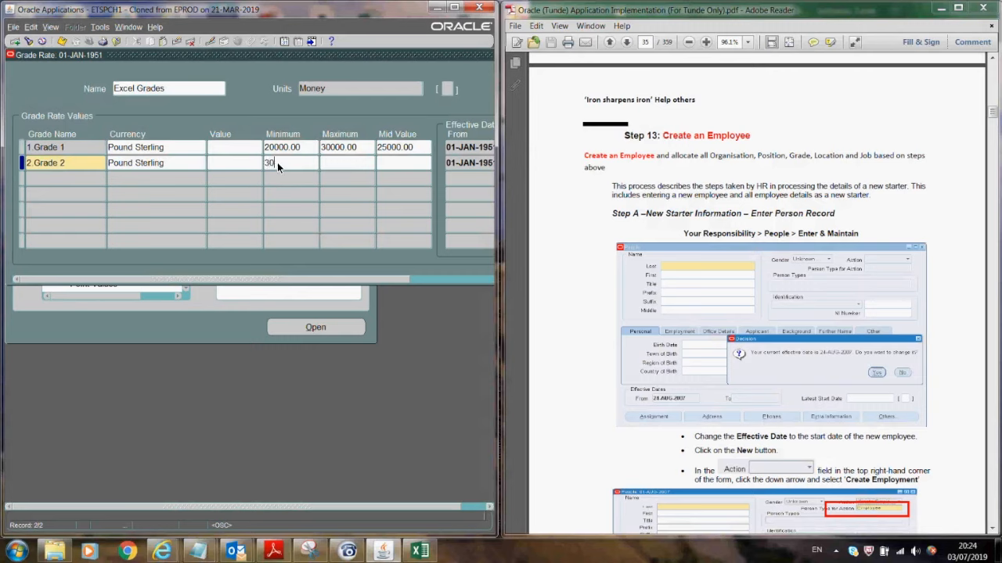
pyautogui.write('40000')
pyautogui.press('Tab')
# - Add the Grade3 rate in Pound Sterling from 40000 to 50000, save, and close the form
pyautogui.click(79, 180)
pyautogui.write('3')
pyautogui.press('Tab')
pyautogui.write('po')
pyautogui.press('Tab')
pyautogui.click(295, 182)
pyautogui.write('40000')
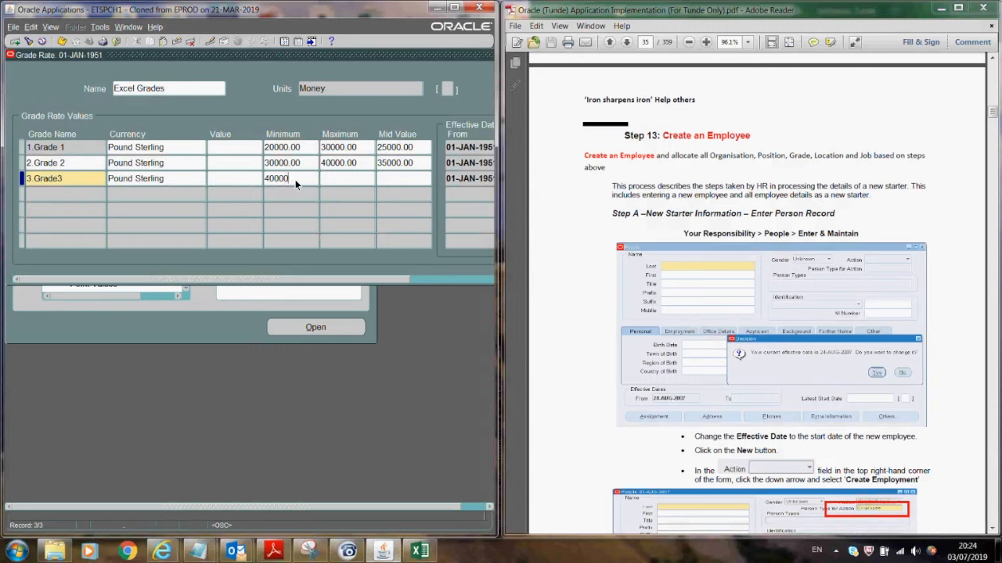
pyautogui.press('Tab')
pyautogui.write('50000')
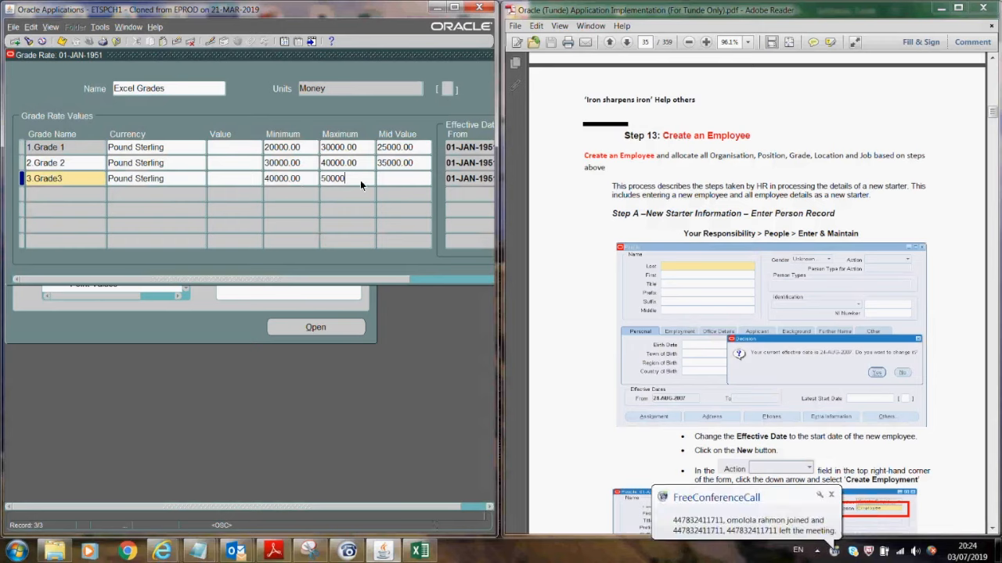
pyautogui.click(62, 43)
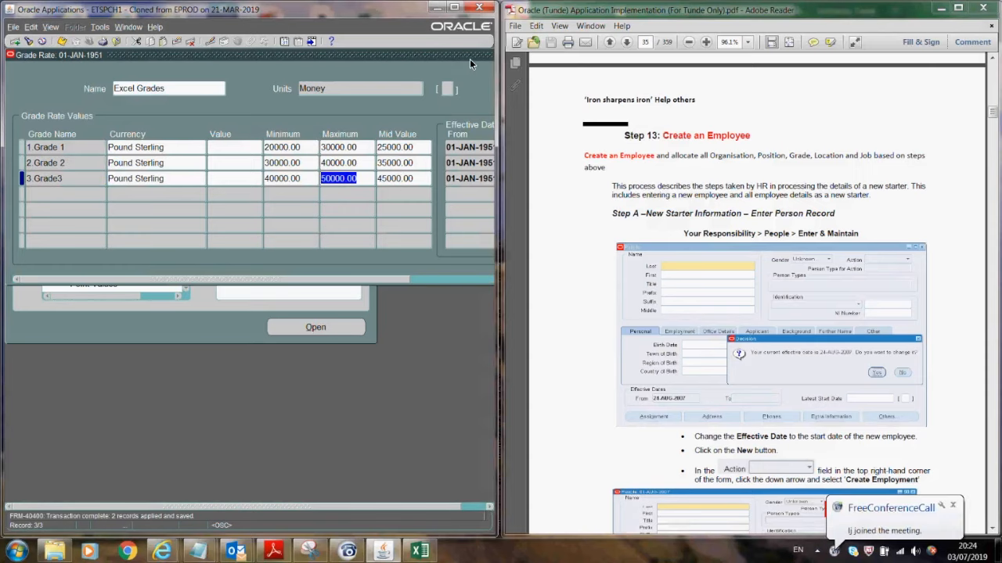
pyautogui.moveTo(464, 55); pyautogui.dragTo(411, 65)
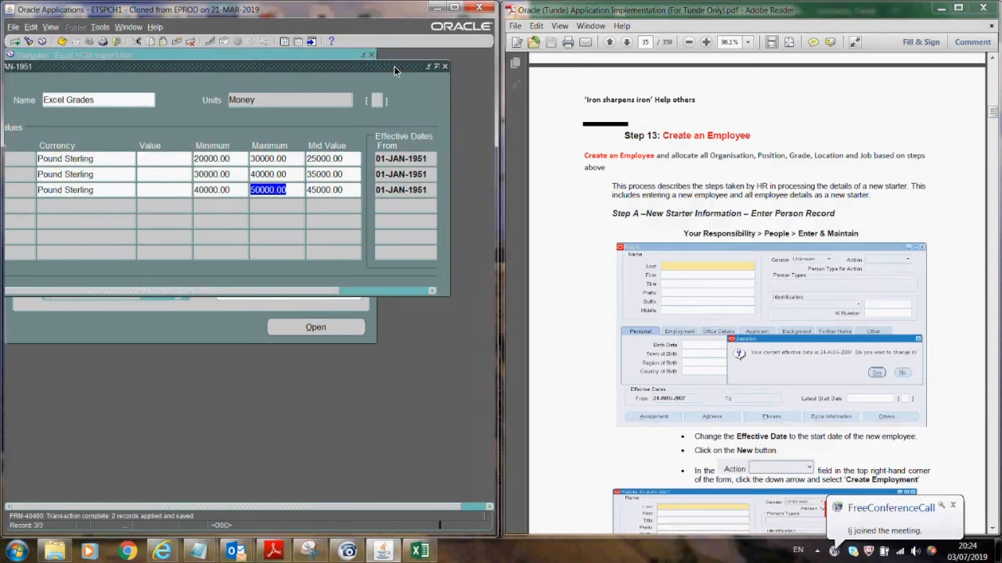
pyautogui.click(444, 65)
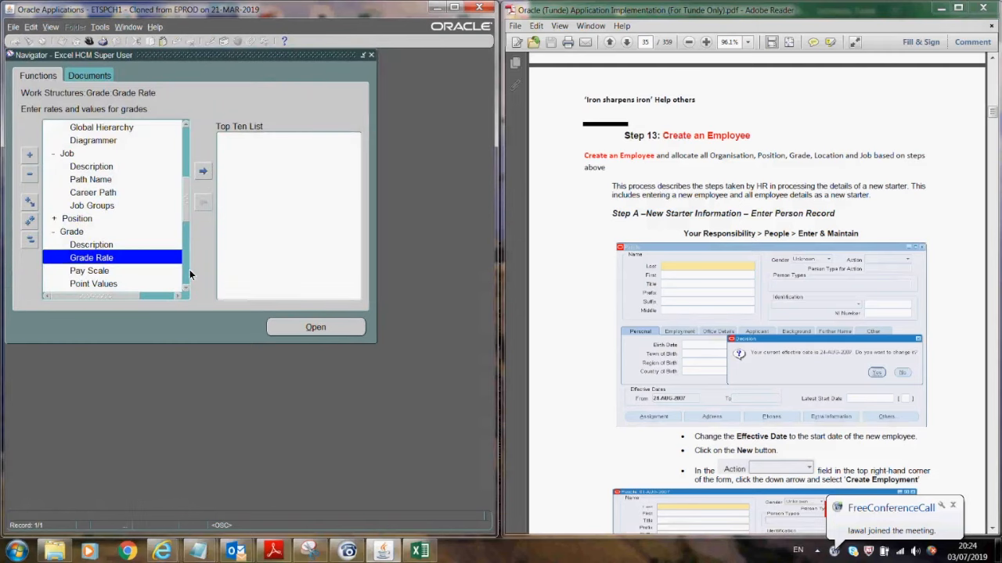
# - Enter People, reset the effective date to 03-JUL-2019, find the UK test employee, and open the assignment
pyautogui.moveTo(183, 193); pyautogui.dragTo(184, 141)
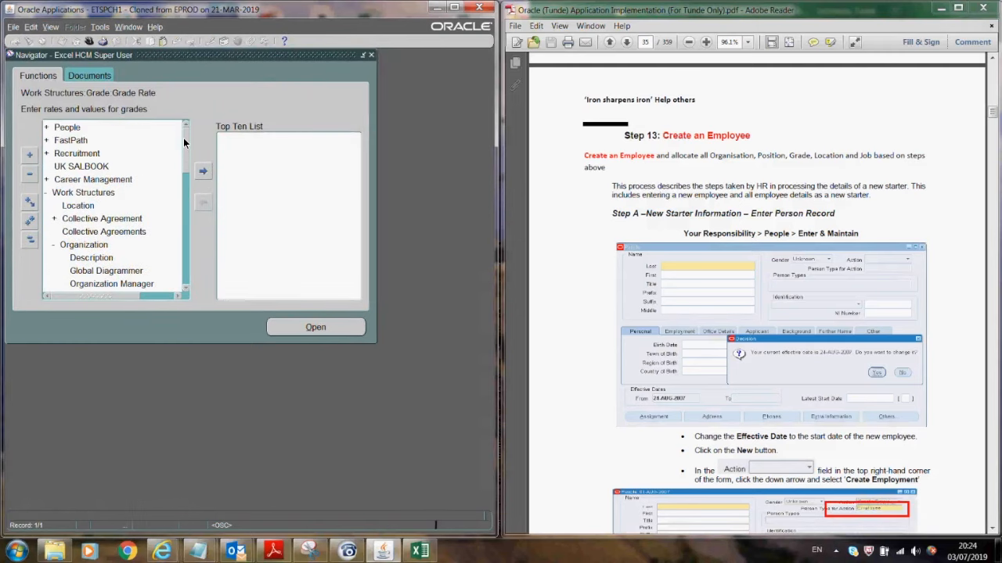
pyautogui.click(68, 128)
pyautogui.doubleClick(68, 130)
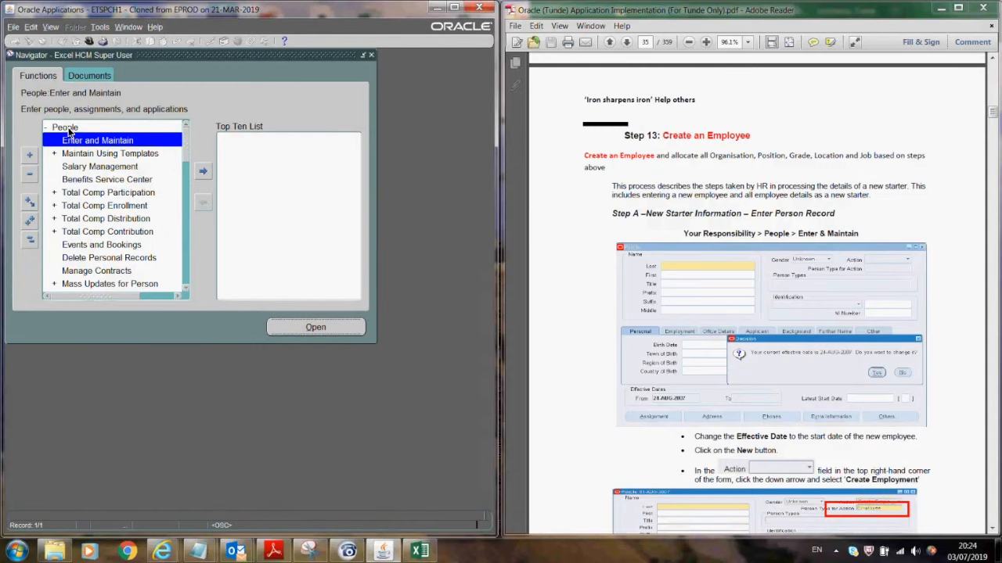
pyautogui.click(313, 301)
pyautogui.click(233, 309)
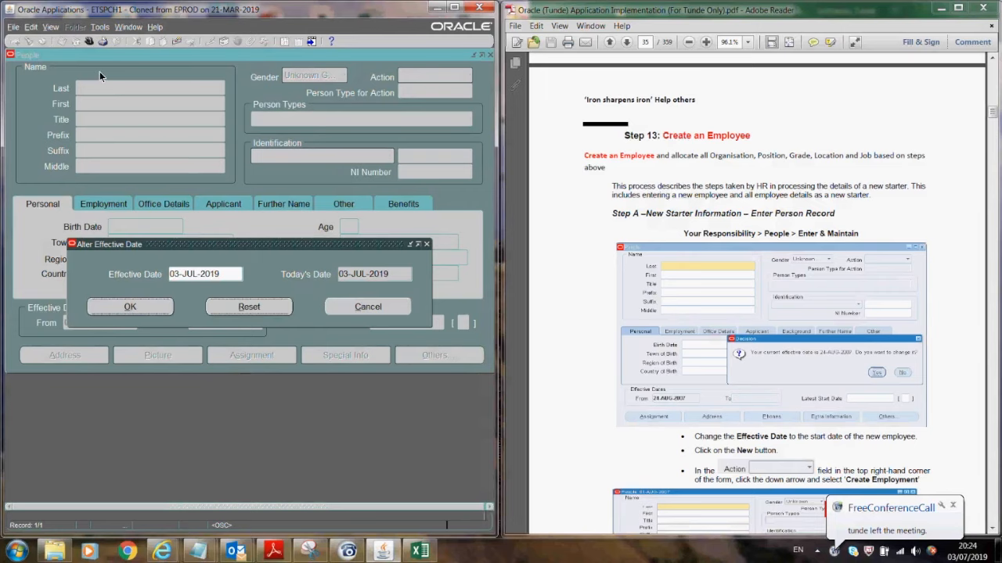
pyautogui.write('smith%')
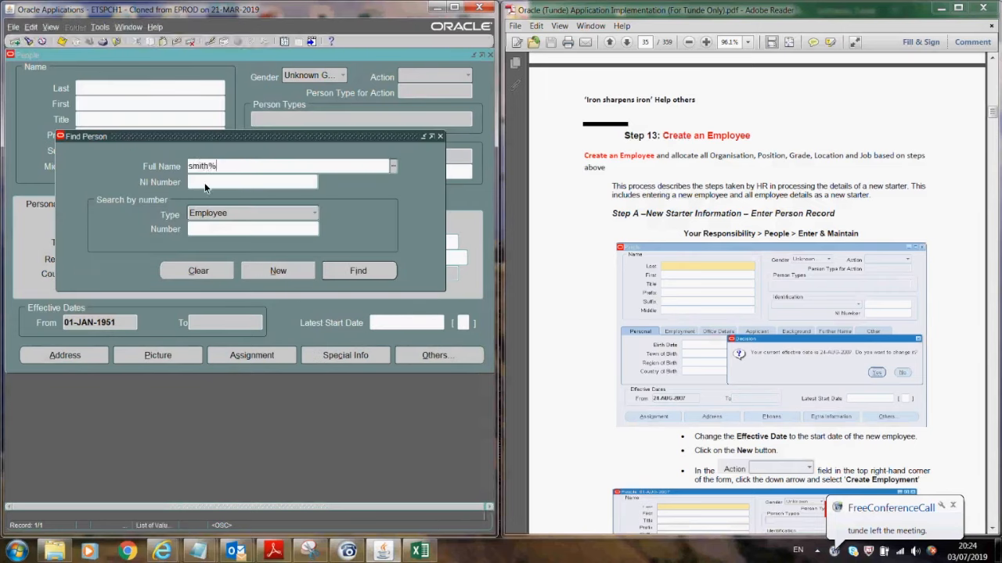
pyautogui.press('Return')
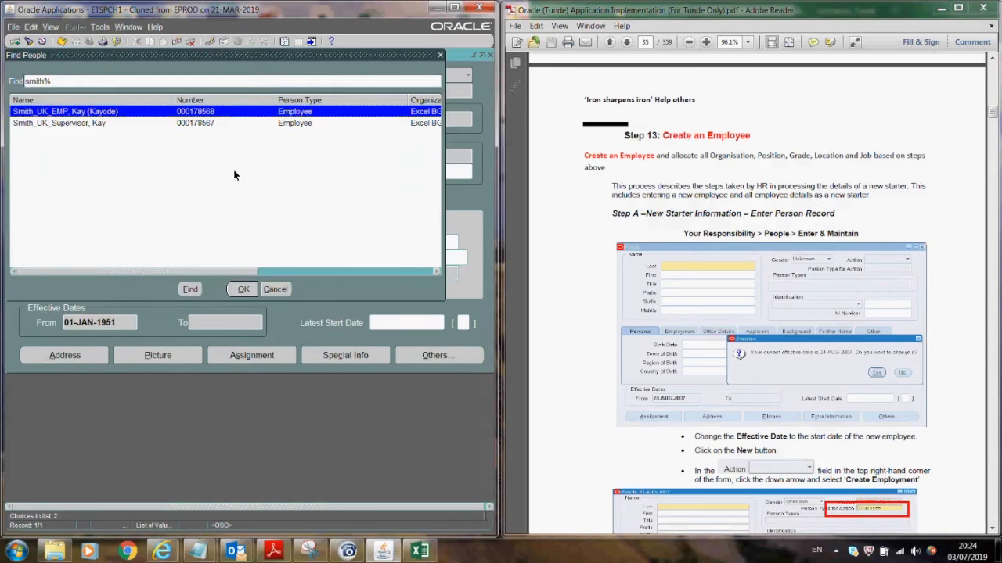
pyautogui.press('Return')
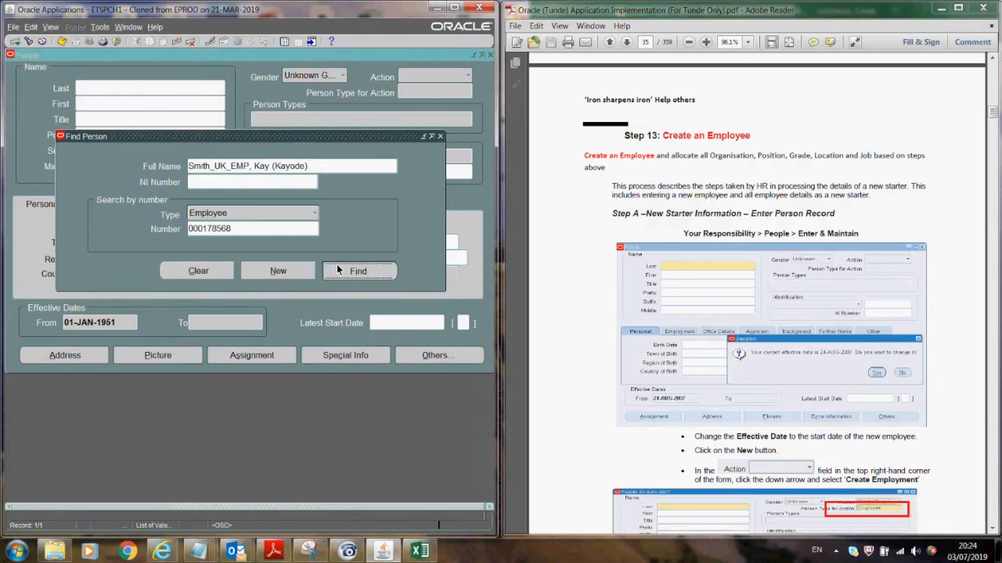
pyautogui.click(337, 270)
pyautogui.click(239, 360)
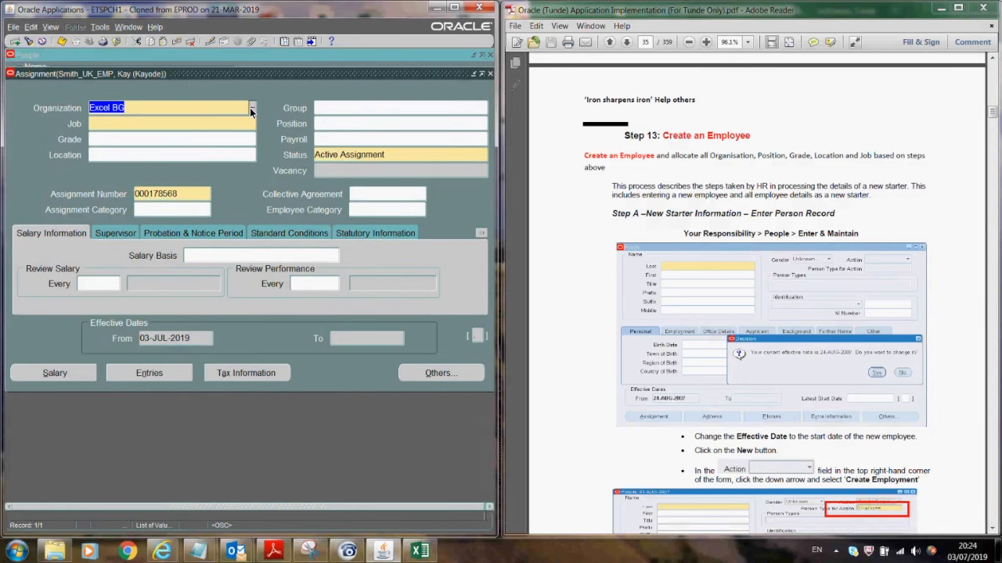
# - Change the assignment's organization to EX-Human Resources, applied as a correction
pyautogui.click(250, 107)
pyautogui.write('%')
pyautogui.click(184, 294)
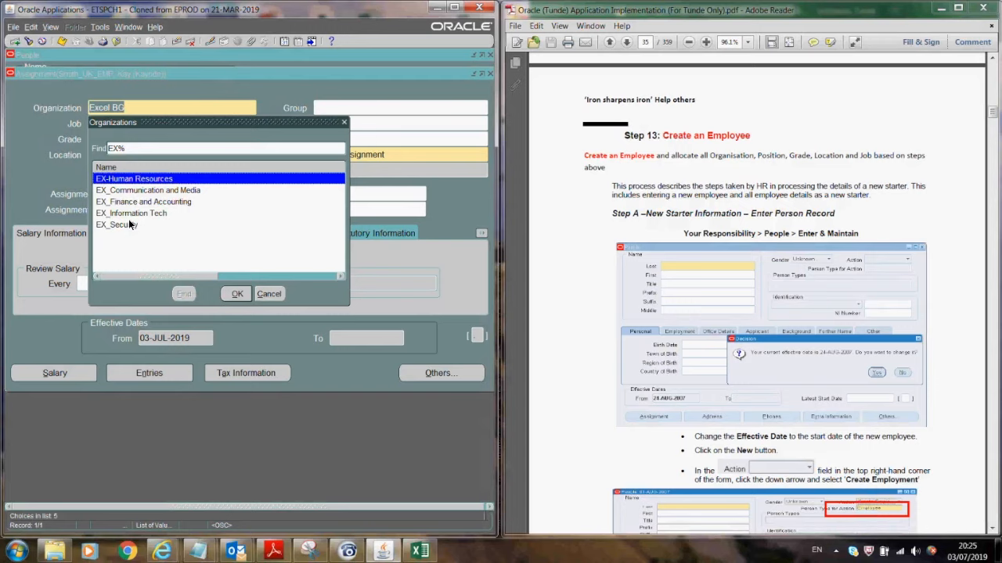
pyautogui.click(236, 293)
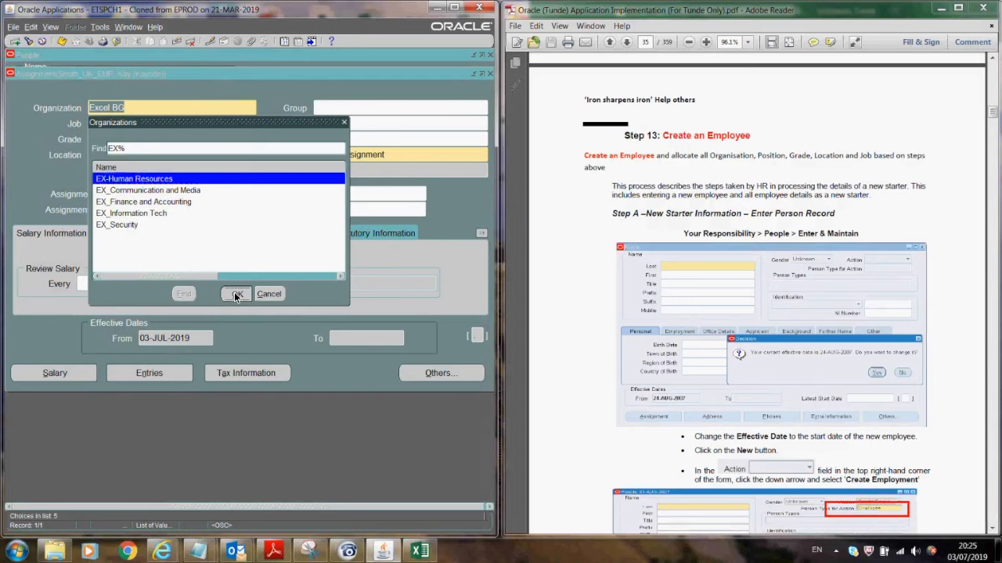
pyautogui.click(116, 267)
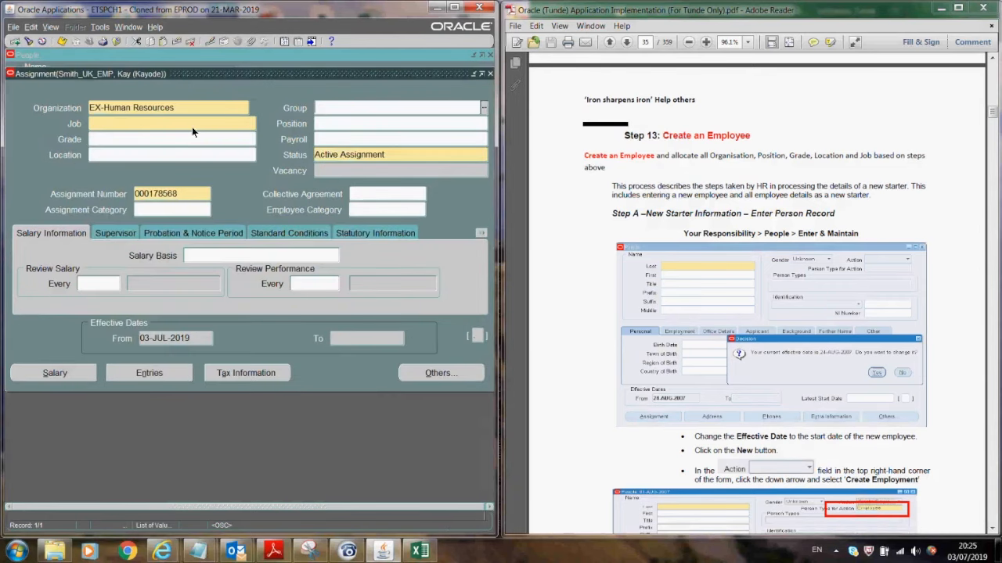
pyautogui.click(380, 302)
# - Set the assignment's job to 1.Communications and Marketing
pyautogui.click(252, 124)
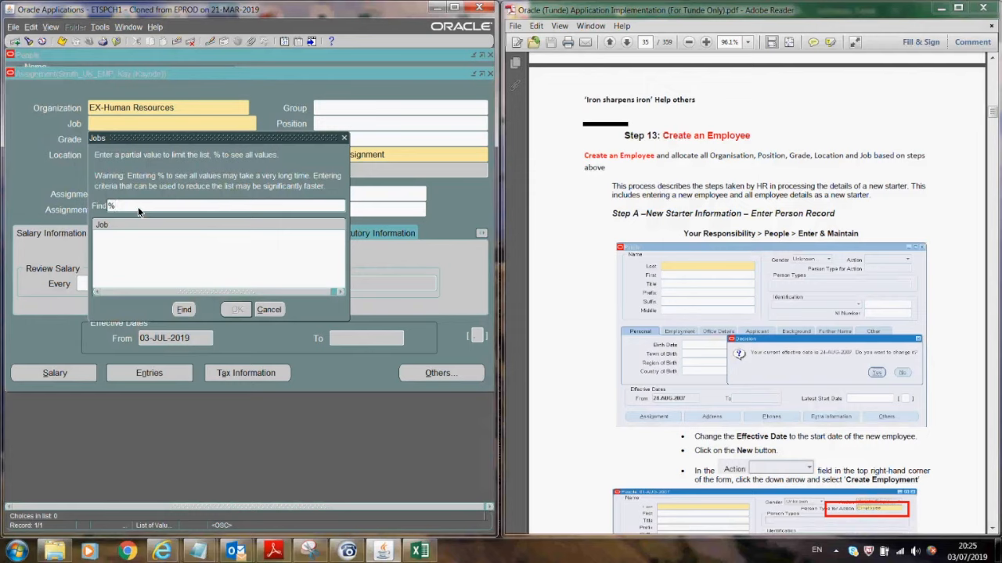
pyautogui.click(183, 310)
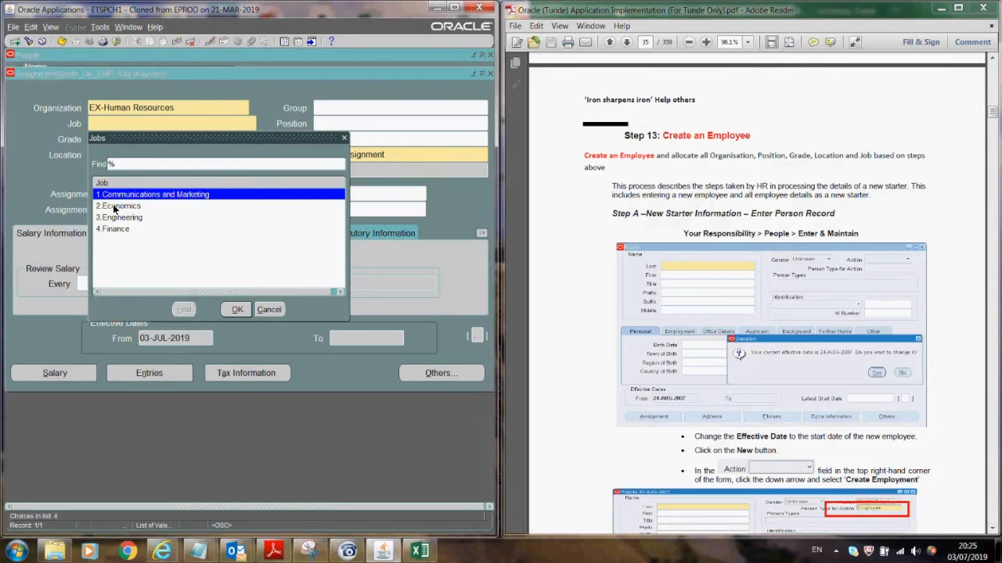
pyautogui.click(245, 312)
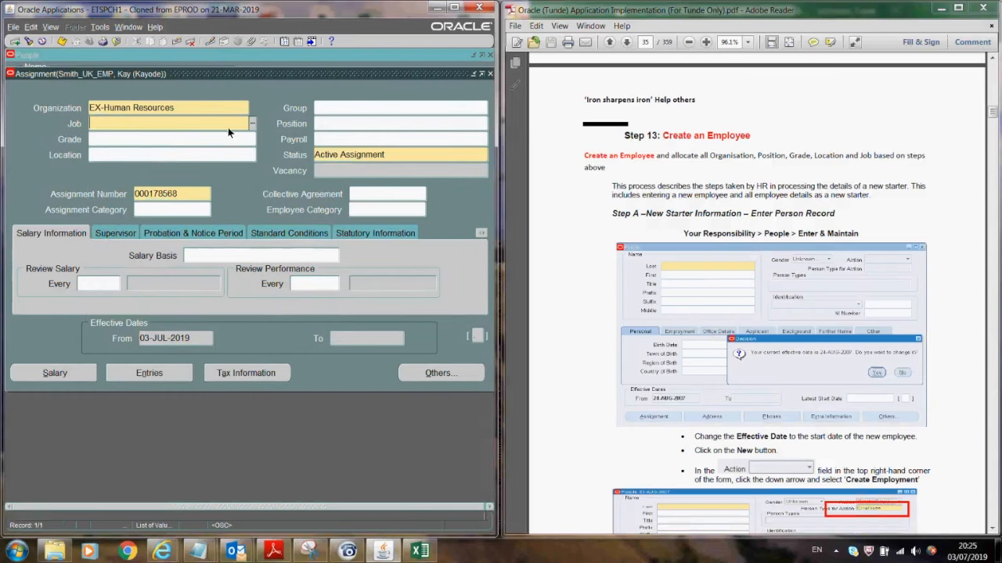
pyautogui.write('1')
pyautogui.press('Tab')
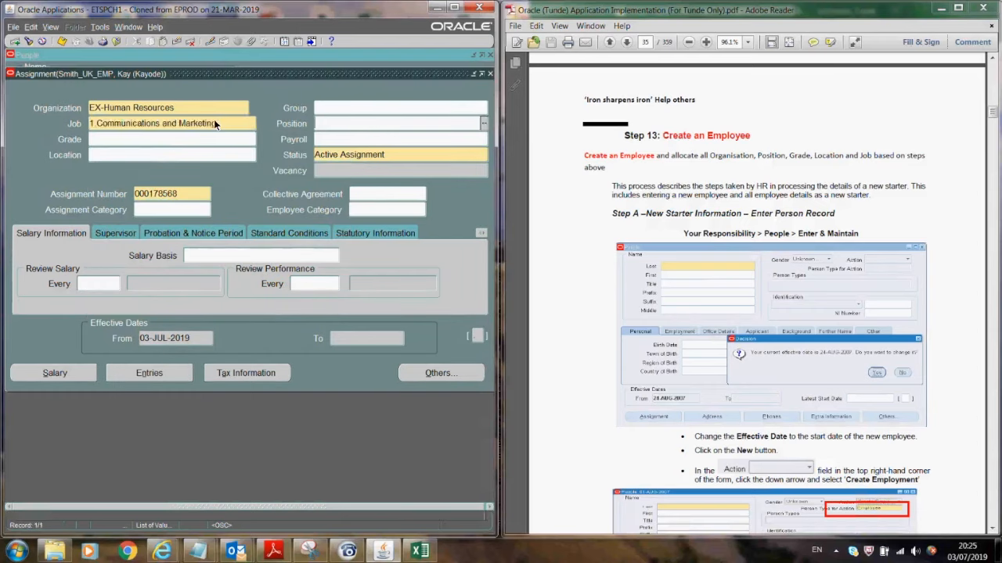
# - Set the assignment's grade to 1.Grade 1
pyautogui.click(145, 141)
pyautogui.click(253, 142)
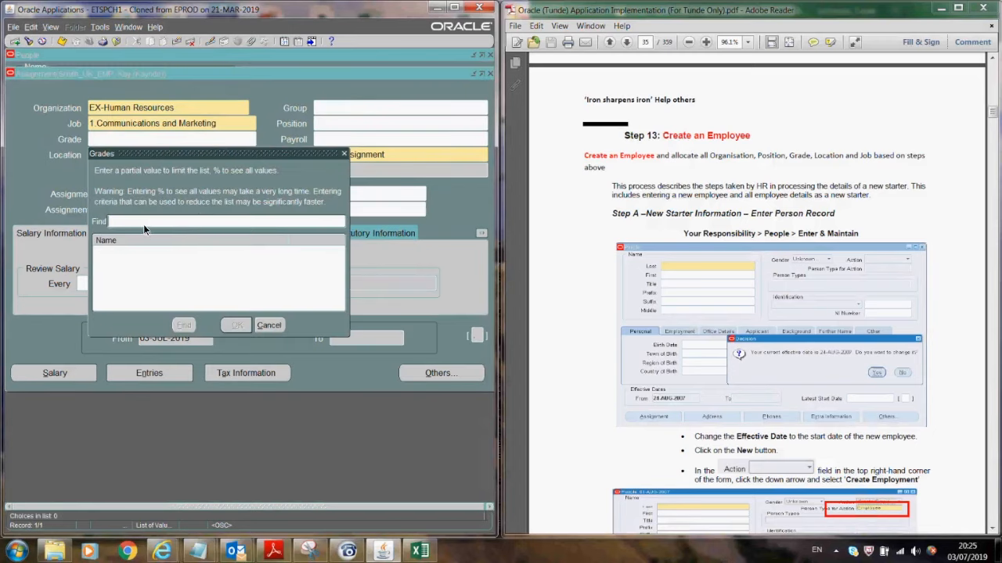
pyautogui.write('%')
pyautogui.click(187, 328)
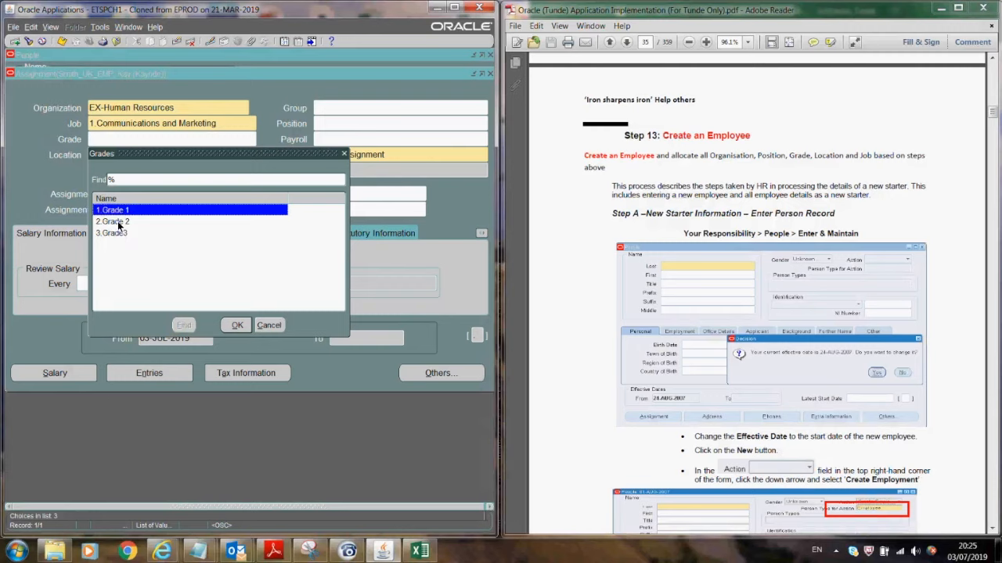
pyautogui.click(237, 328)
# - Look up the Excel locations by entering 'ex' in the Location field
pyautogui.click(159, 154)
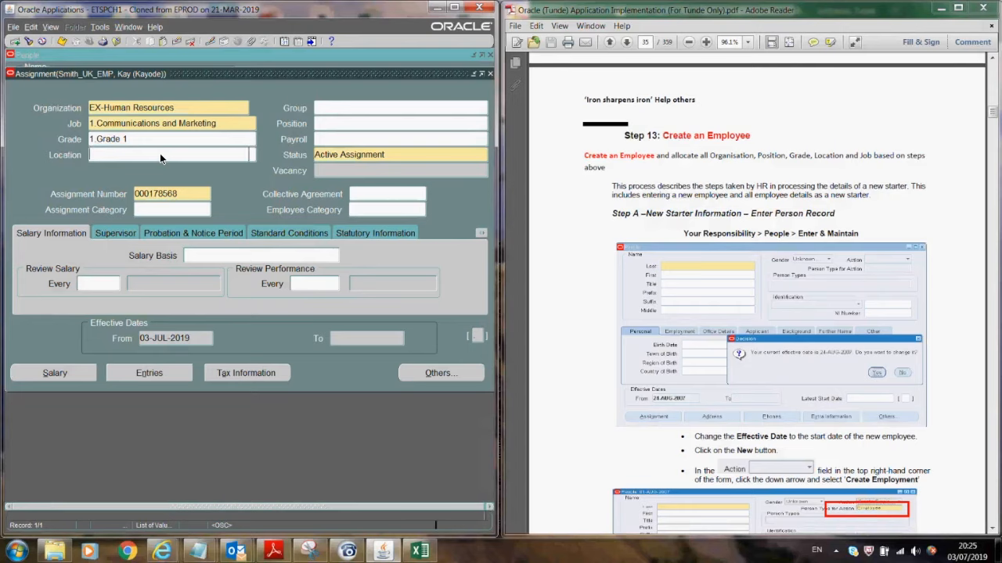
pyautogui.write('ex')
pyautogui.press('Tab')
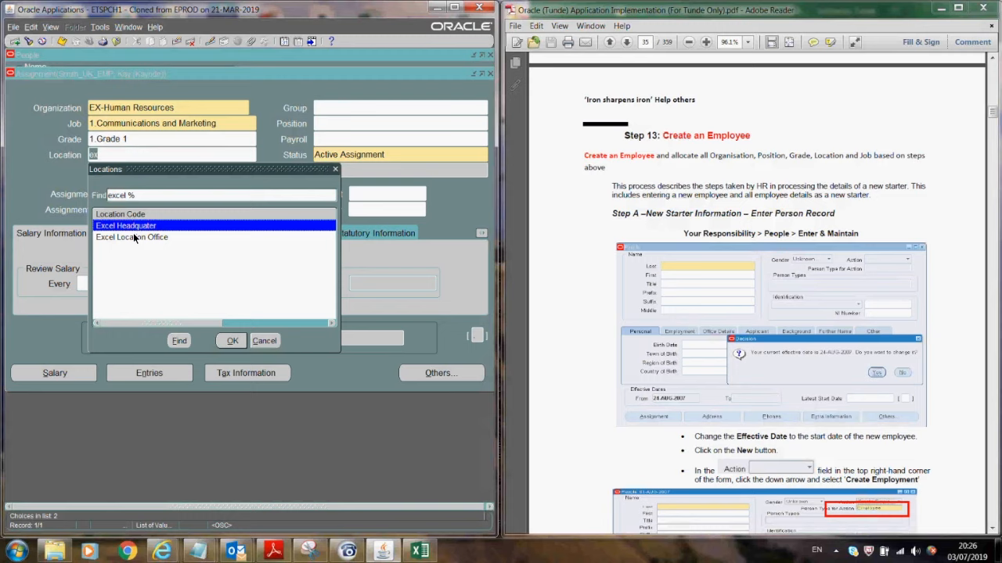
# - Cancel the Locations lookup, discard the unsaved assignment, and close the People form
pyautogui.click(266, 340)
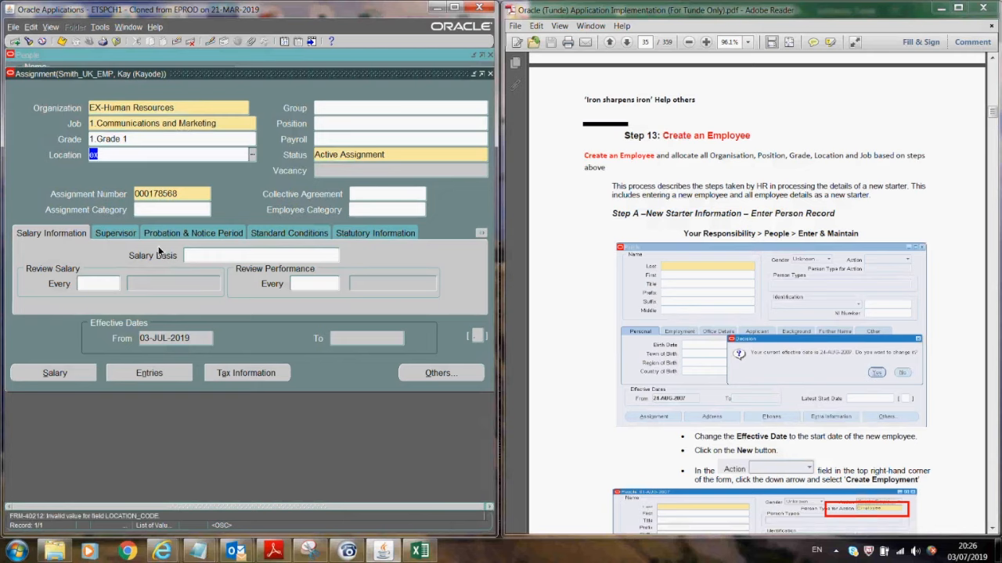
pyautogui.click(489, 73)
pyautogui.click(282, 310)
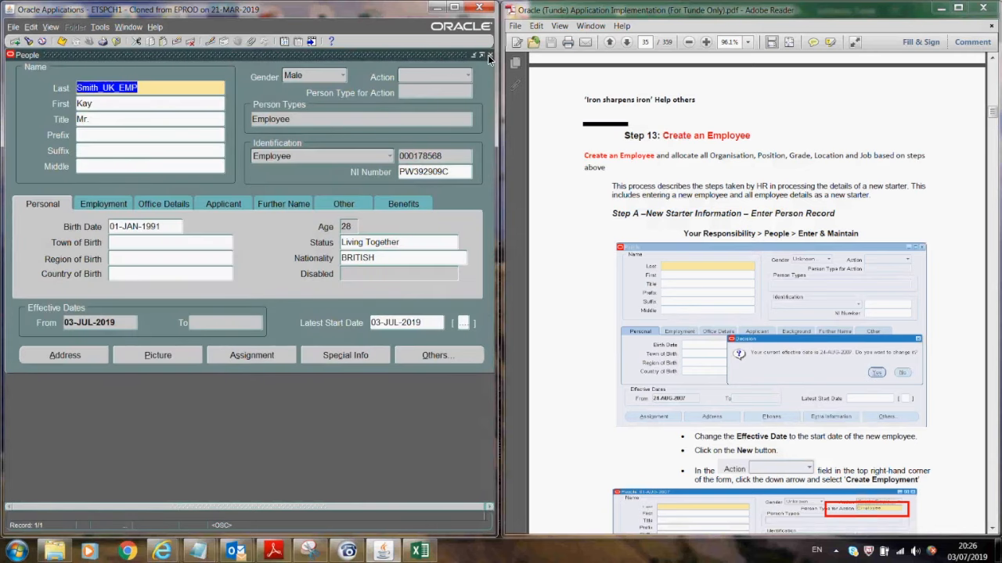
pyautogui.click(488, 55)
# - Collapse the Navigator tree, expand Payroll and select the Payment Methods function
pyautogui.click(30, 239)
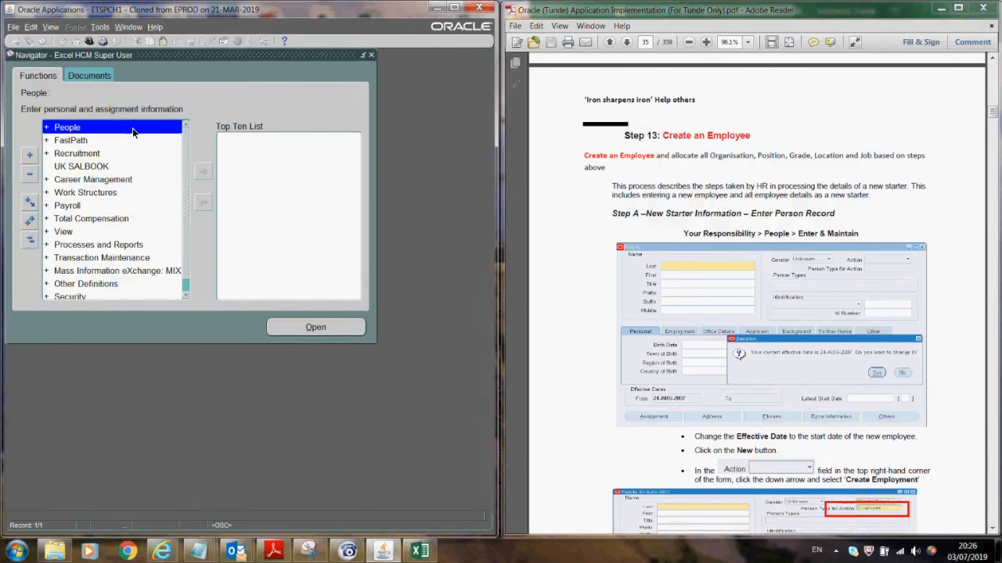
pyautogui.click(75, 207)
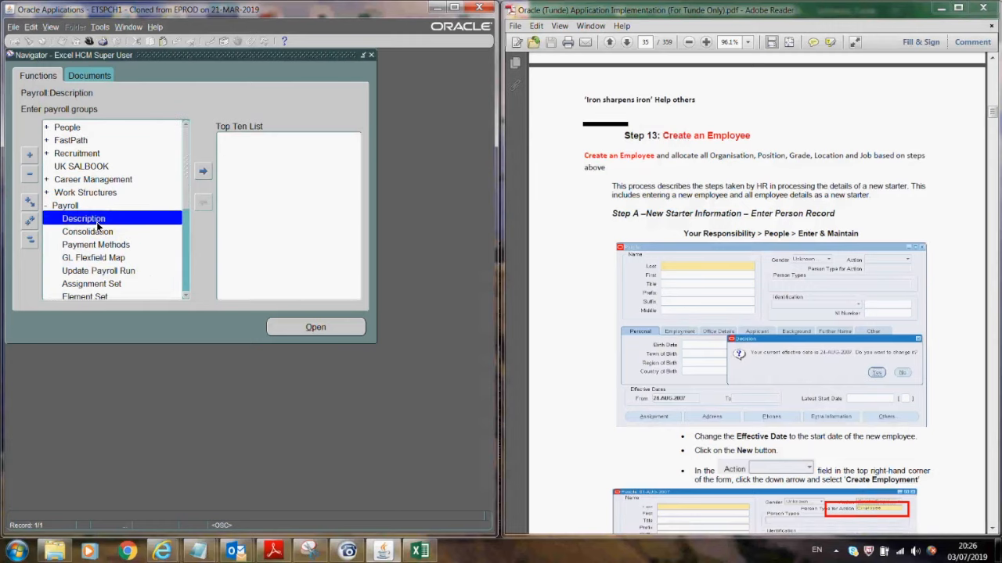
pyautogui.click(185, 295)
pyautogui.click(185, 296)
pyautogui.click(185, 296)
pyautogui.click(186, 295)
pyautogui.click(186, 296)
pyautogui.click(185, 296)
pyautogui.click(186, 296)
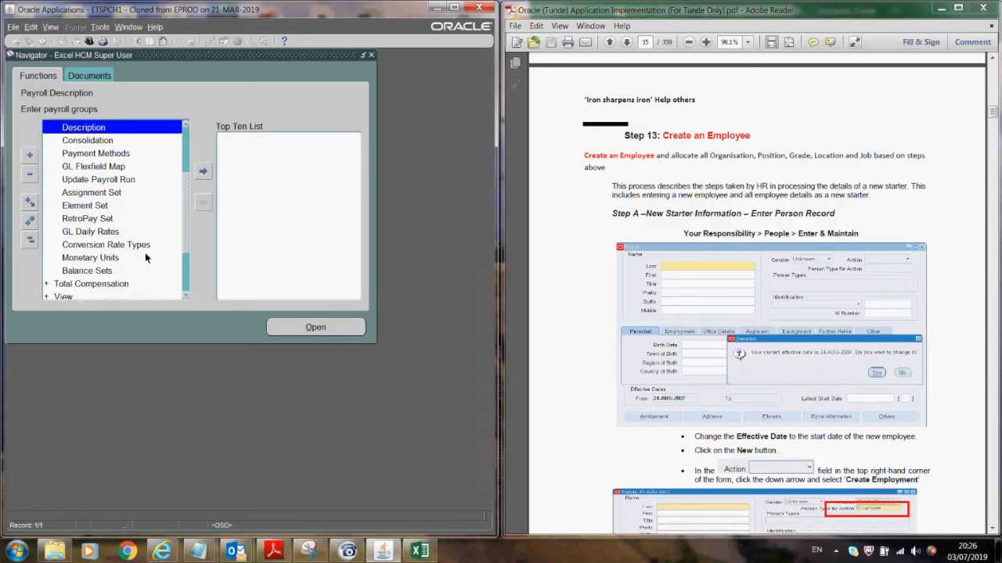
pyautogui.click(185, 295)
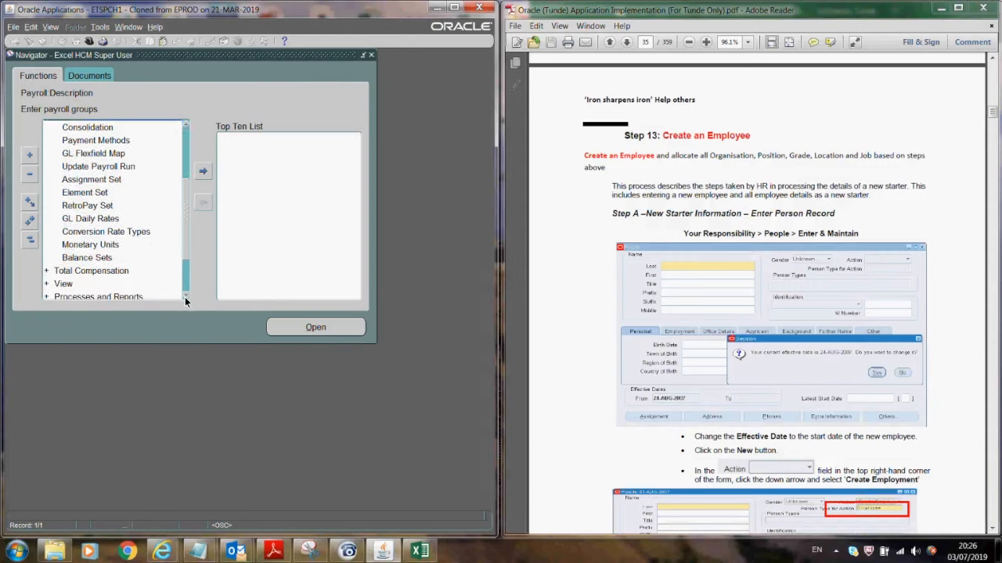
pyautogui.click(186, 123)
pyautogui.click(185, 123)
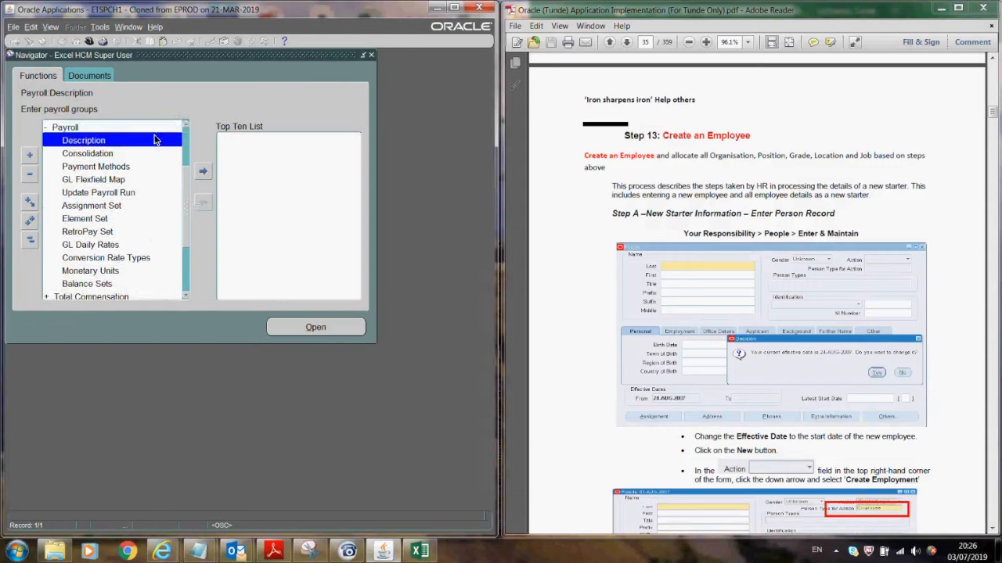
pyautogui.click(105, 167)
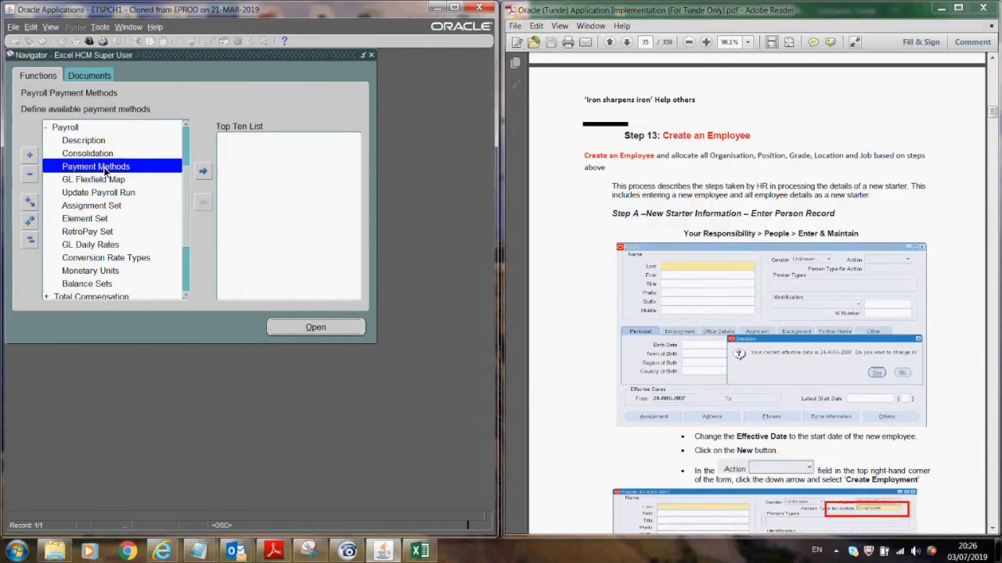
# - Open Payment Methods and change the effective date to 01-JAN-1951
pyautogui.doubleClick(105, 169)
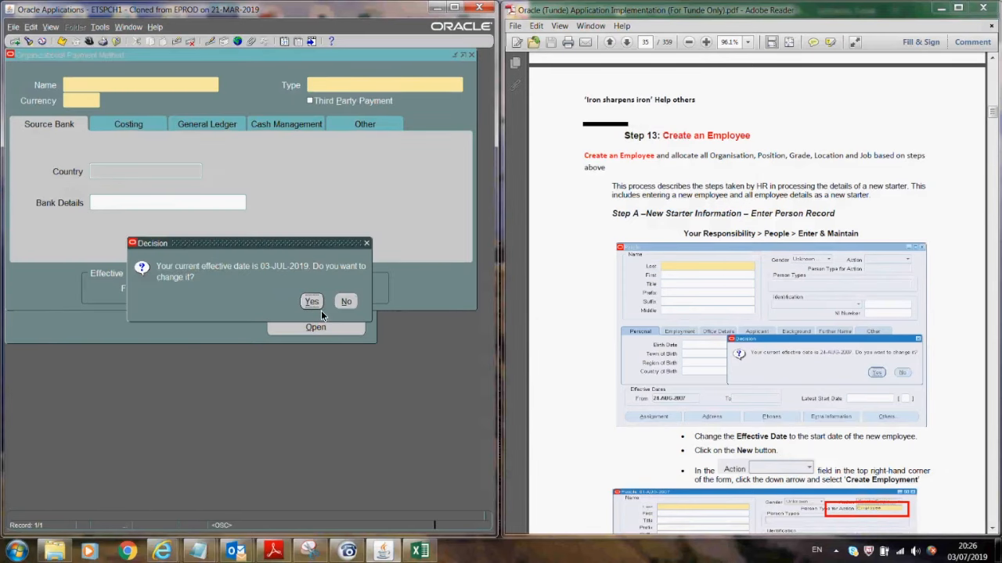
pyautogui.click(312, 302)
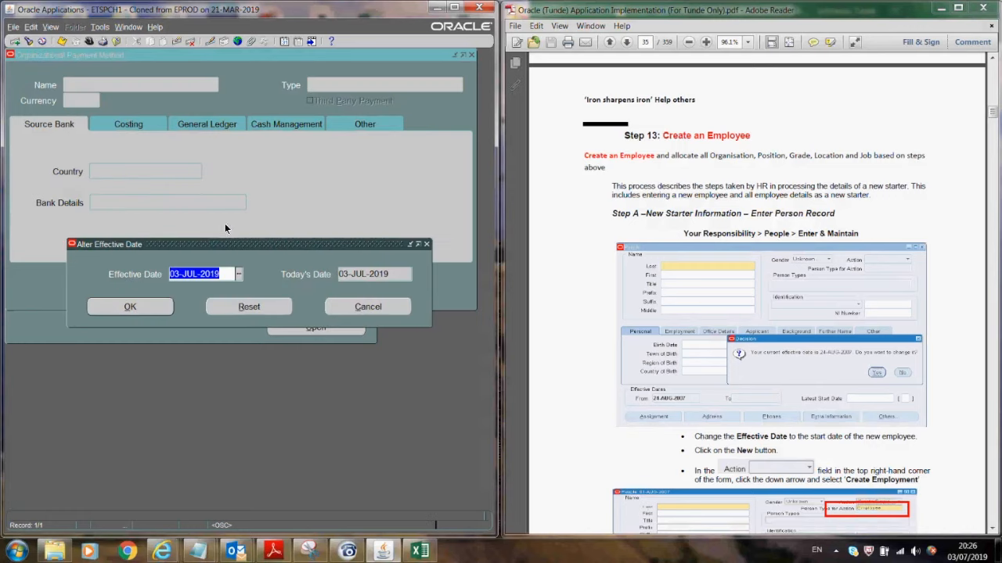
pyautogui.write('01-JAN')
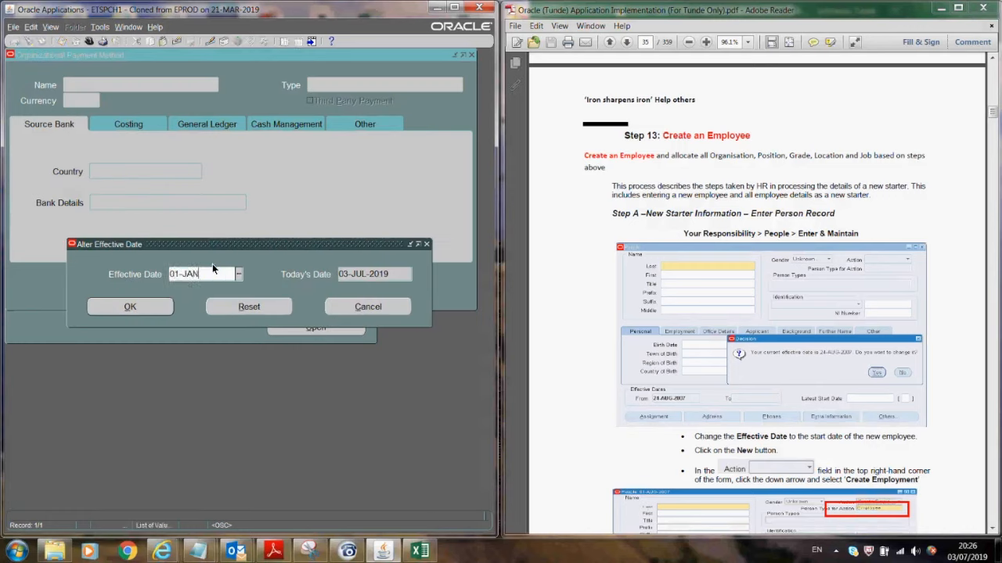
pyautogui.write('-1951')
pyautogui.press('Tab')
pyautogui.click(131, 306)
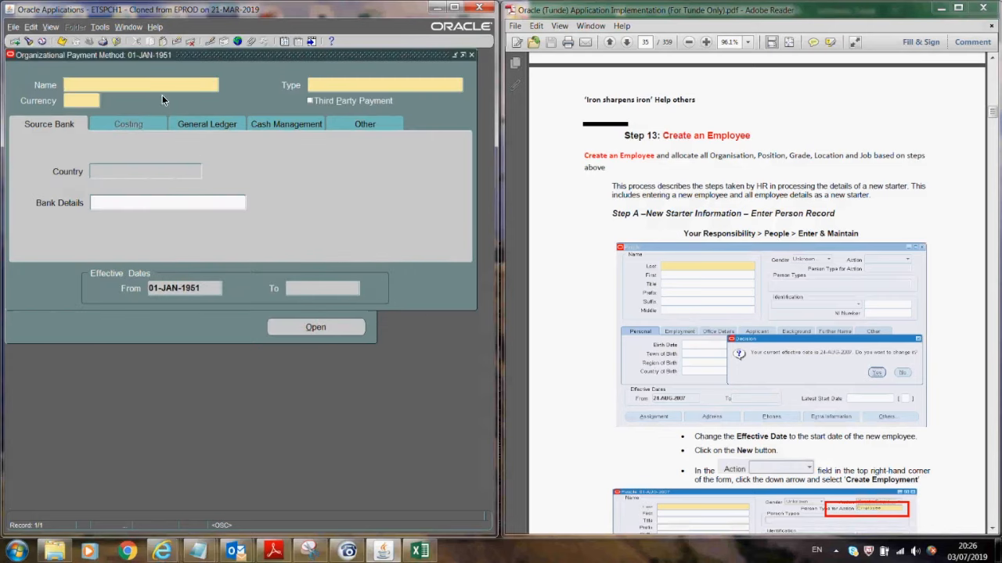
# - Enter the name 'Excel Direct Depo' and browse the payment types list
pyautogui.write('Excel Direct Deposit')
pyautogui.click(335, 86)
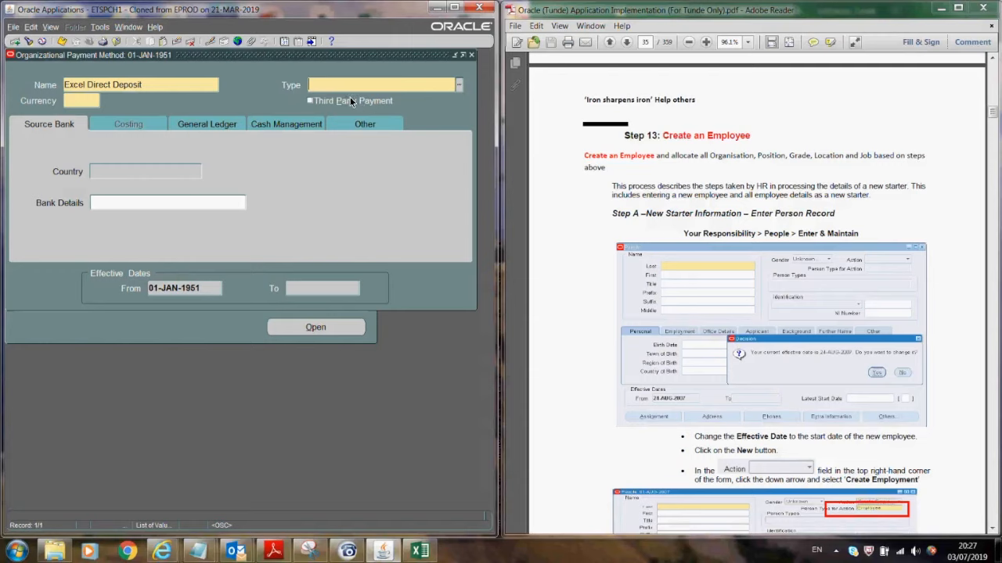
pyautogui.click(457, 86)
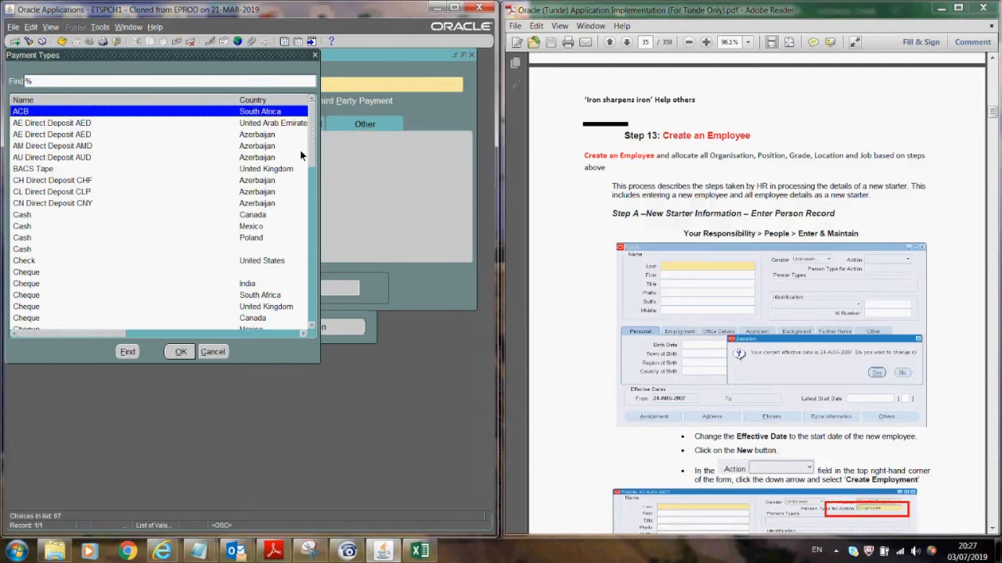
pyautogui.moveTo(310, 142); pyautogui.dragTo(298, 251)
pyautogui.scroll(-2, 296, 270)
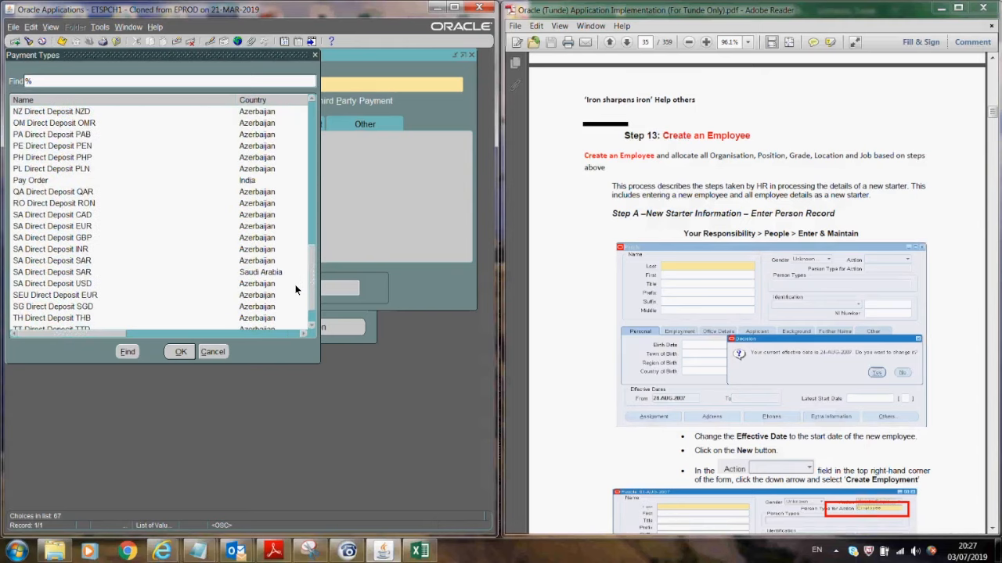
pyautogui.scroll(-1, 292, 313)
pyautogui.scroll(1, 291, 297)
pyautogui.scroll(1, 294, 280)
pyautogui.scroll(5, 295, 266)
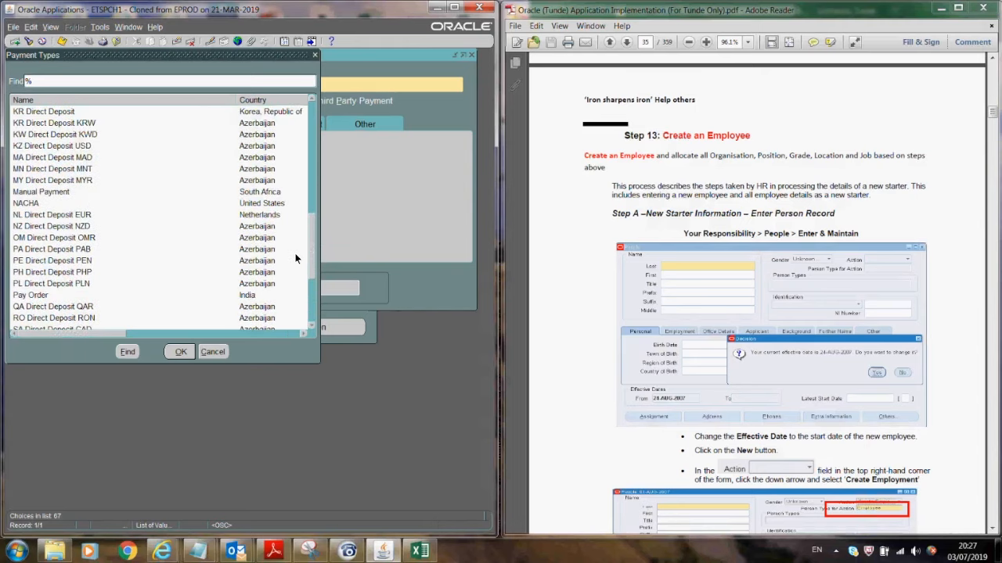
pyautogui.scroll(8, 298, 225)
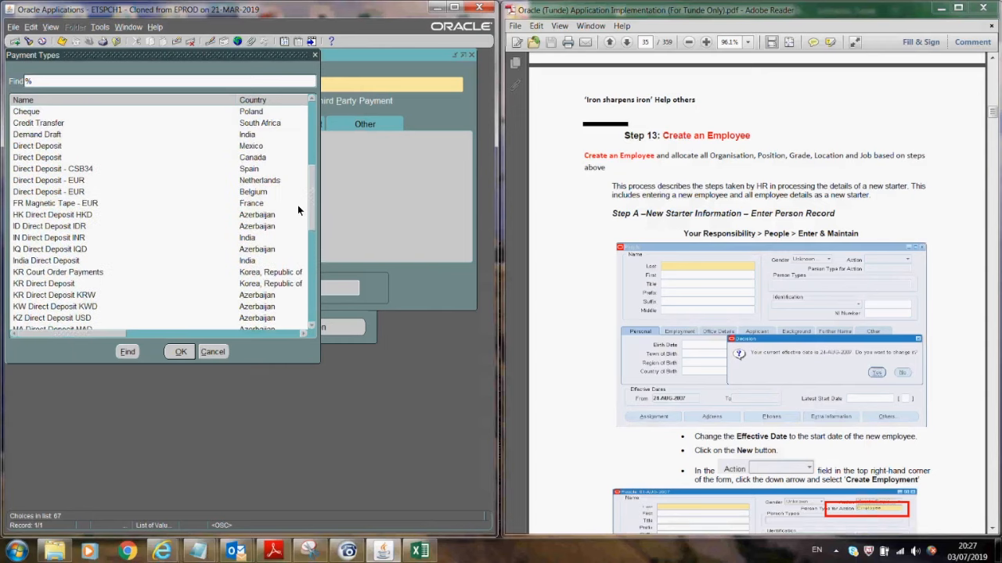
pyautogui.scroll(2, 300, 155)
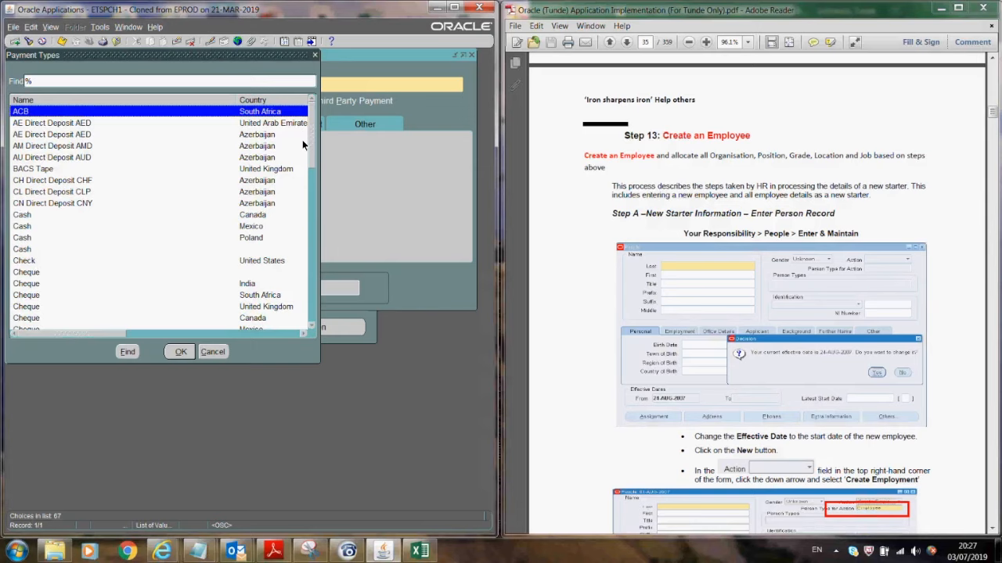
pyautogui.scroll(-3, 302, 138)
pyautogui.moveTo(300, 170); pyautogui.dragTo(299, 173)
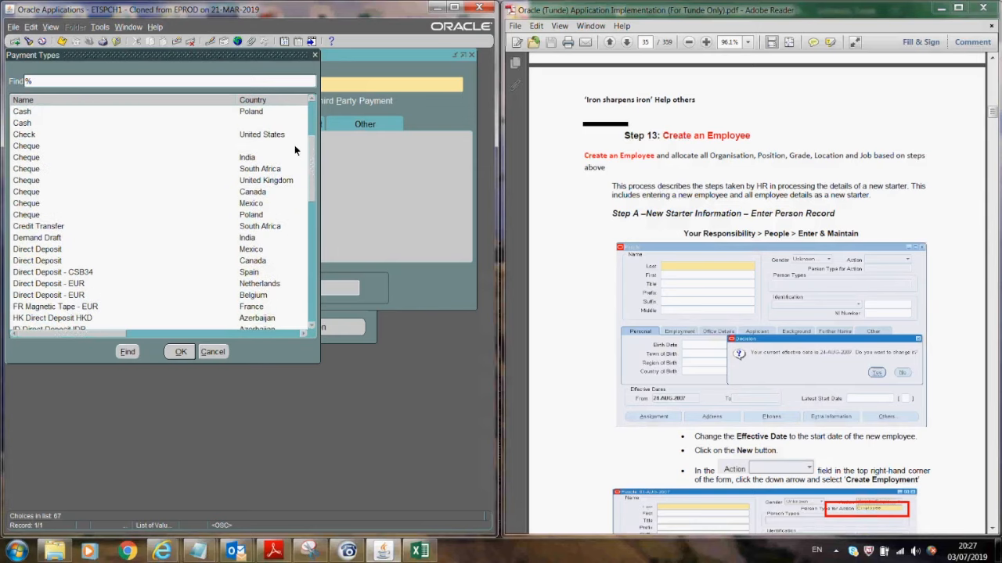
# - Dismiss the payment types list and close the form without saving
pyautogui.click(316, 54)
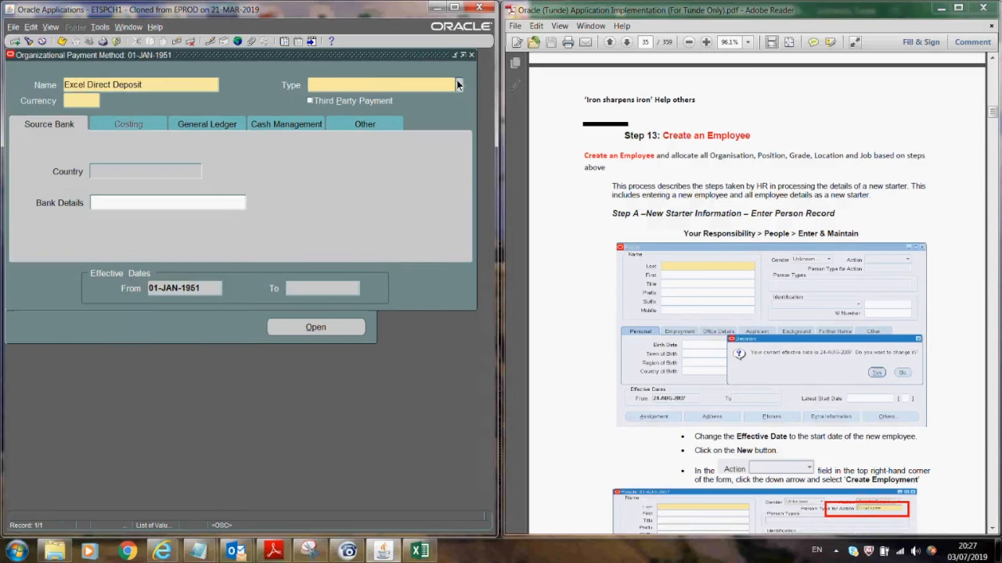
pyautogui.click(471, 55)
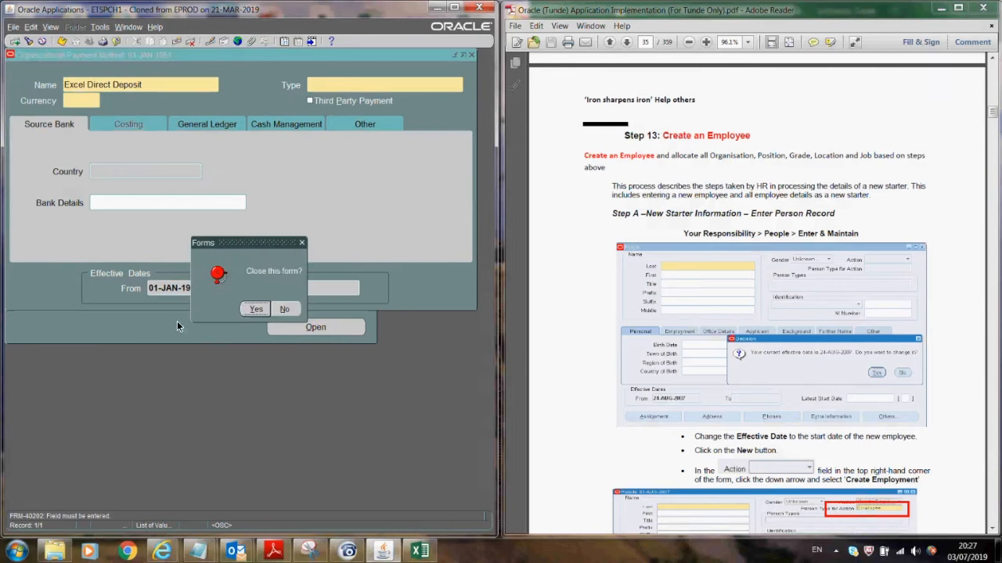
pyautogui.click(257, 314)
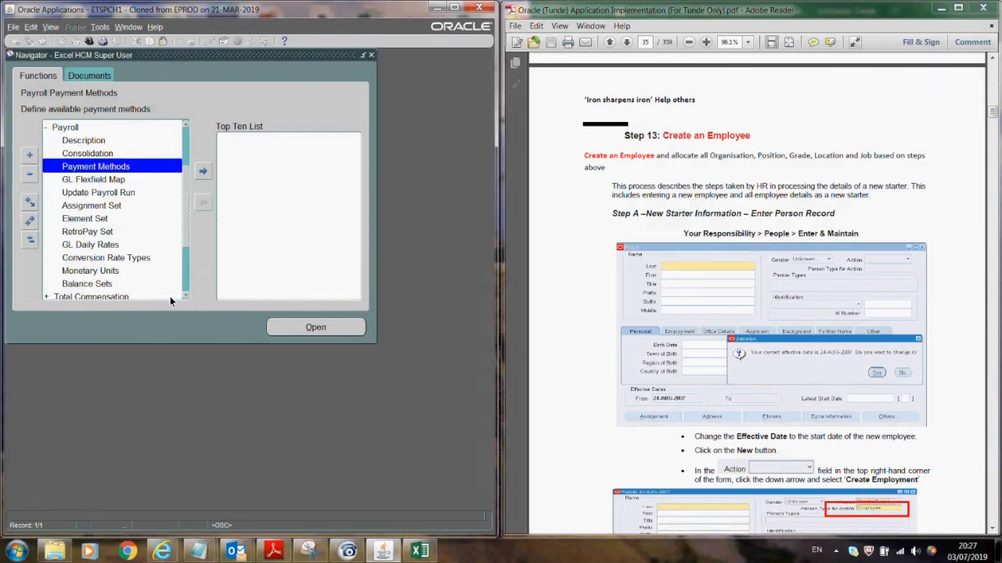
# - Reopen Payment Methods, keeping 01-JAN-1951, and name the method 'Excel Direct Deposit'
pyautogui.scroll(-5, 183, 296)
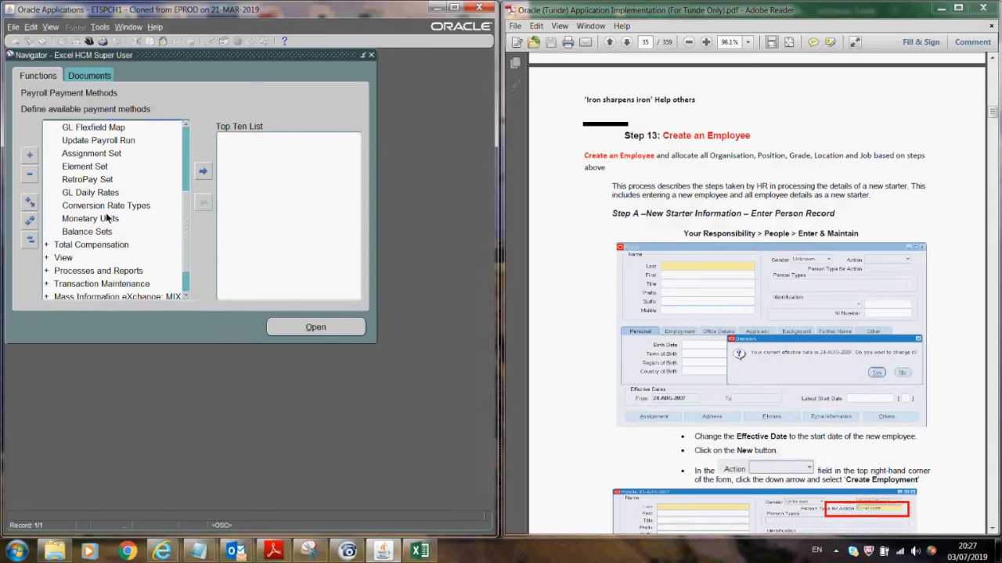
pyautogui.click(186, 123)
pyautogui.click(185, 123)
pyautogui.click(186, 123)
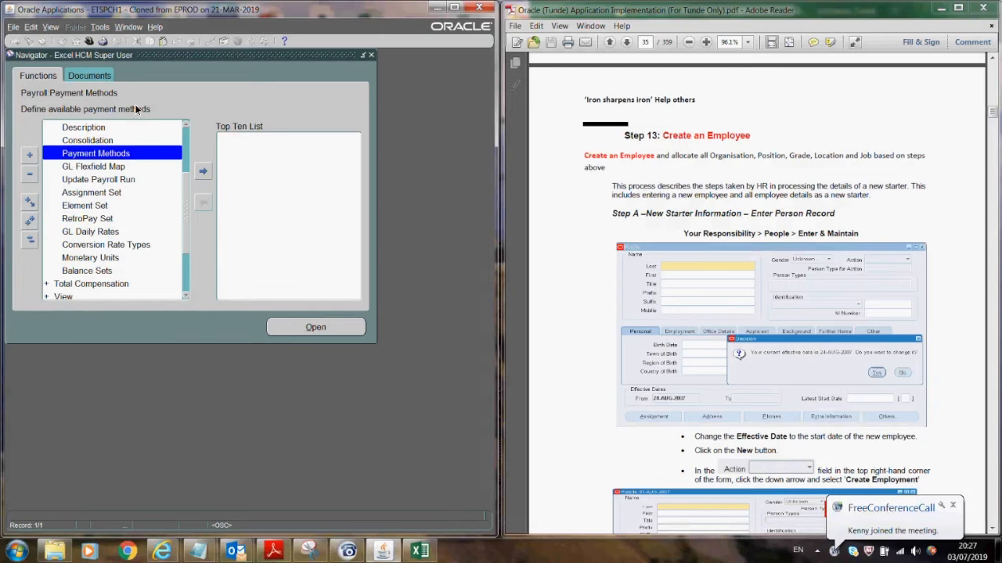
pyautogui.click(288, 329)
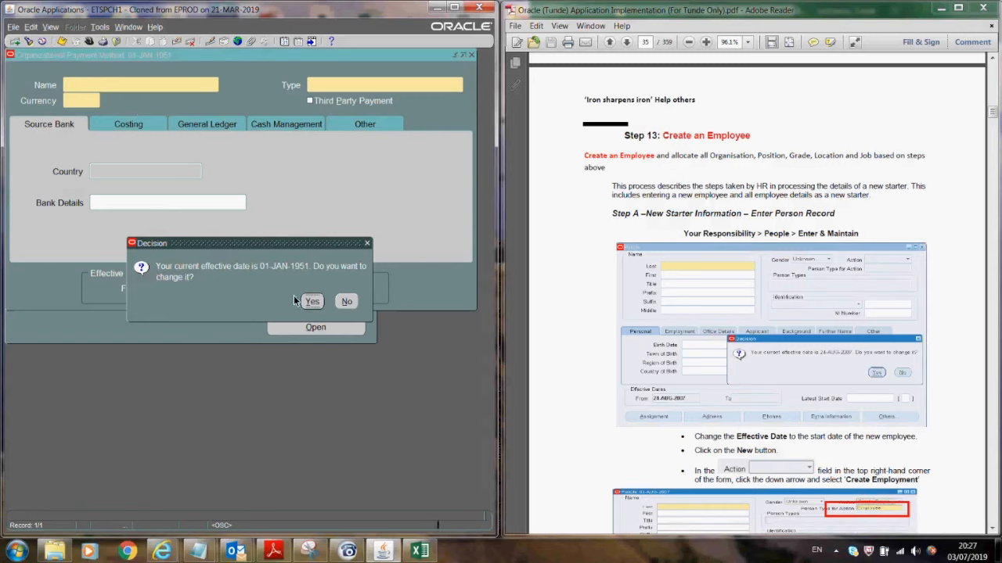
pyautogui.click(346, 302)
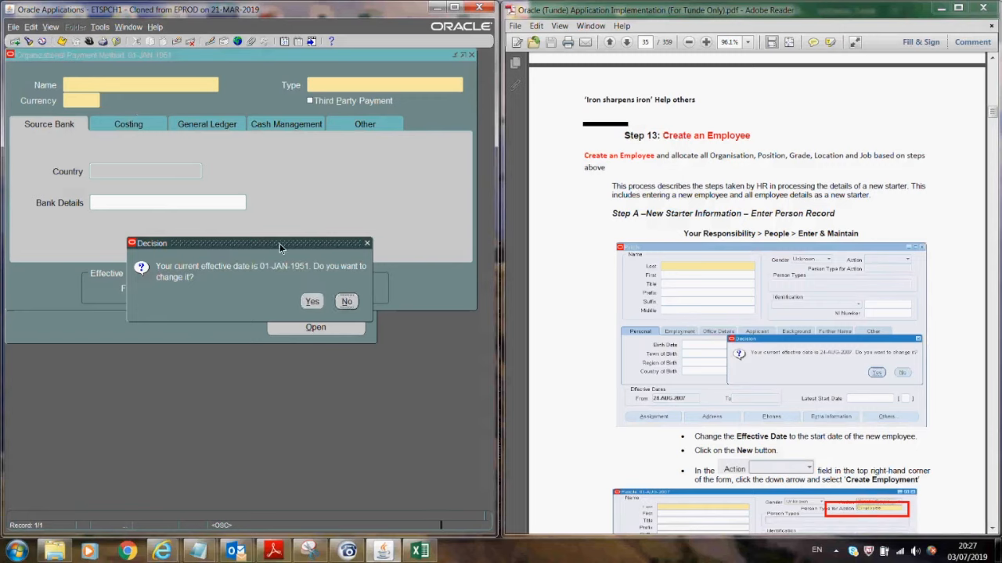
pyautogui.click(86, 85)
pyautogui.write('Excel Direct Depos')
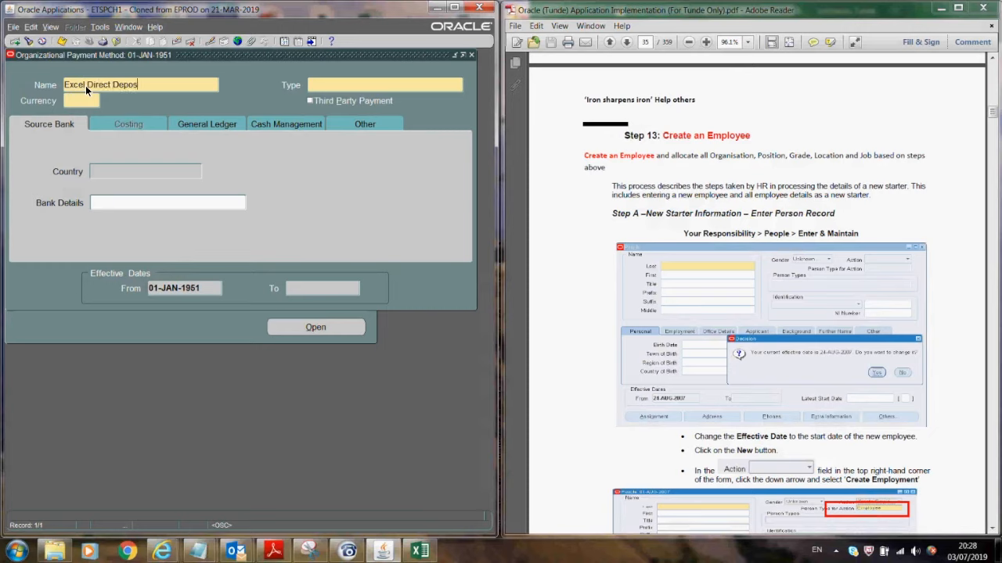
pyautogui.write('it')
# - Choose BACS Tape (United Kingdom) as the payment type from the list of values
pyautogui.click(354, 85)
pyautogui.hotkey('ctrl', 'l')
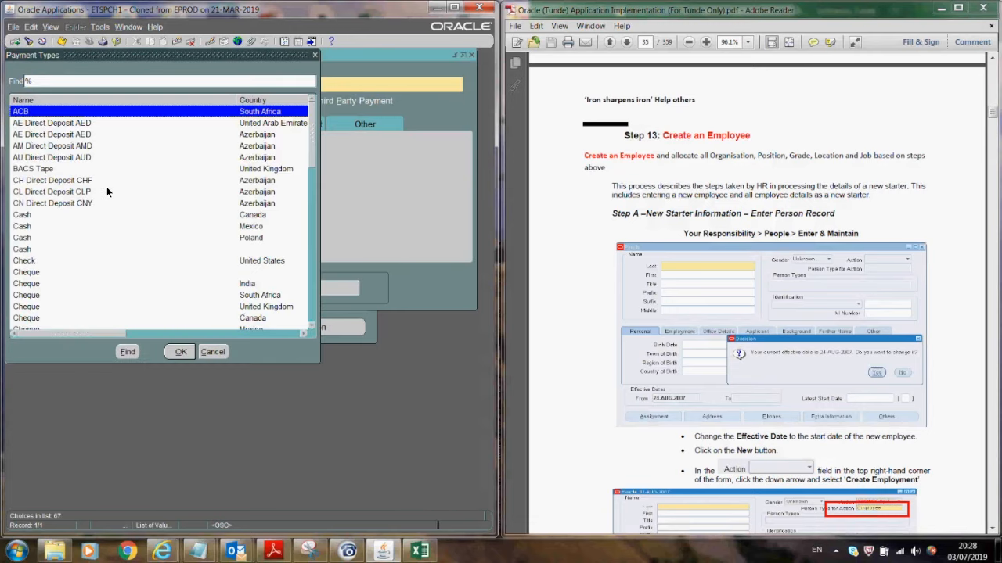
pyautogui.click(312, 327)
pyautogui.click(313, 326)
pyautogui.click(312, 326)
pyautogui.click(313, 326)
pyautogui.click(314, 327)
pyautogui.click(313, 326)
pyautogui.click(313, 327)
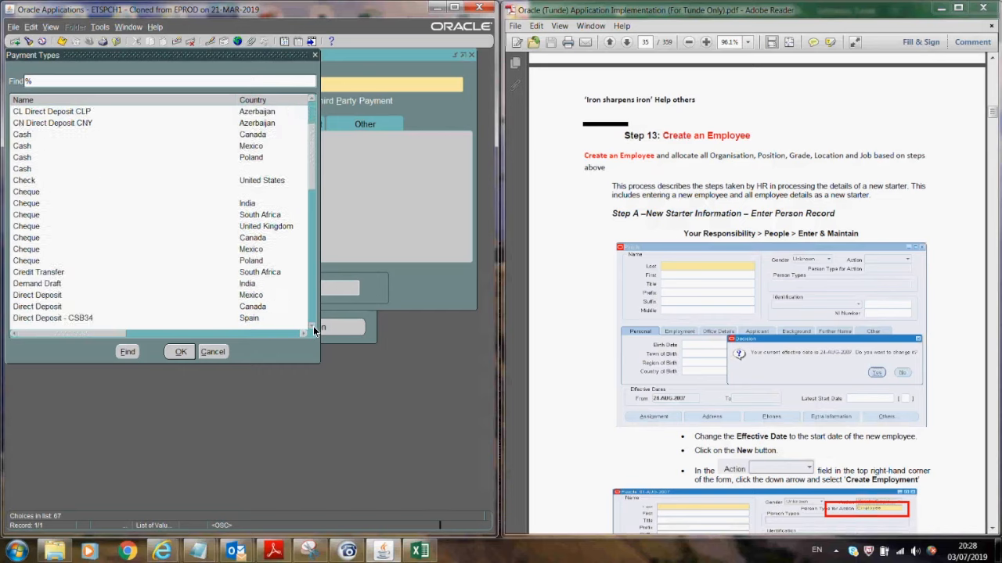
pyautogui.click(313, 326)
pyautogui.click(313, 327)
pyautogui.click(313, 326)
pyautogui.click(313, 326)
pyautogui.click(313, 326)
pyautogui.click(313, 326)
pyautogui.click(313, 326)
pyautogui.click(313, 327)
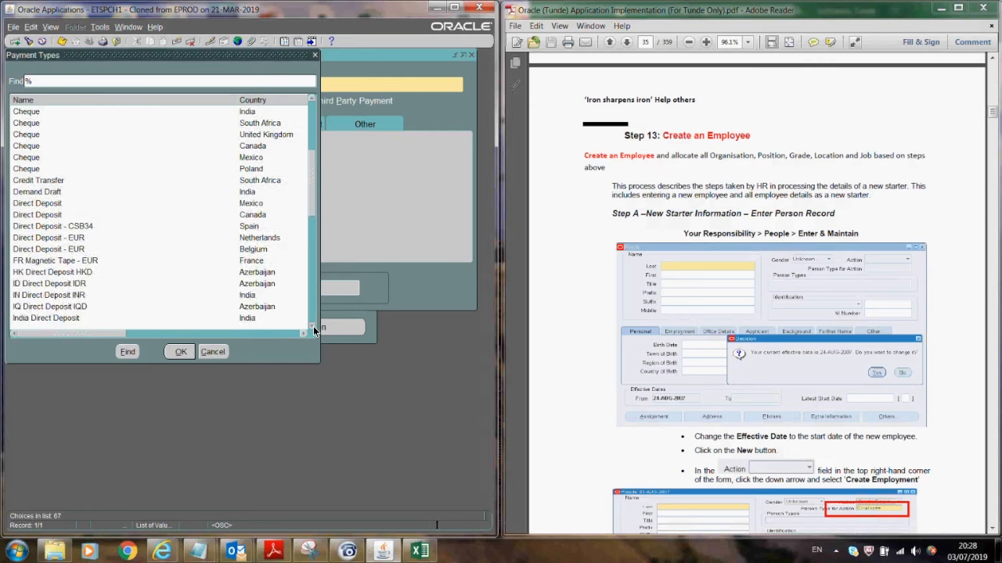
pyautogui.click(313, 327)
pyautogui.click(313, 326)
pyautogui.click(313, 326)
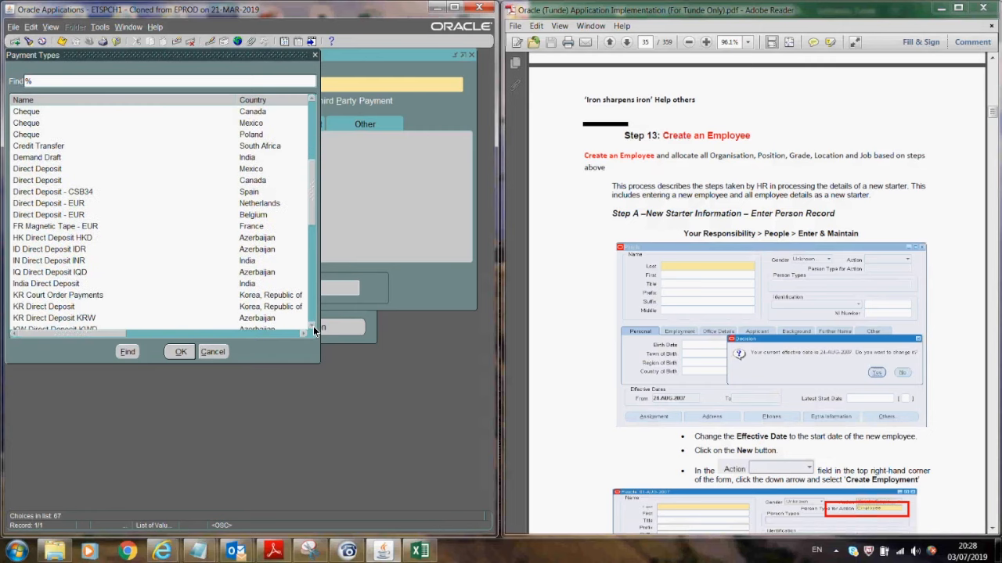
pyautogui.click(313, 326)
pyautogui.click(313, 326)
pyautogui.click(313, 327)
pyautogui.click(313, 326)
pyautogui.click(314, 327)
pyautogui.click(313, 327)
pyautogui.click(313, 326)
pyautogui.click(314, 326)
pyautogui.click(313, 326)
pyautogui.click(313, 327)
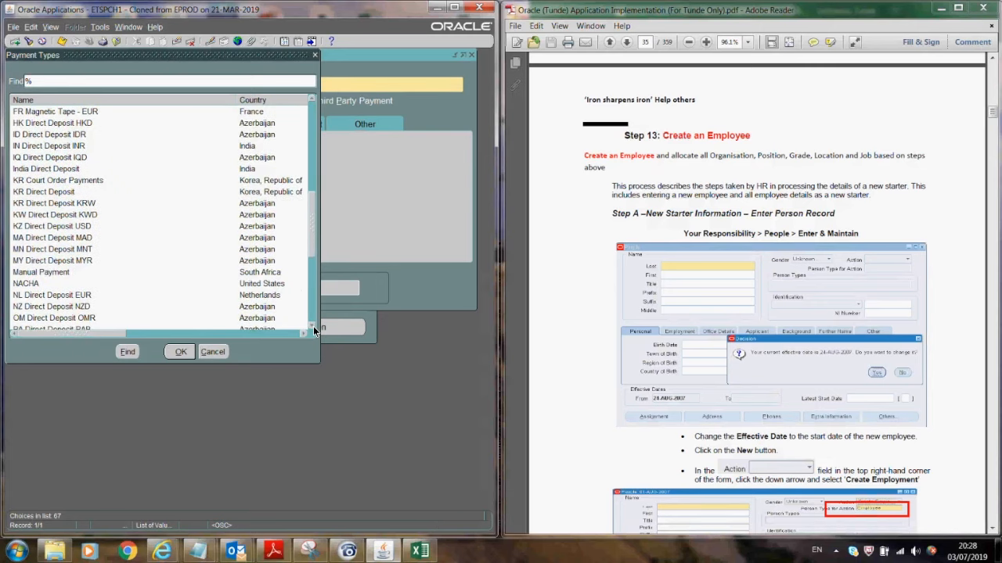
pyautogui.click(313, 327)
pyautogui.click(313, 326)
pyautogui.click(313, 326)
pyautogui.click(313, 327)
pyautogui.click(313, 327)
pyautogui.click(313, 327)
pyautogui.click(313, 327)
pyautogui.click(313, 326)
pyautogui.click(313, 326)
pyautogui.click(313, 327)
pyautogui.click(313, 326)
pyautogui.click(313, 326)
pyautogui.click(313, 326)
pyautogui.click(313, 326)
pyautogui.click(313, 326)
pyautogui.click(313, 326)
pyautogui.click(313, 327)
pyautogui.click(313, 327)
pyautogui.click(313, 326)
pyautogui.click(313, 326)
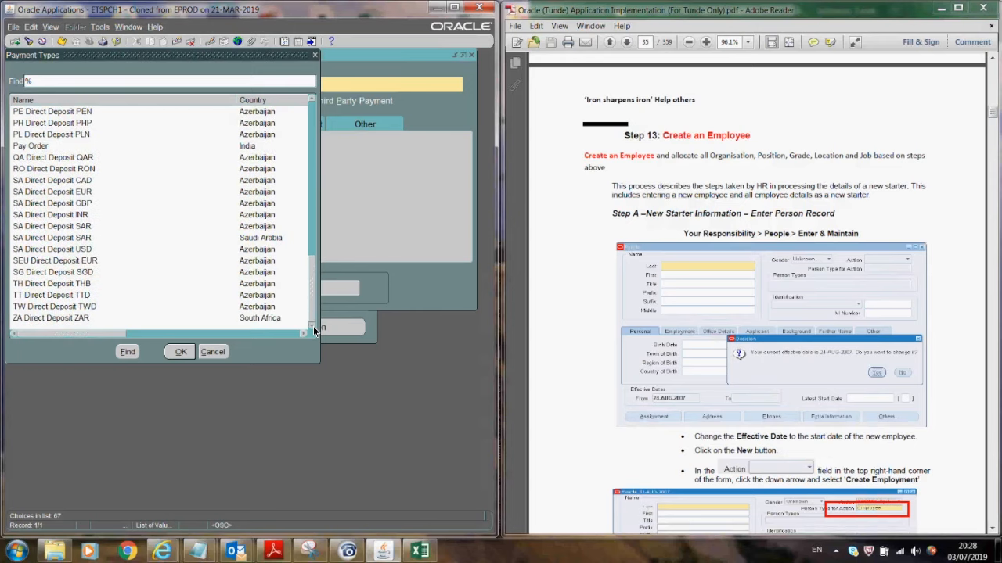
pyautogui.moveTo(310, 299); pyautogui.dragTo(305, 183)
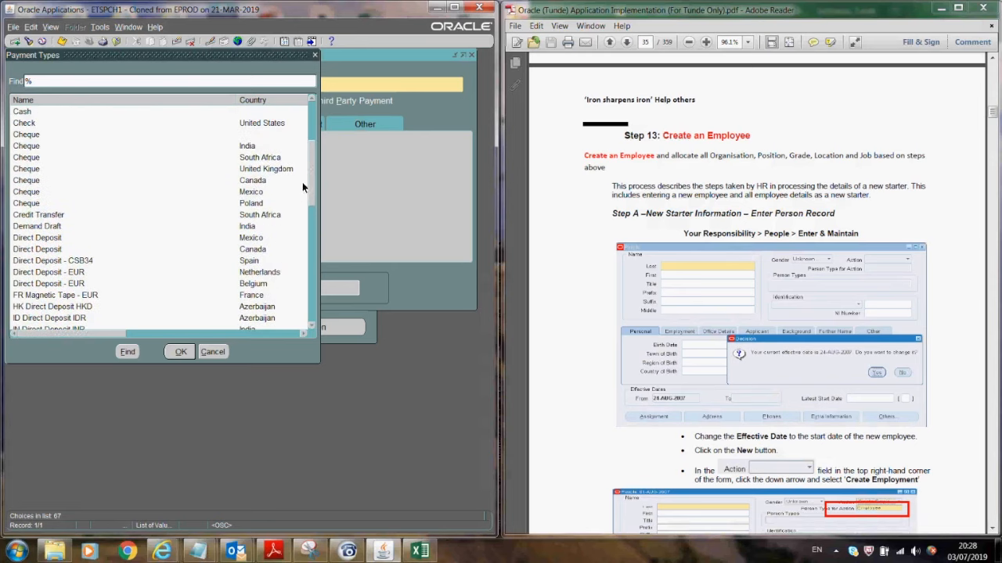
pyautogui.moveTo(310, 182); pyautogui.dragTo(302, 141)
pyautogui.click(180, 169)
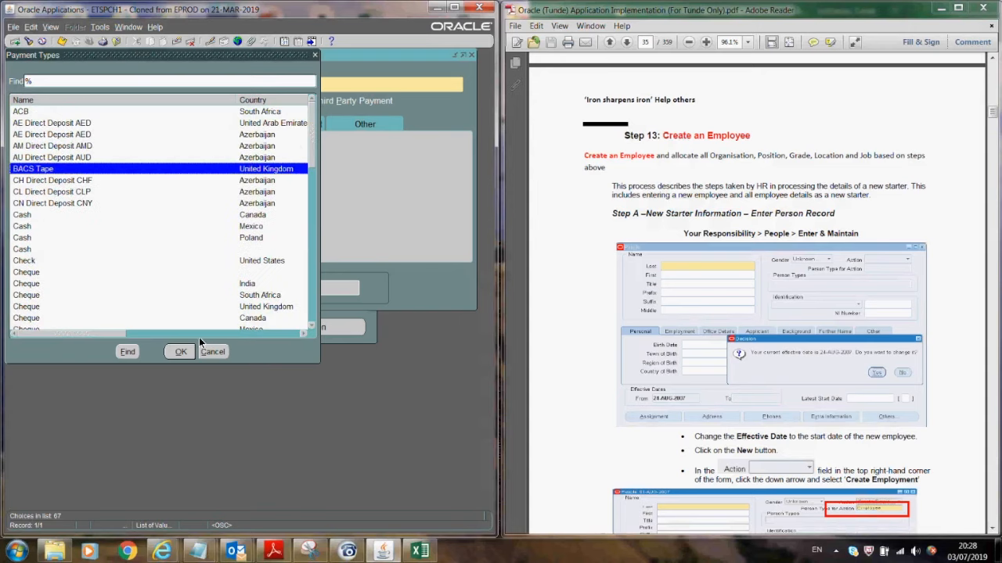
pyautogui.click(180, 353)
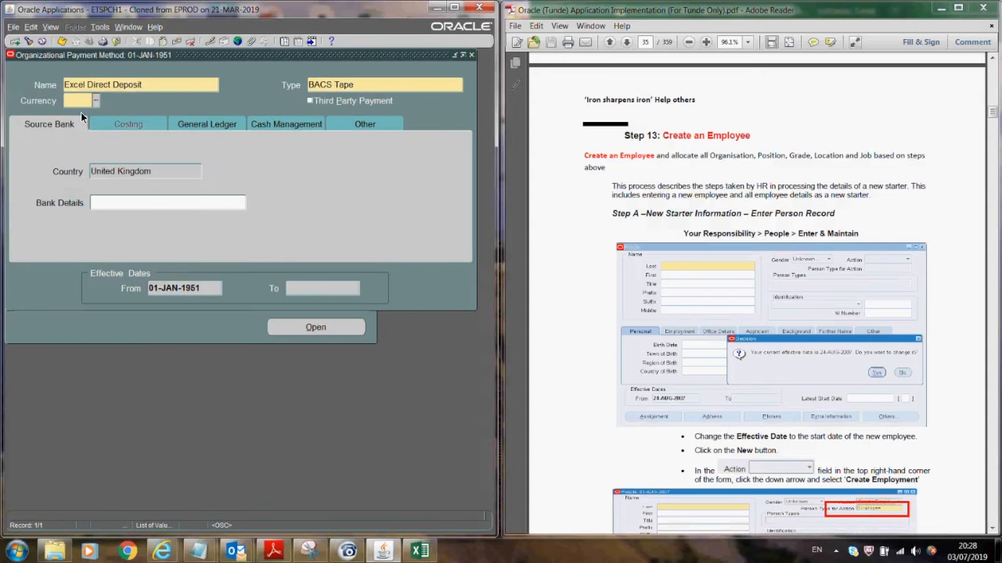
# - Enter GBP as the currency and attempt a save, which reports missing bank details
pyautogui.write('GBP')
pyautogui.press('Tab')
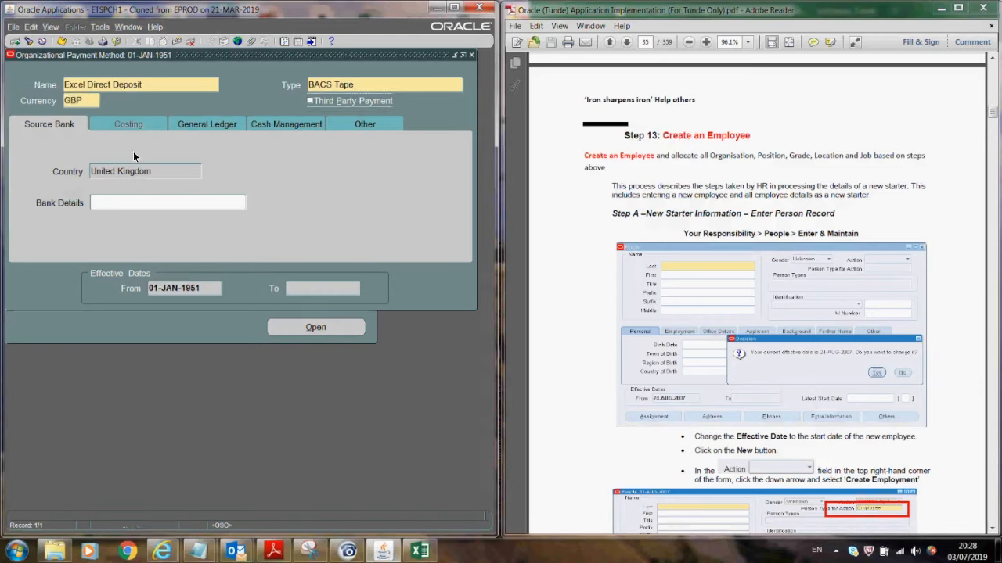
pyautogui.click(62, 42)
pyautogui.click(326, 300)
# - Enter Barclays Bank in the GB bank details
pyautogui.click(158, 203)
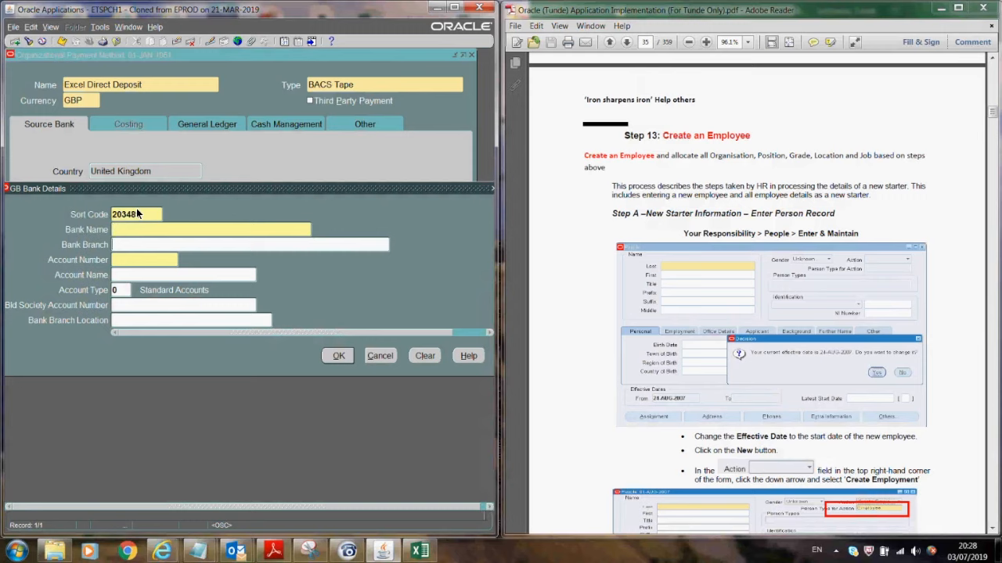
pyautogui.click(130, 229)
pyautogui.write('Barclays Bank')
pyautogui.press('Tab')
pyautogui.press('Tab')
pyautogui.click(338, 356)
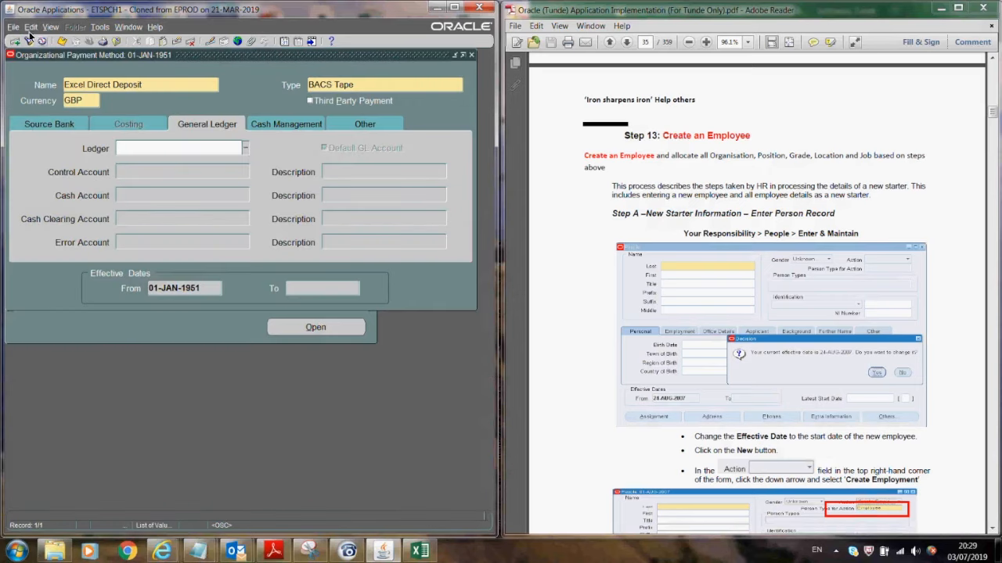
# - Add BACS user number 123 and save the payment method
pyautogui.click(63, 43)
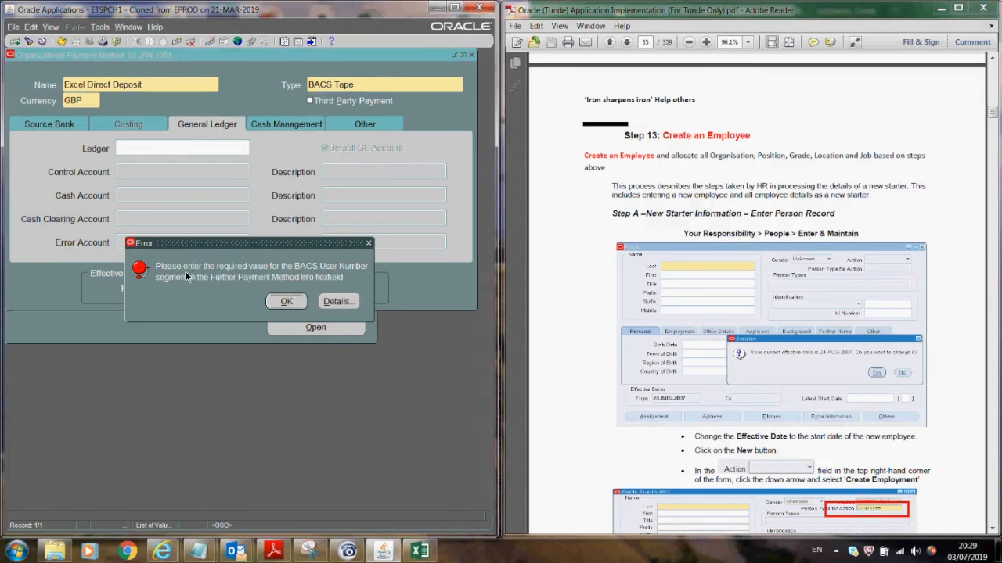
pyautogui.click(269, 299)
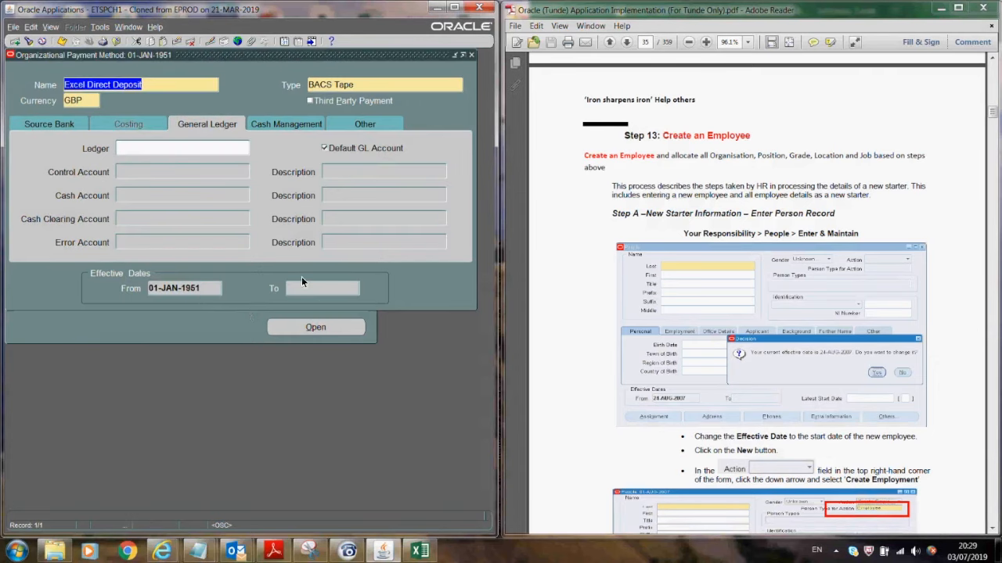
pyautogui.click(356, 124)
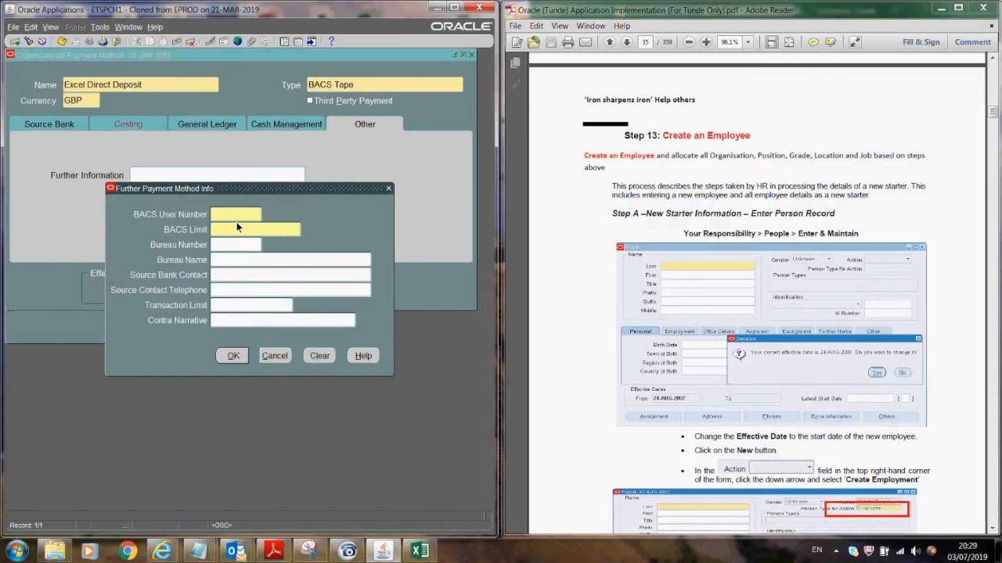
pyautogui.write('123')
pyautogui.click(235, 356)
pyautogui.click(61, 41)
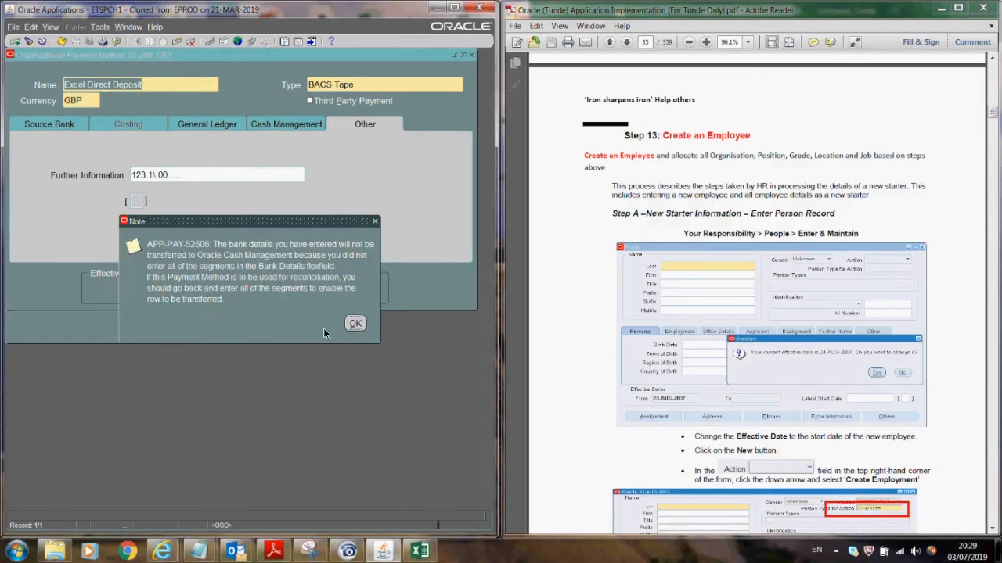
pyautogui.click(354, 324)
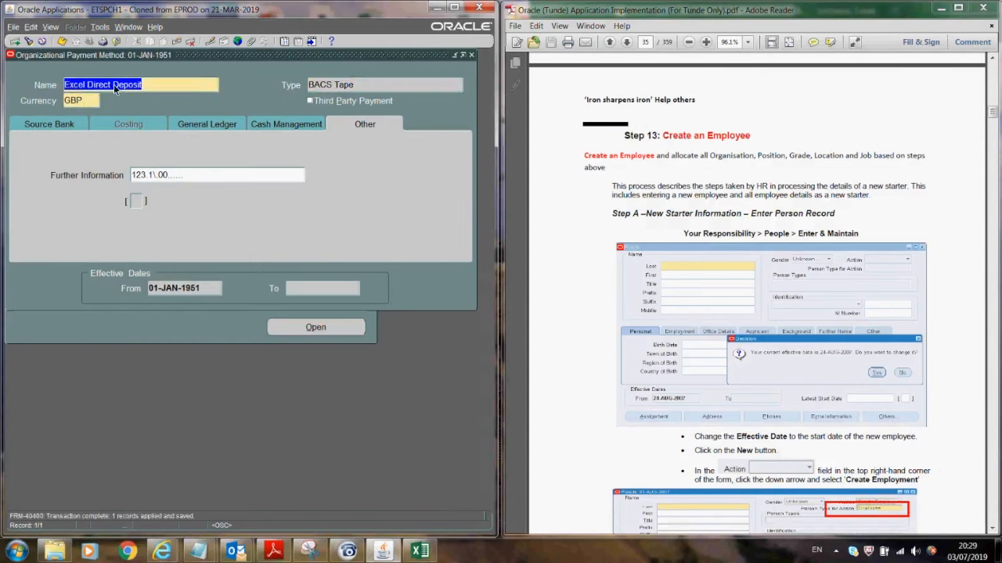
# - Close the payment method and open the payroll Description form, keeping the effective date
pyautogui.click(471, 54)
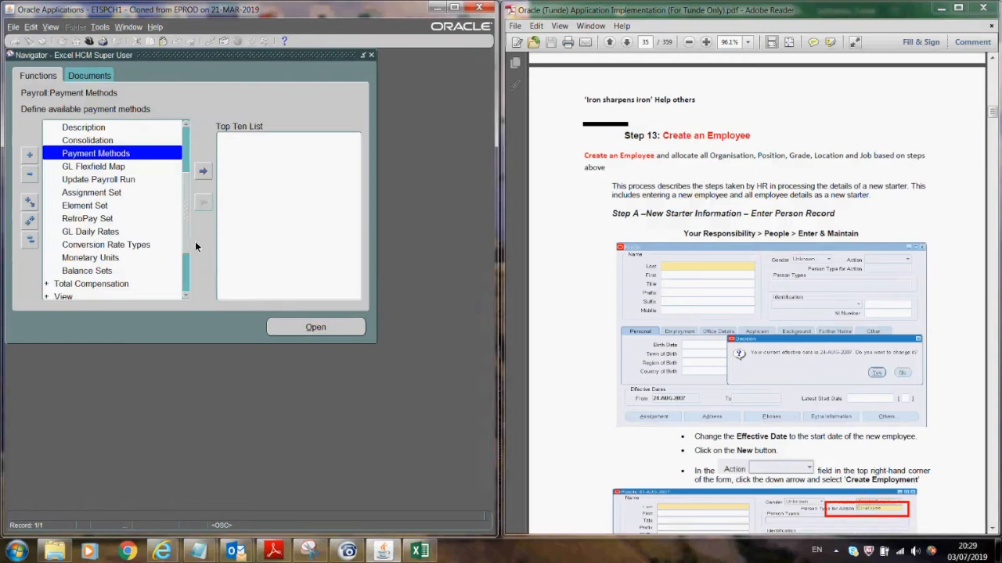
pyautogui.click(185, 127)
pyautogui.click(185, 126)
pyautogui.click(186, 127)
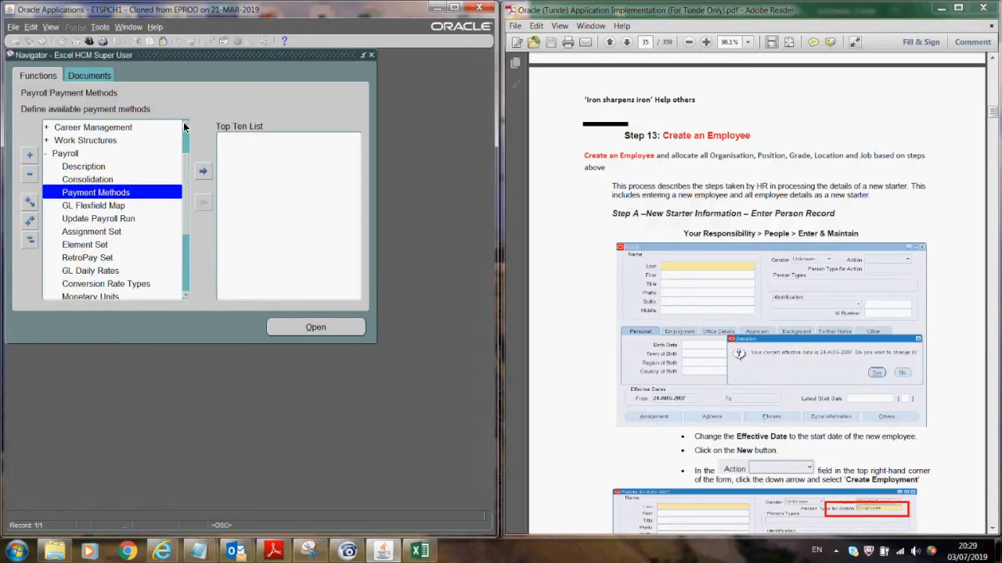
pyautogui.click(96, 167)
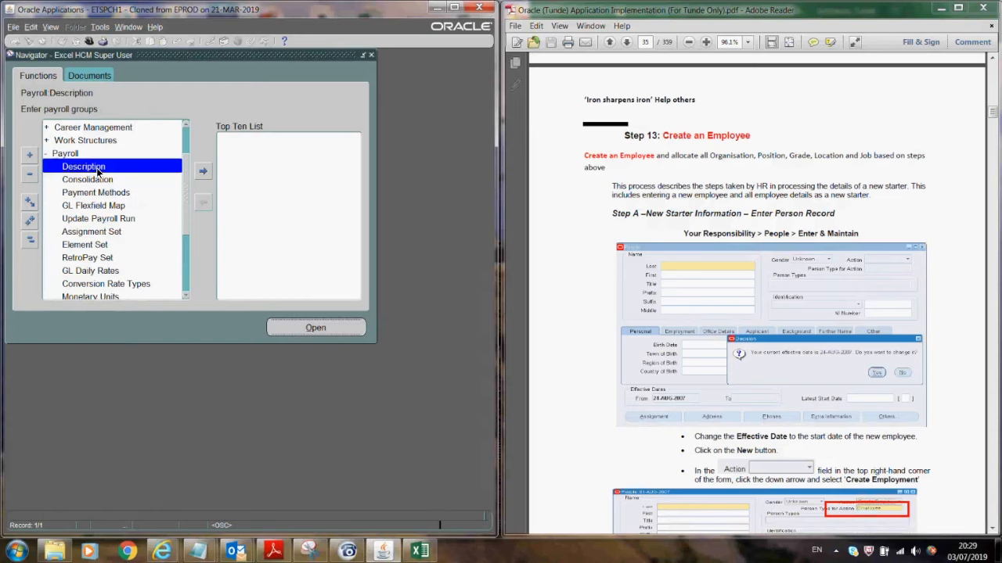
pyautogui.doubleClick(96, 167)
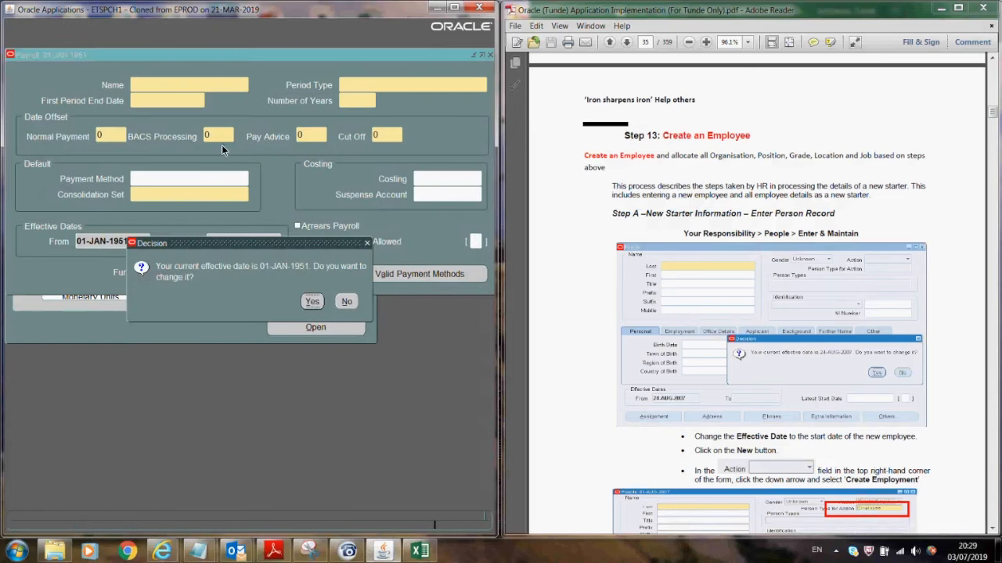
pyautogui.click(348, 302)
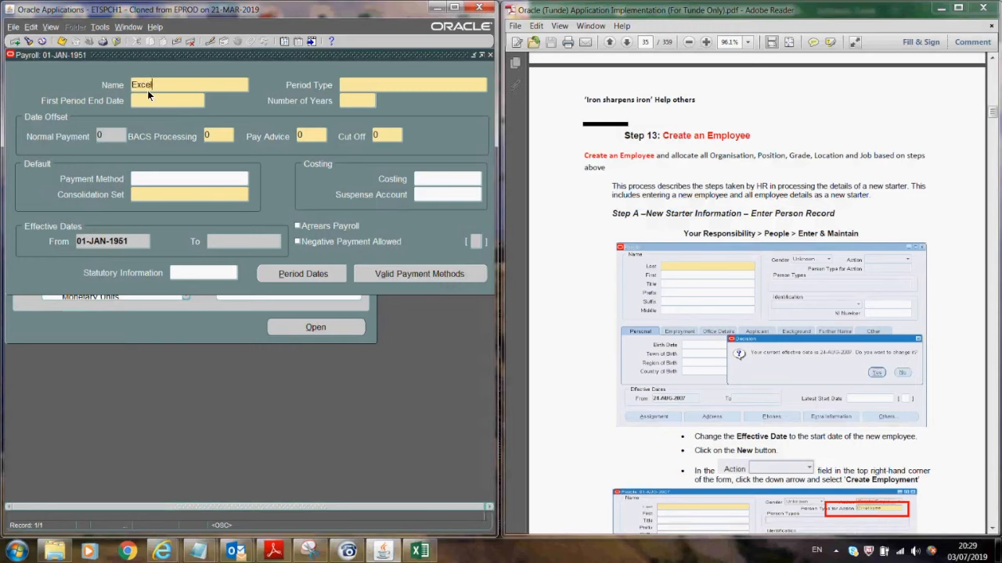
# - Name the payroll 'Excel Payroll' with a Calendar Month period type
pyautogui.write('Excel Payroll')
pyautogui.click(371, 82)
pyautogui.hotkey('ctrl', 'l')
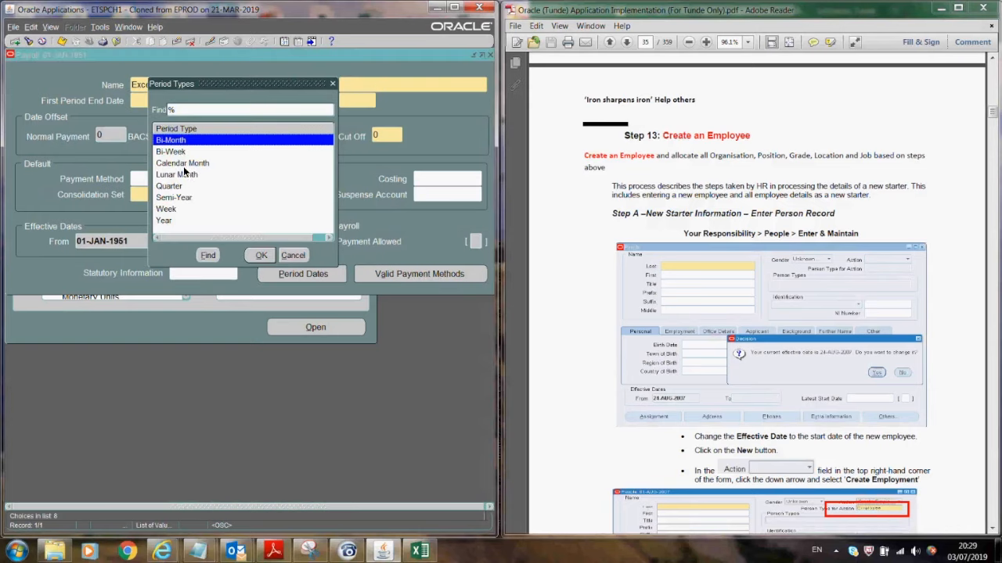
pyautogui.click(184, 163)
pyautogui.click(261, 255)
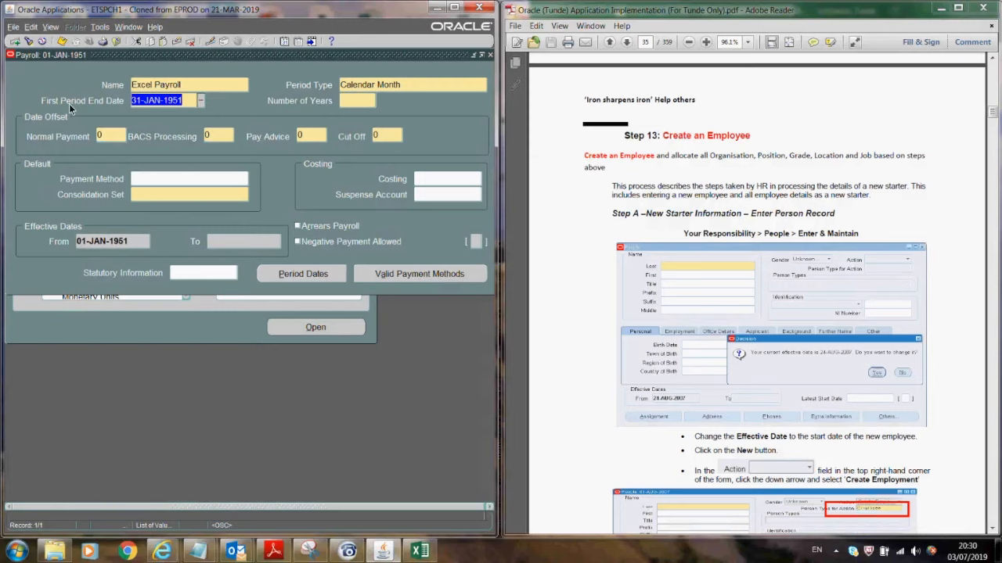
# - Set first period end 31-JAN-2009, 40 years and consolidation set UK_BG
pyautogui.click(184, 101)
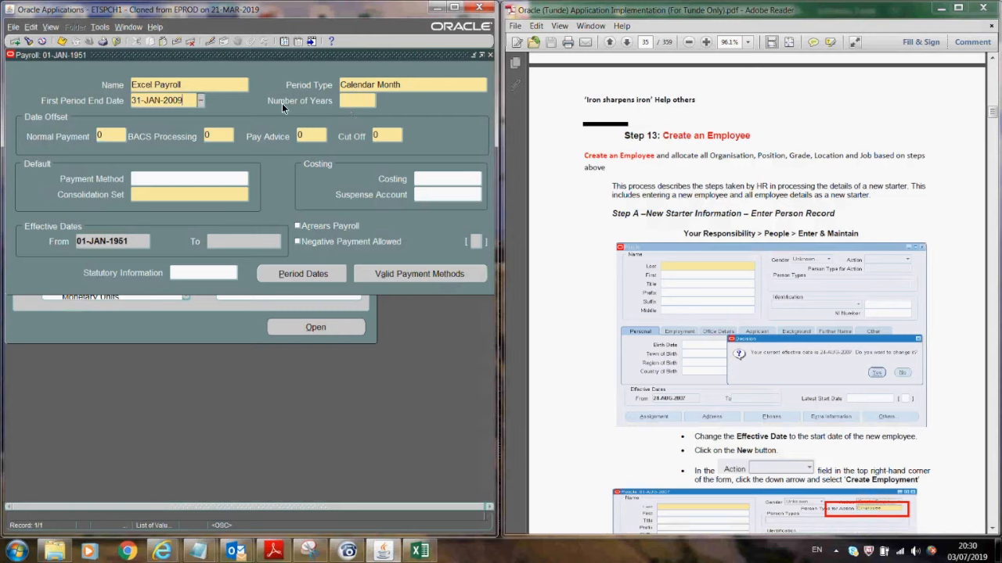
pyautogui.click(367, 98)
pyautogui.click(163, 193)
pyautogui.press('Tab')
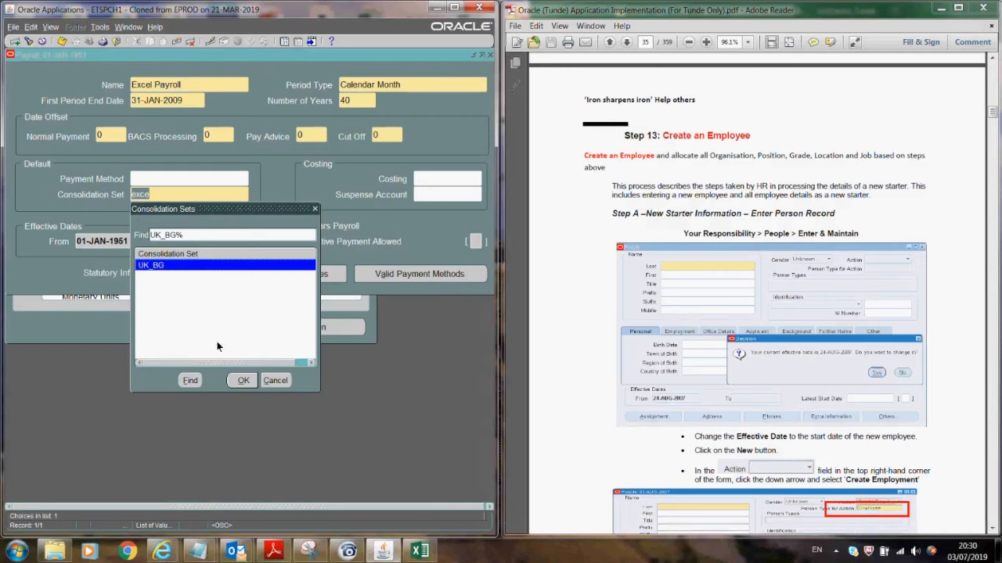
pyautogui.click(244, 380)
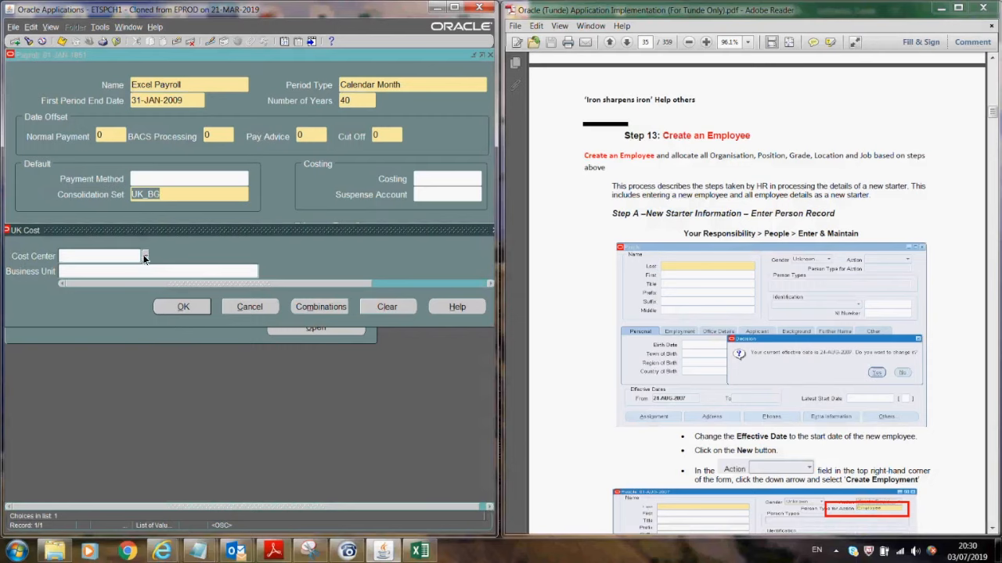
# - Try saving the Excel Payroll, which fails for a missing PAYE reference
pyautogui.click(182, 306)
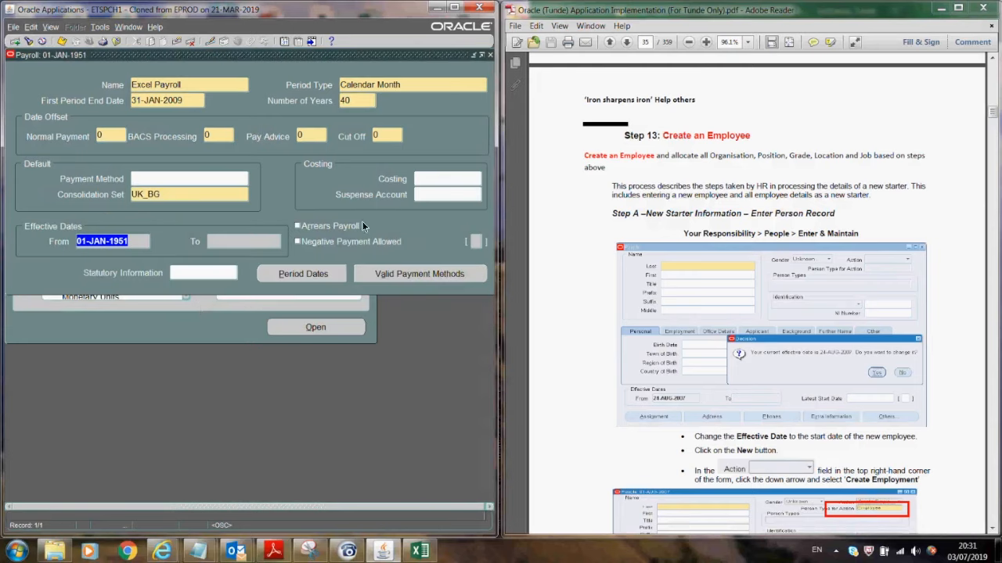
pyautogui.click(399, 274)
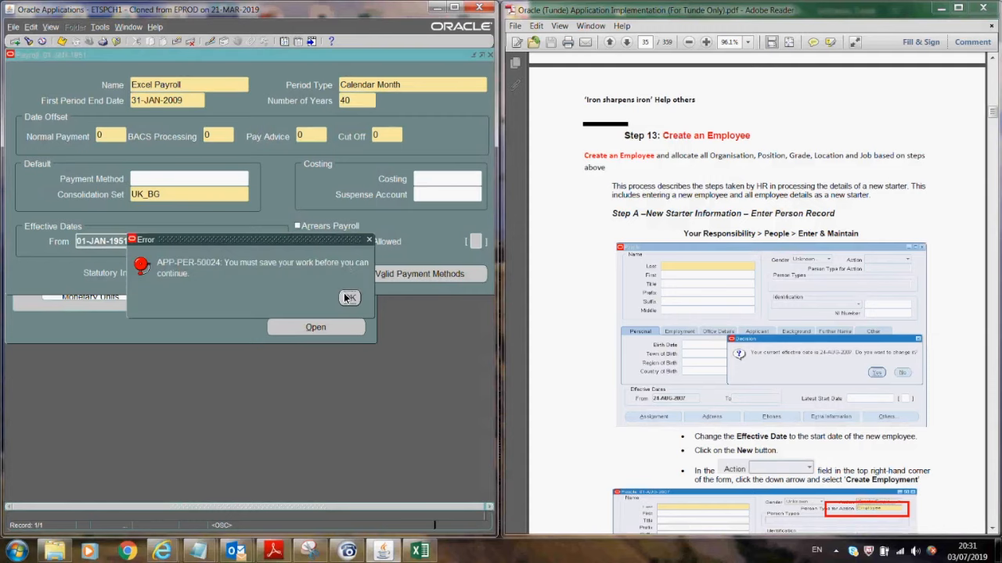
pyautogui.click(349, 299)
pyautogui.click(59, 39)
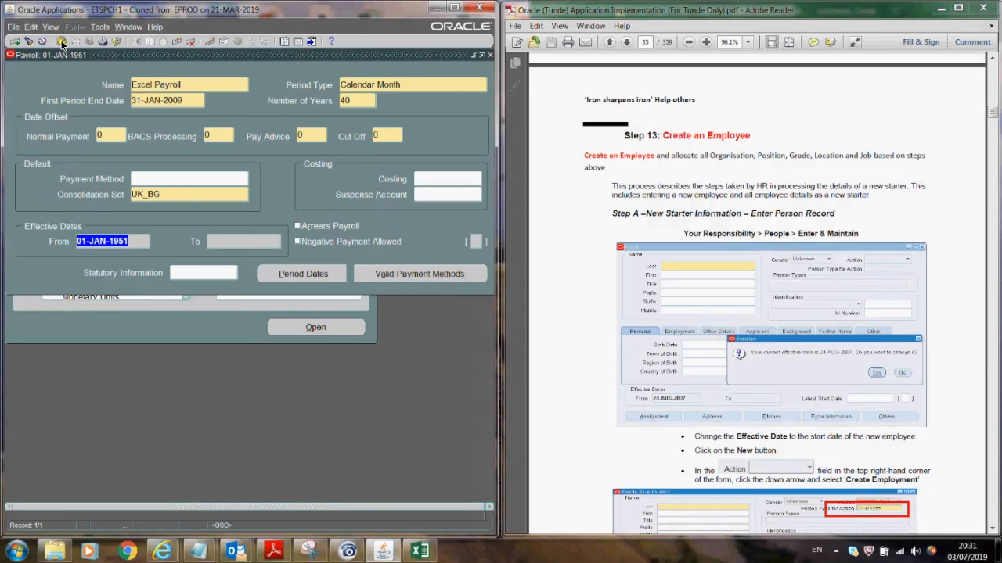
pyautogui.click(282, 299)
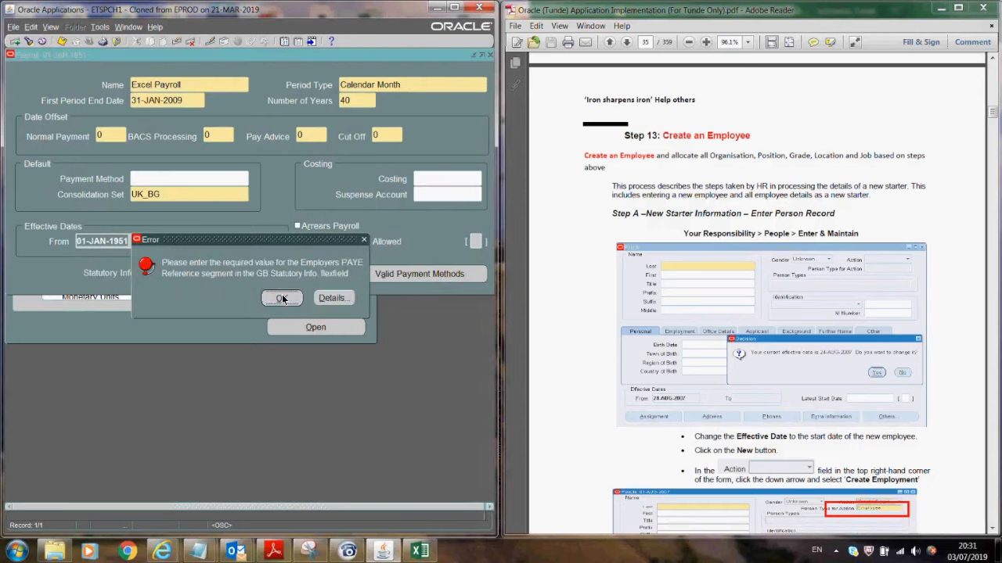
pyautogui.click(475, 240)
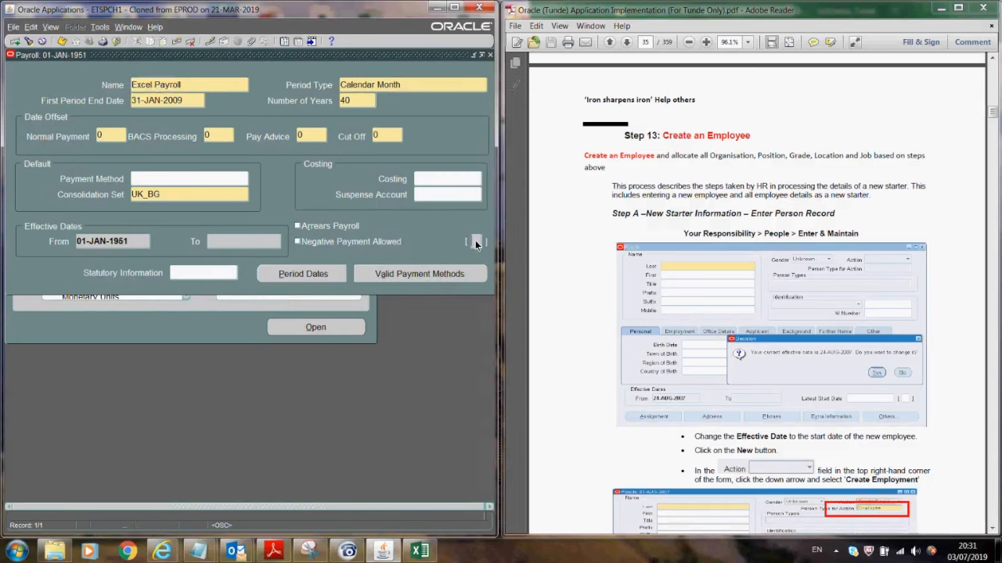
# - Try PAYE reference UK123 in GB statutory details, find no valid entries, and cancel
pyautogui.click(214, 272)
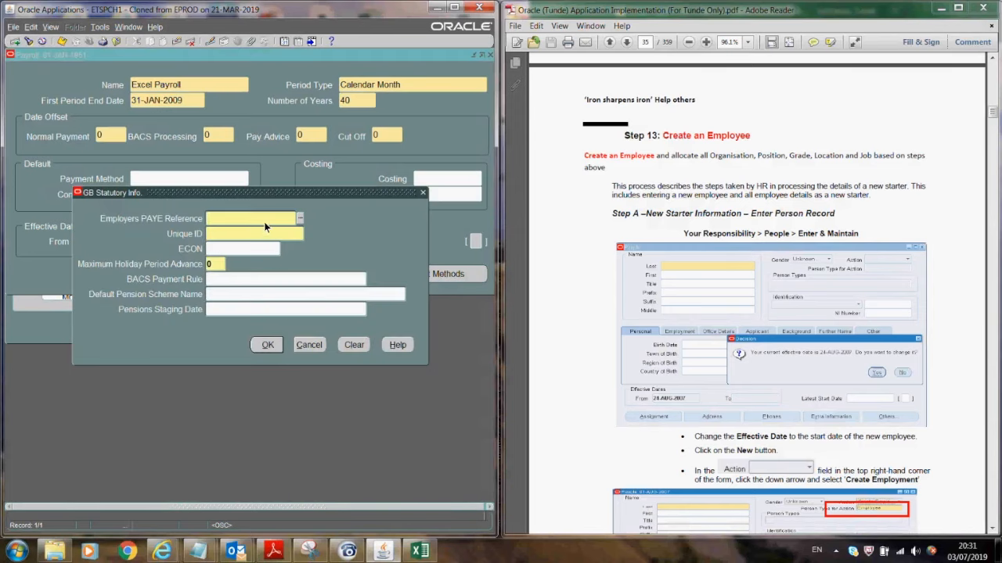
pyautogui.write('UK123455')
pyautogui.press('Tab')
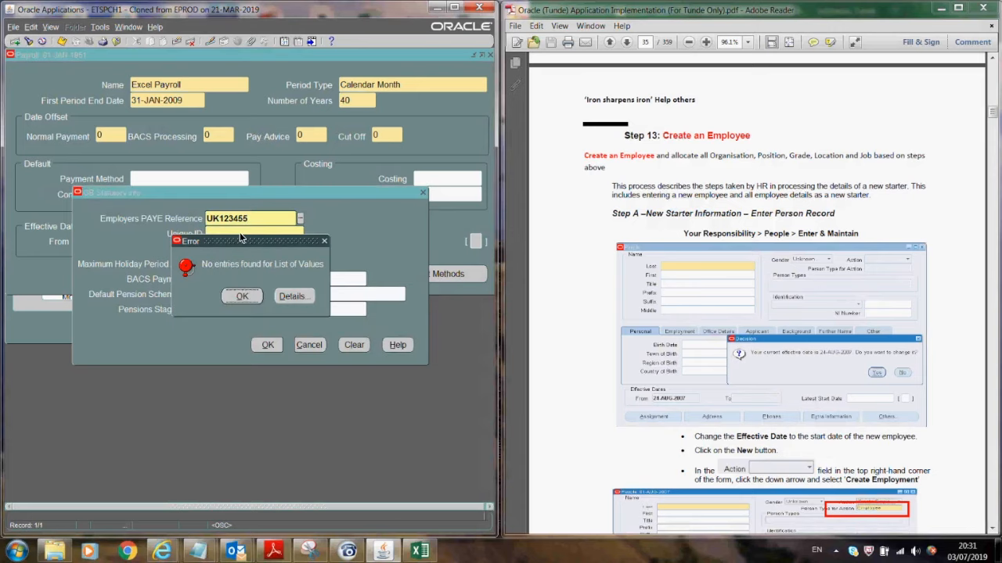
pyautogui.click(242, 296)
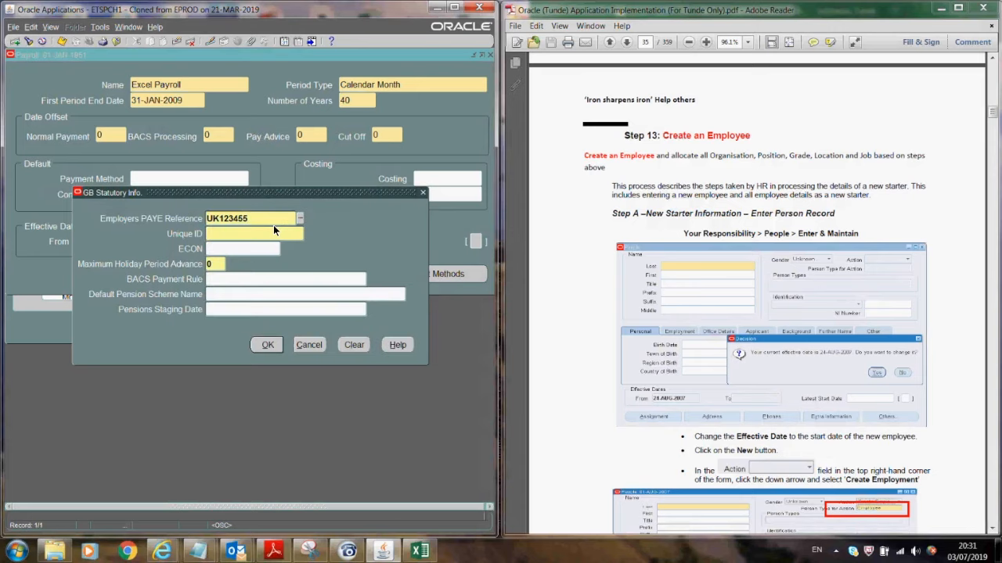
pyautogui.moveTo(257, 218); pyautogui.dragTo(178, 215)
pyautogui.press('BackSpace')
pyautogui.click(300, 219)
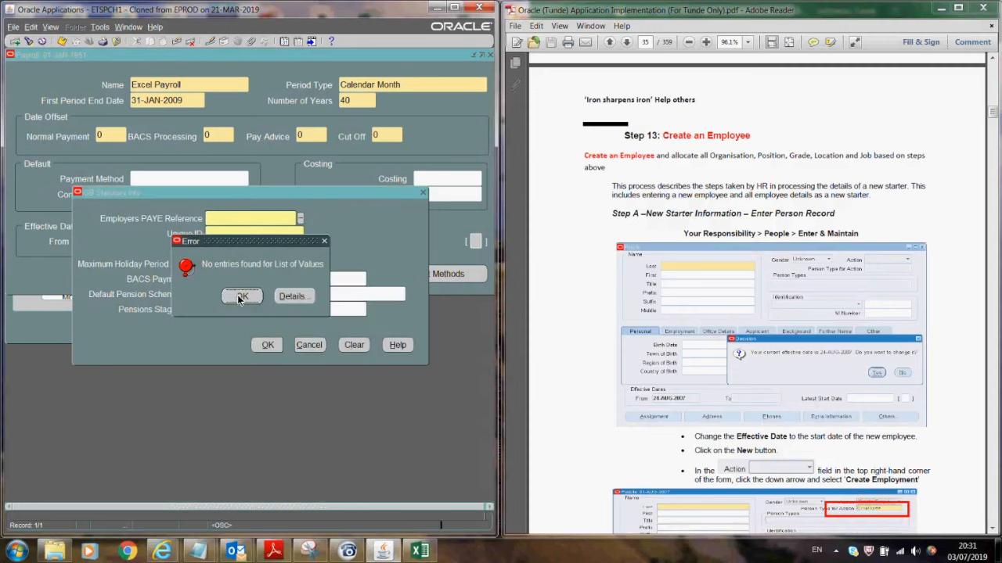
pyautogui.click(239, 296)
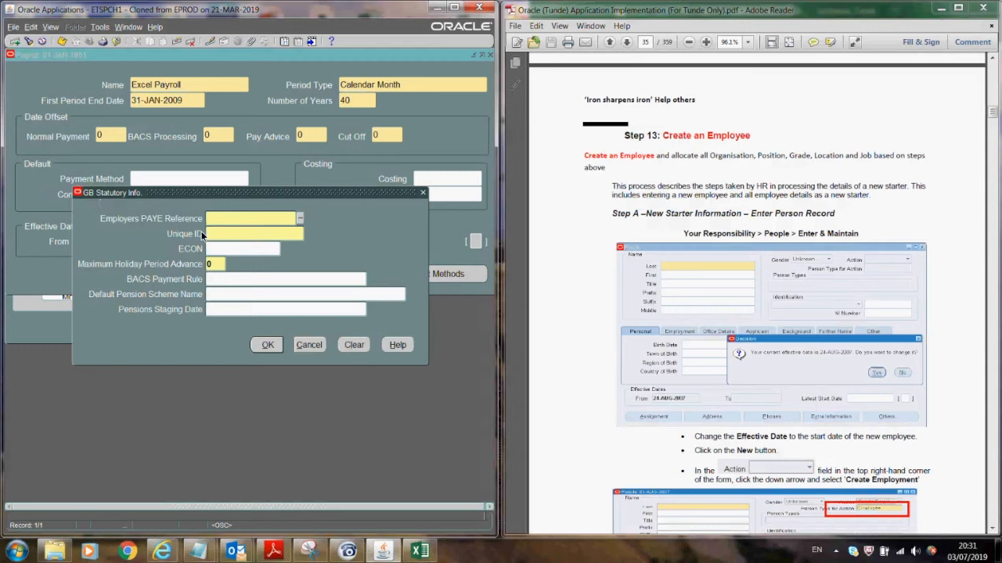
pyautogui.click(299, 219)
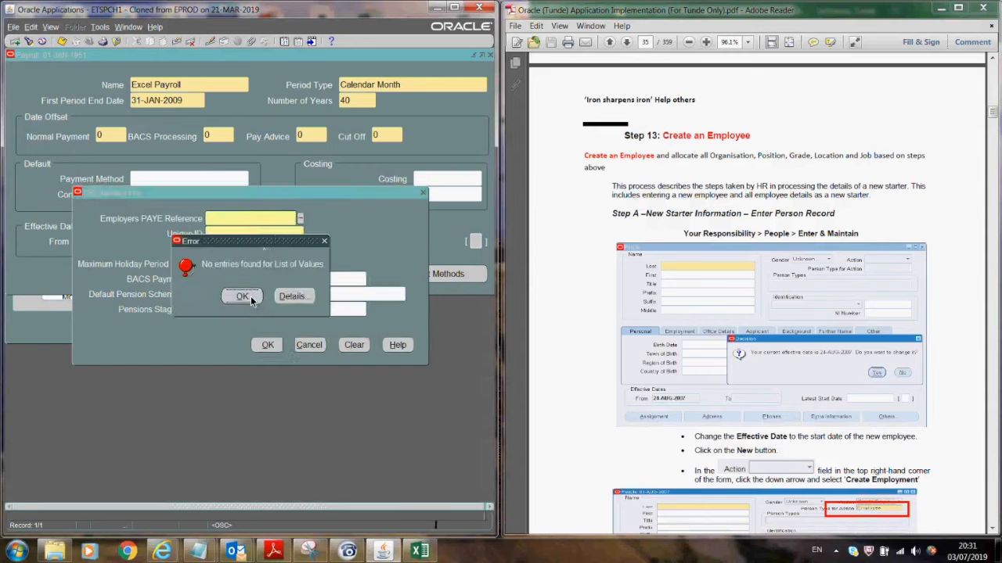
pyautogui.click(242, 297)
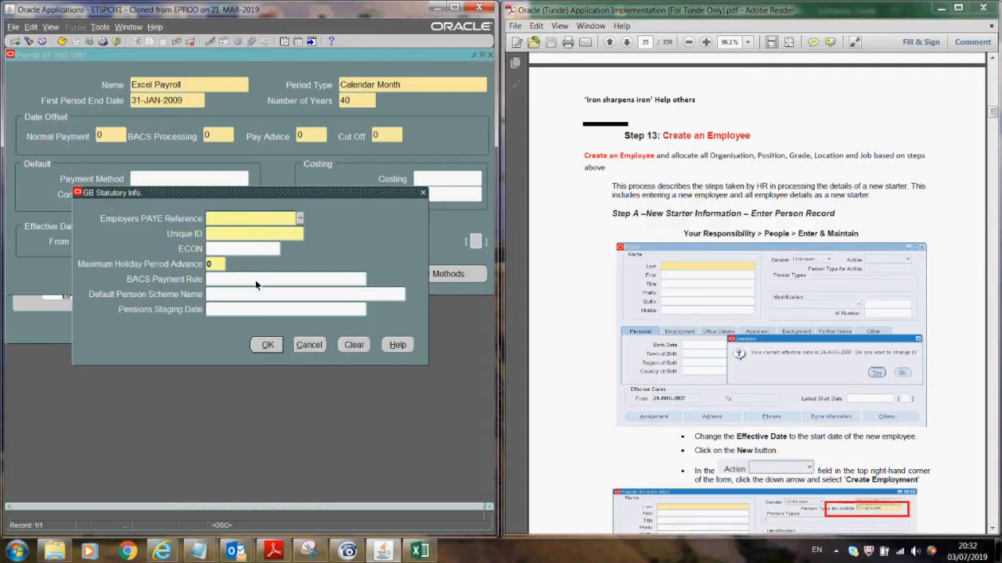
pyautogui.click(307, 342)
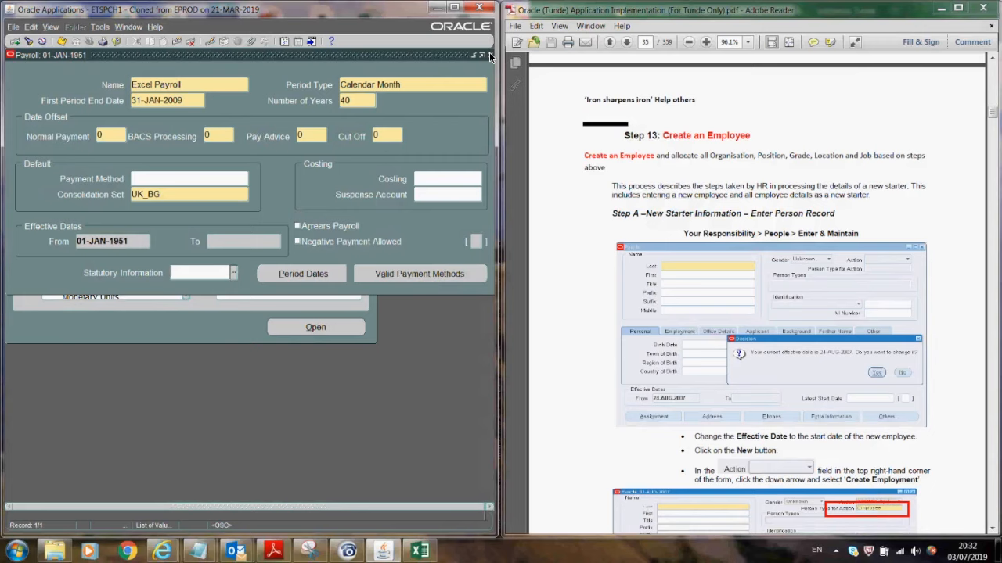
# - Close the payroll unsaved, then expand Total Compensation > Basic in the Navigator
pyautogui.click(490, 56)
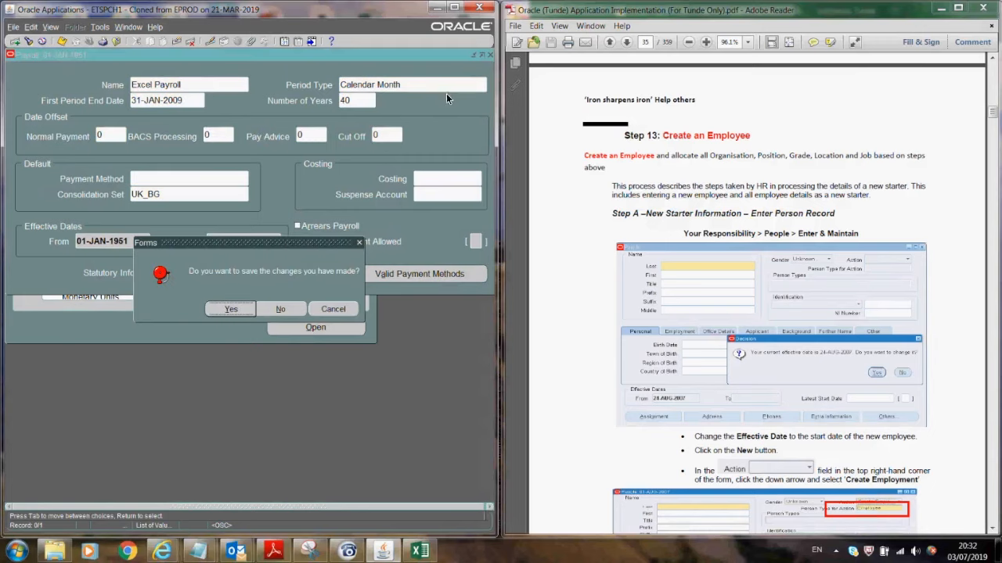
pyautogui.click(280, 310)
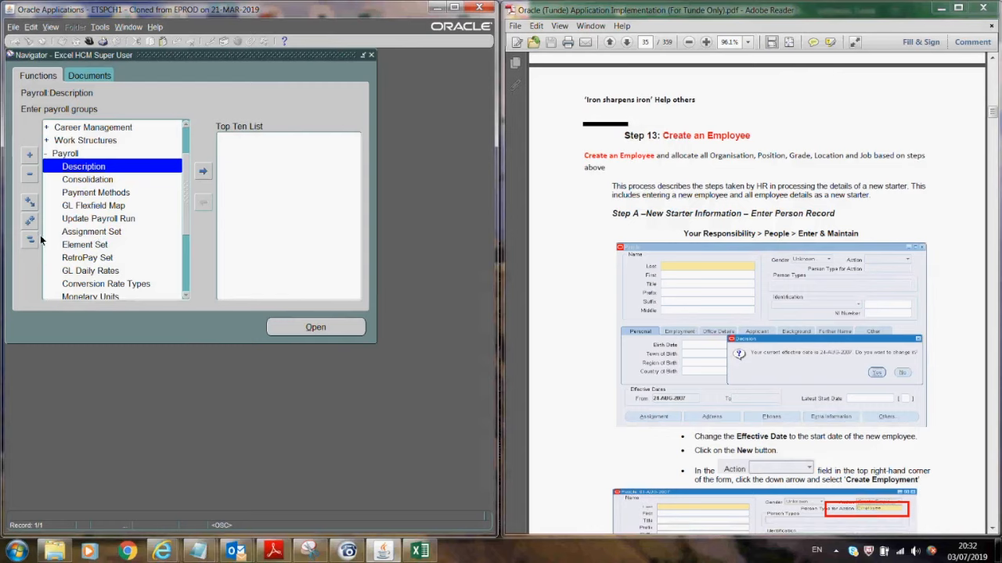
pyautogui.click(31, 239)
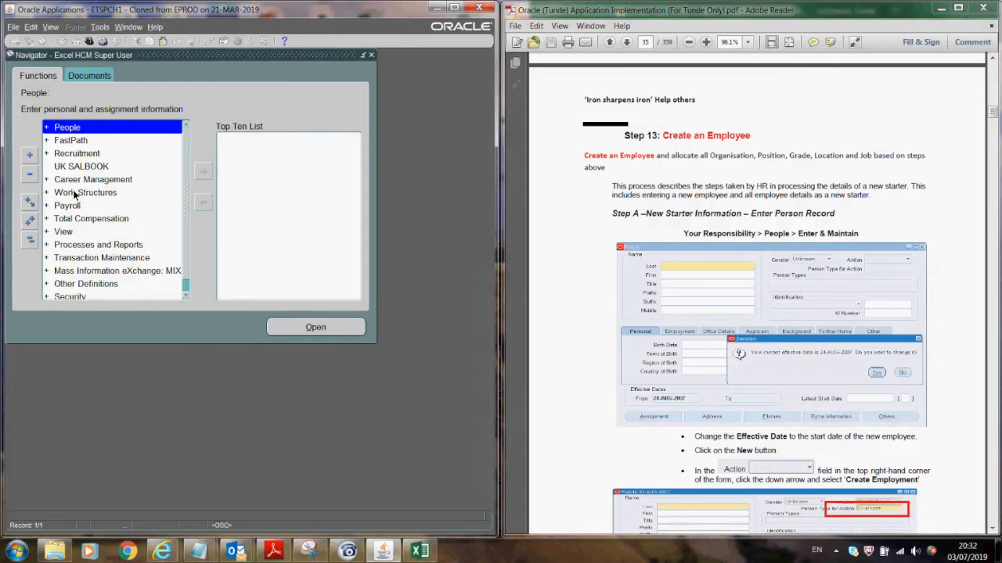
pyautogui.click(79, 219)
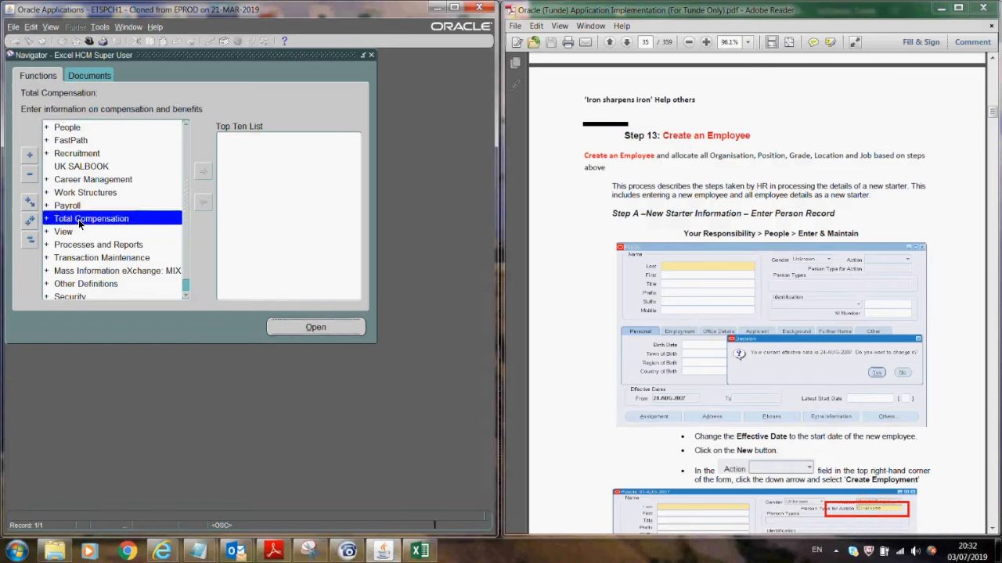
pyautogui.doubleClick(78, 219)
pyautogui.press('Return')
pyautogui.press('Return')
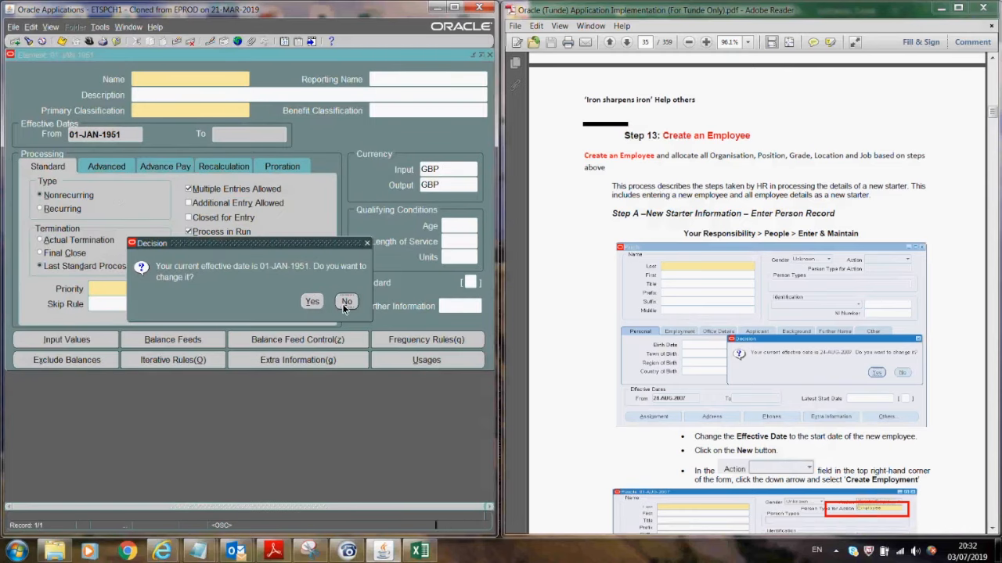
# - Keep the current effective date and name the element Excel Salary Monthly, also as reporting name and description
pyautogui.click(345, 302)
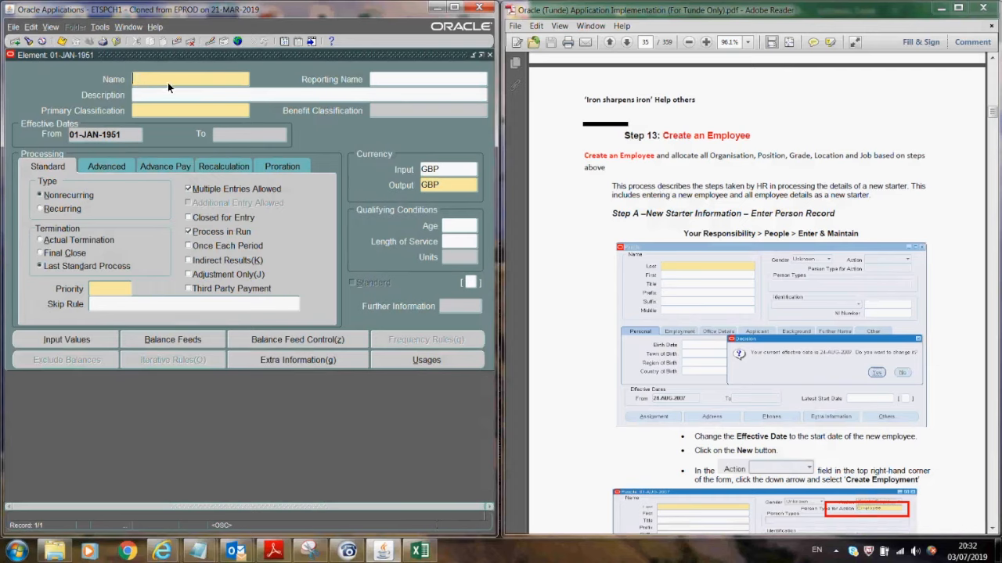
pyautogui.write('E')
pyautogui.write('xcel Salary Element')
pyautogui.press('BackSpace')
pyautogui.press('BackSpace')
pyautogui.press('BackSpace')
pyautogui.press('BackSpace')
pyautogui.press('BackSpace')
pyautogui.press('BackSpace')
pyautogui.press('BackSpace')
pyautogui.write('Monthly')
pyautogui.moveTo(226, 79); pyautogui.dragTo(128, 81)
pyautogui.hotkey('ctrl', 'c')
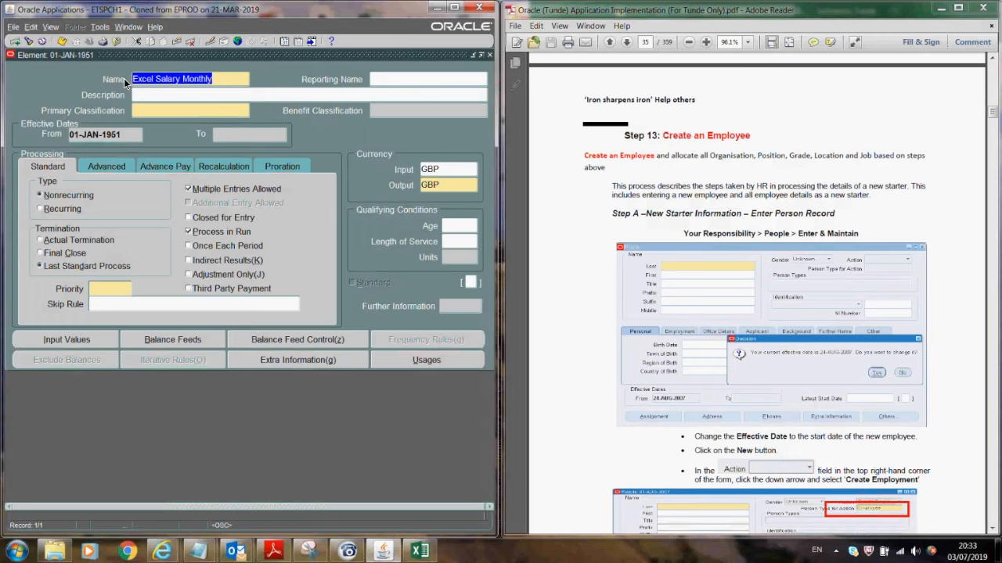
pyautogui.click(380, 78)
pyautogui.hotkey('ctrl', 'v')
pyautogui.click(345, 98)
pyautogui.hotkey('ctrl', 'v')
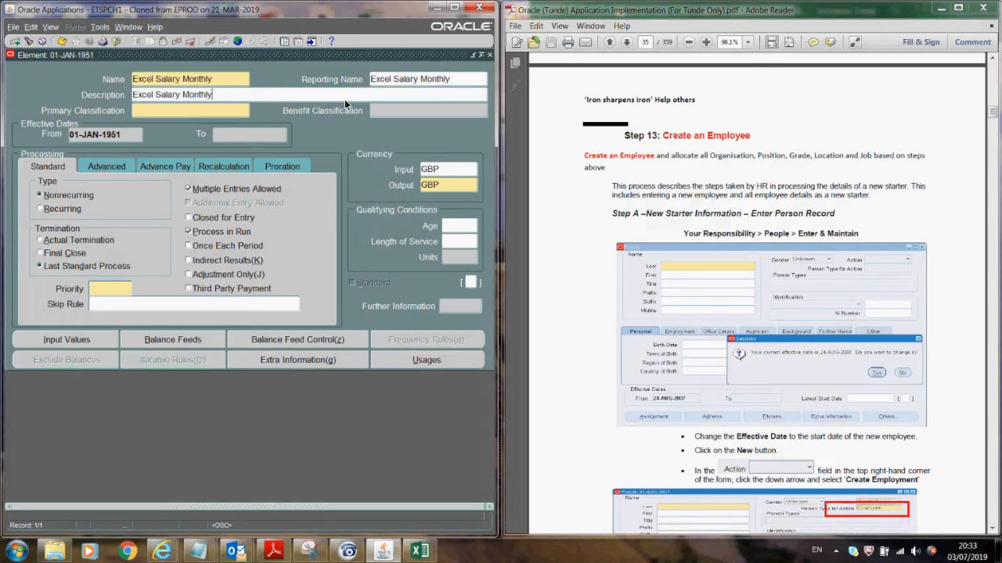
# - Classify it as Earnings, recurring, ending at Actual Termination, with Process in Run unchecked
pyautogui.click(173, 107)
pyautogui.write('earn')
pyautogui.press('Tab')
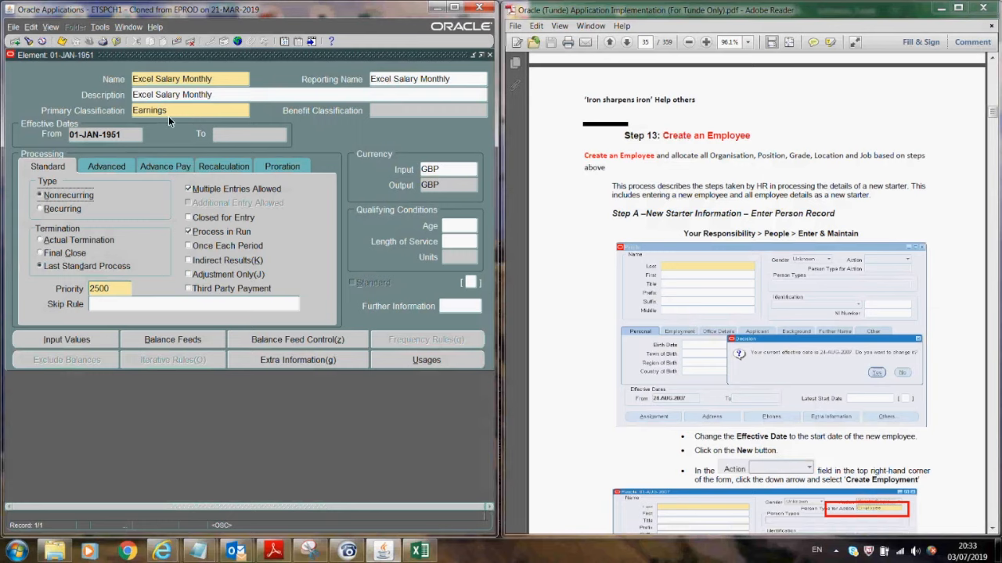
pyautogui.click(52, 210)
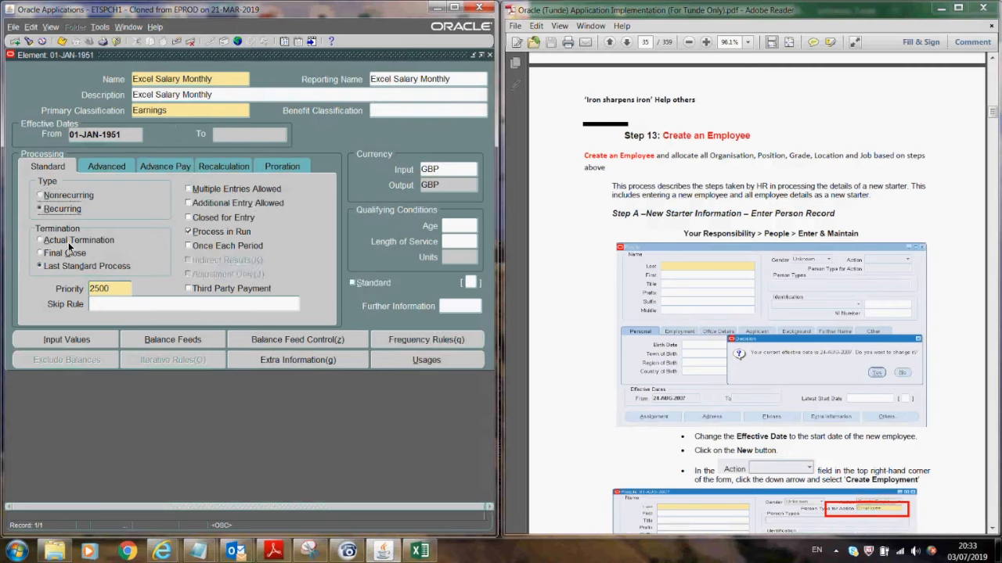
pyautogui.click(66, 241)
pyautogui.click(188, 233)
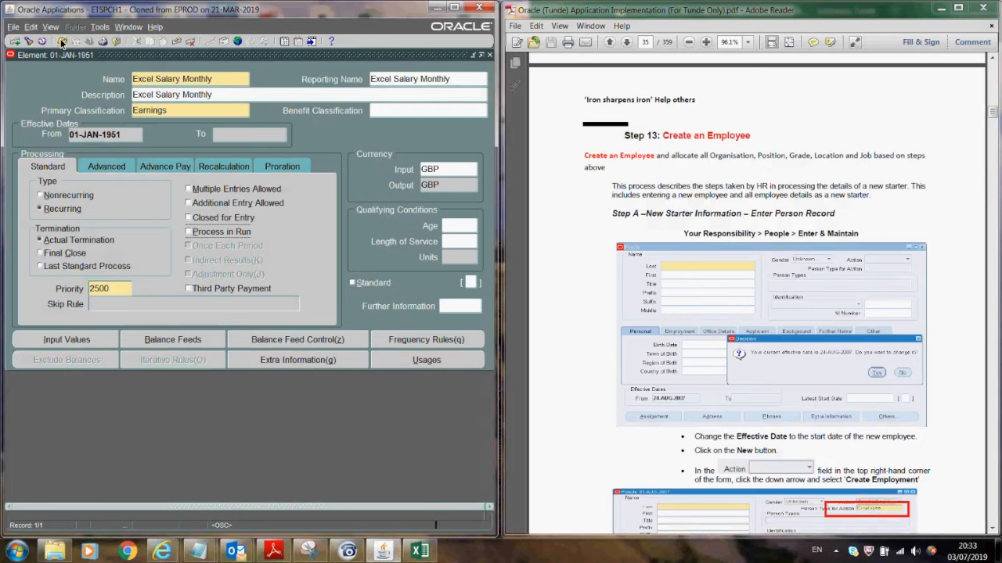
# - Add a required input value Monthly Salary with units Money
pyautogui.click(85, 342)
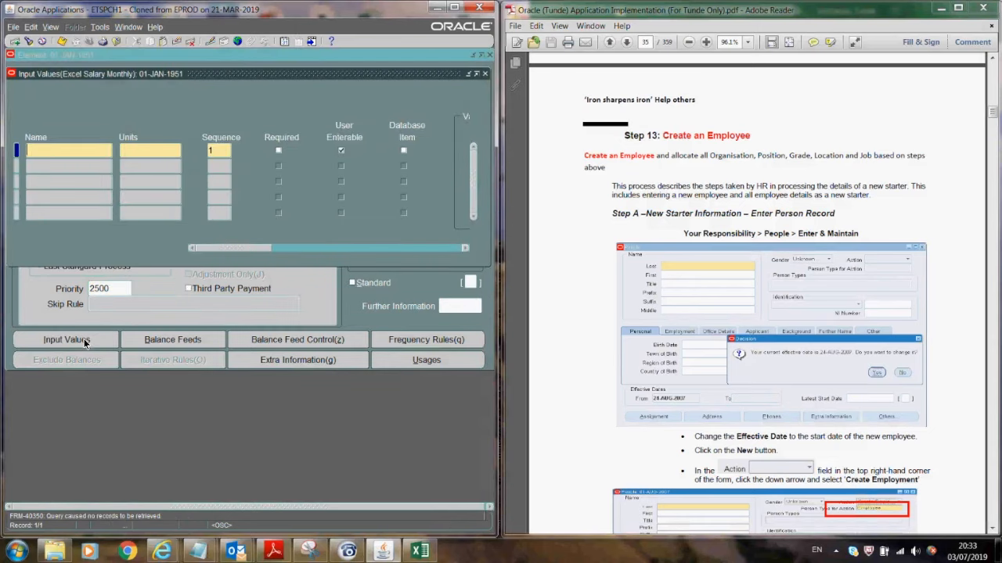
pyautogui.write('Amount')
pyautogui.press('Tab')
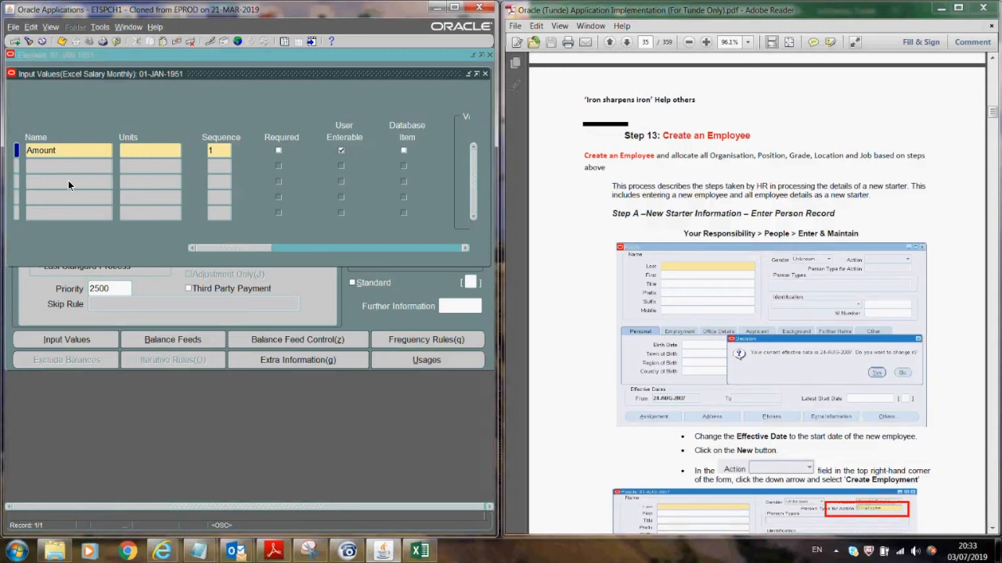
pyautogui.press('BackSpace')
pyautogui.press('BackSpace')
pyautogui.press('BackSpace')
pyautogui.press('BackSpace')
pyautogui.press('BackSpace')
pyautogui.press('BackSpace')
pyautogui.write('Monthly Salary')
pyautogui.click(149, 151)
pyautogui.write('mo')
pyautogui.press('Tab')
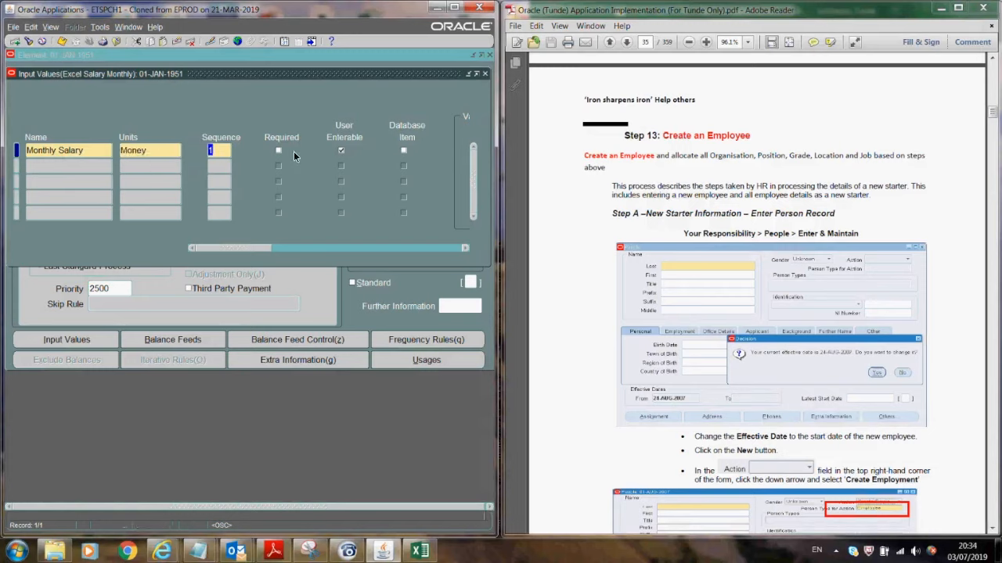
pyautogui.click(279, 150)
# - Save the input value and close the Input Values and Element windows
pyautogui.click(62, 41)
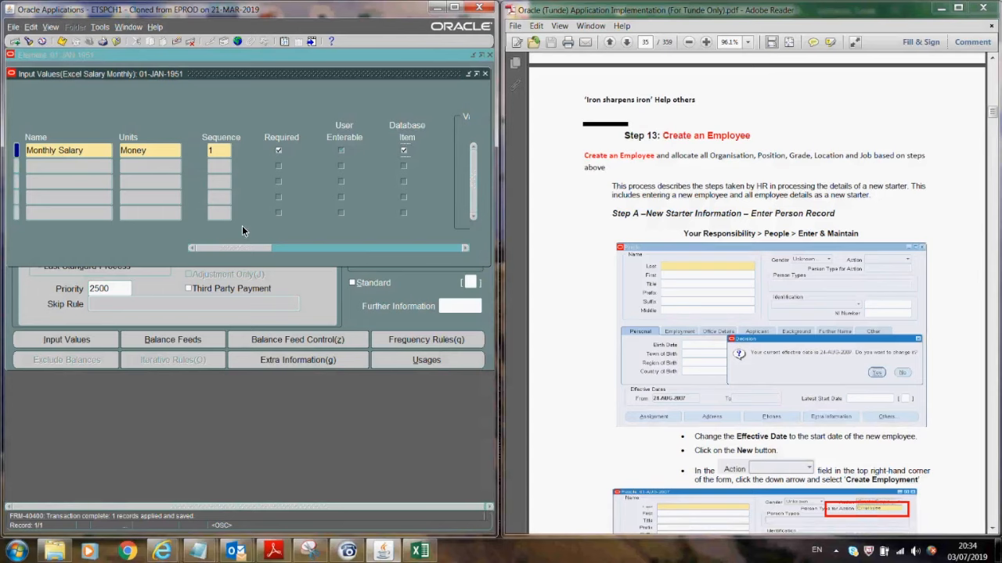
pyautogui.click(486, 75)
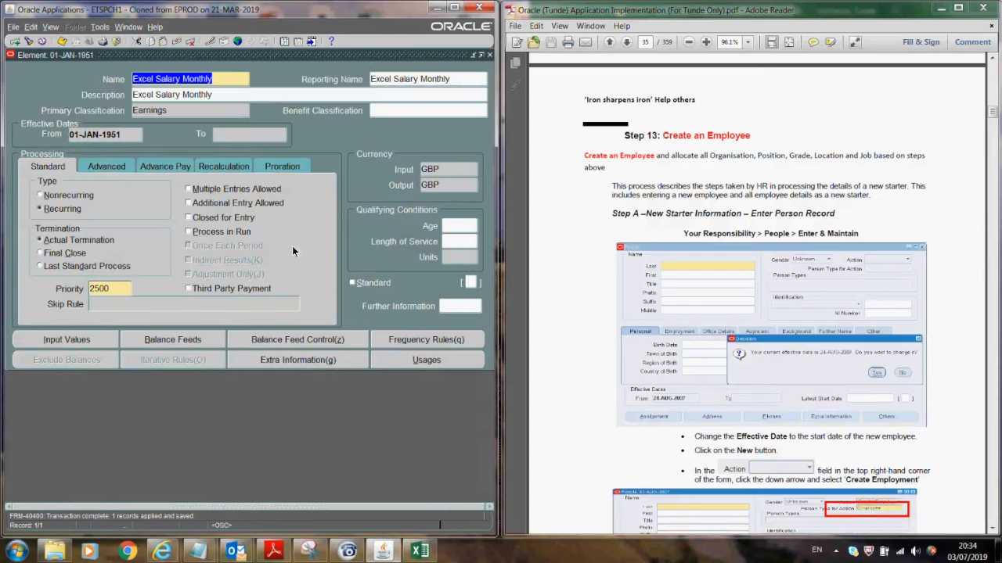
pyautogui.click(482, 54)
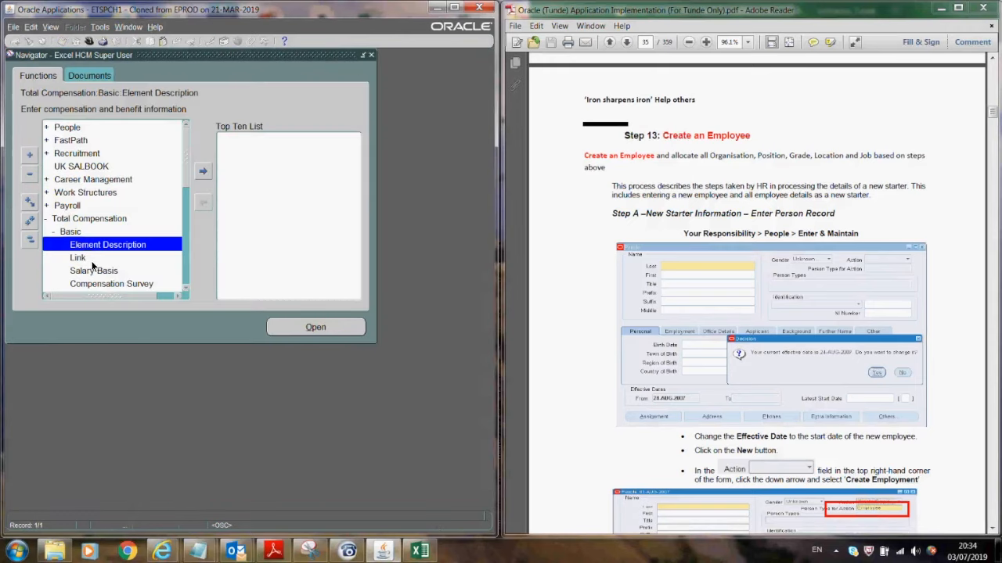
# - Open the Salary Basis form and name a new basis Excel Salary Basis
pyautogui.click(184, 289)
pyautogui.click(185, 290)
pyautogui.click(185, 290)
pyautogui.click(185, 289)
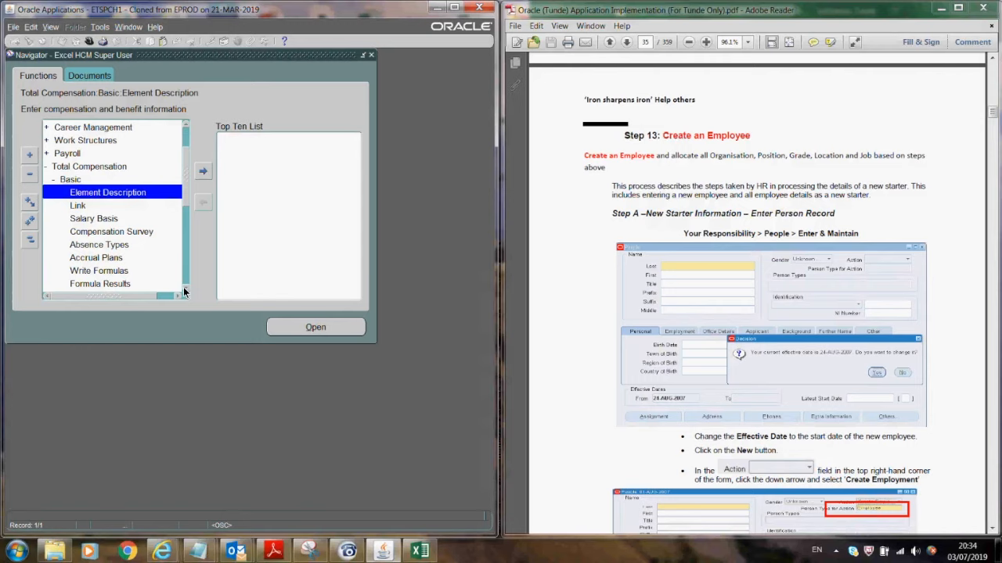
pyautogui.click(185, 289)
pyautogui.click(185, 290)
pyautogui.click(105, 196)
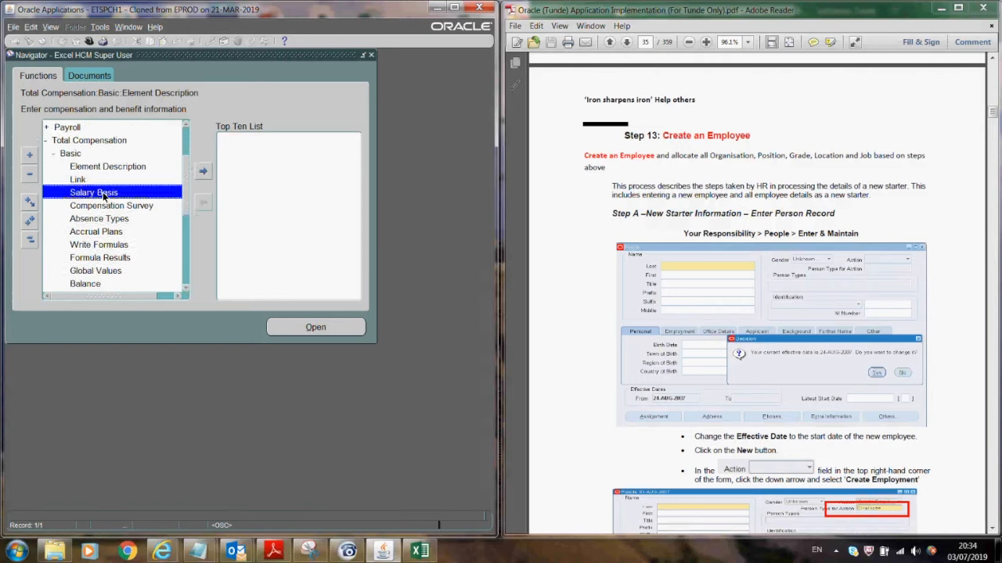
pyautogui.doubleClick(102, 194)
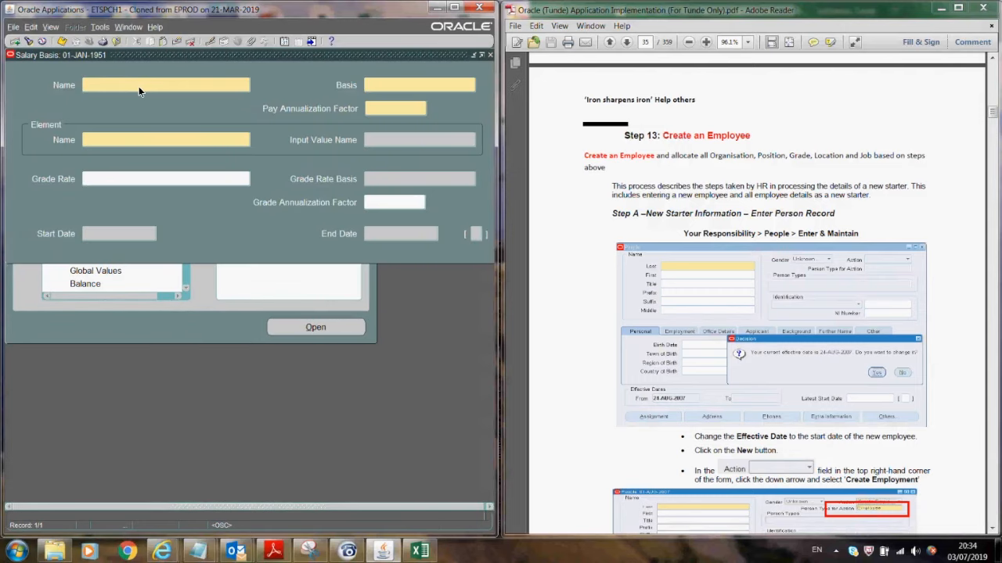
pyautogui.write('Excel')
pyautogui.write('Salary Basis')
# - Set basis Monthly Salary, element Excel Salary Monthly, and input value Monthly Salary
pyautogui.click(422, 81)
pyautogui.click(471, 85)
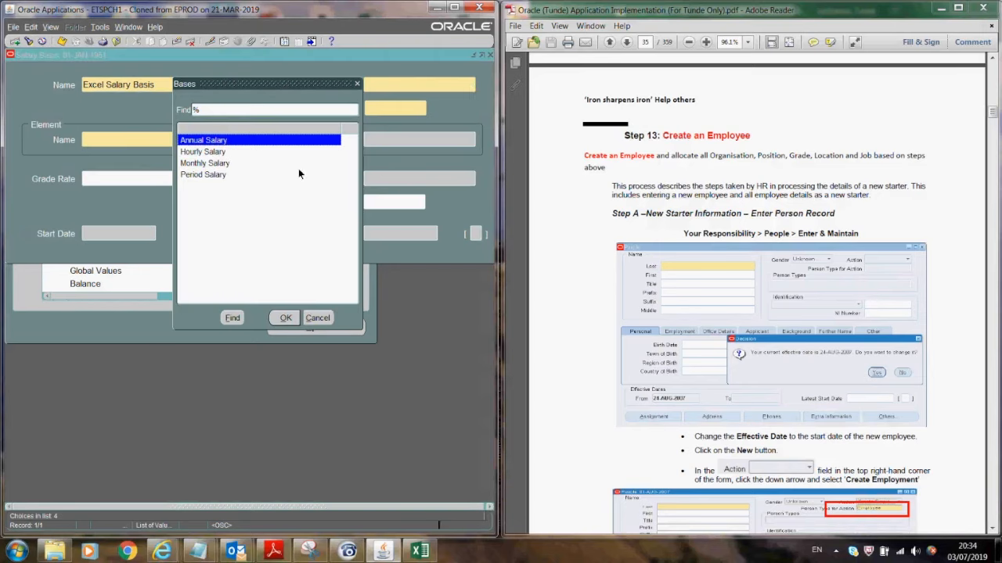
pyautogui.click(200, 163)
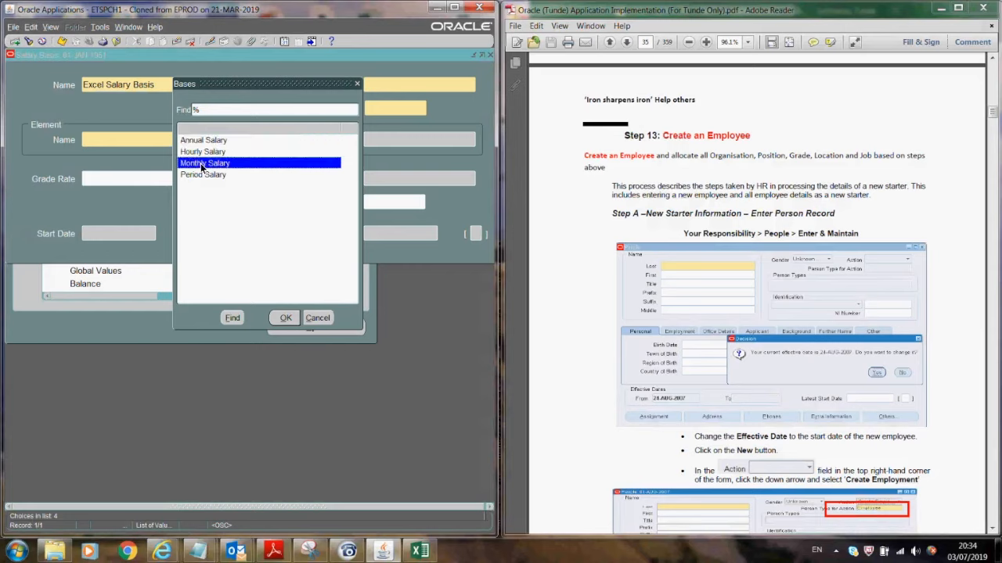
pyautogui.click(286, 318)
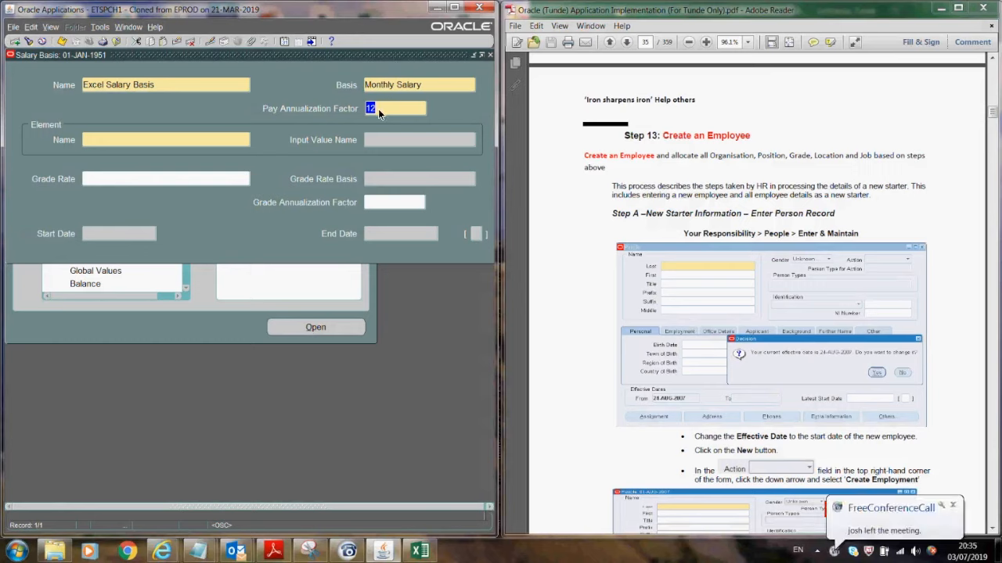
pyautogui.click(165, 139)
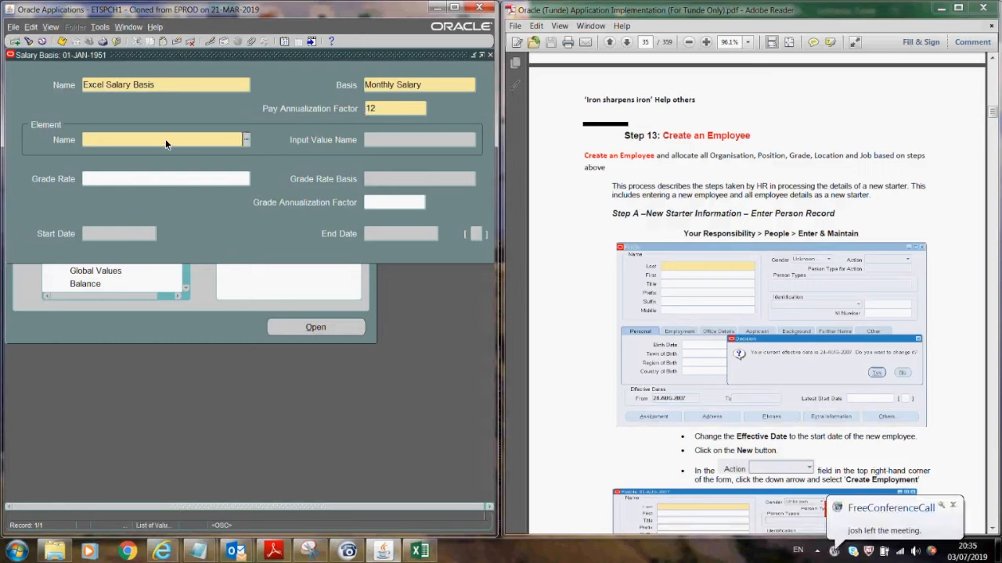
pyautogui.write('excel')
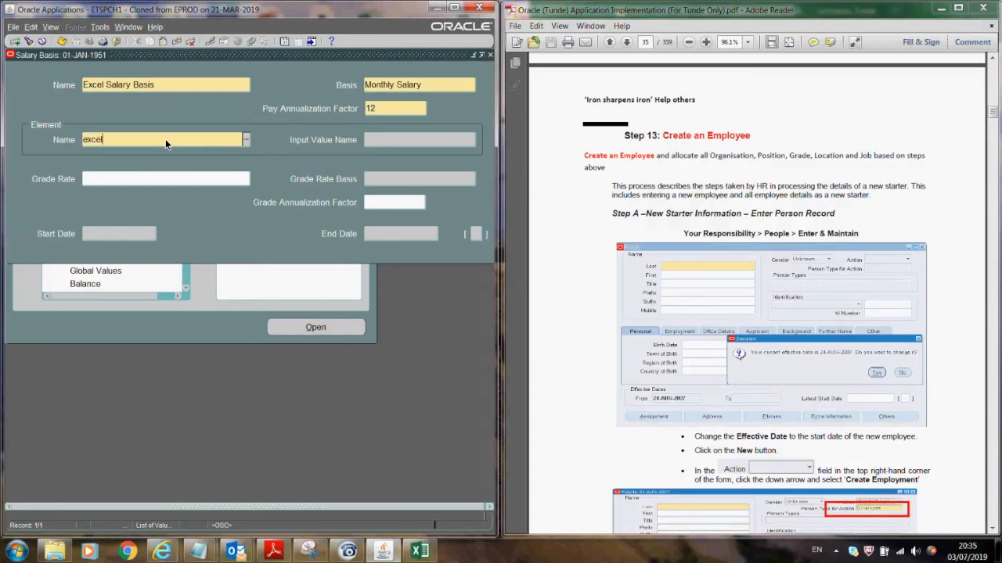
pyautogui.press('Tab')
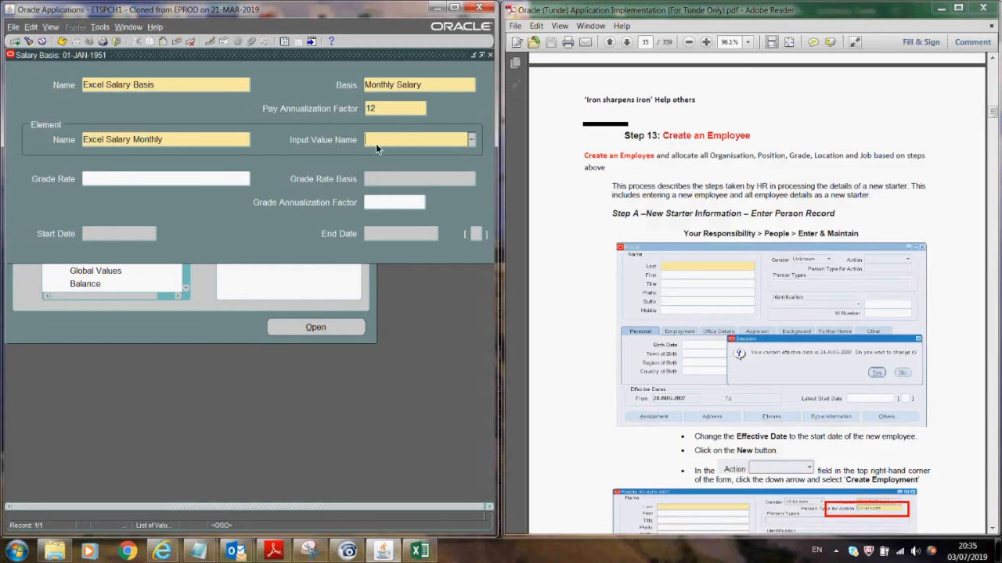
pyautogui.click(472, 139)
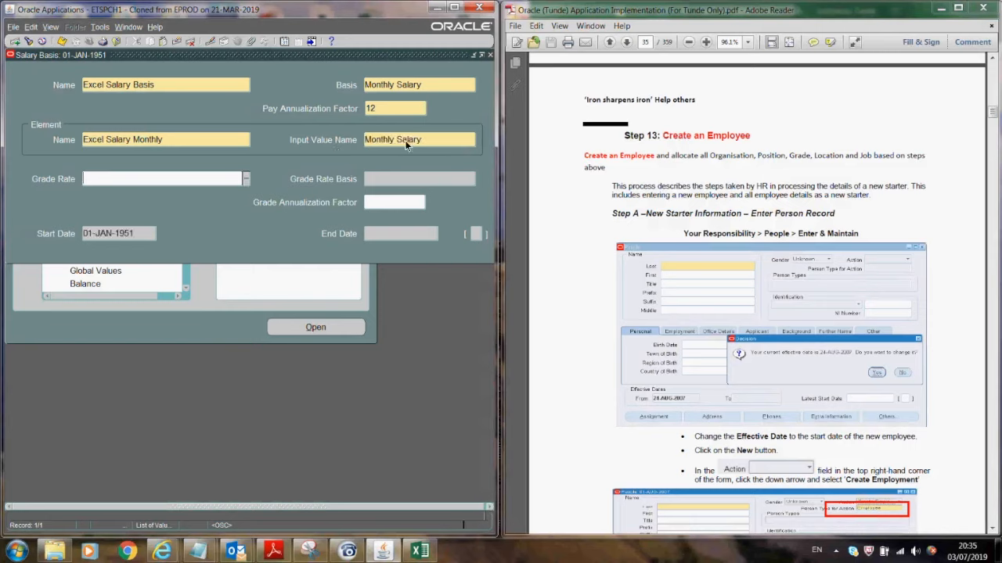
pyautogui.click(476, 234)
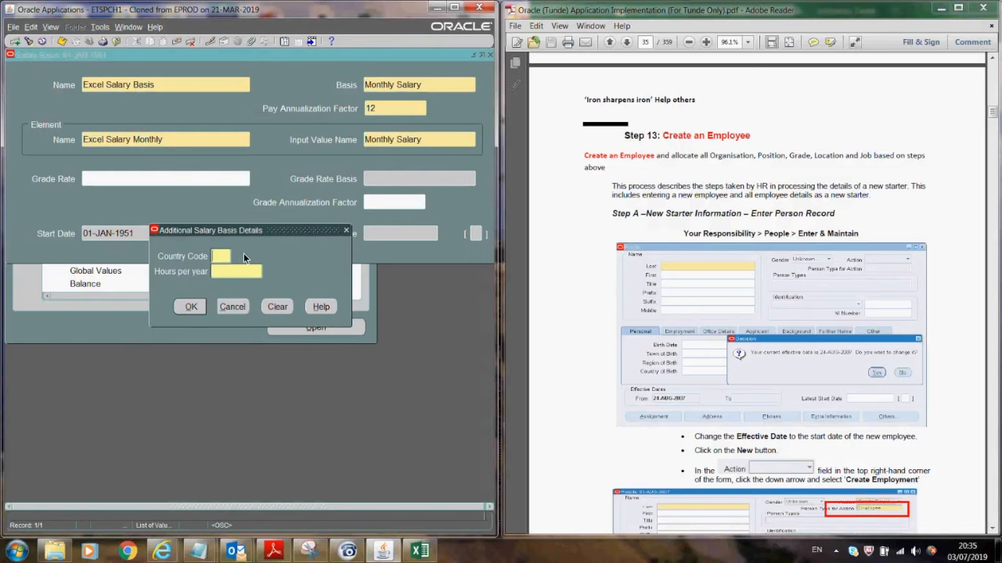
# - Enter country code GB with 2080 hours per year in the basis details, then save Excel Salary Basis
pyautogui.write('GB')
pyautogui.click(238, 272)
pyautogui.click(193, 307)
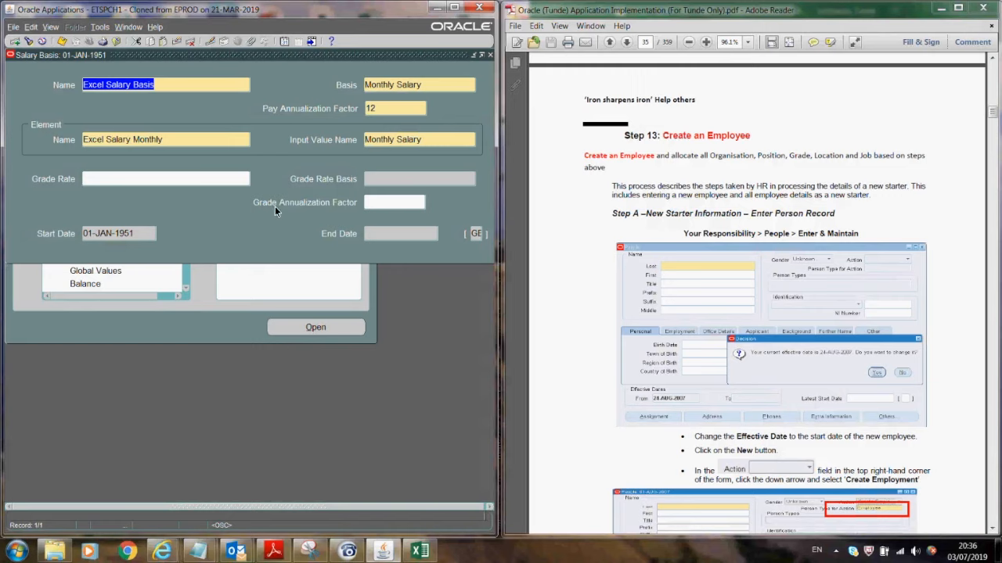
pyautogui.click(475, 235)
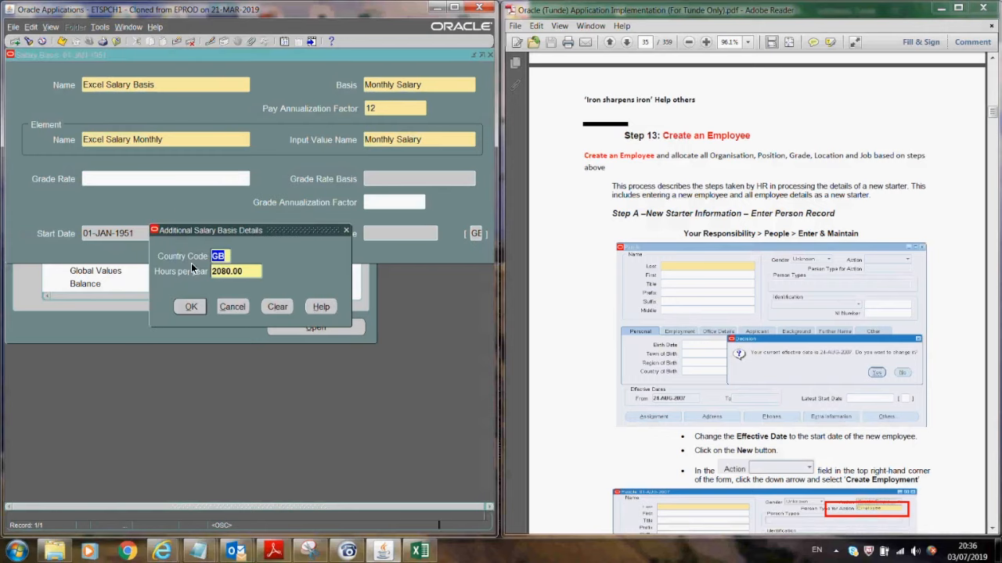
pyautogui.click(227, 308)
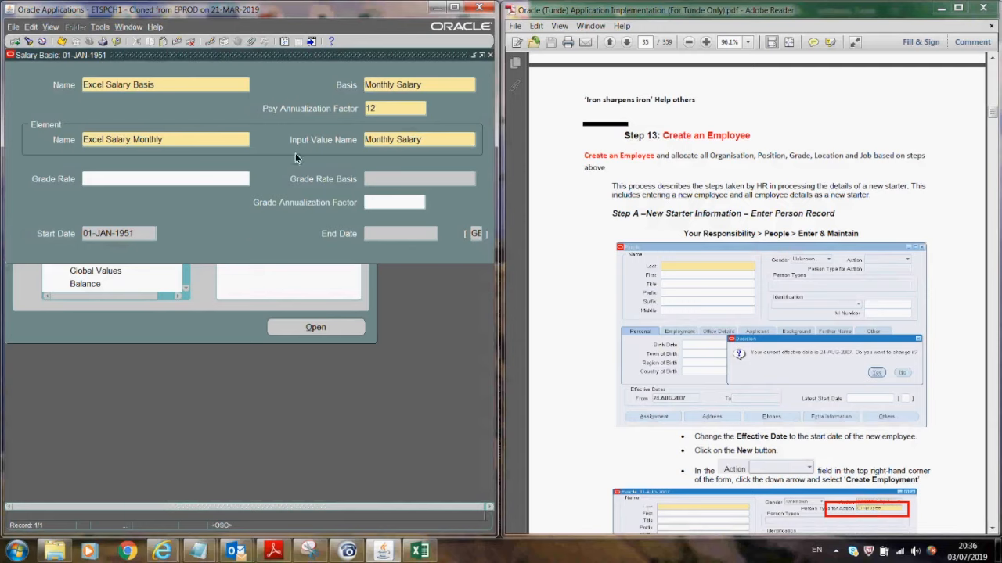
pyautogui.click(62, 42)
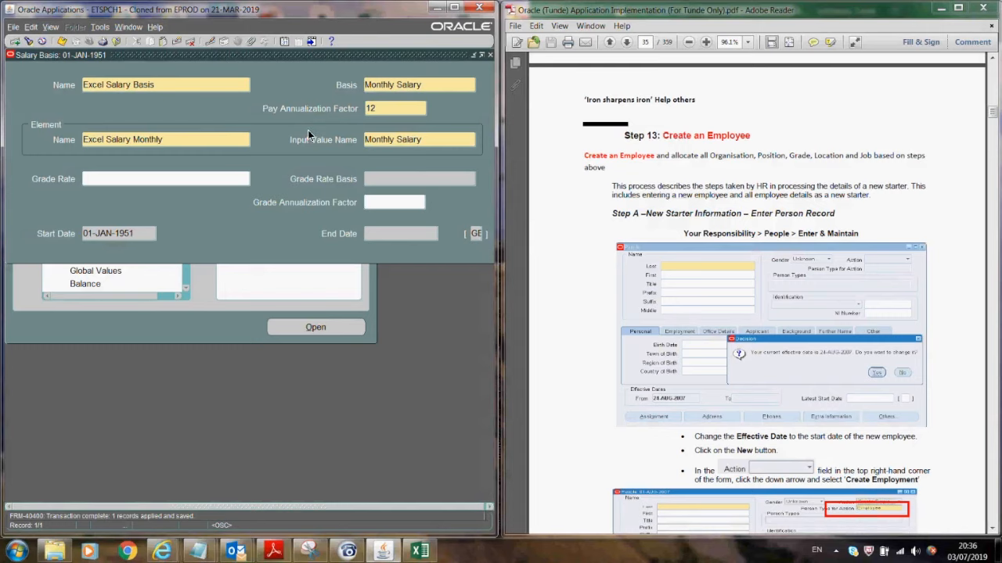
# - Open People > Enter and Maintain with the effective date reset to 03-JUL-2019
pyautogui.click(471, 56)
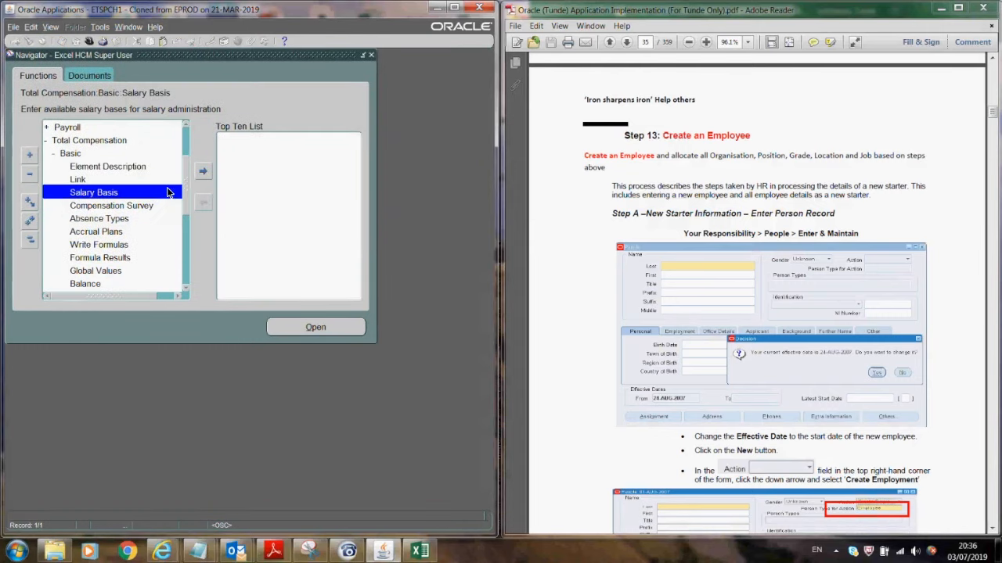
pyautogui.moveTo(183, 177); pyautogui.dragTo(184, 155)
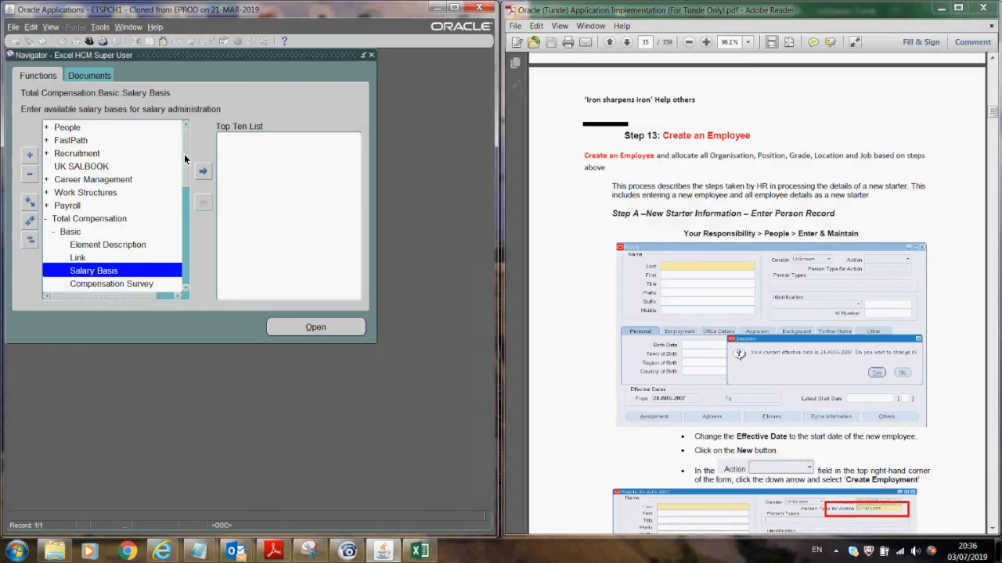
pyautogui.doubleClick(103, 128)
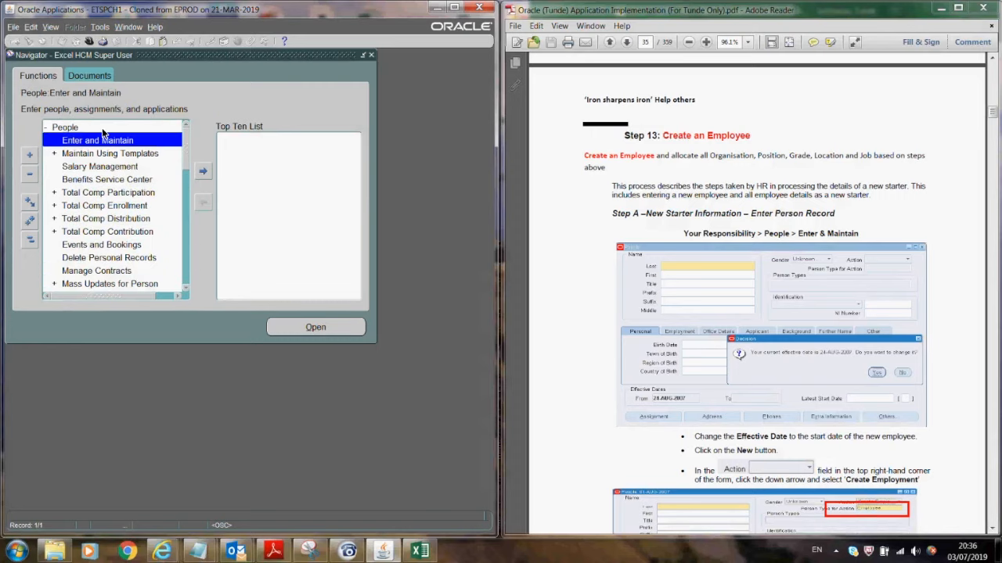
pyautogui.doubleClick(103, 136)
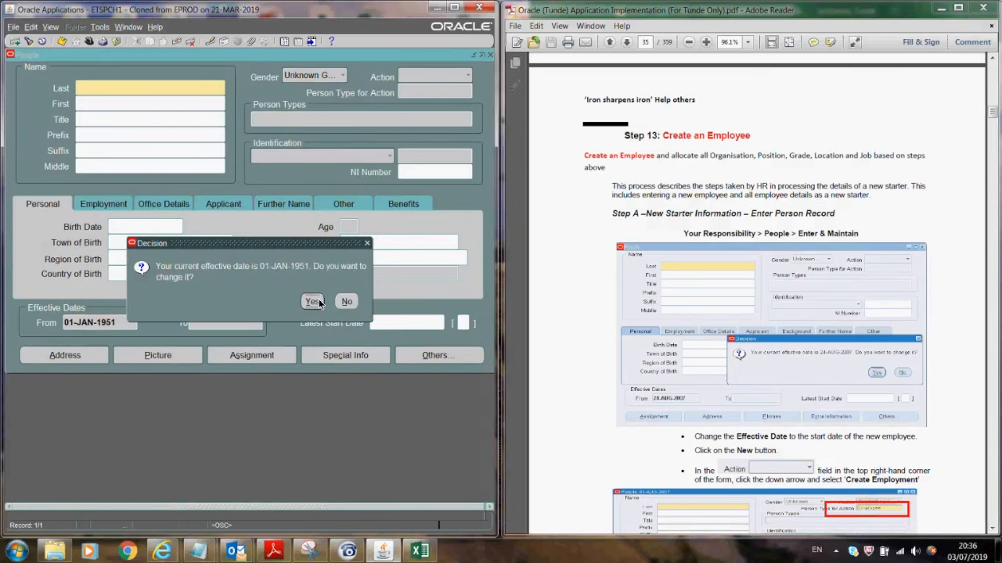
pyautogui.click(305, 302)
pyautogui.click(284, 305)
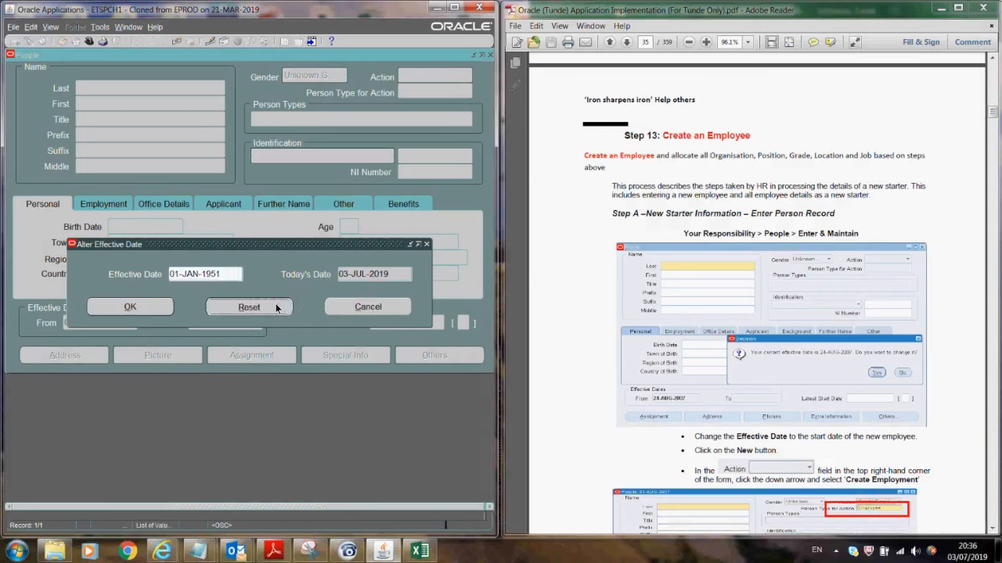
pyautogui.click(155, 307)
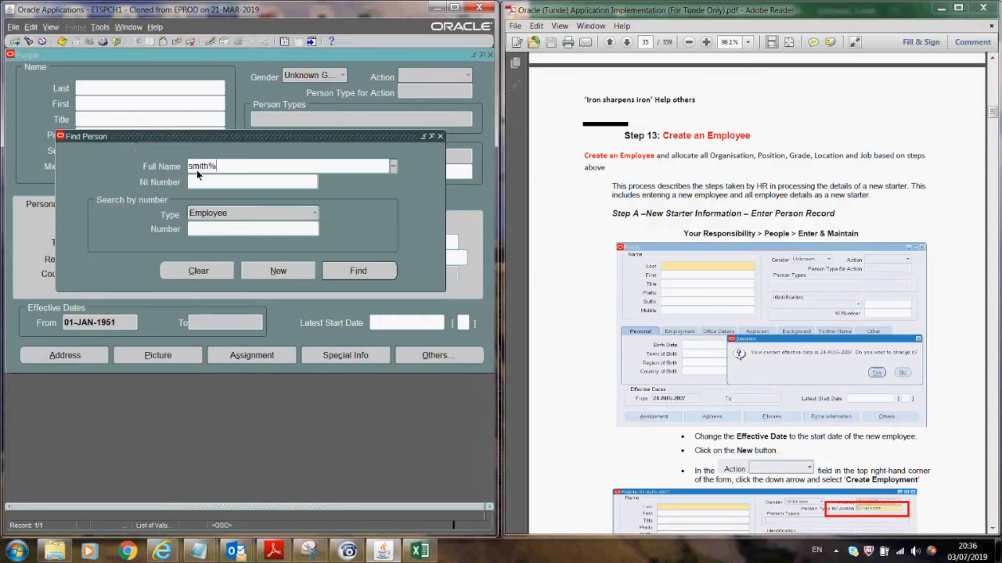
# - Find the first employee matching smith% and open their assignment
pyautogui.press('Return')
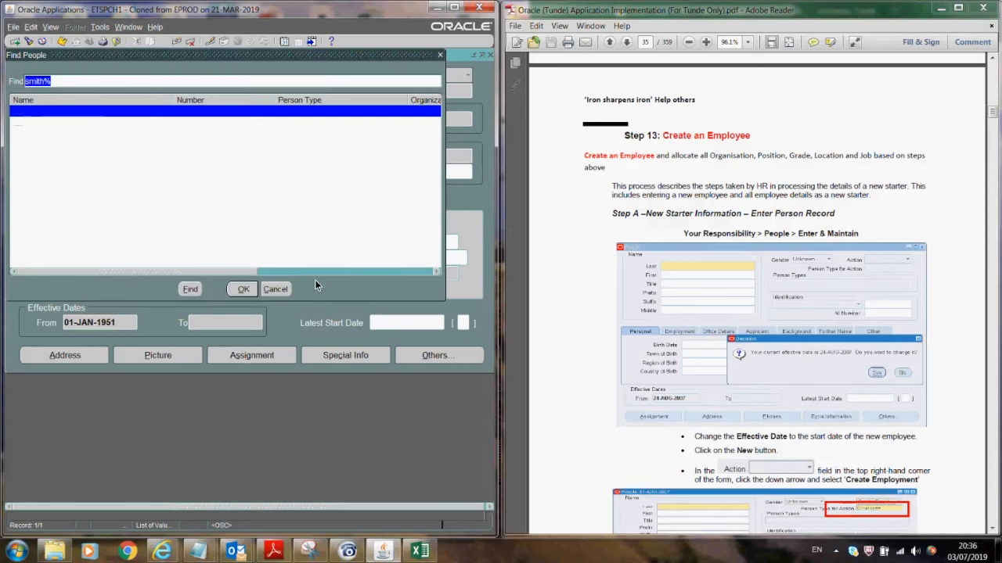
pyautogui.press('Return')
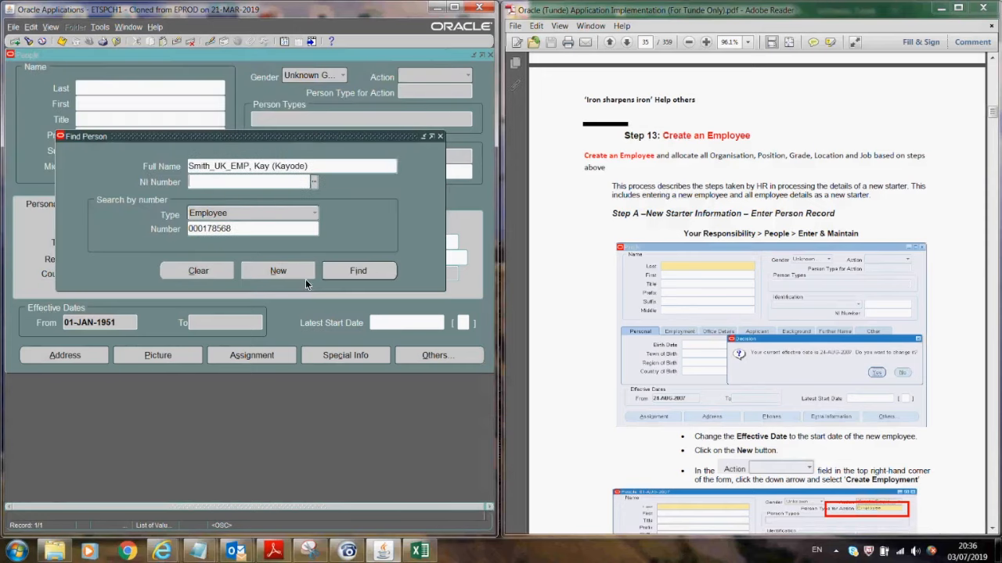
pyautogui.click(341, 272)
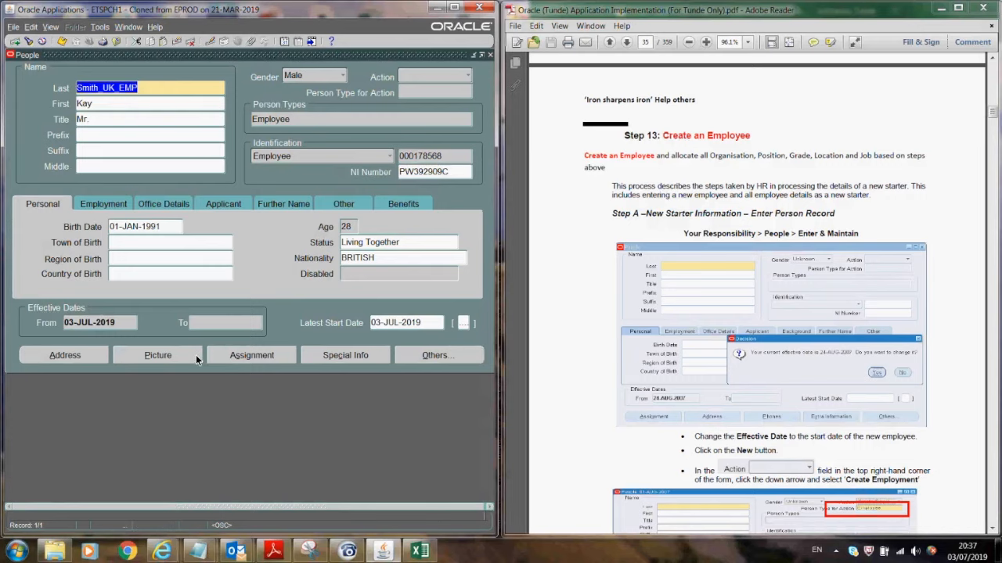
pyautogui.click(230, 355)
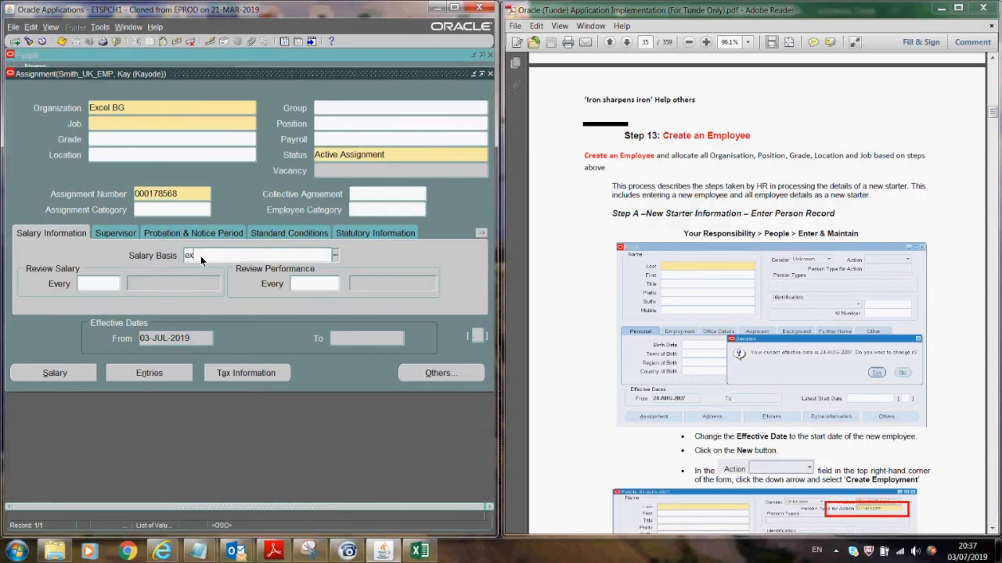
# - As a correction, view the assignment's additional details (only Project Manager), then close Assignment and People without saving
pyautogui.press('Tab')
pyautogui.click(133, 265)
pyautogui.click(477, 335)
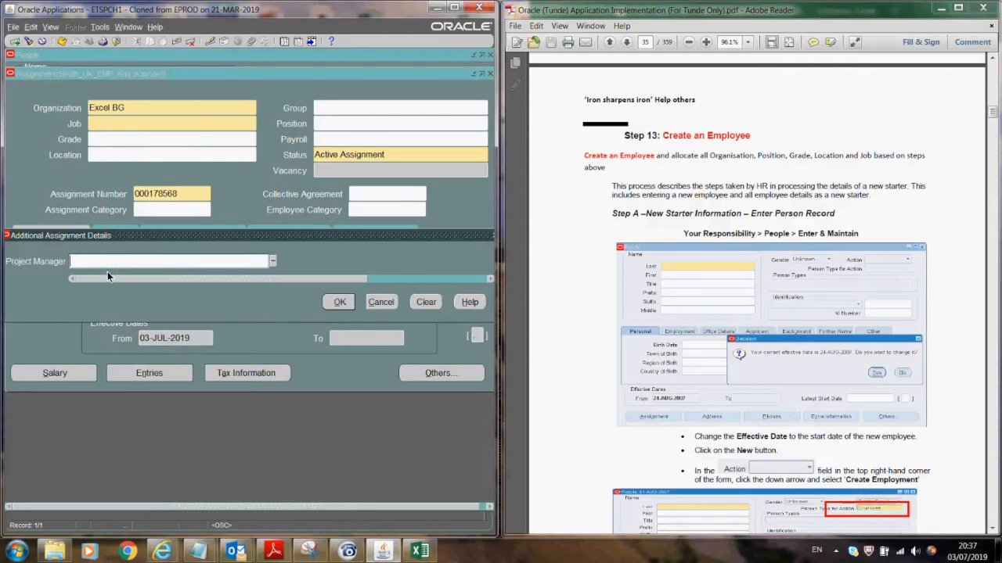
pyautogui.click(383, 301)
pyautogui.click(489, 74)
pyautogui.click(273, 309)
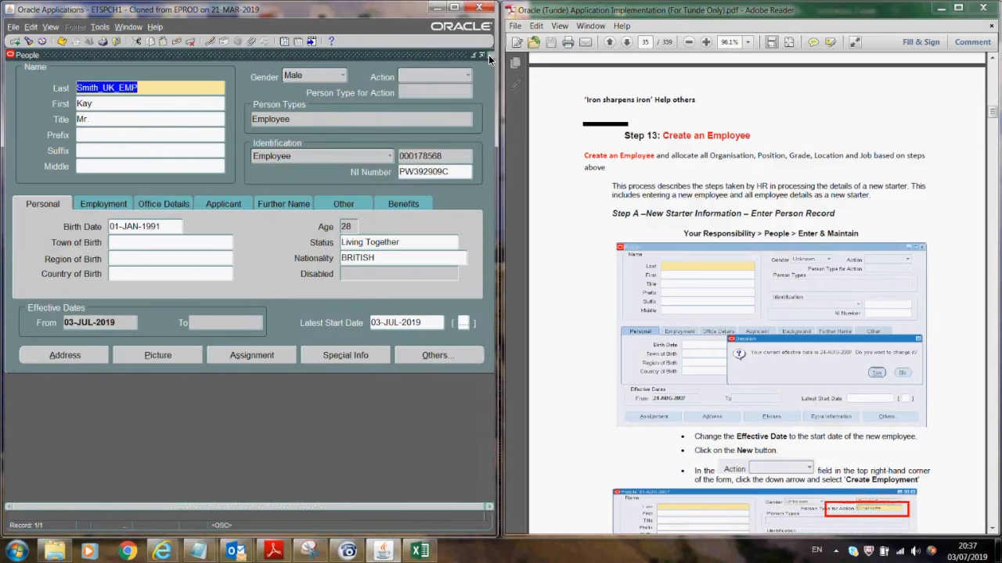
pyautogui.click(488, 55)
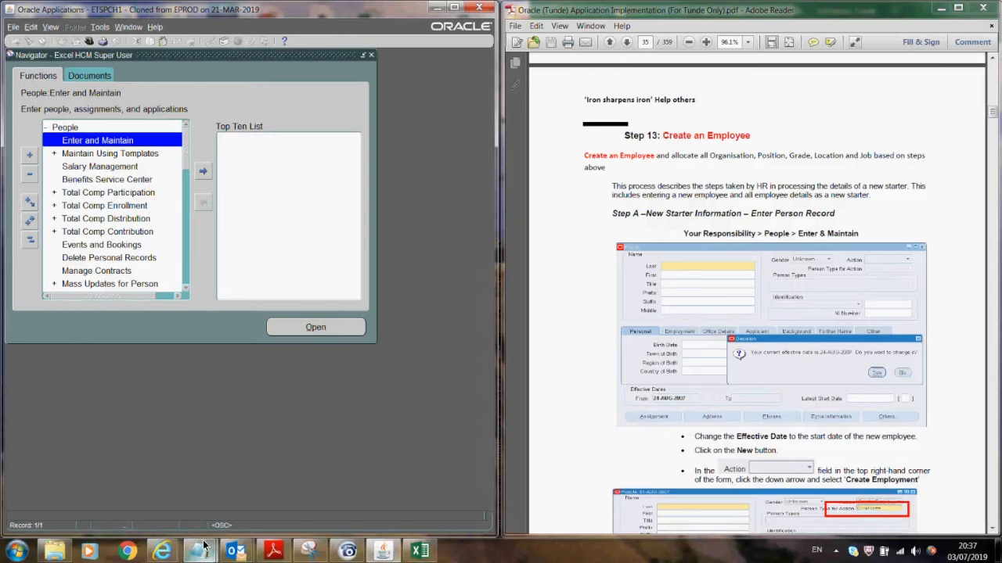
# - Switch to the System Administrator responsibility
pyautogui.click(32, 238)
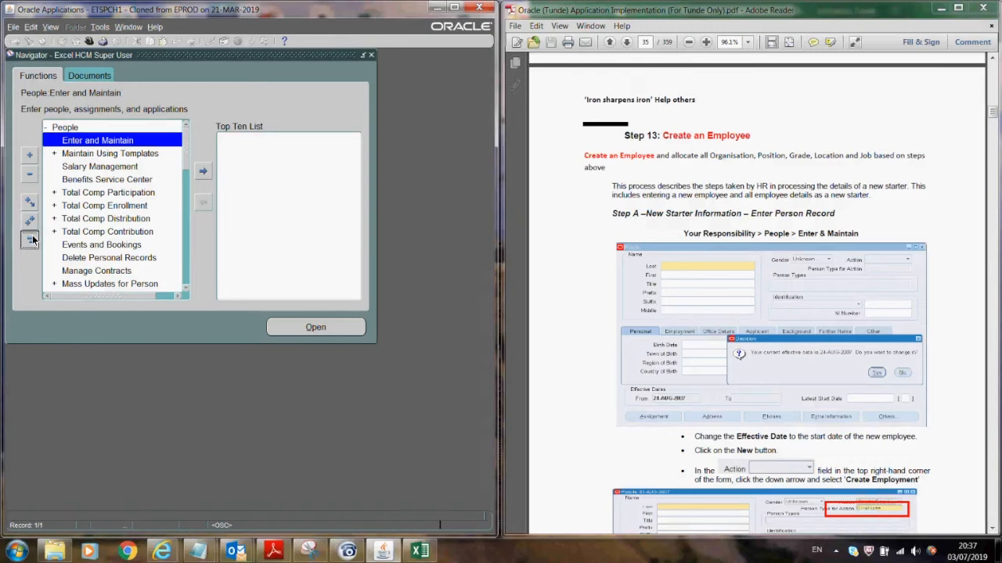
pyautogui.click(88, 42)
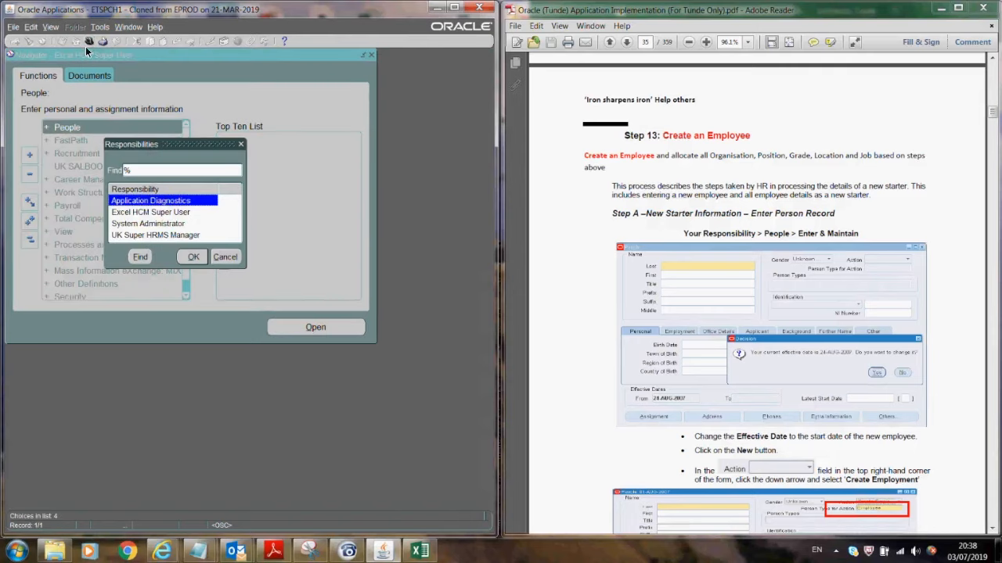
pyautogui.click(140, 225)
pyautogui.click(193, 257)
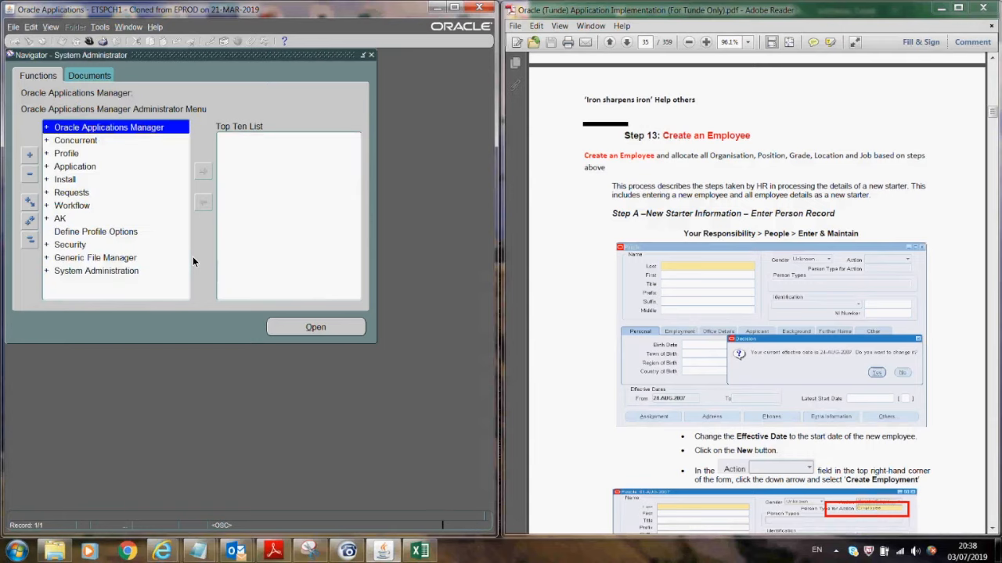
# - Navigate Application > Flexfield > Descriptive and open Segments
pyautogui.click(68, 166)
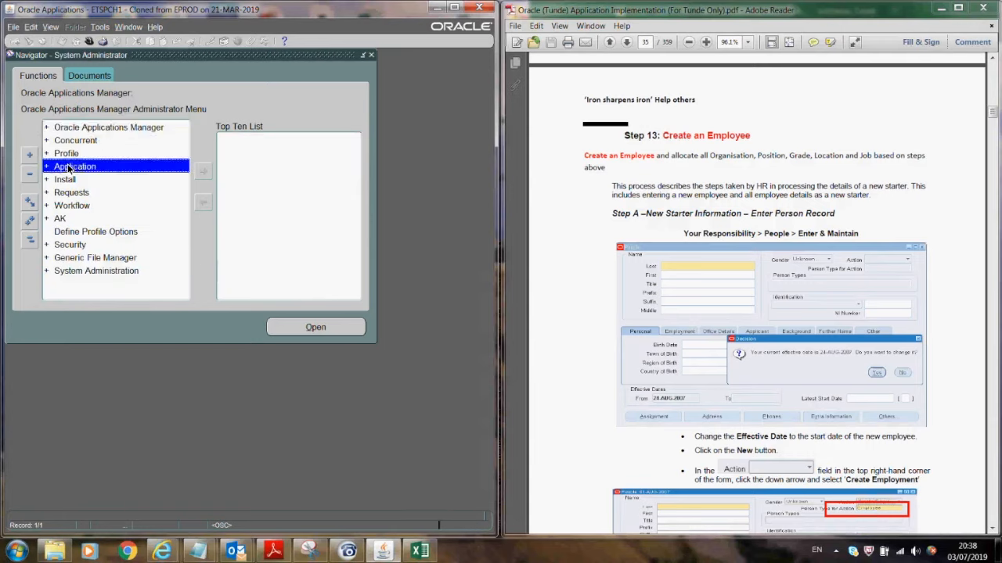
pyautogui.doubleClick(68, 166)
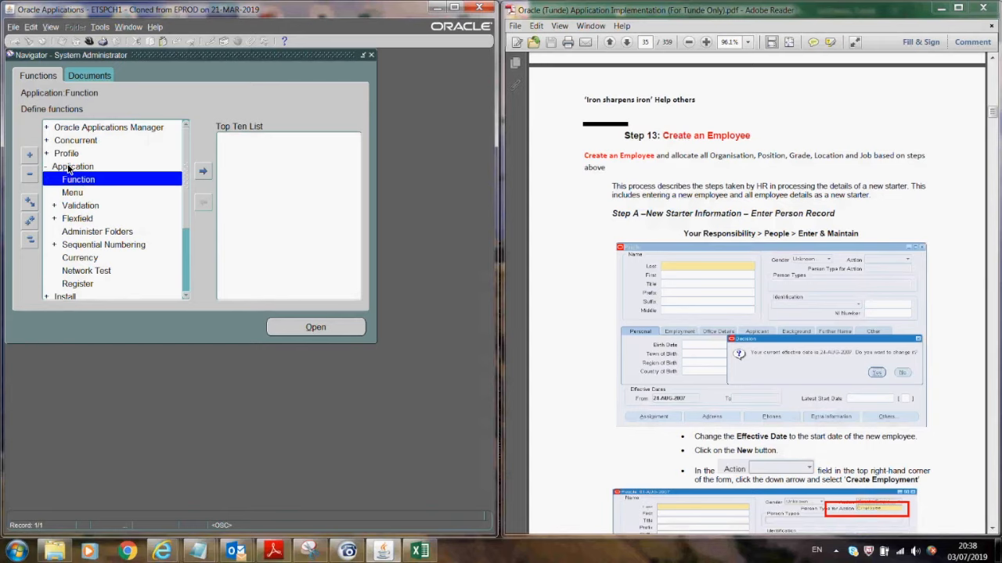
pyautogui.press('Down')
pyautogui.press('Down')
pyautogui.press('Down')
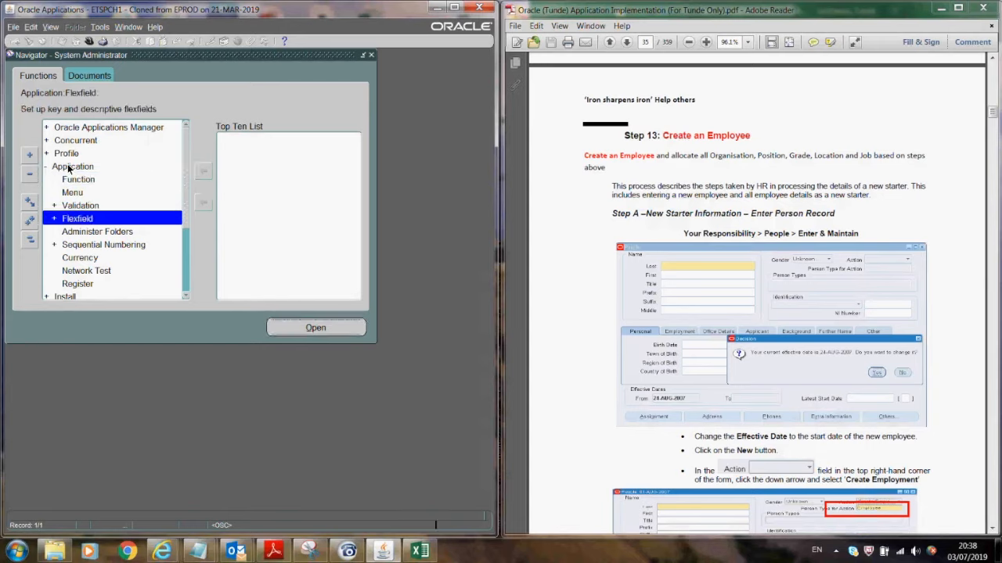
pyautogui.press('Return')
pyautogui.press('Down')
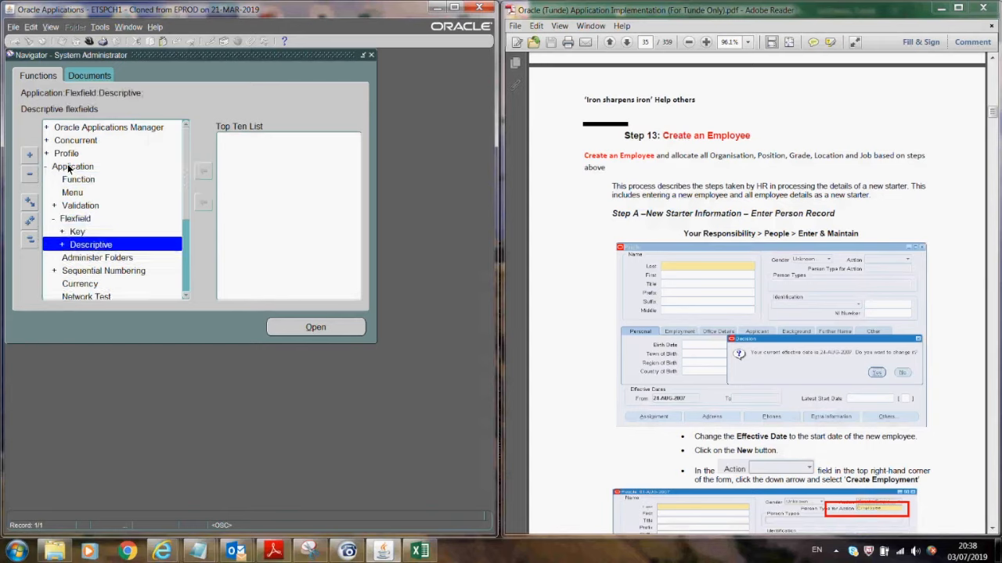
pyautogui.press('Return')
pyautogui.press('Return')
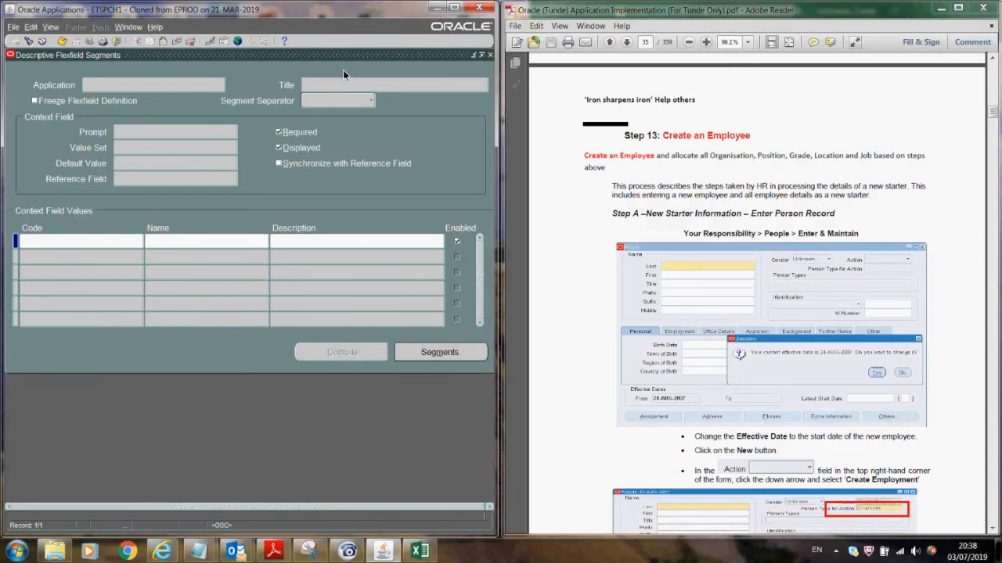
# - Query flexfield titles starting with A and step to Additional Assignment Details
pyautogui.press('F11')
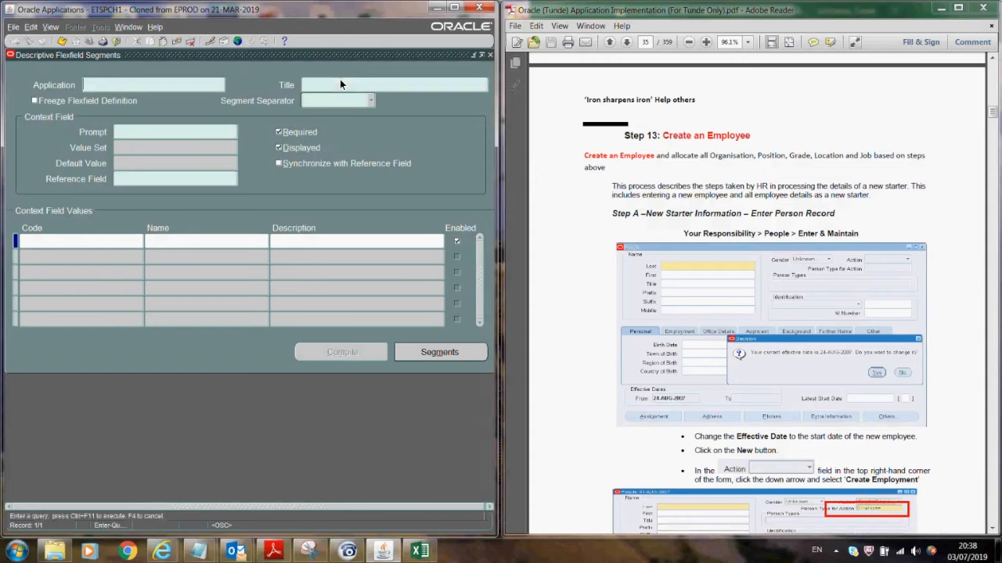
pyautogui.write('A')
pyautogui.hotkey('ctrl', 'F11')
pyautogui.press('Down')
pyautogui.press('Down')
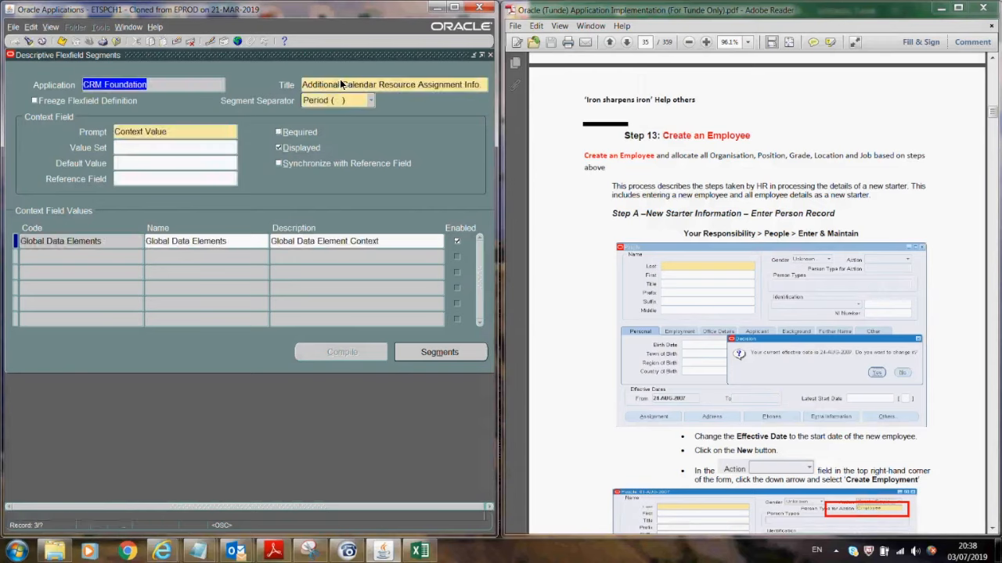
pyautogui.press('Down')
pyautogui.press('Down')
pyautogui.press('Down')
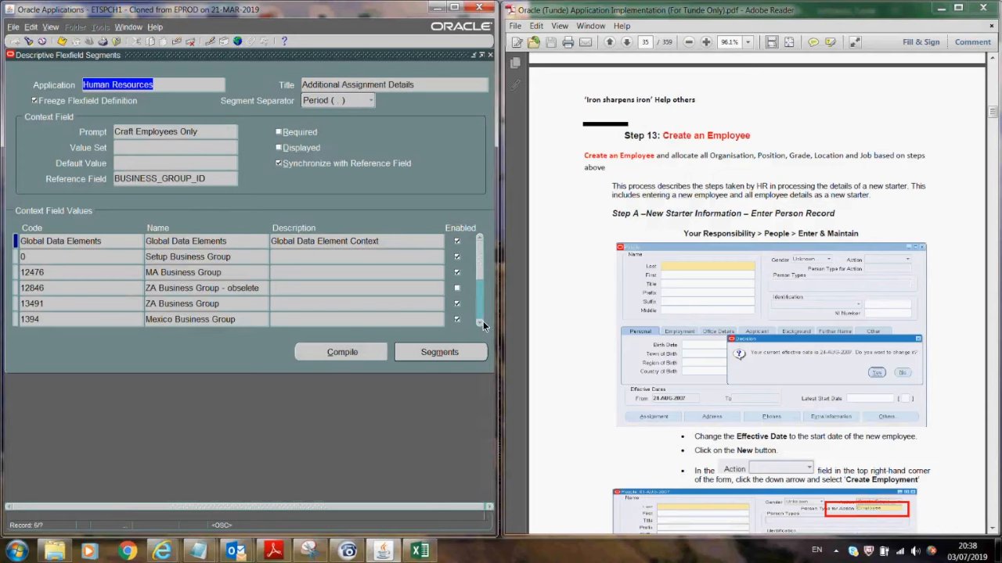
# - Scroll through its context values, down to 2846 GB Business Group
pyautogui.click(479, 324)
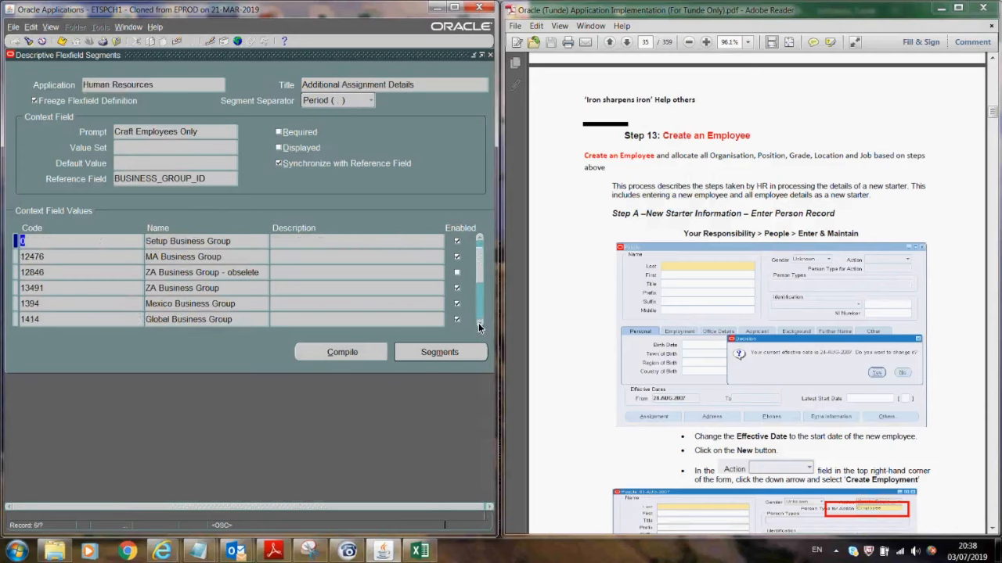
pyautogui.click(479, 323)
pyautogui.click(479, 323)
pyautogui.click(479, 323)
pyautogui.click(479, 323)
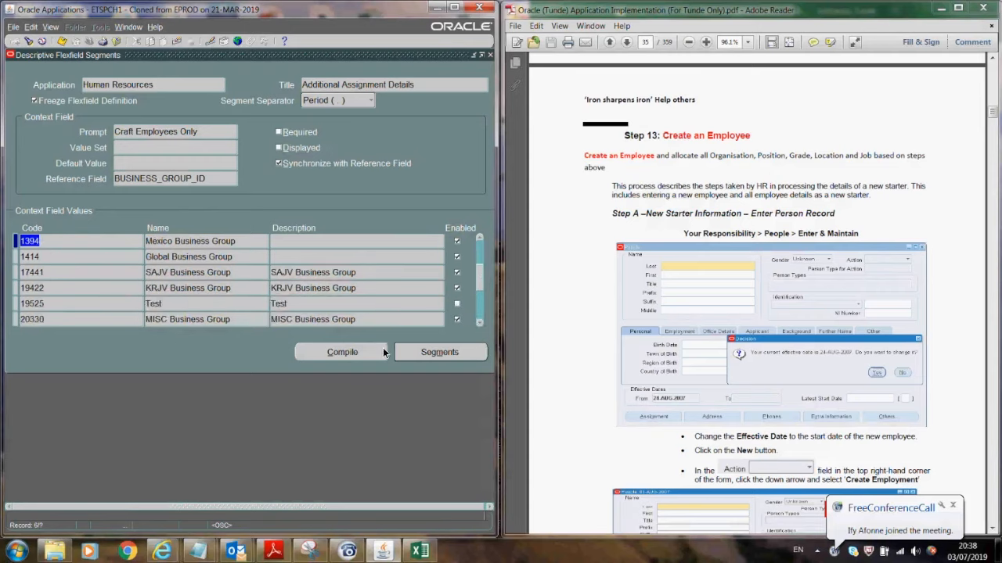
pyautogui.click(479, 321)
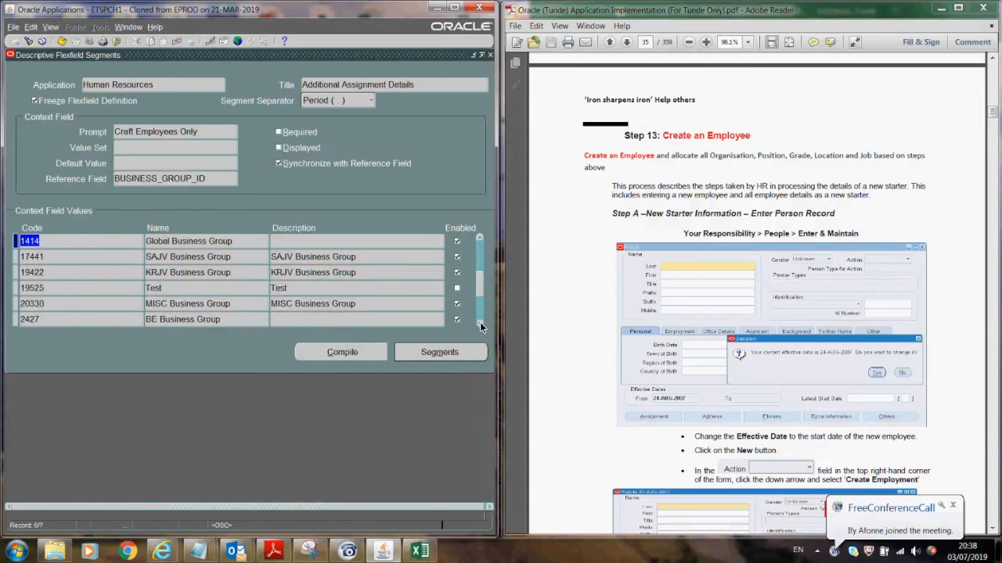
pyautogui.click(480, 322)
pyautogui.click(479, 322)
pyautogui.click(480, 322)
pyautogui.click(480, 322)
pyautogui.click(480, 322)
pyautogui.click(480, 321)
pyautogui.click(480, 322)
pyautogui.click(480, 322)
pyautogui.click(480, 322)
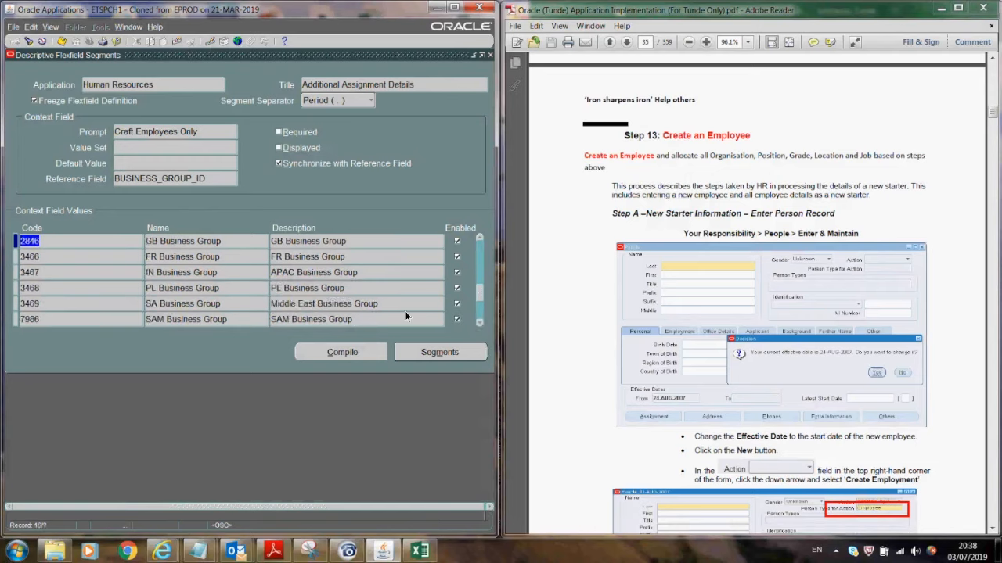
pyautogui.click(479, 238)
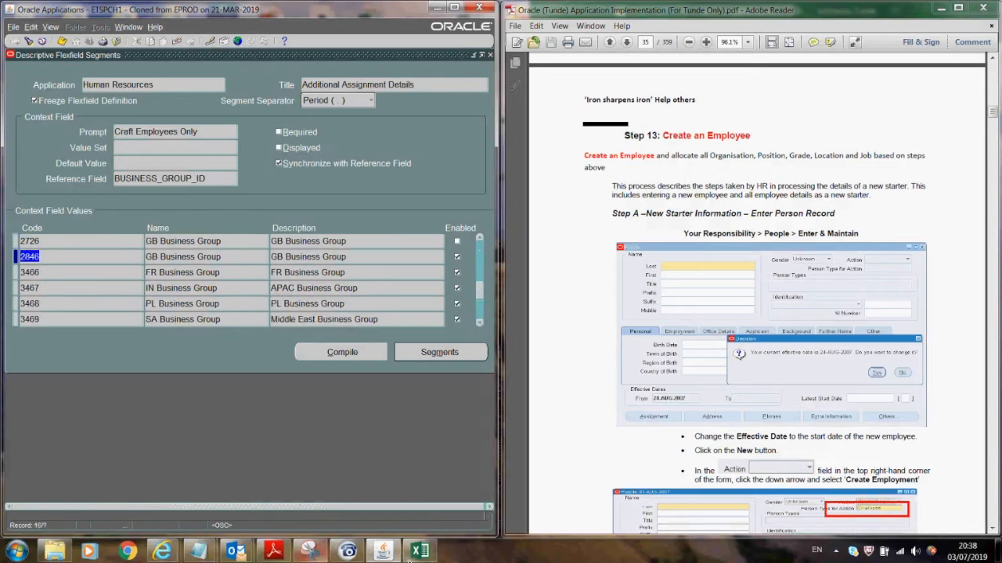
pyautogui.click(199, 552)
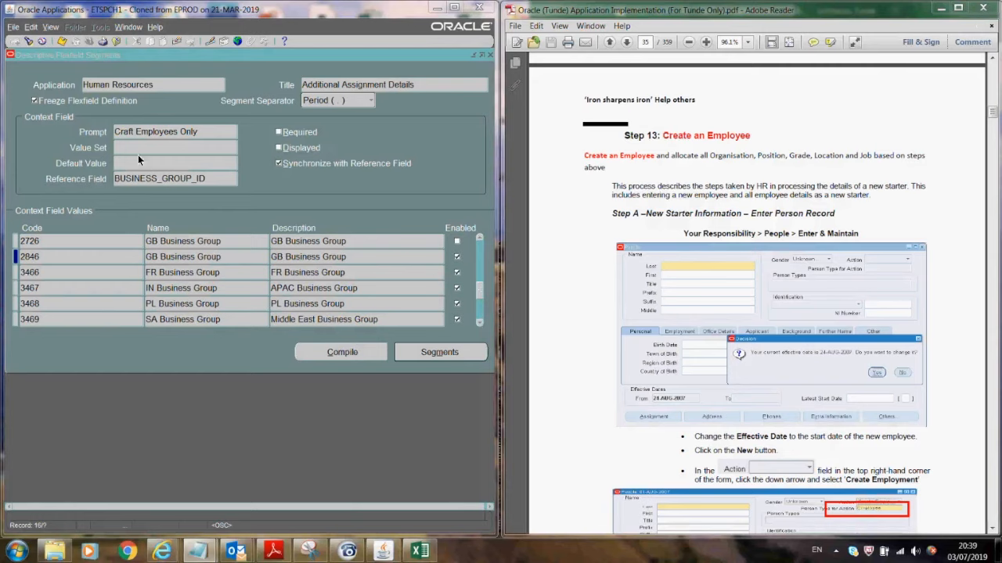
# - Unfreeze the flexfield definition, accepting the caution
pyautogui.click(157, 135)
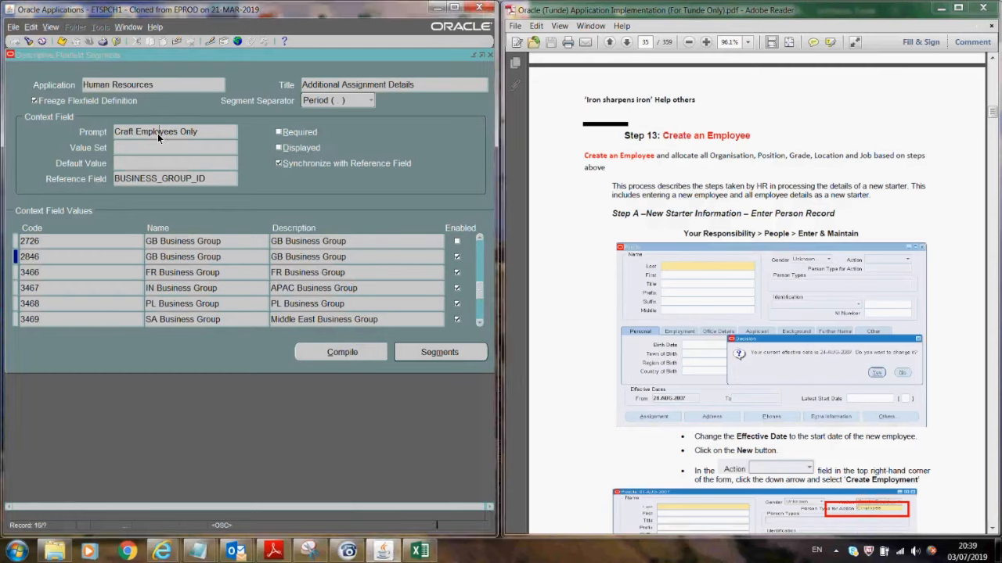
pyautogui.click(34, 100)
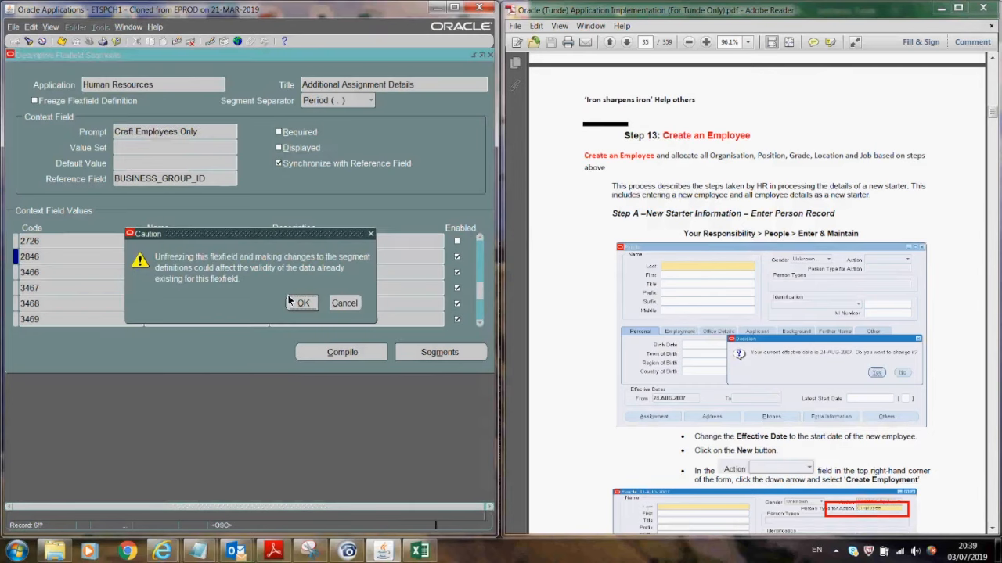
pyautogui.click(301, 303)
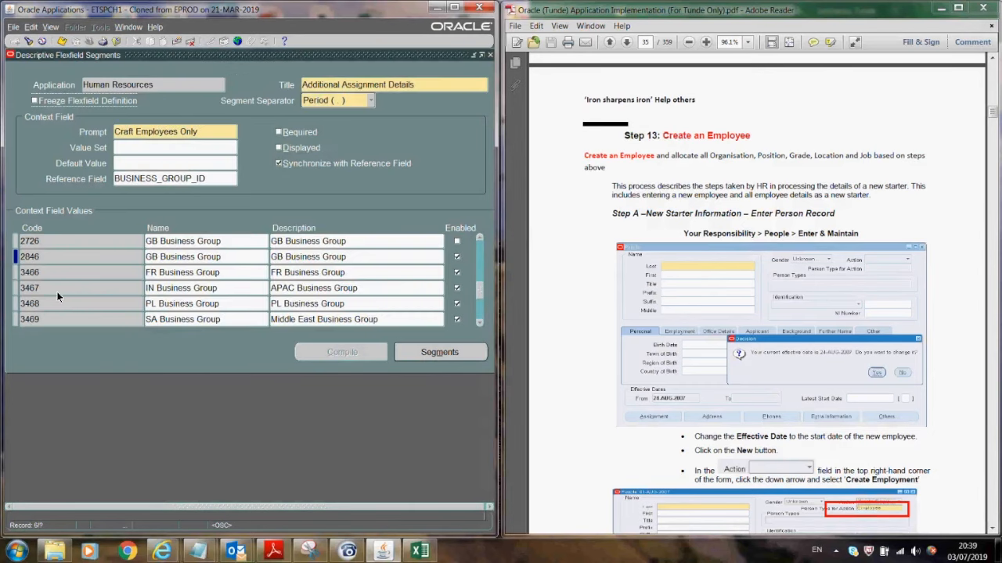
# - Add context value 20913 named Excel Business Group_Test
pyautogui.click(66, 255)
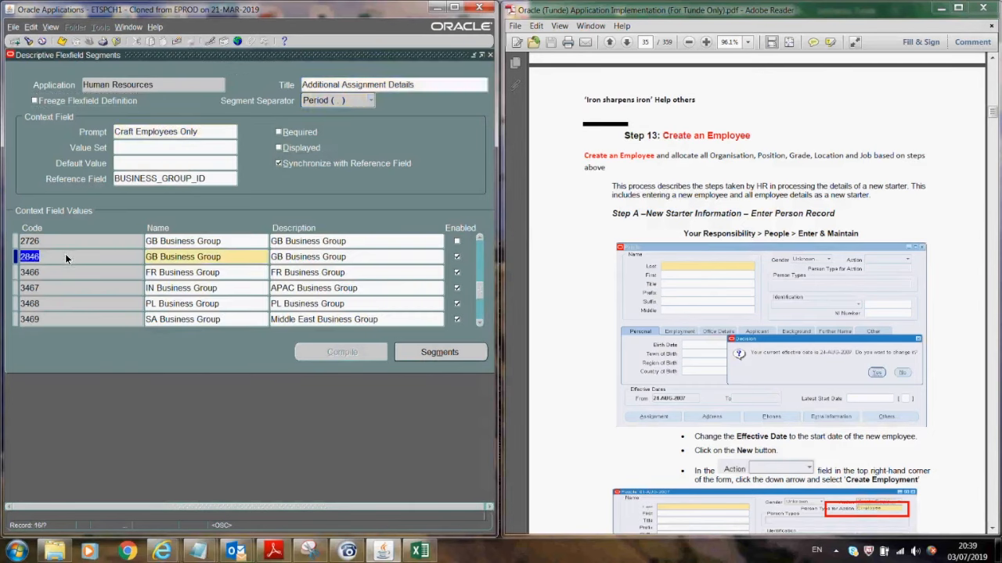
pyautogui.click(15, 42)
pyautogui.write('20913')
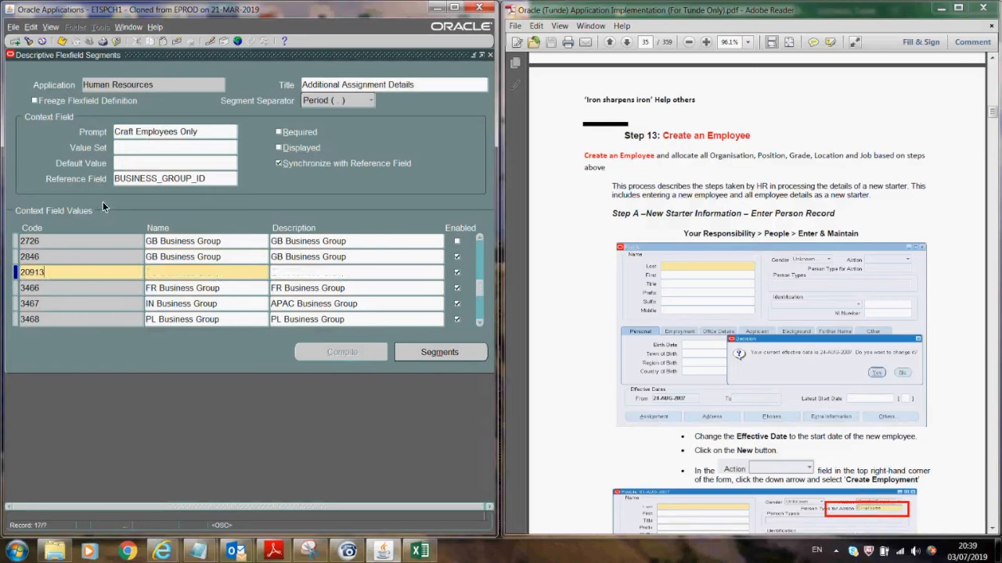
pyautogui.click(180, 271)
pyautogui.write('Excel BG')
pyautogui.doubleClick(187, 273)
pyautogui.click(186, 272)
pyautogui.press('BackSpace')
pyautogui.write('usiness Group')
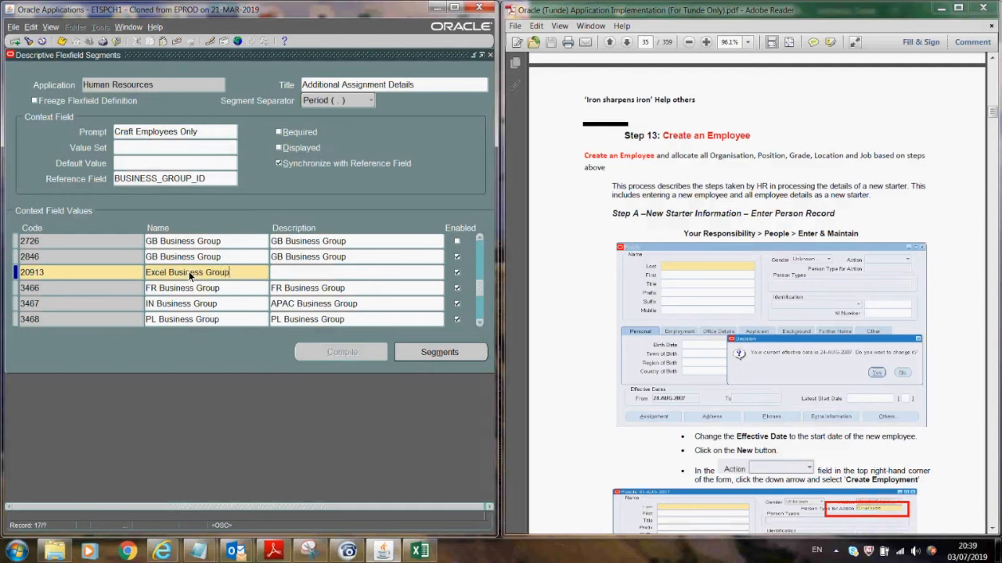
pyautogui.write('_Test')
pyautogui.click(417, 354)
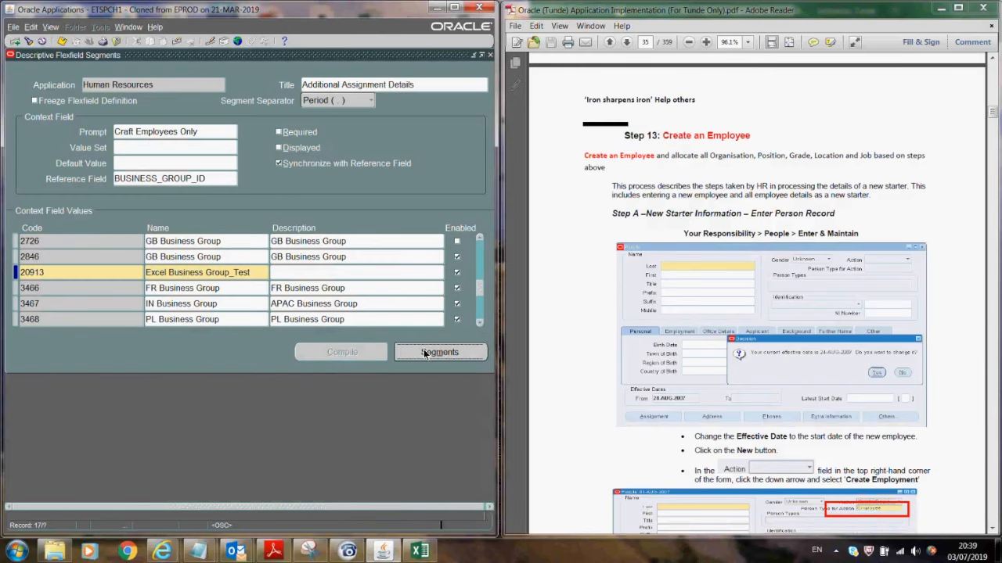
# - Add segment 5 PTO Balances on column ASS_ATTRIBUTE1, then begin segment 10 Contract Start Date
pyautogui.write('5')
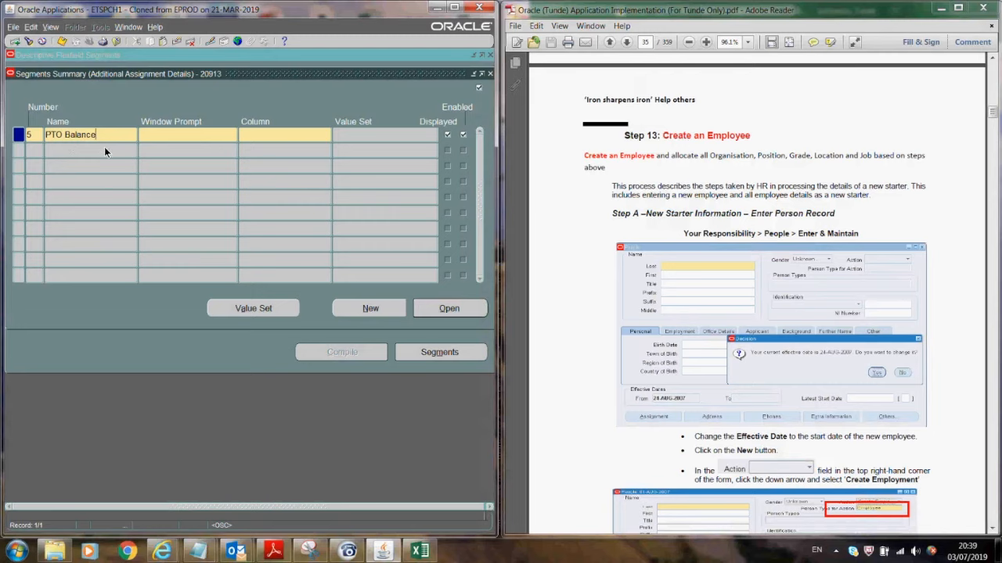
pyautogui.click(156, 135)
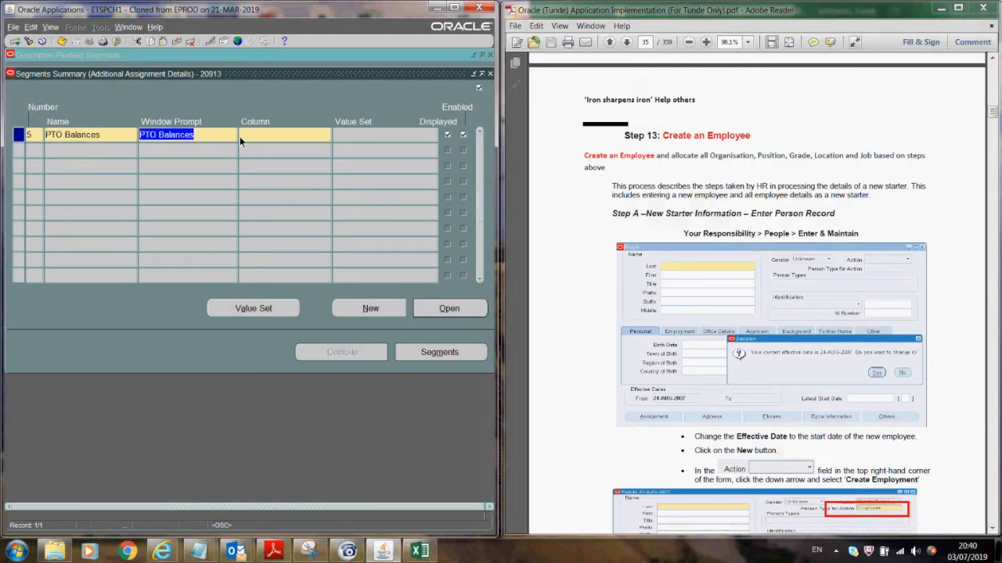
pyautogui.click(260, 134)
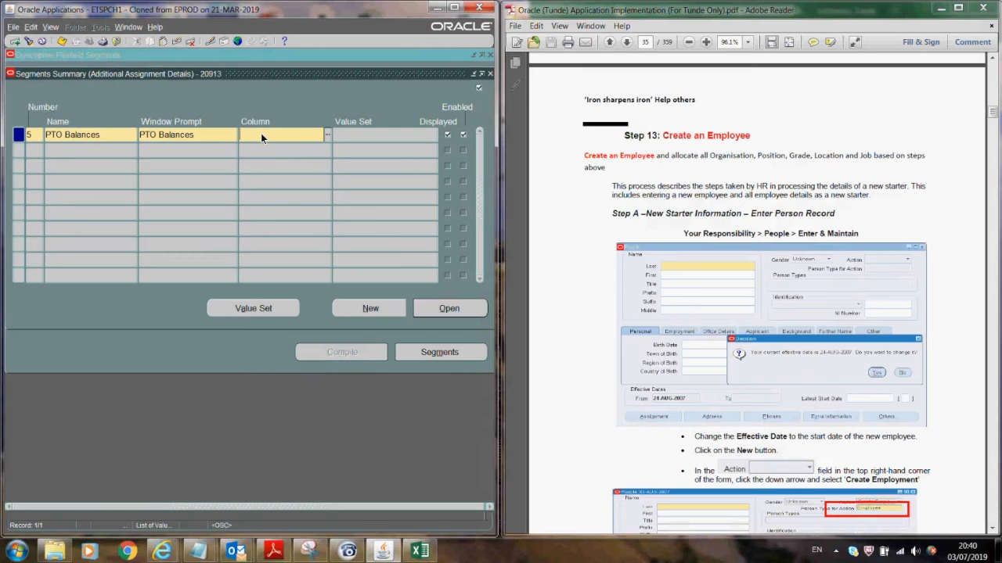
pyautogui.click(327, 135)
pyautogui.press('Return')
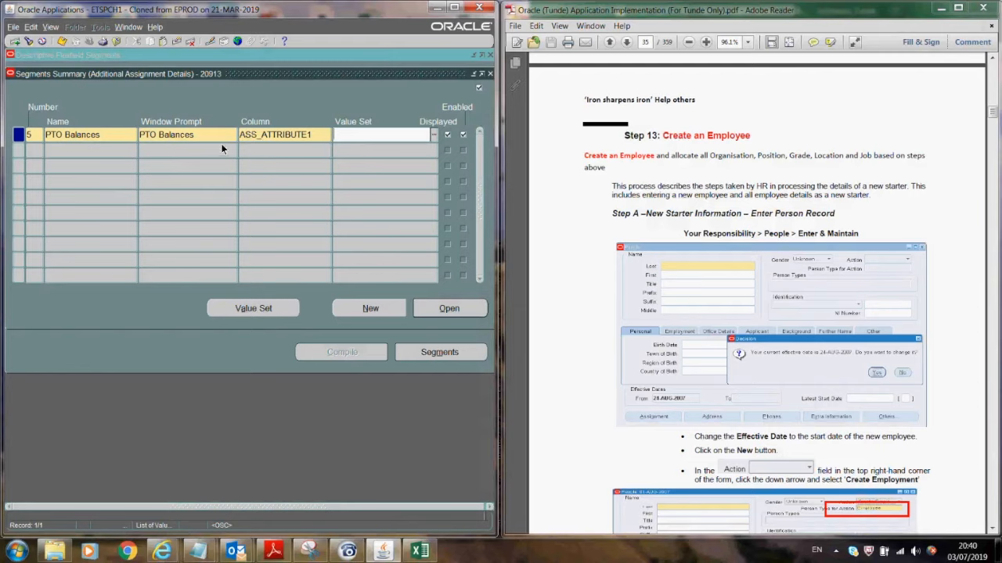
pyautogui.click(86, 151)
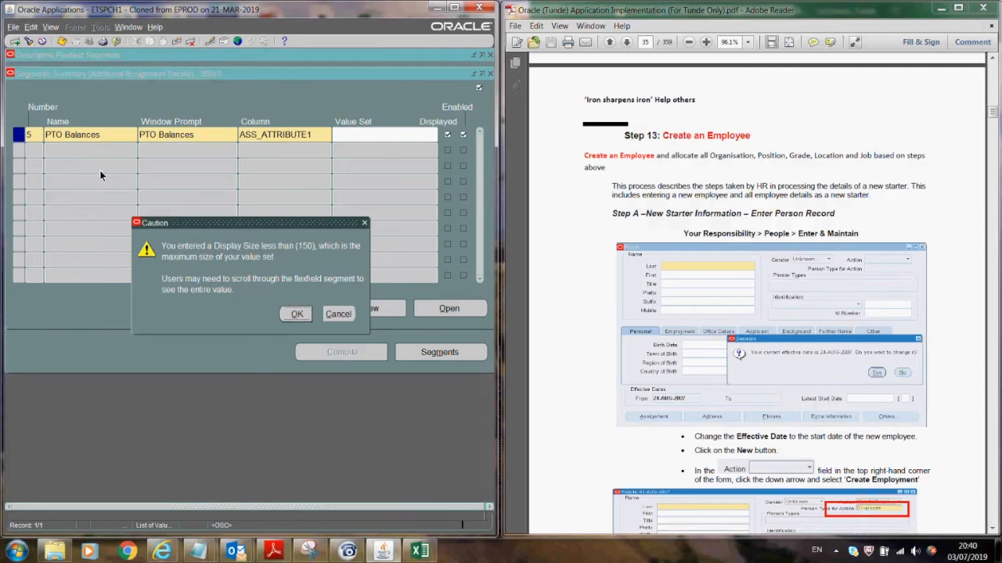
pyautogui.press('Return')
pyautogui.write('10')
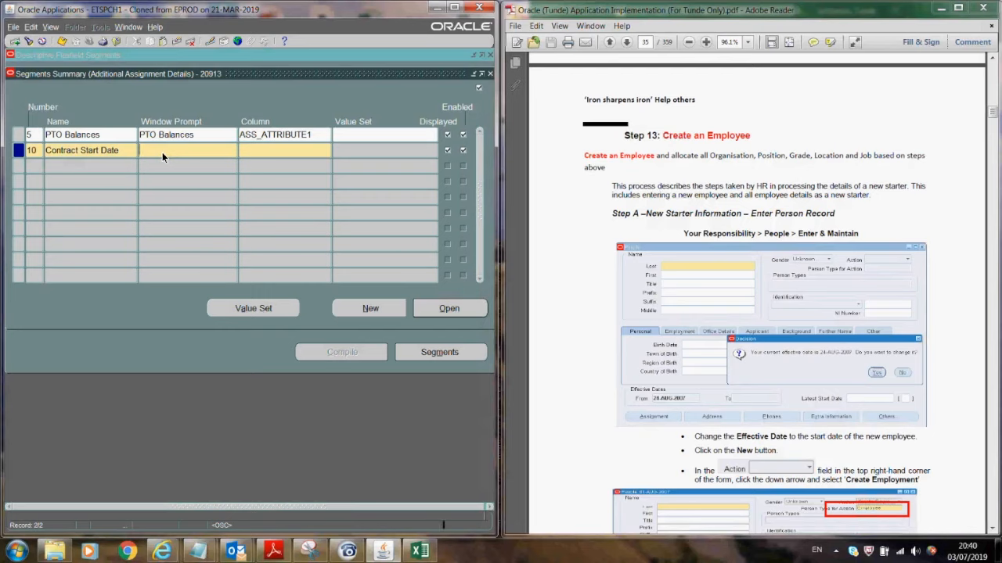
# - Map Contract Start Date to column ASS_ATTRIBUTE2 and dismiss the display size warning
pyautogui.press('Tab')
pyautogui.press('Tab')
pyautogui.hotkey('ctrl', 'l')
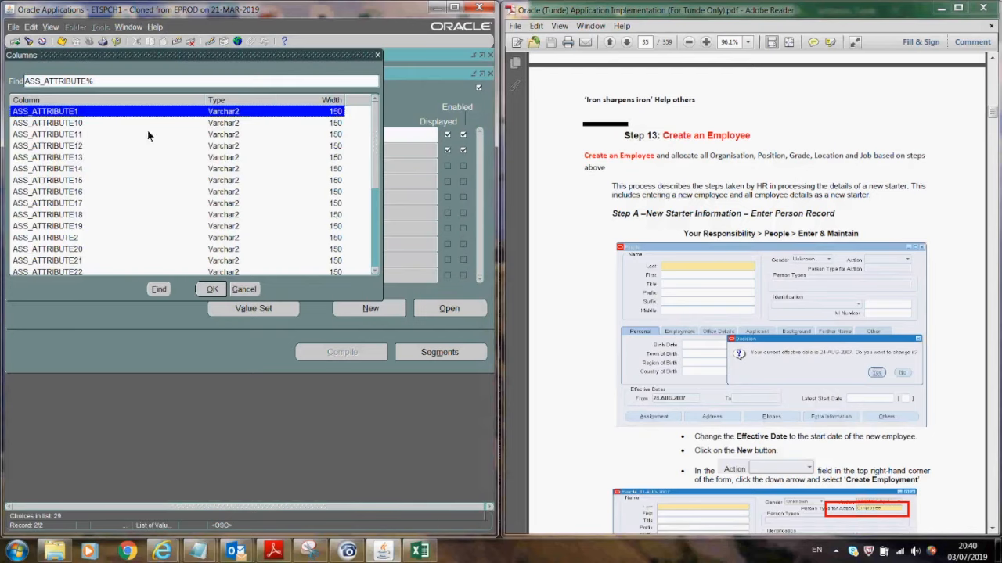
pyautogui.click(133, 235)
pyautogui.click(208, 289)
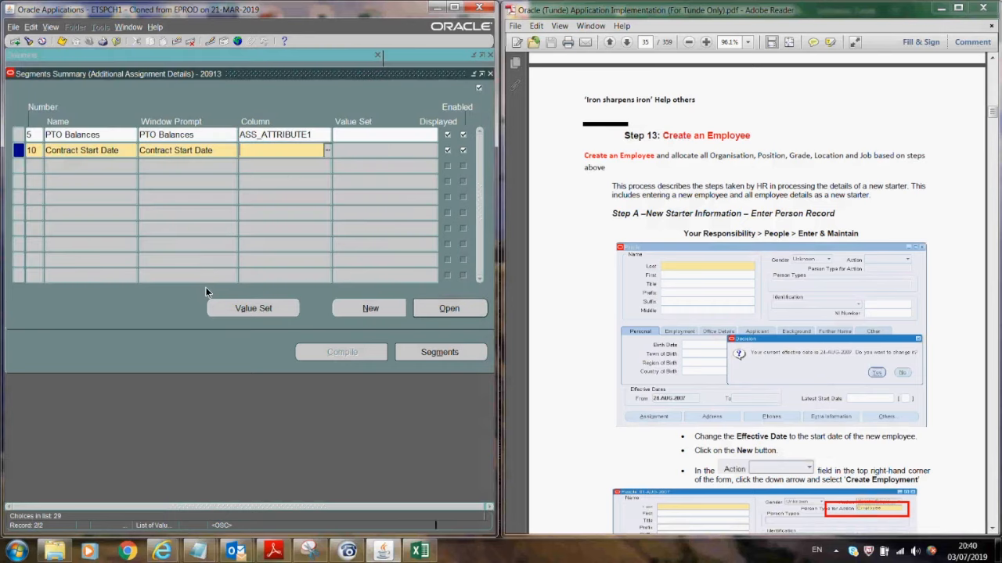
pyautogui.click(347, 151)
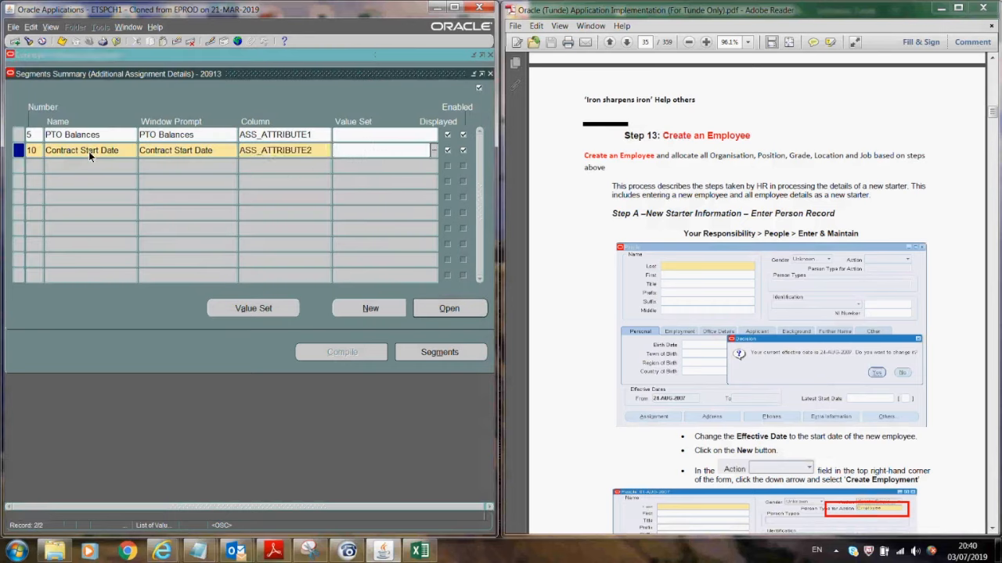
pyautogui.click(34, 162)
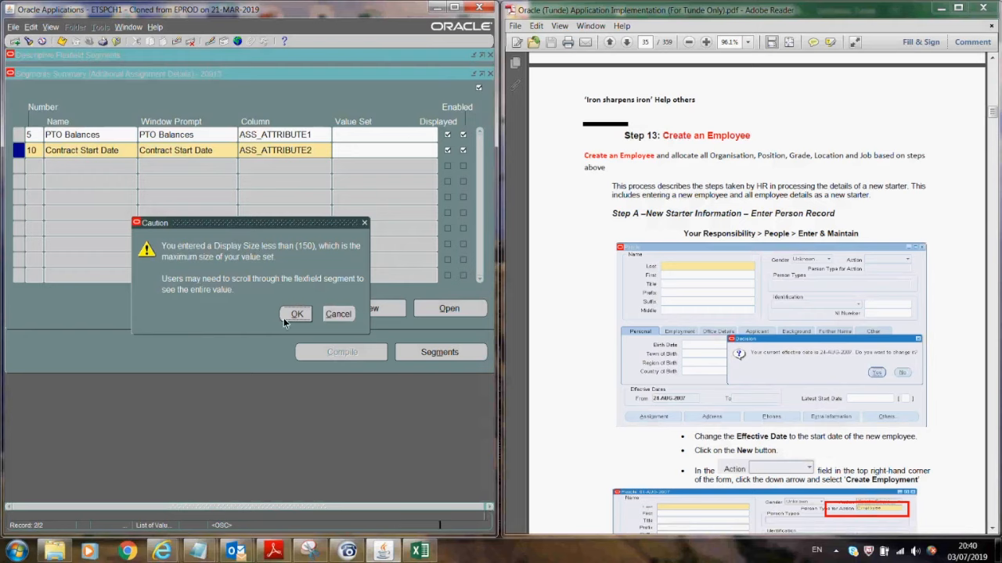
pyautogui.click(295, 314)
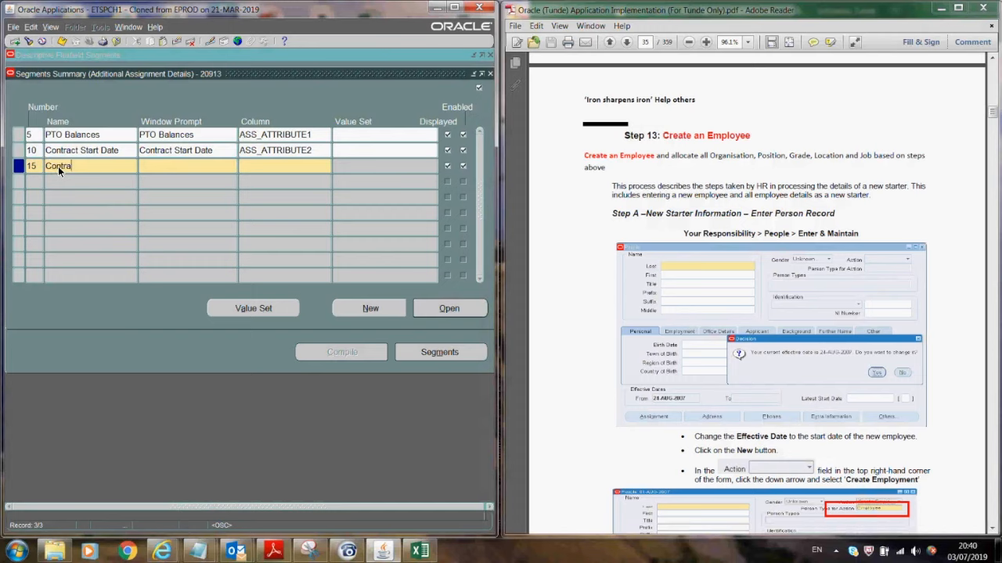
# - Name the next segment Contract End Date, assign it column ASS_ATTRIBUTE3, and begin a new row
pyautogui.write('End Date')
pyautogui.press('Tab')
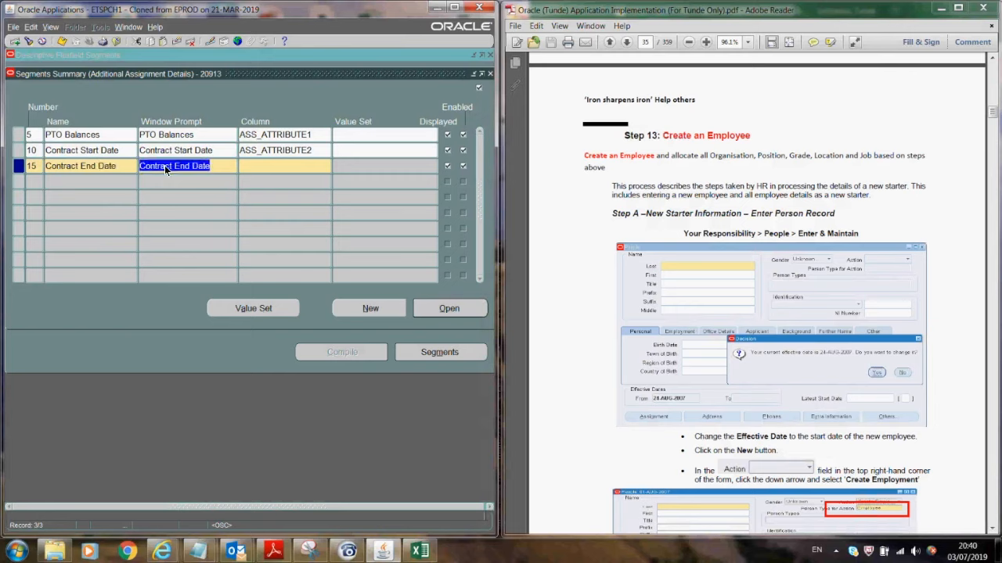
pyautogui.click(288, 168)
pyautogui.write('as')
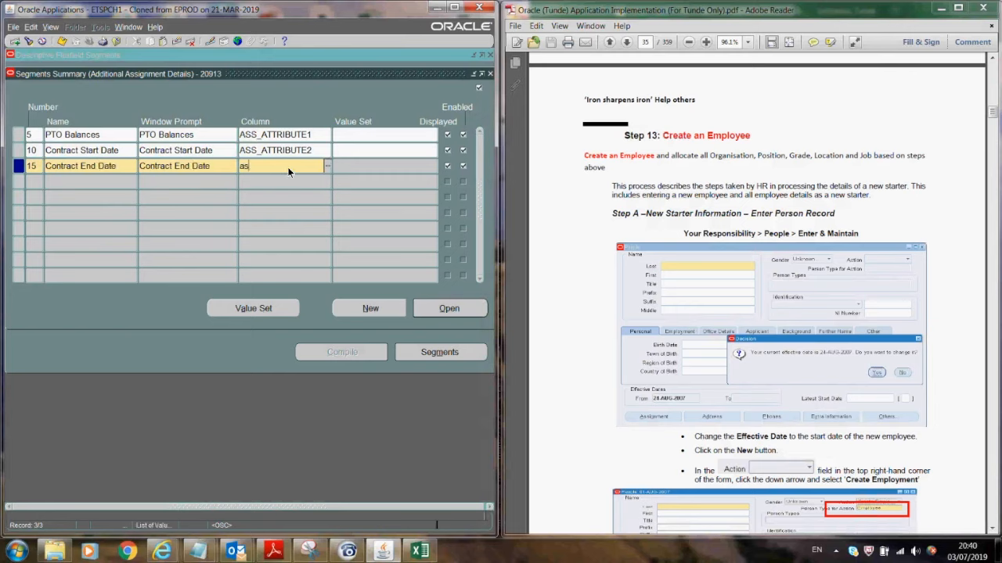
pyautogui.press('Tab')
pyautogui.moveTo(374, 142); pyautogui.dragTo(371, 183)
pyautogui.click(120, 261)
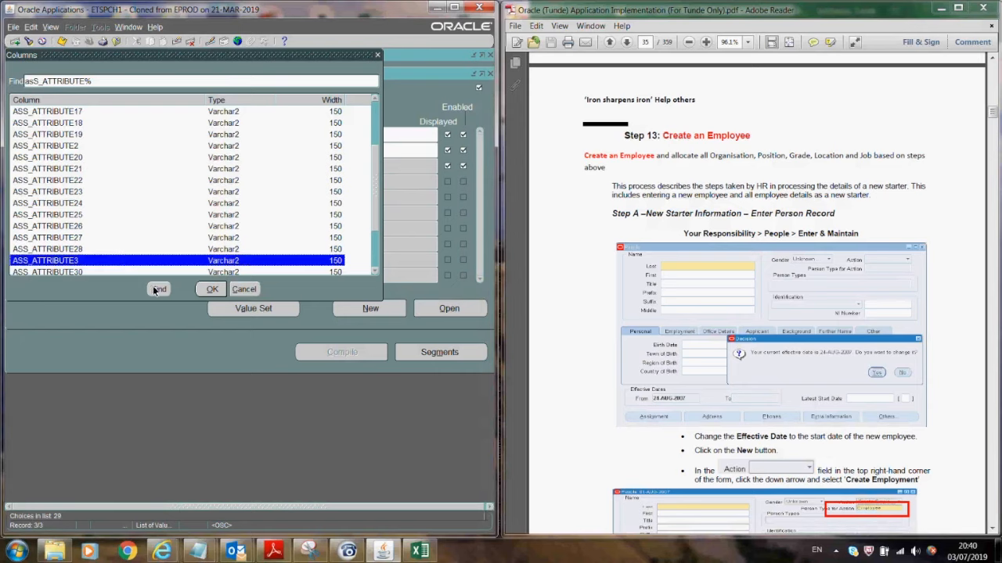
pyautogui.click(211, 289)
pyautogui.click(107, 186)
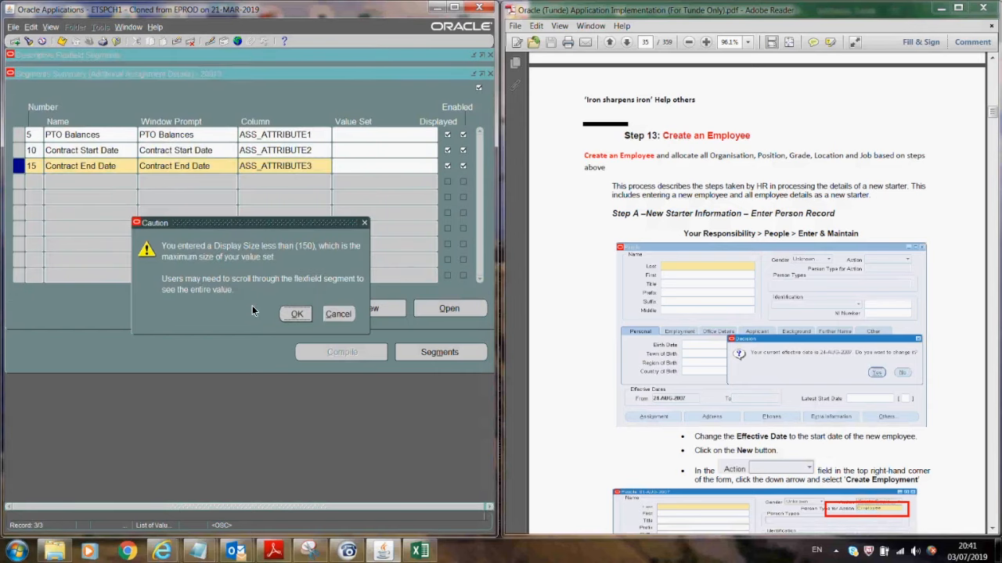
pyautogui.click(295, 316)
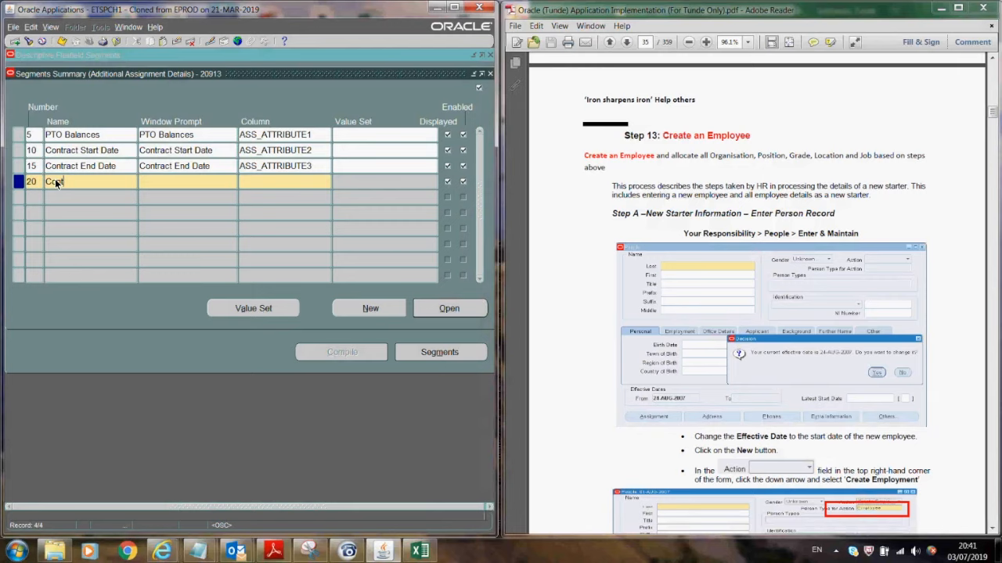
# - Name segment 20 Contract Type with a matching prompt and assign it column ASS_ATTRIBUTE10
pyautogui.click(54, 179)
pyautogui.write('Contract Type')
pyautogui.press('Tab')
pyautogui.press('Tab')
pyautogui.write('as')
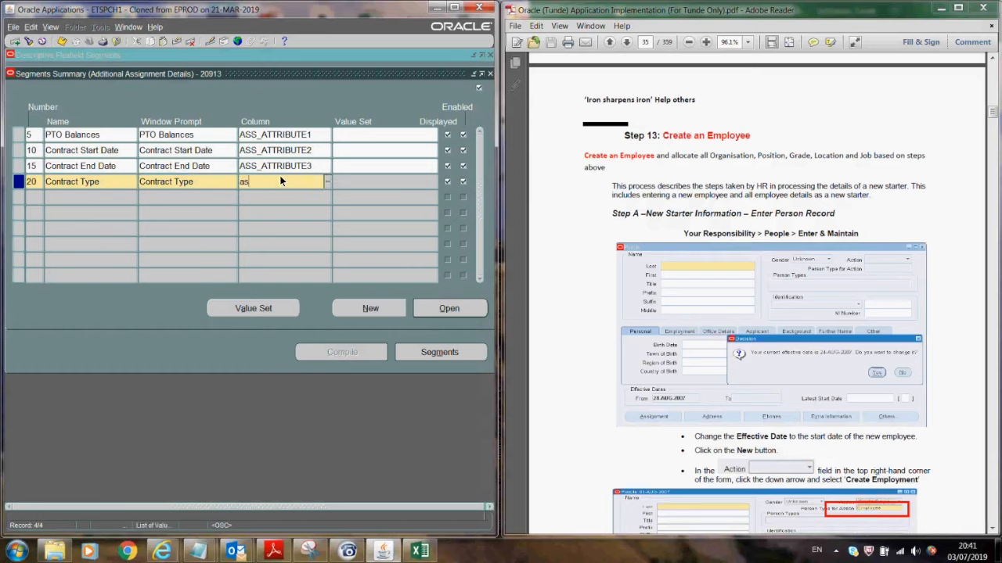
pyautogui.press('Tab')
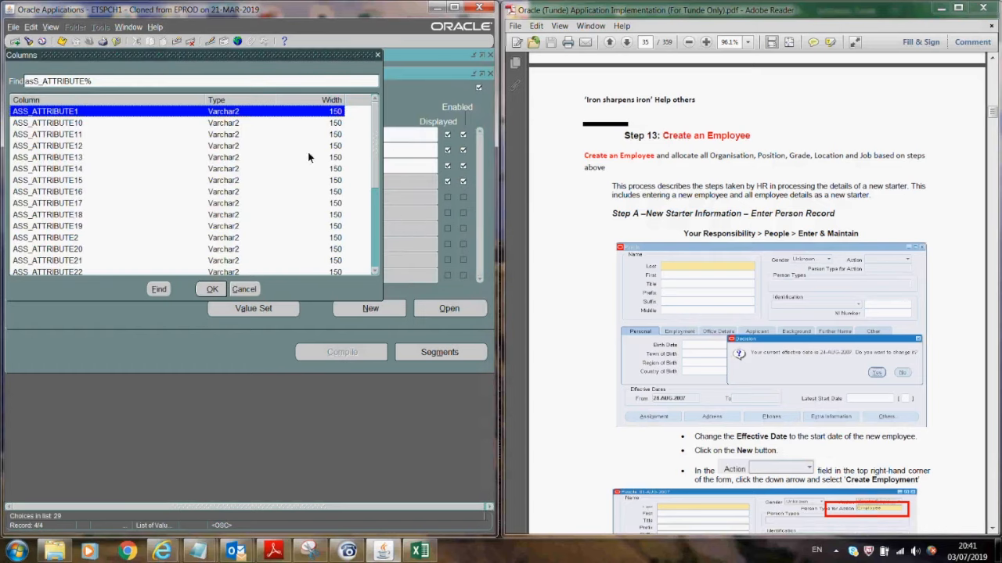
pyautogui.doubleClick(142, 124)
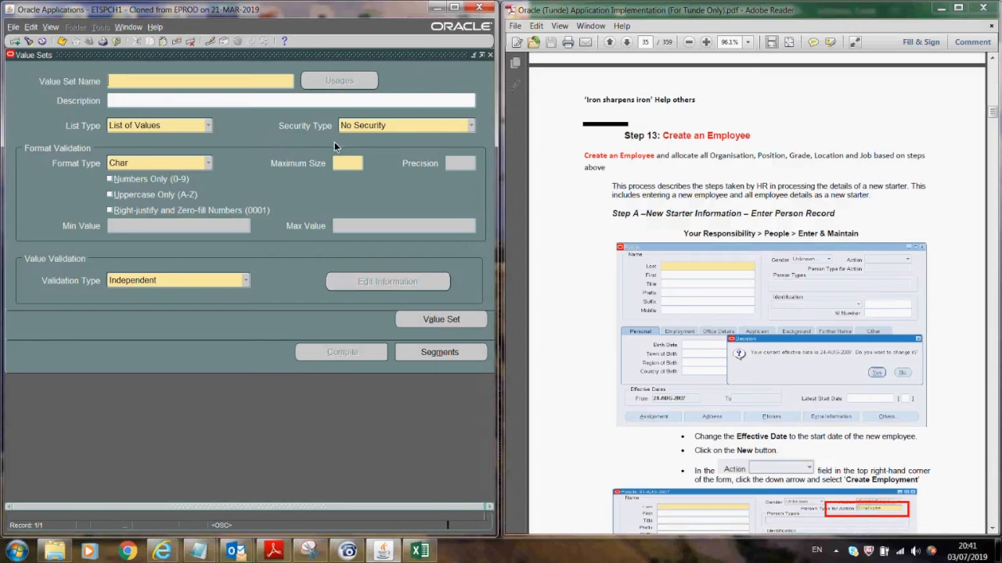
# - Close the value set and segment detail windows and start a new segment row
pyautogui.click(490, 55)
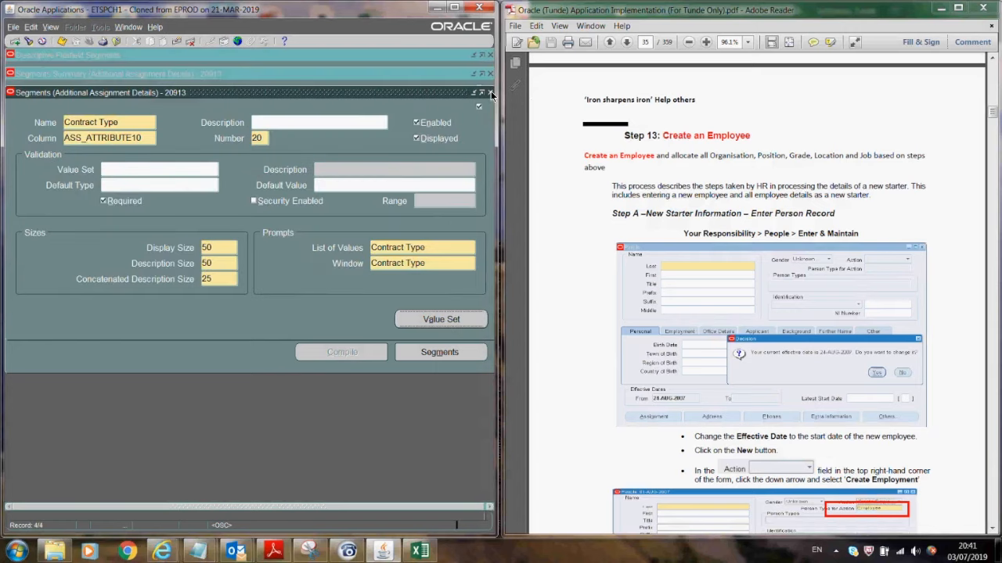
pyautogui.click(489, 92)
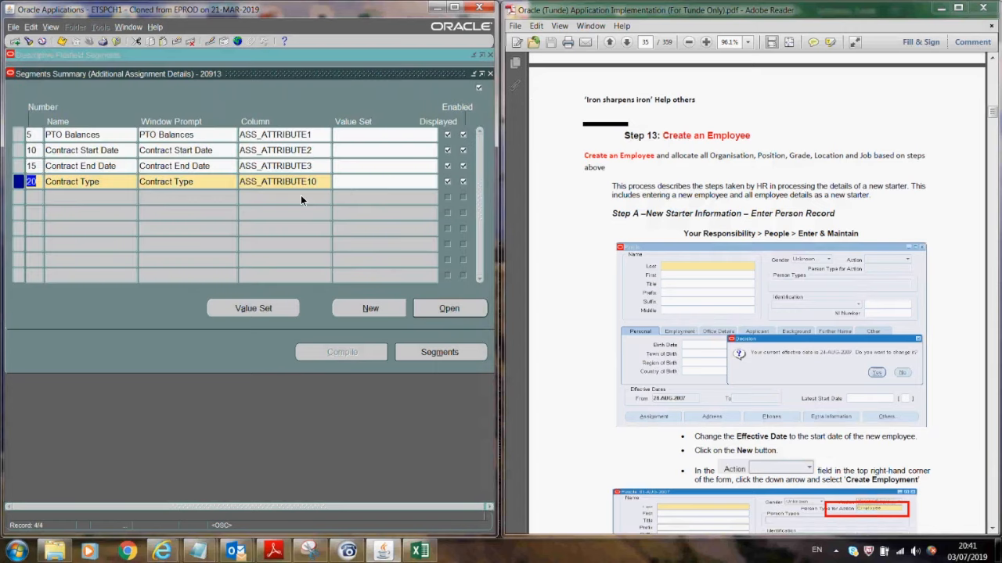
pyautogui.click(35, 199)
pyautogui.click(68, 208)
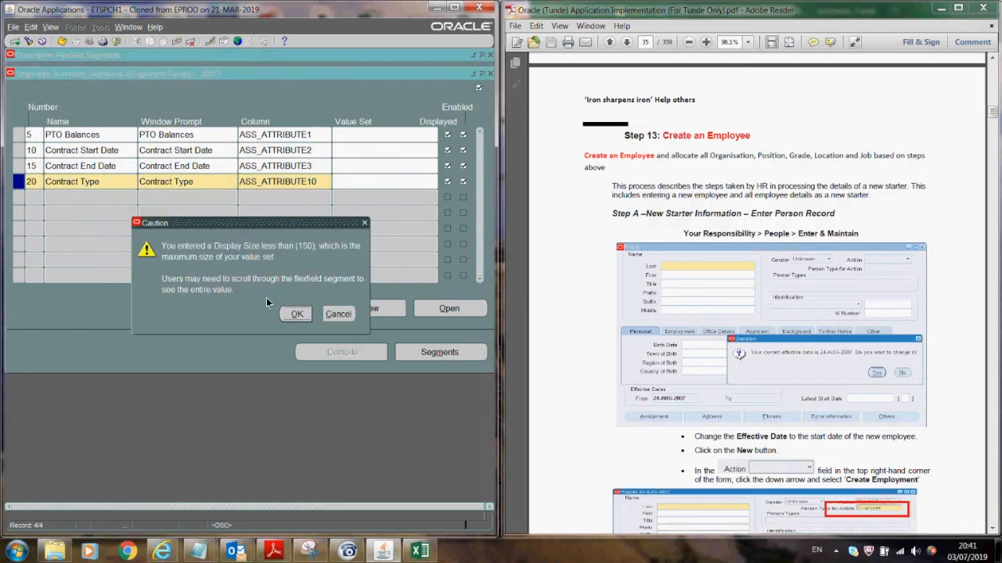
pyautogui.click(293, 314)
# - Enter segment number 25 named 2nd Supervisor and dismiss the view column name warning
pyautogui.write('25')
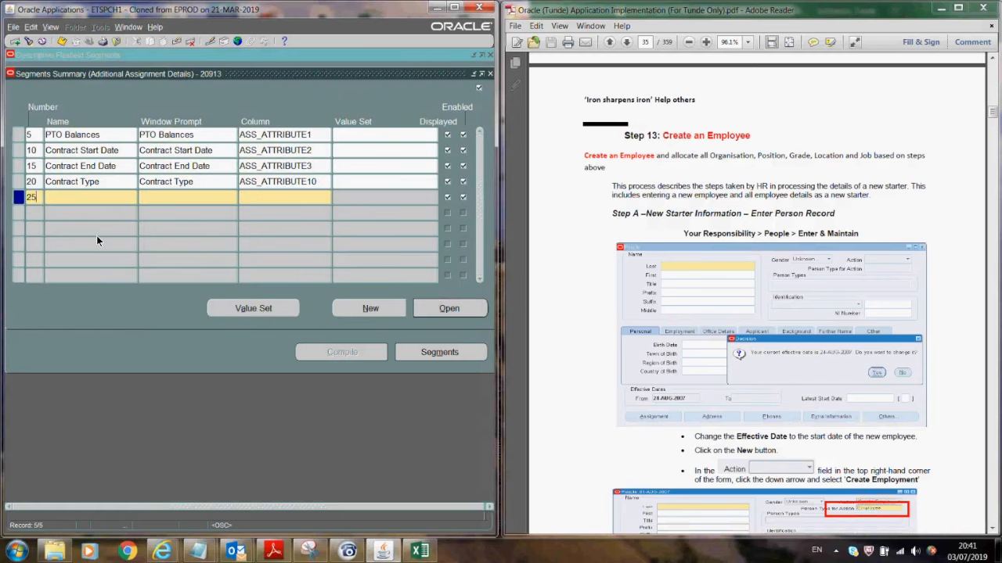
pyautogui.click(86, 200)
pyautogui.write('Loca')
pyautogui.press('BackSpace')
pyautogui.press('BackSpace')
pyautogui.press('BackSpace')
pyautogui.press('BackSpace')
pyautogui.press('BackSpace')
pyautogui.press('BackSpace')
pyautogui.press('BackSpace')
pyautogui.press('BackSpace')
pyautogui.press('BackSpace')
pyautogui.press('BackSpace')
pyautogui.press('BackSpace')
pyautogui.press('BackSpace')
pyautogui.press('BackSpace')
pyautogui.press('BackSpace')
pyautogui.press('BackSpace')
pyautogui.write('2nd Supervisor')
pyautogui.click(177, 195)
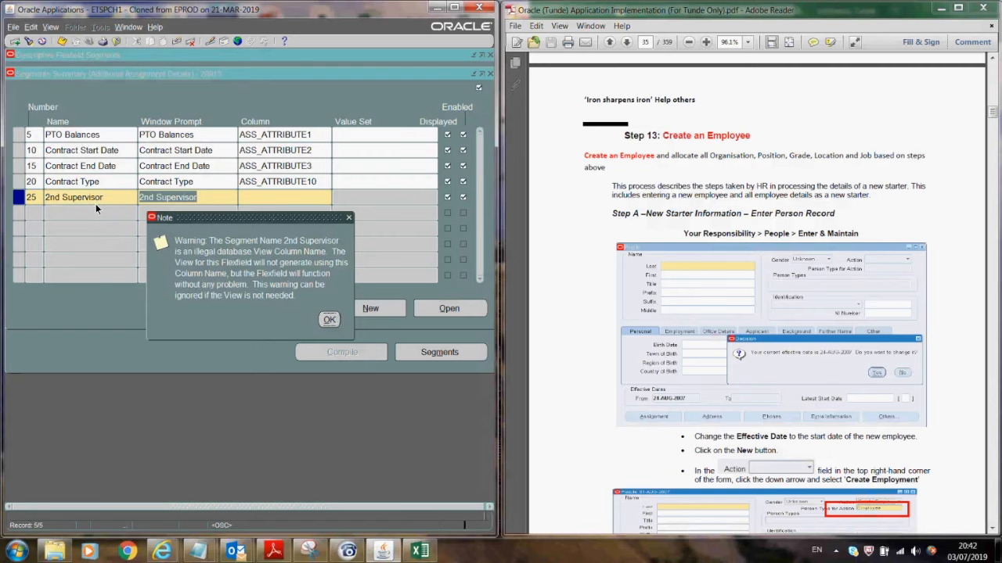
pyautogui.press('Return')
# - Assign column ASS_ATTRIBUTE11 to 2nd Supervisor and save the segment definitions
pyautogui.click(254, 197)
pyautogui.write('ass')
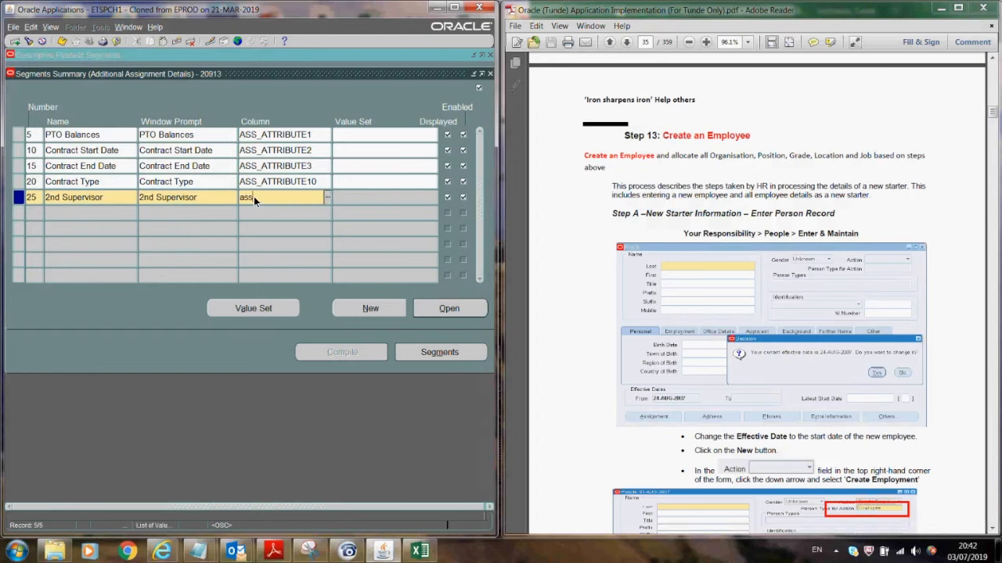
pyautogui.hotkey('ctrl', 'l')
pyautogui.click(107, 136)
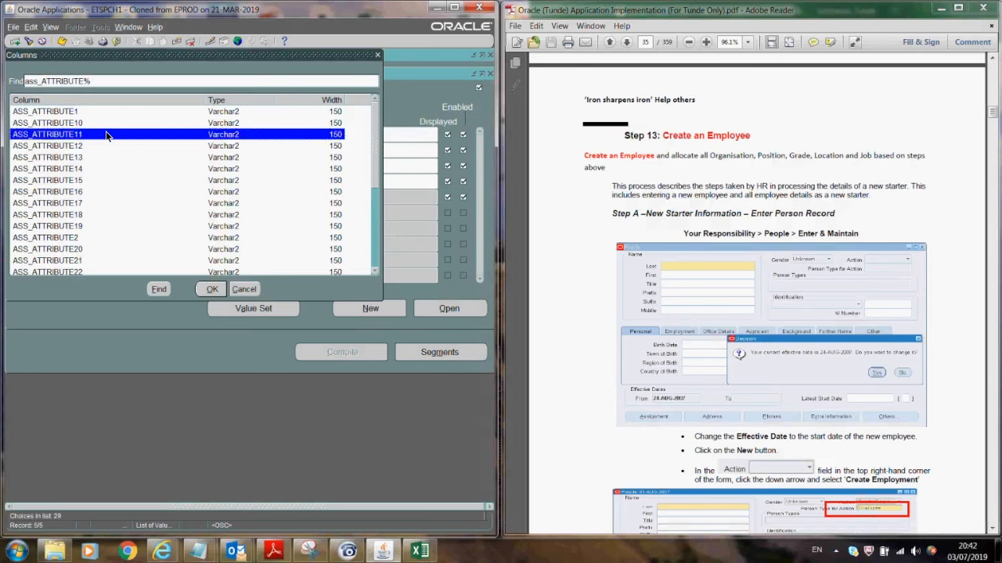
pyautogui.doubleClick(106, 134)
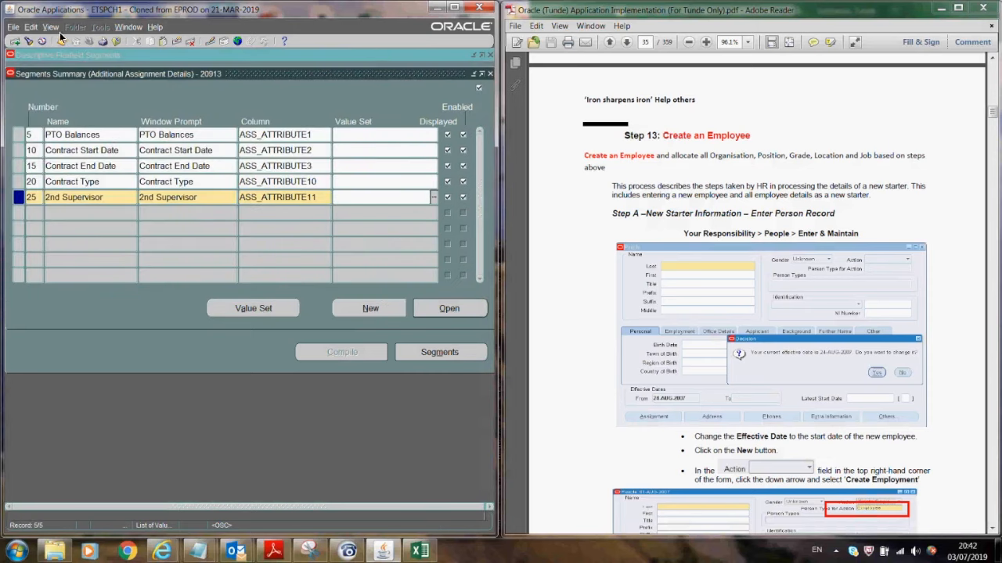
pyautogui.click(194, 209)
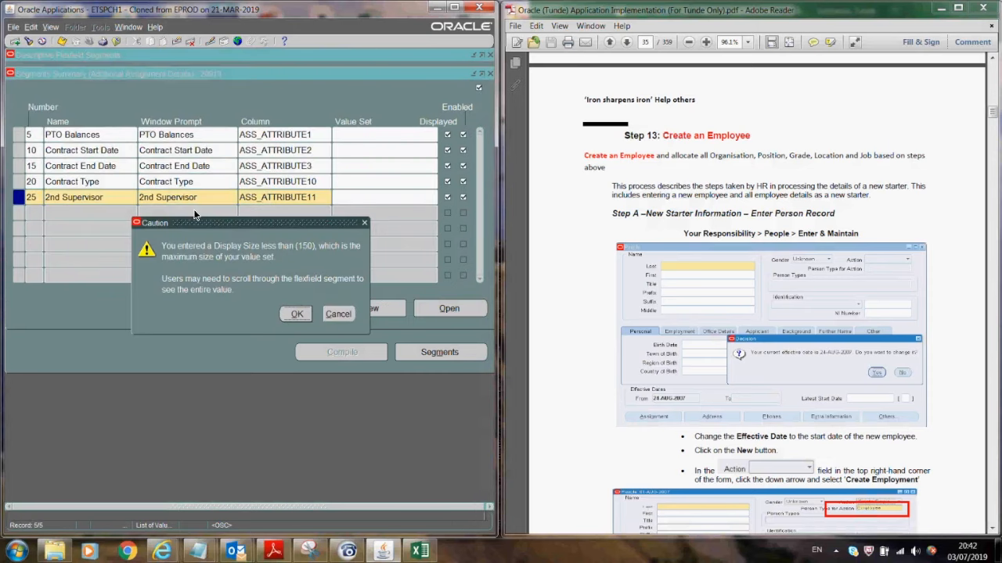
pyautogui.click(297, 314)
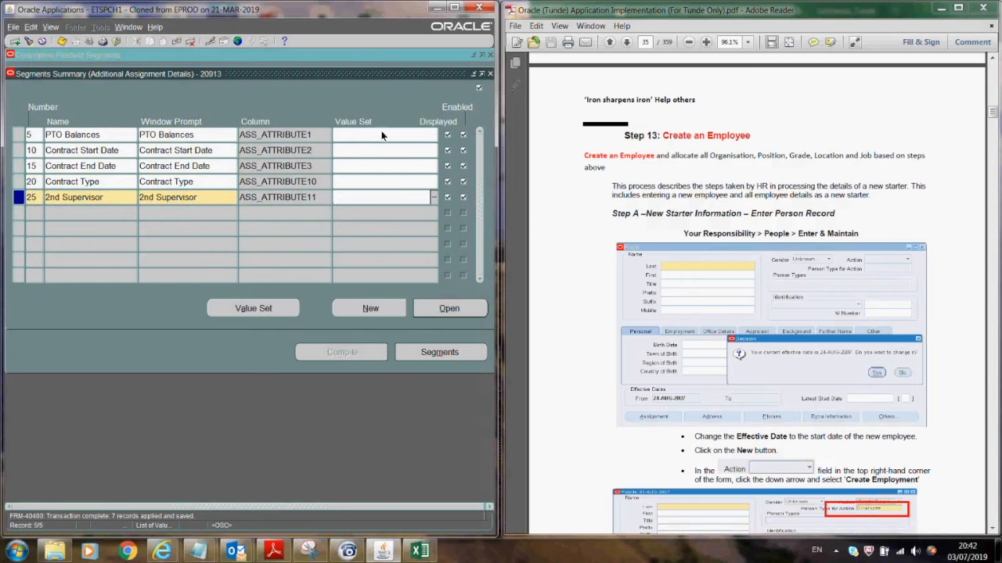
pyautogui.click(160, 140)
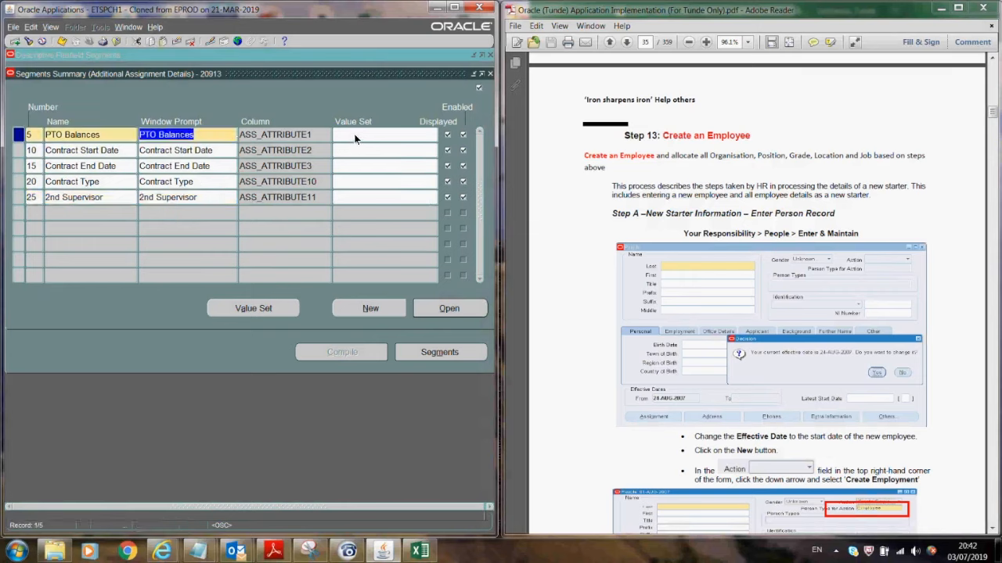
pyautogui.click(354, 138)
# - Create and save a Number-format PTO Balances value set and enter it for the segment
pyautogui.click(241, 311)
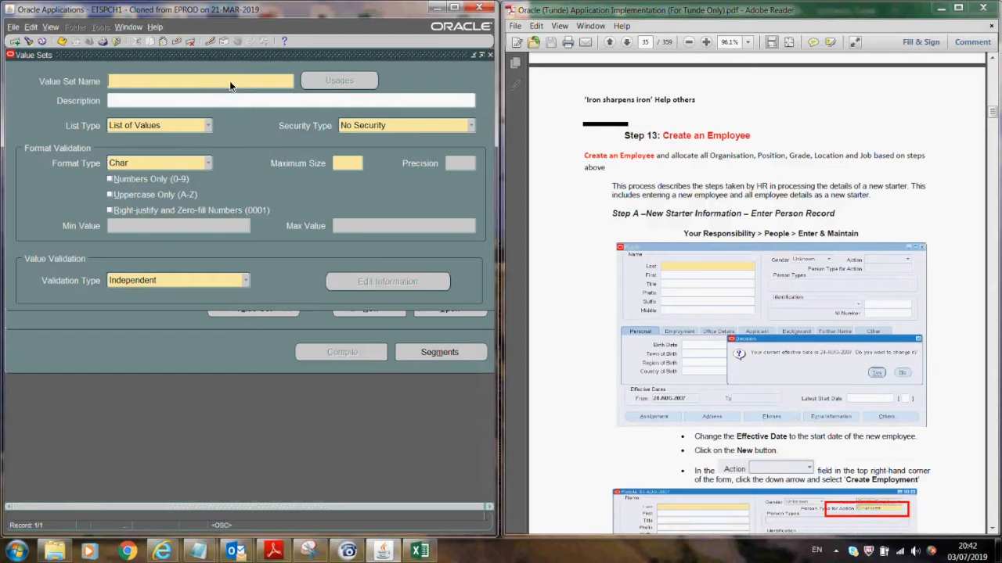
pyautogui.write('PTO Balances')
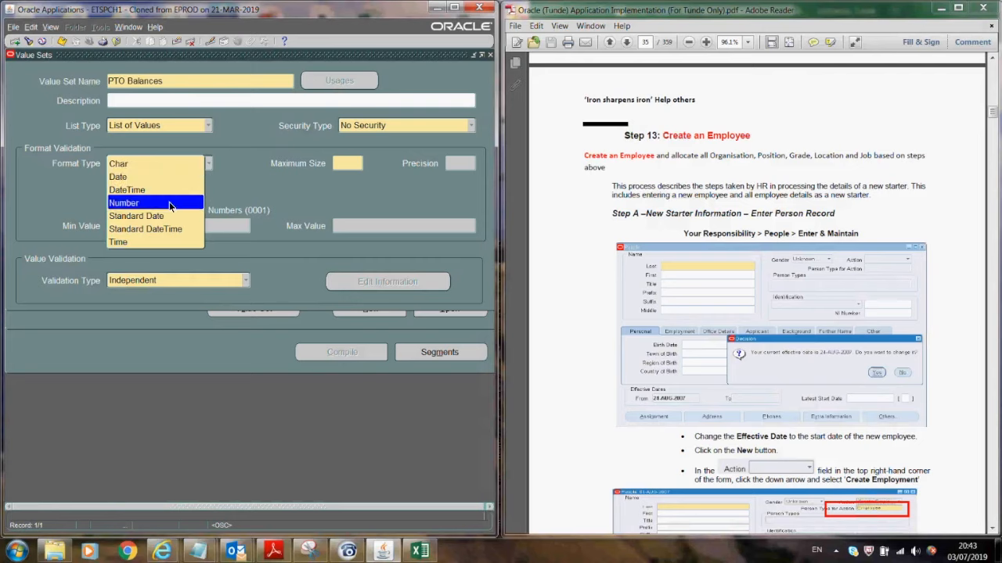
pyautogui.press('Return')
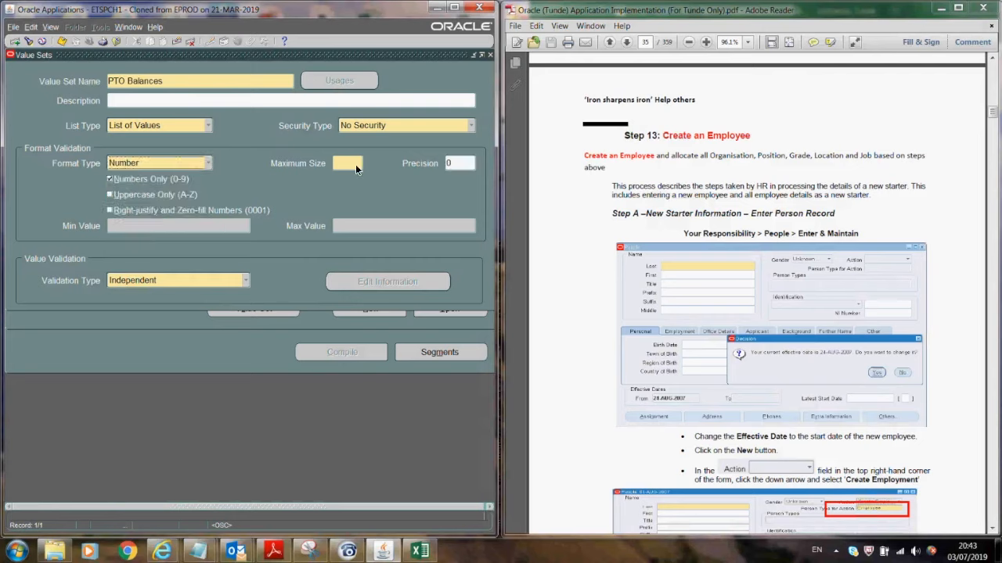
pyautogui.click(354, 161)
pyautogui.click(62, 41)
pyautogui.click(172, 76)
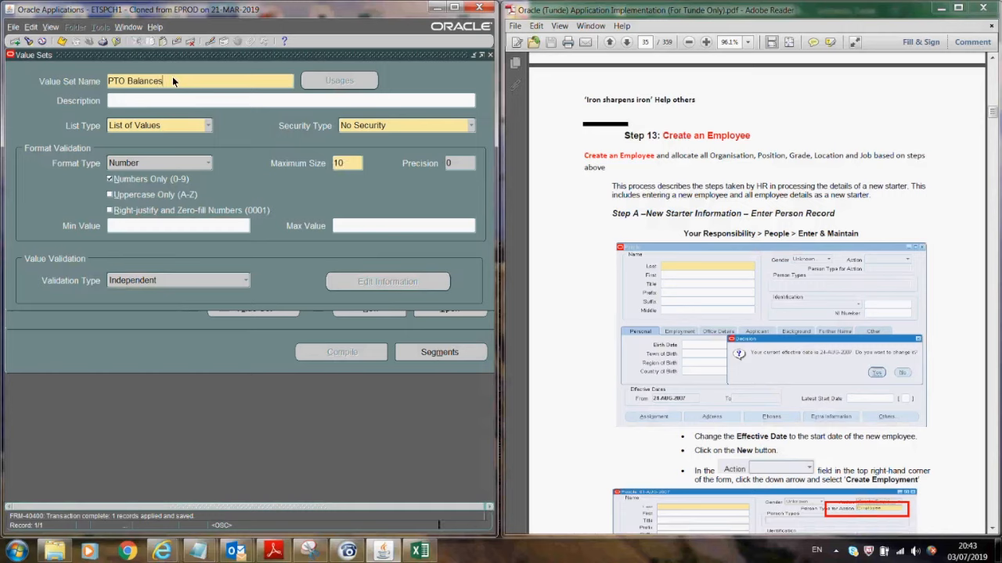
pyautogui.moveTo(172, 77); pyautogui.dragTo(98, 81)
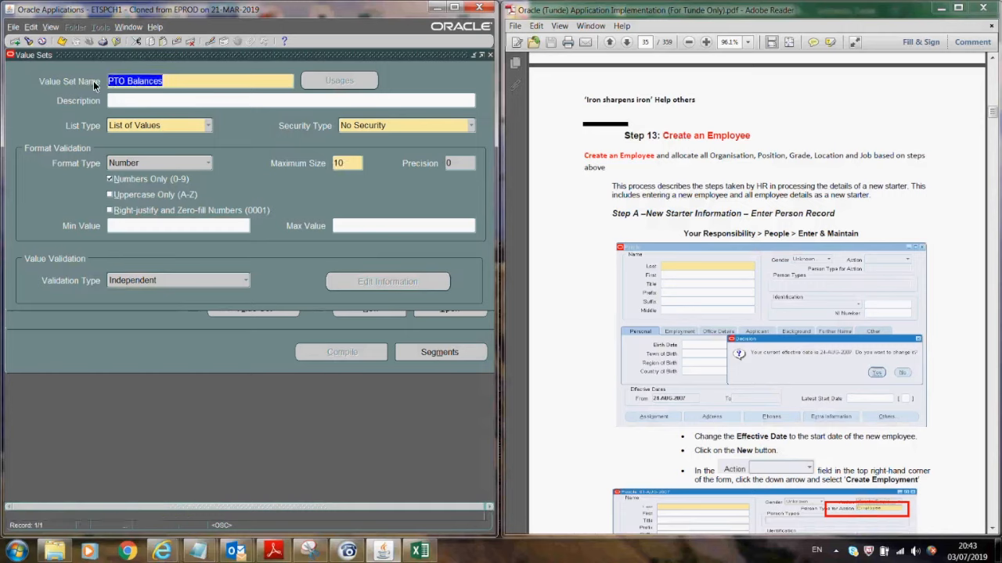
pyautogui.click(735, 257)
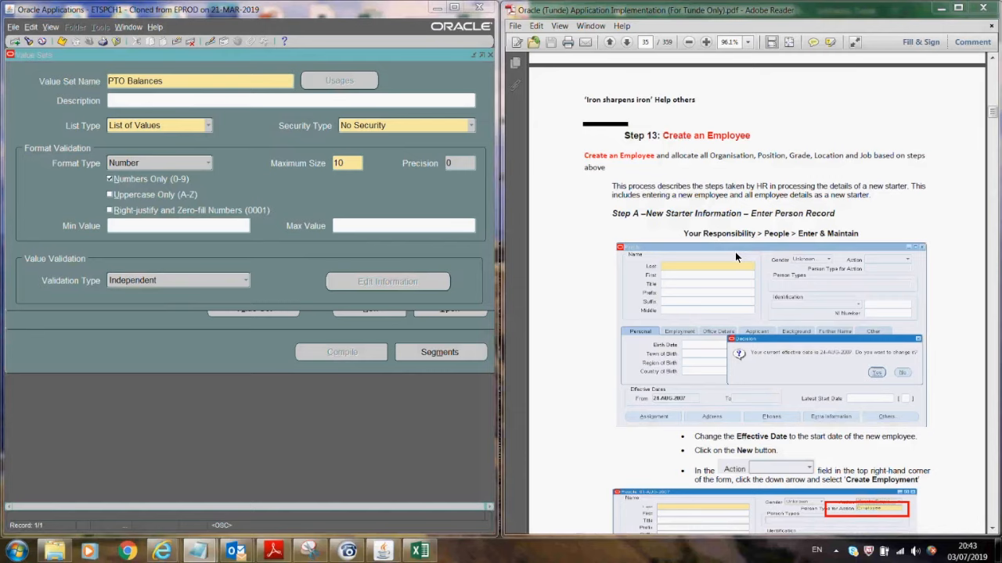
pyautogui.click(184, 80)
pyautogui.moveTo(184, 81); pyautogui.dragTo(73, 78)
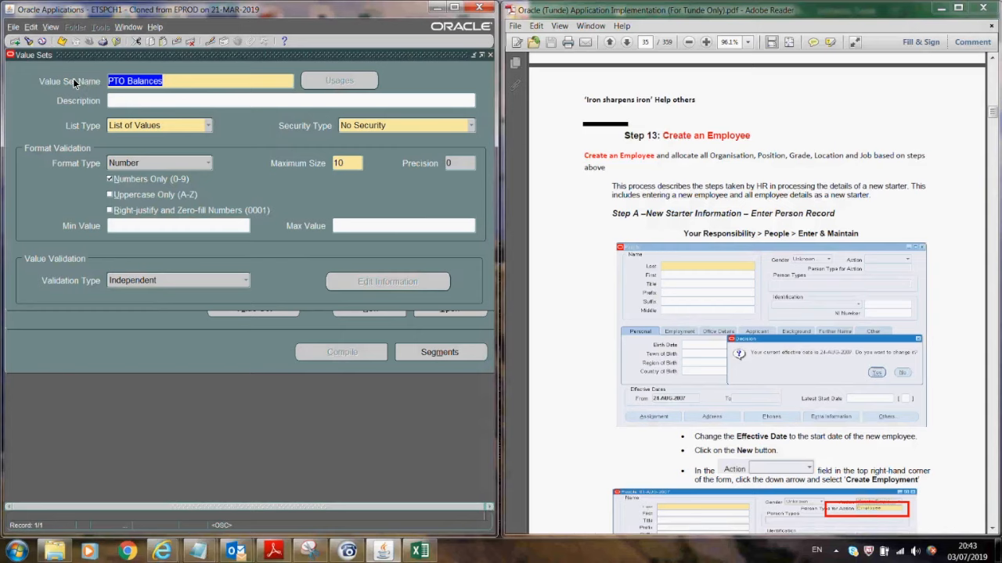
pyautogui.click(489, 55)
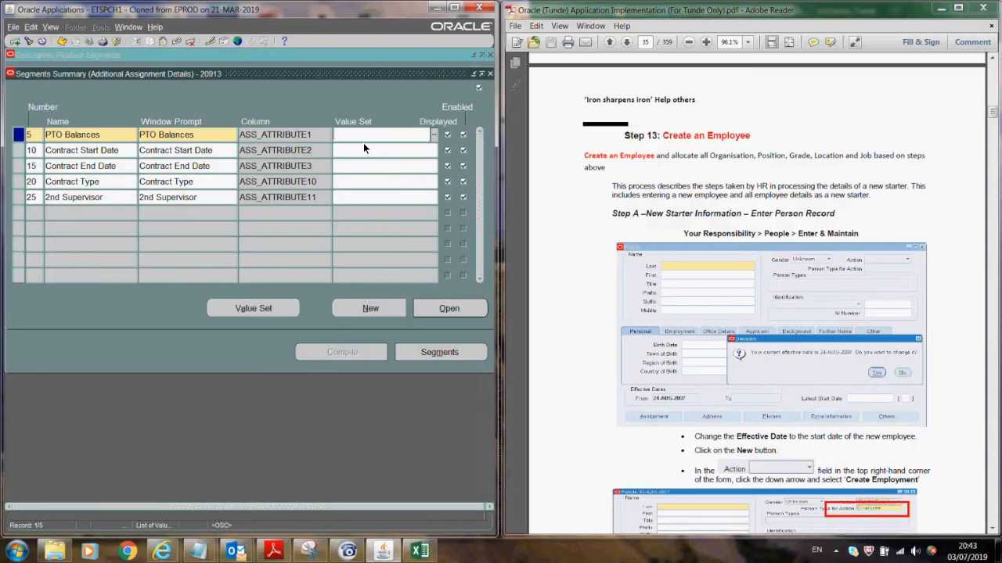
pyautogui.press('Tab')
# - Make the PTO Balances segment optional and save it
pyautogui.click(447, 308)
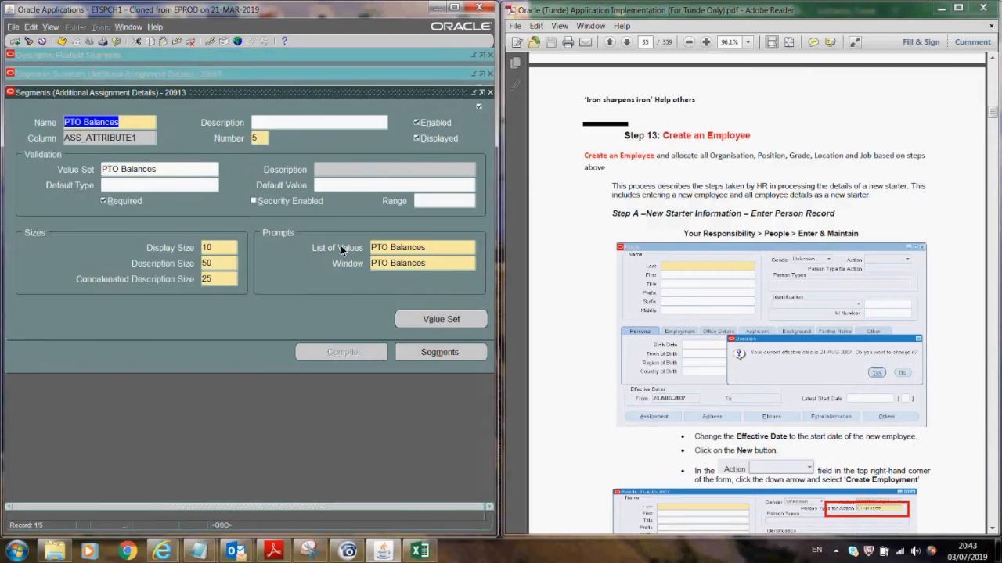
pyautogui.click(101, 202)
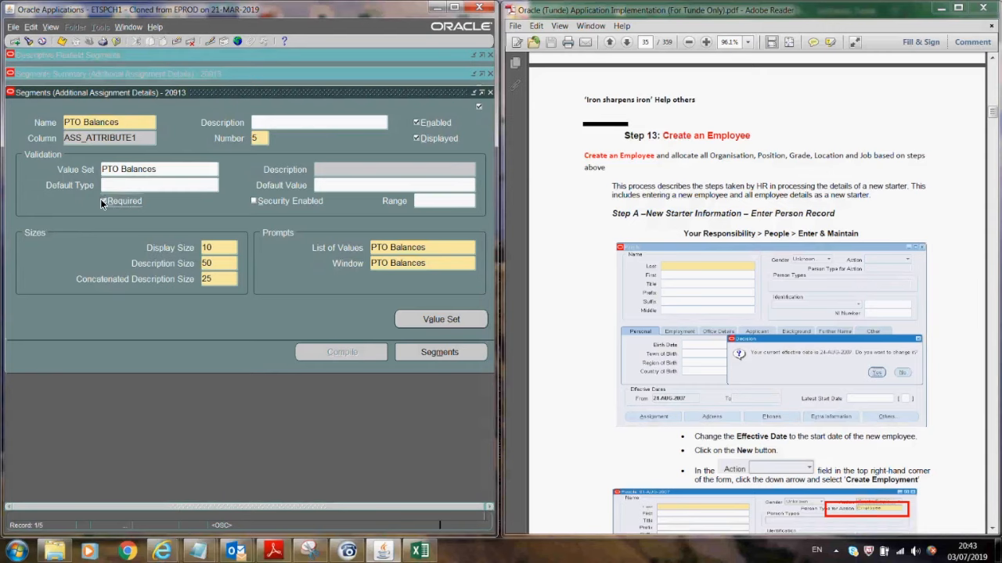
pyautogui.click(61, 40)
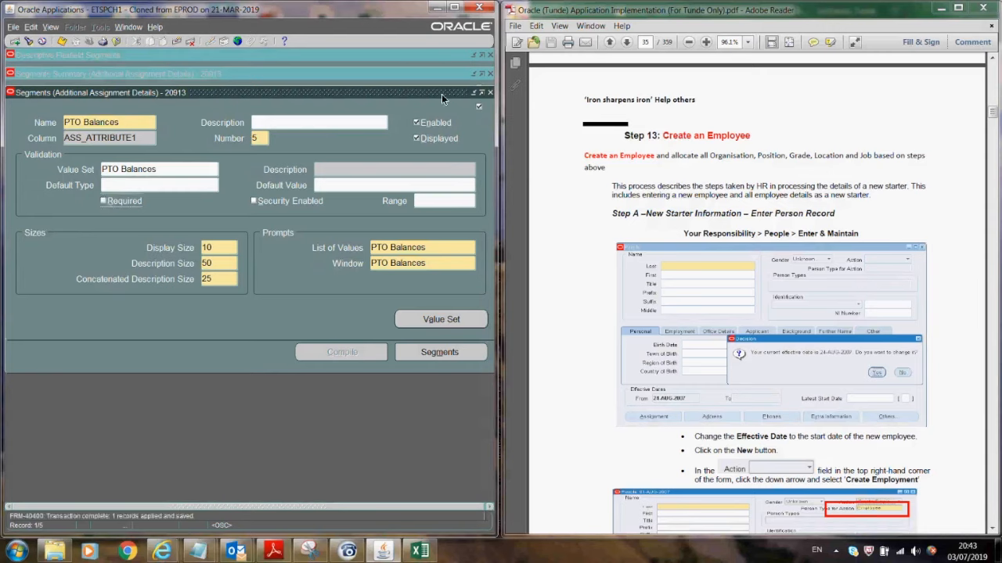
pyautogui.click(491, 93)
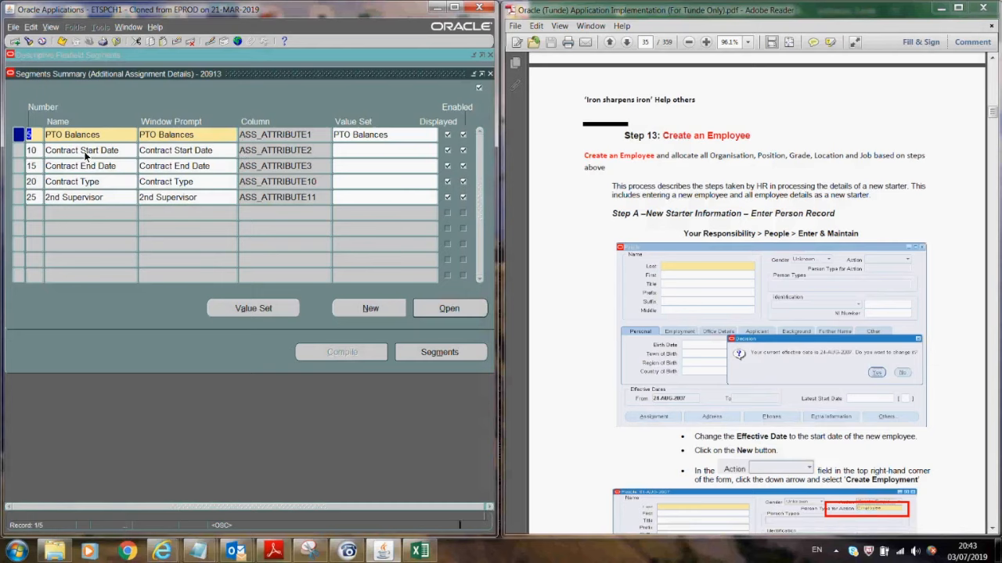
# - Give Contract Start Date the FND_STANDARD_DATE value set, make it optional, and save
pyautogui.click(390, 152)
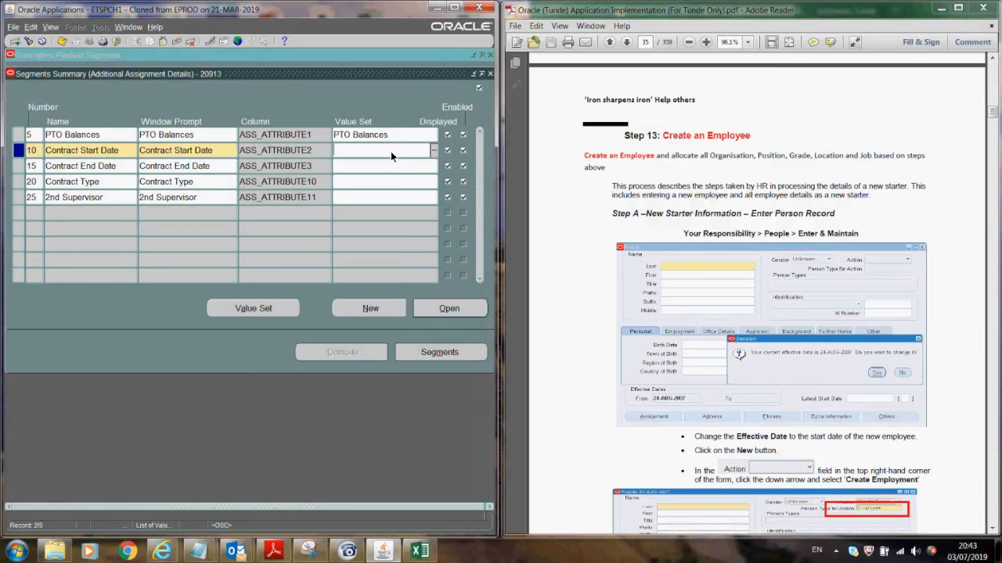
pyautogui.write('fnd%stand%')
pyautogui.press('Tab')
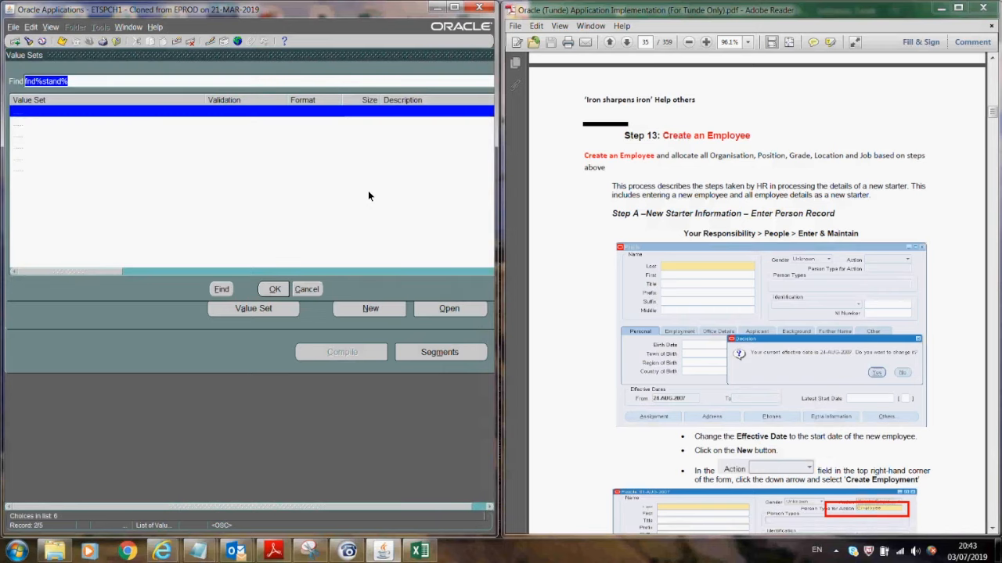
pyautogui.click(80, 136)
pyautogui.click(276, 290)
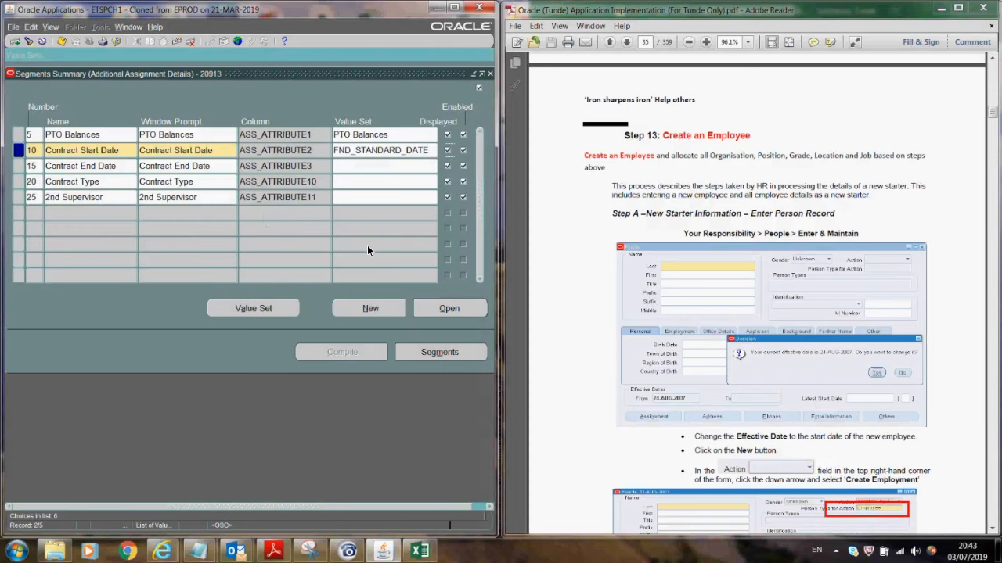
pyautogui.click(436, 311)
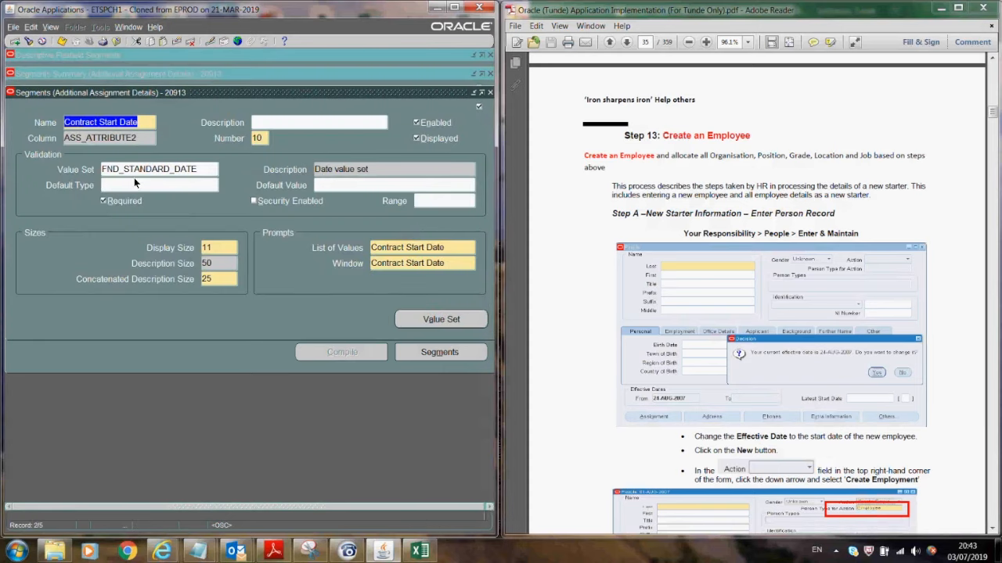
pyautogui.click(103, 201)
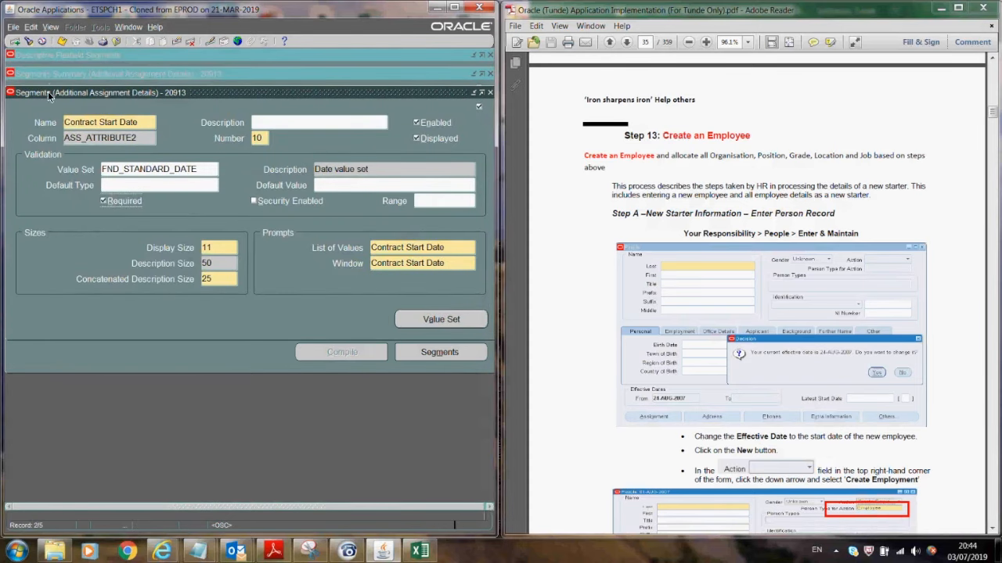
pyautogui.click(62, 40)
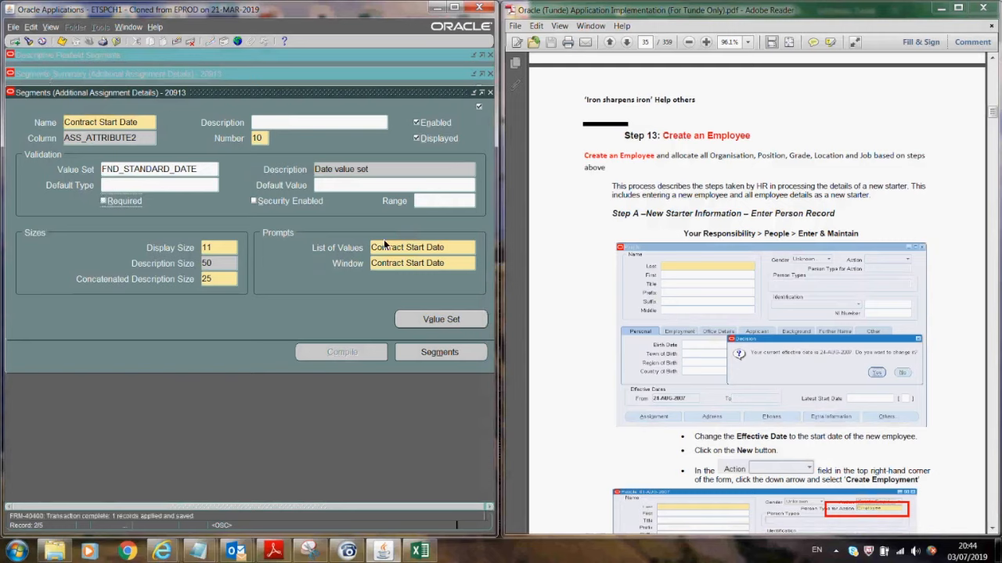
pyautogui.press('F4')
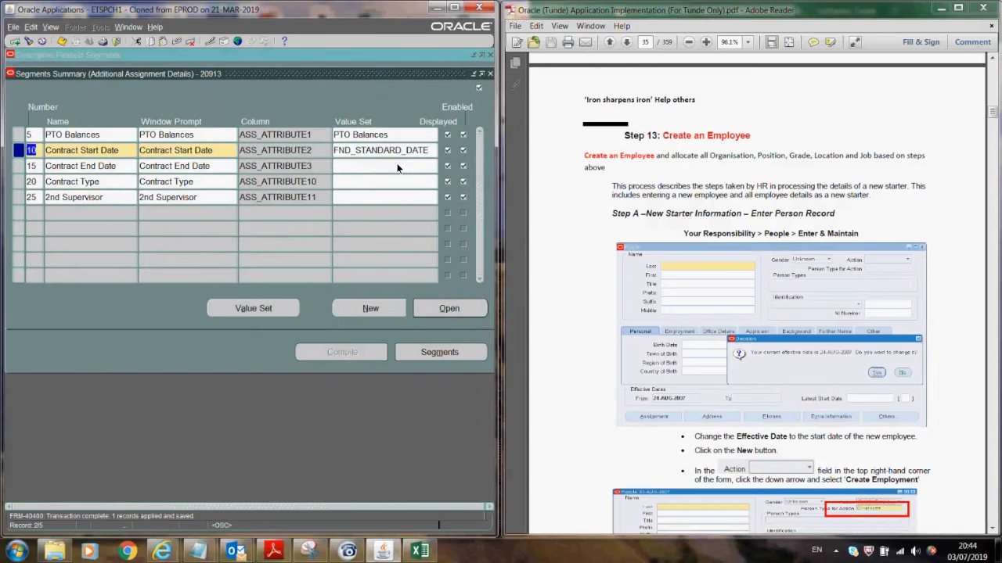
# - Paste FND_STANDARD_DATE into Contract End Date, make it optional, and save
pyautogui.doubleClick(401, 152)
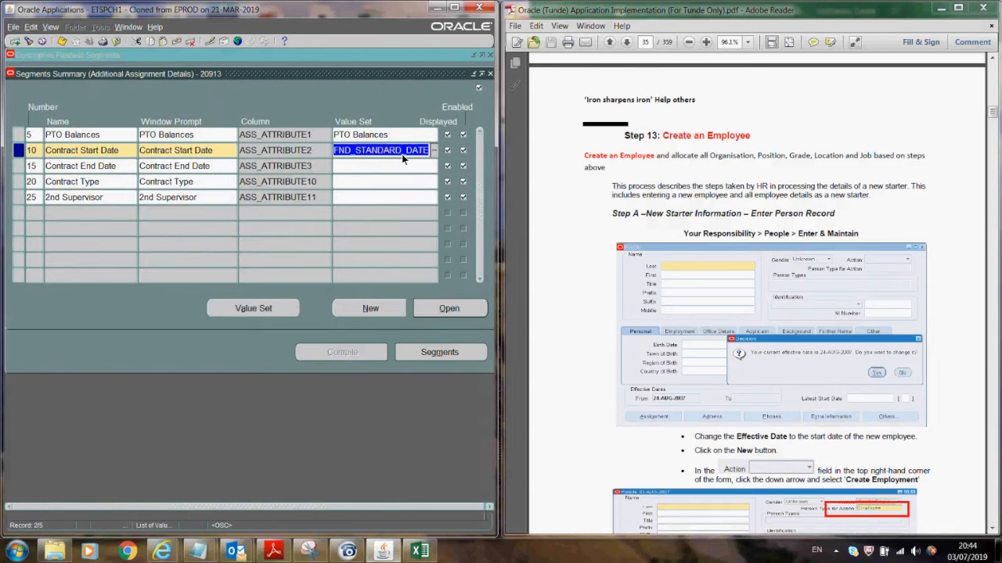
pyautogui.hotkey('ctrl', 'c')
pyautogui.click(389, 161)
pyautogui.hotkey('ctrl', 'v')
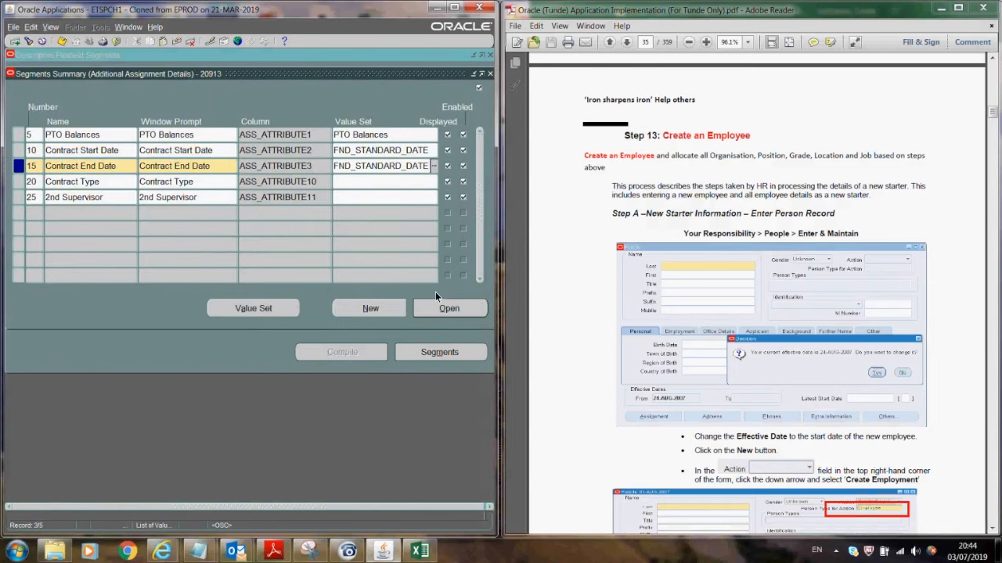
pyautogui.click(443, 309)
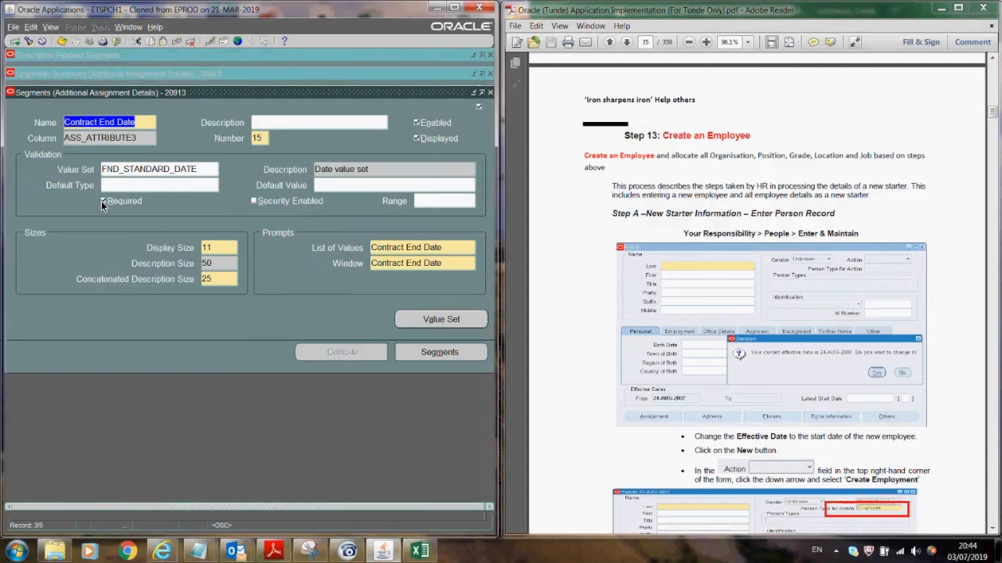
pyautogui.click(102, 202)
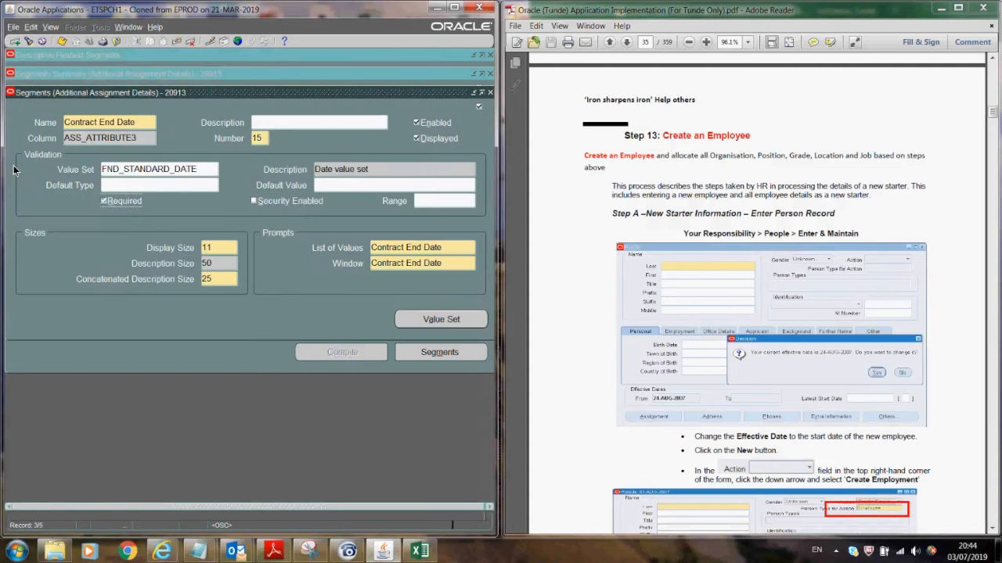
pyautogui.click(76, 43)
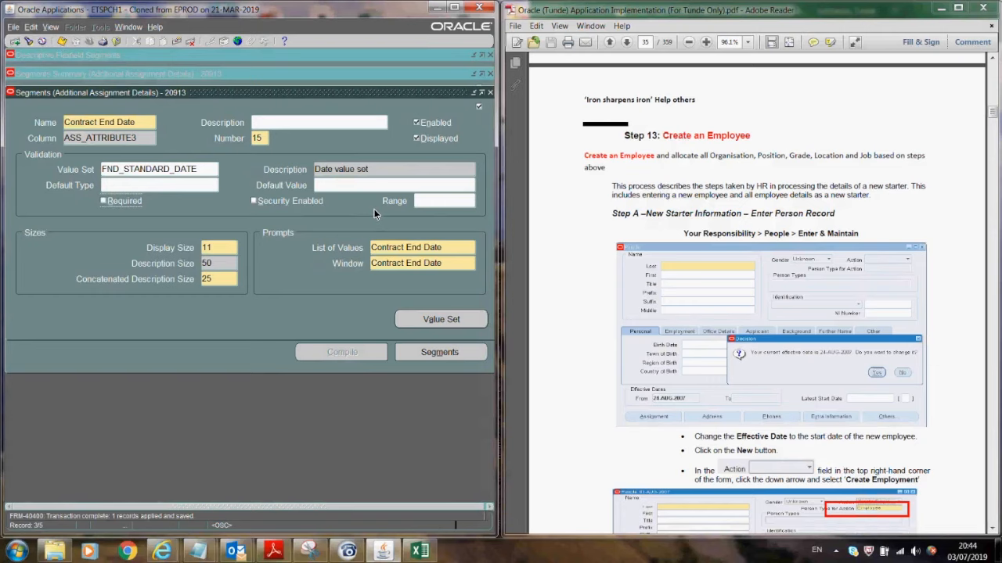
pyautogui.press('F4')
pyautogui.click(351, 182)
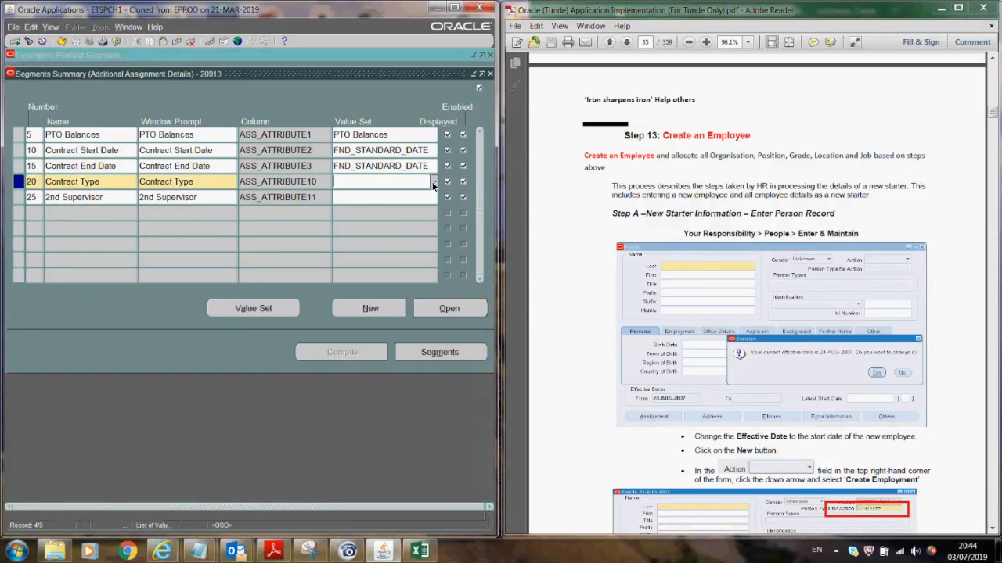
# - Define and save a Contract Type value set (Char, max size 25, Independent)
pyautogui.click(230, 314)
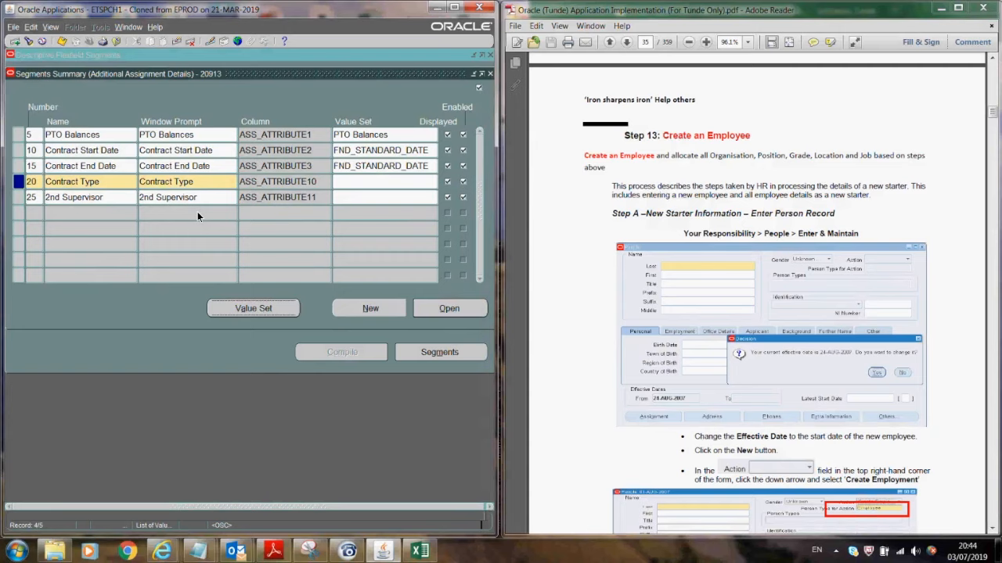
pyautogui.write('Conta')
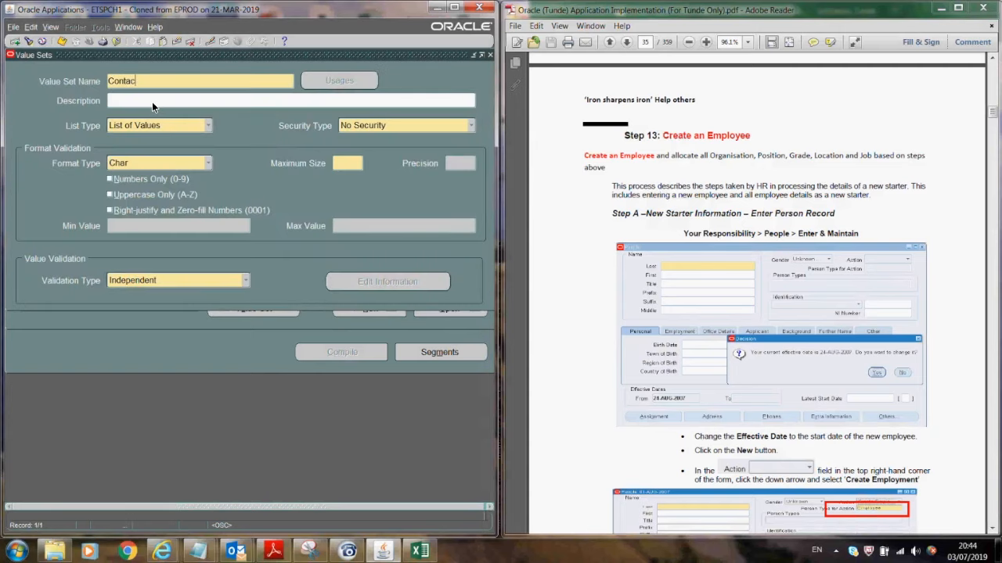
pyautogui.press('BackSpace')
pyautogui.click(165, 102)
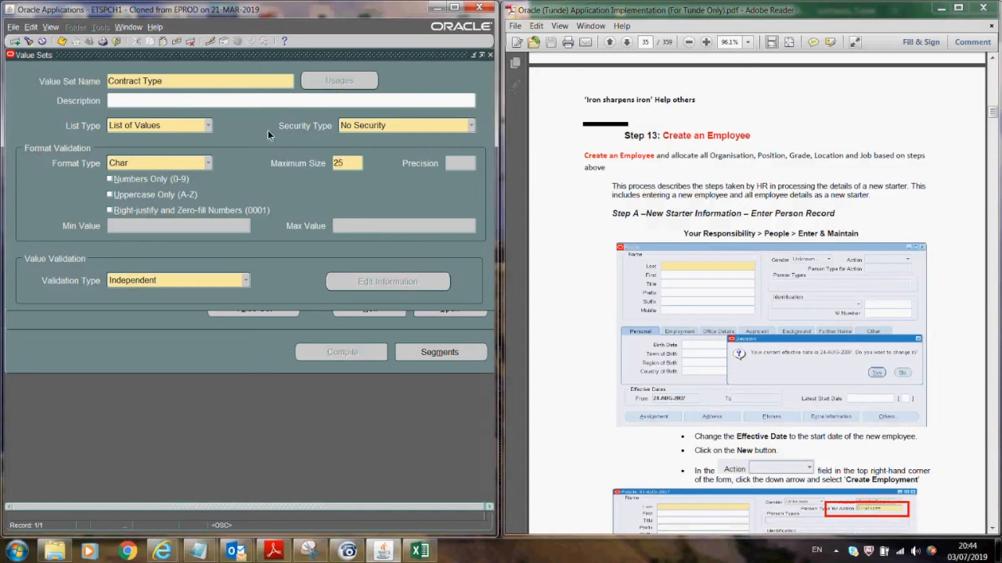
pyautogui.click(63, 41)
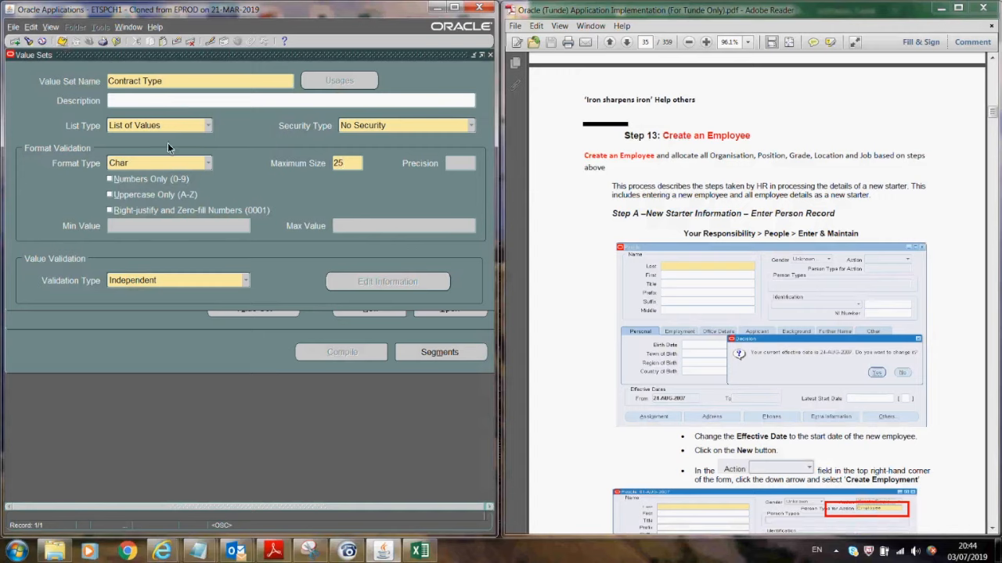
pyautogui.tripleClick(182, 81)
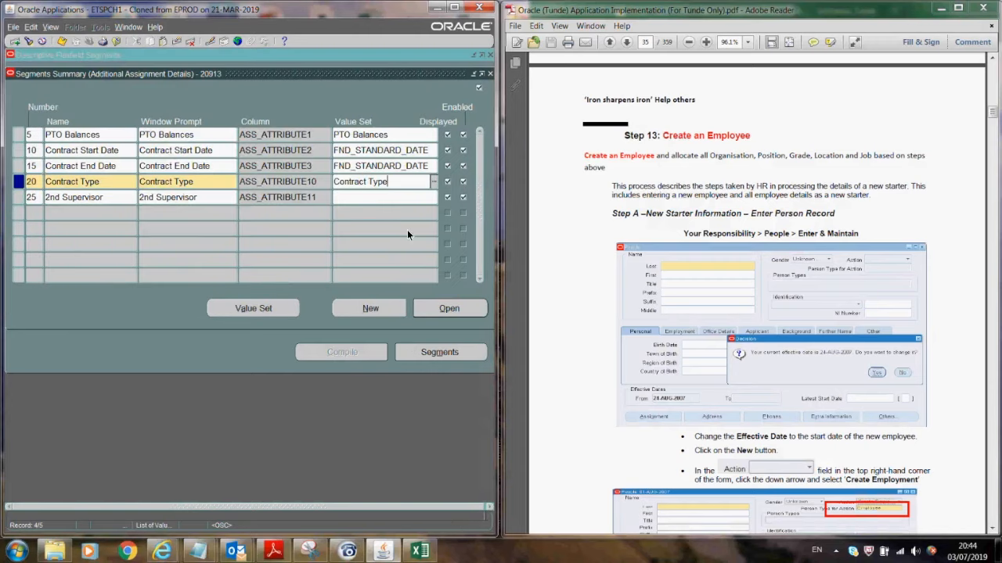
# - Save the Contract Type value set assignment on the Contract Type segment
pyautogui.click(440, 310)
pyautogui.click(63, 40)
pyautogui.click(489, 94)
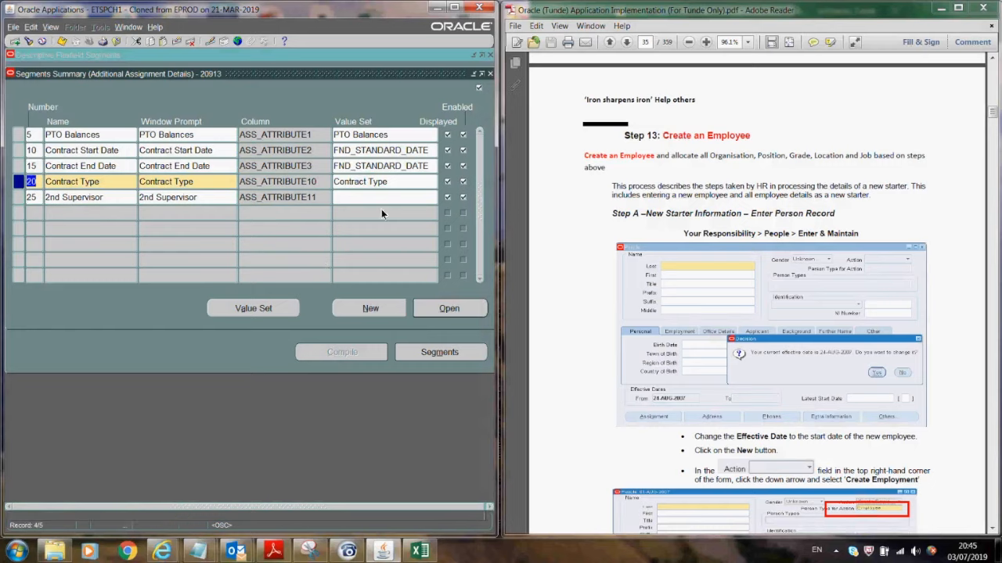
pyautogui.click(166, 201)
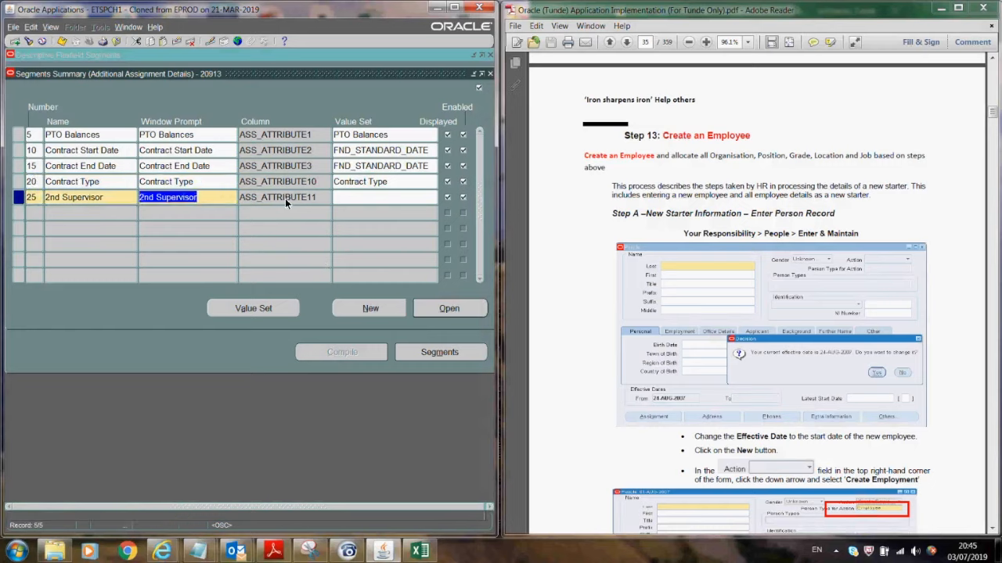
# - Start a new value set definition and name it Second Supervisor
pyautogui.click(254, 310)
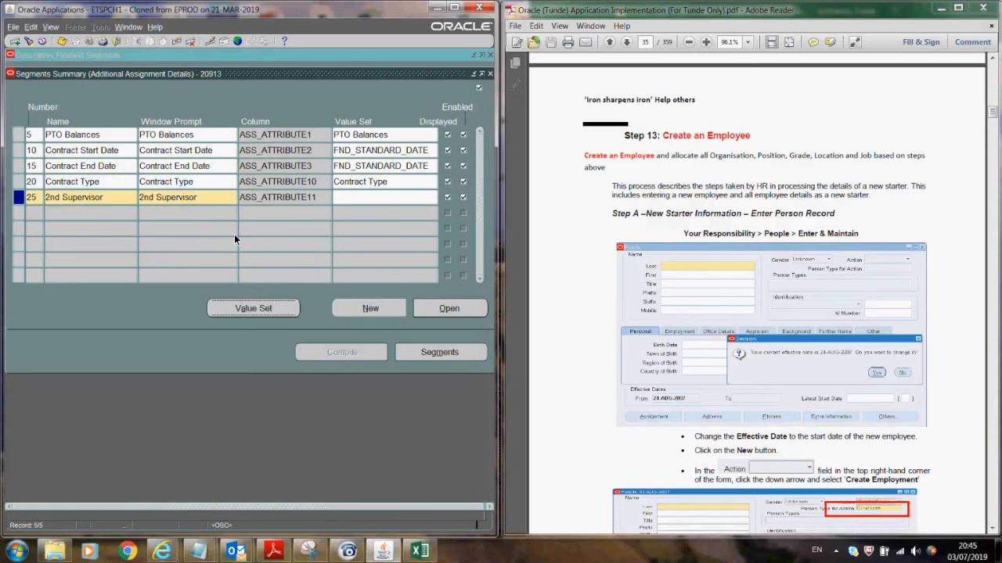
pyautogui.write('Second')
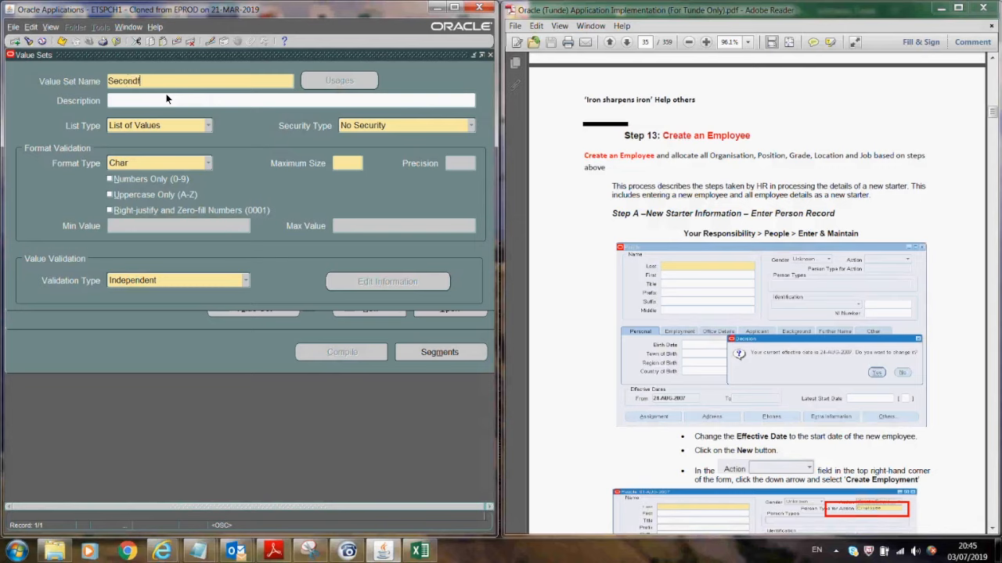
pyautogui.write(' Super')
pyautogui.write('vsi')
pyautogui.press('BackSpace')
pyautogui.press('BackSpace')
pyautogui.write('isor')
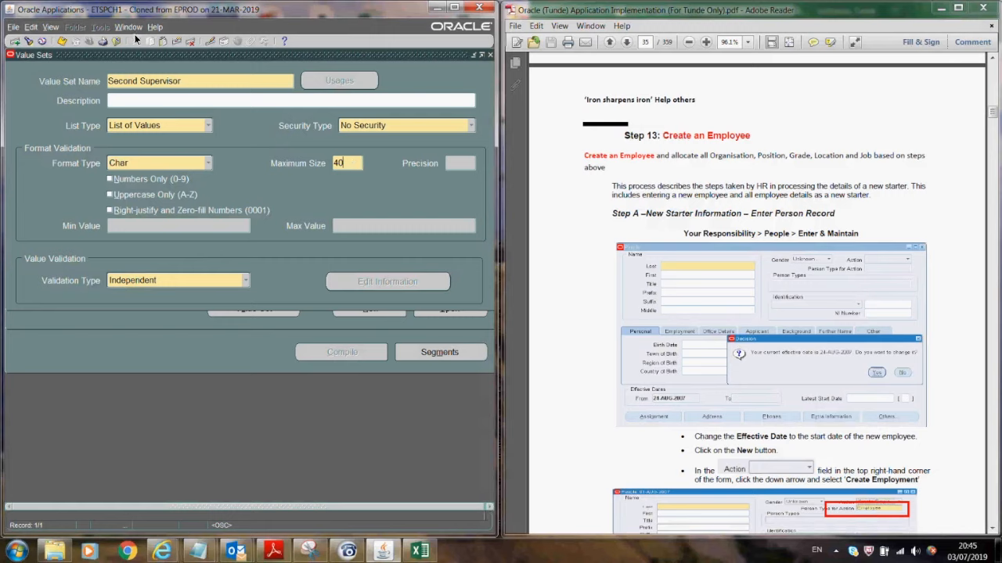
# - Save the Second Supervisor value set and select its name for copying
pyautogui.click(62, 40)
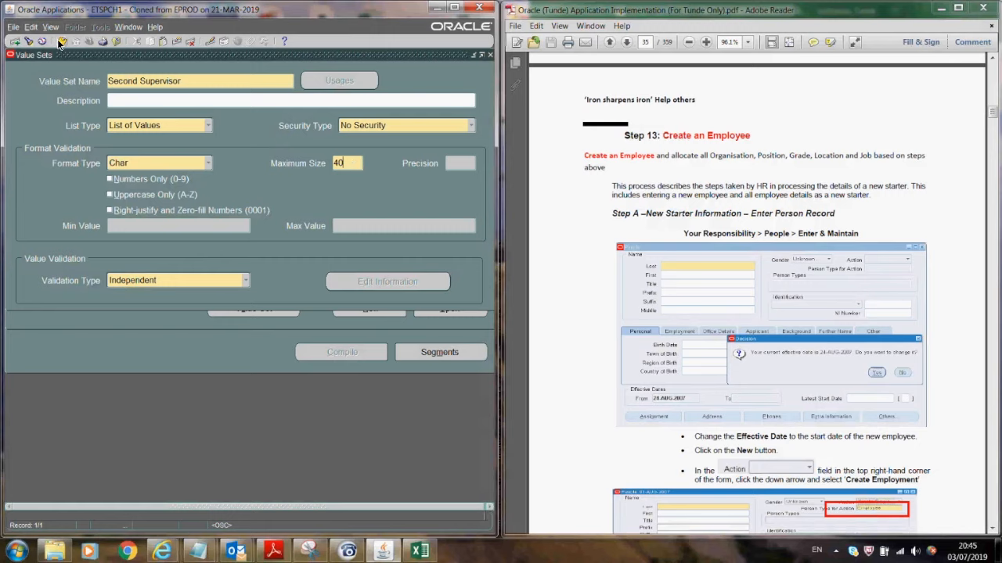
pyautogui.tripleClick(188, 85)
pyautogui.hotkey('ctrl', 'c')
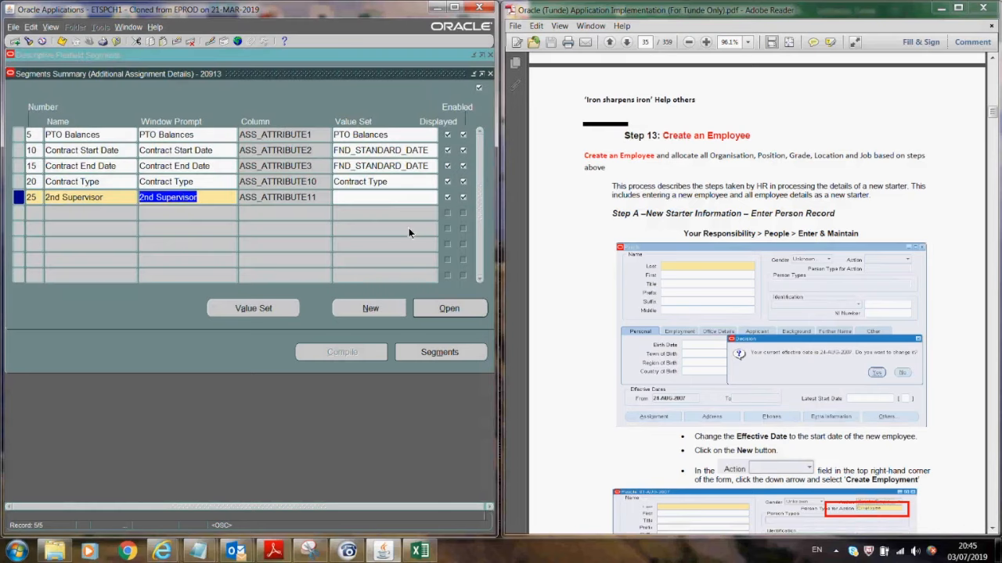
# - Assign the Second Supervisor value set to the 2nd Supervisor segment and save
pyautogui.click(378, 195)
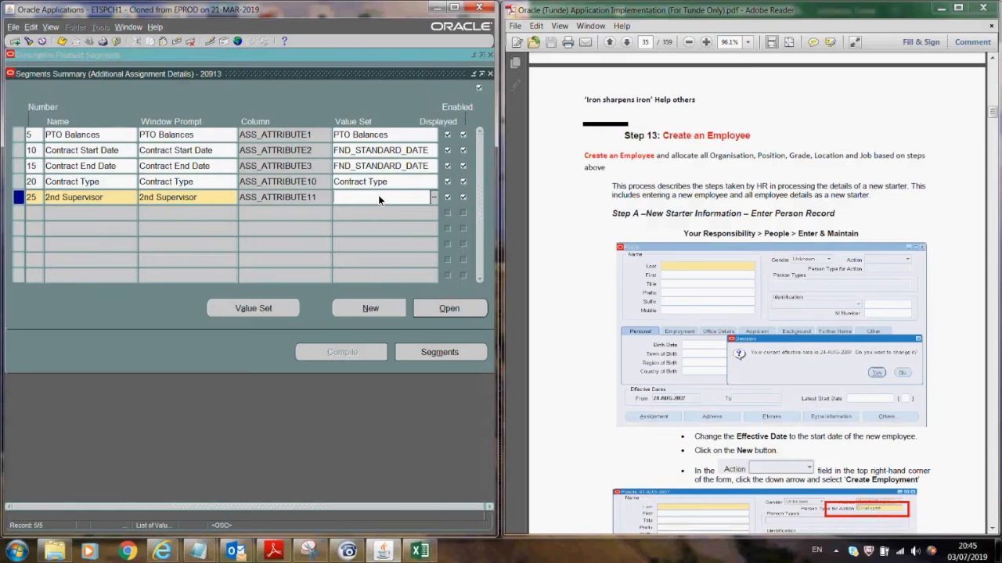
pyautogui.hotkey('ctrl', 'v')
pyautogui.click(60, 38)
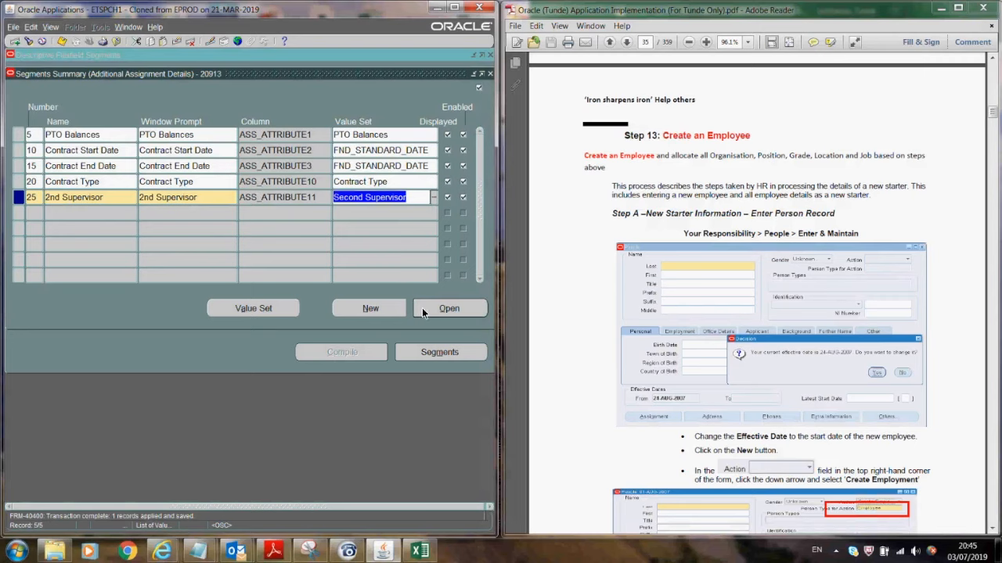
# - Make the 2nd Supervisor segment not required, save, and close the segment windows
pyautogui.click(425, 308)
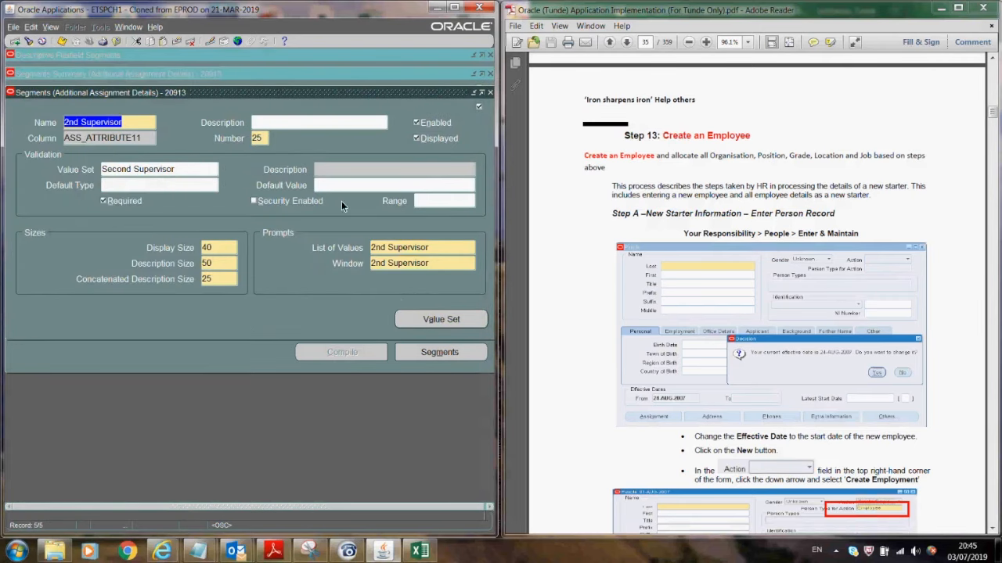
pyautogui.click(101, 201)
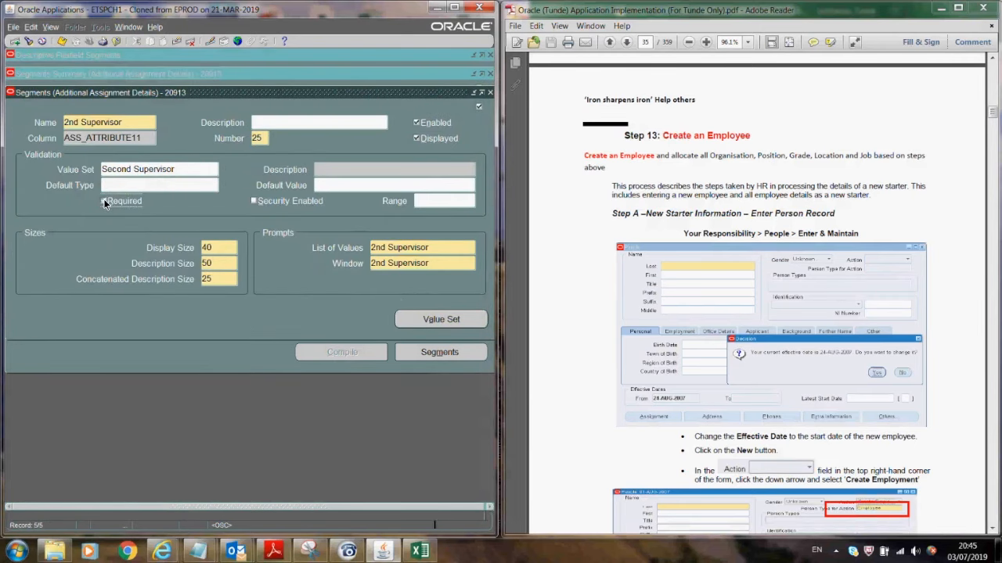
pyautogui.click(61, 40)
pyautogui.click(488, 93)
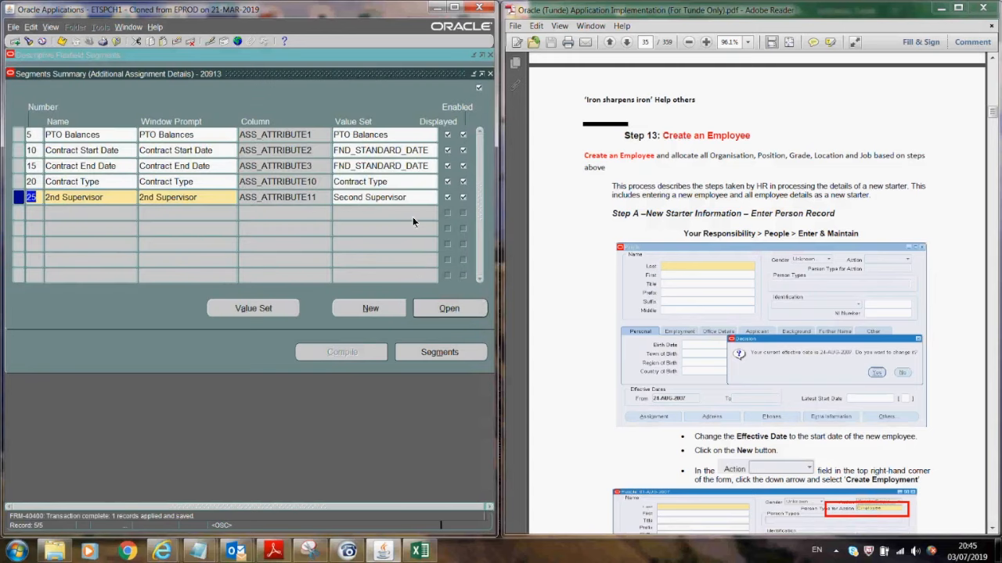
pyautogui.click(394, 180)
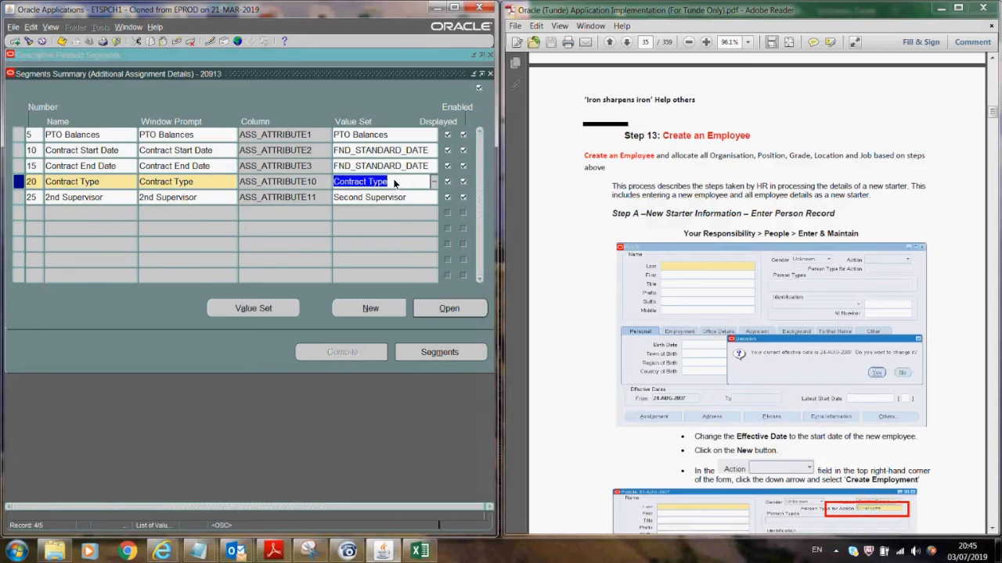
pyautogui.click(632, 282)
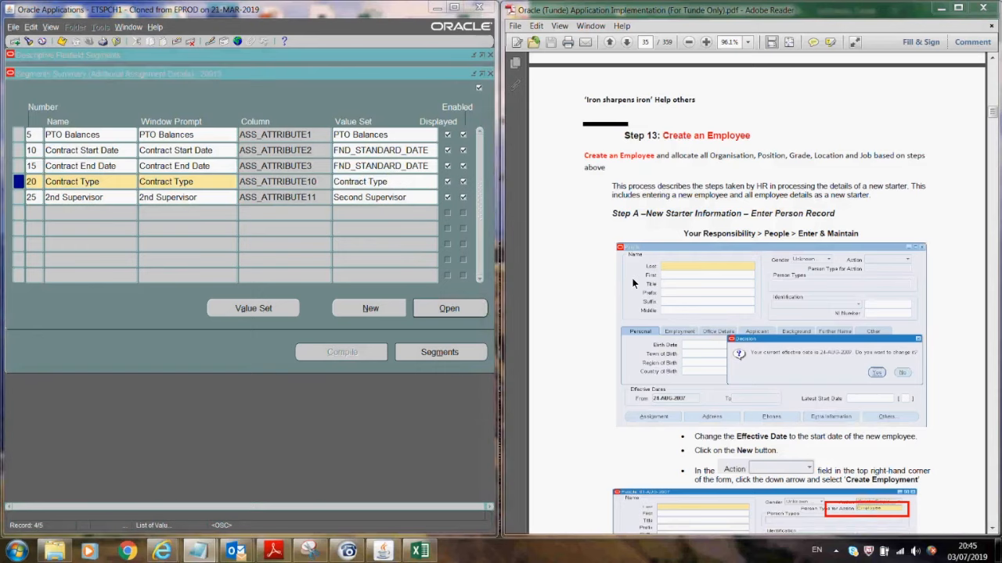
pyautogui.click(489, 73)
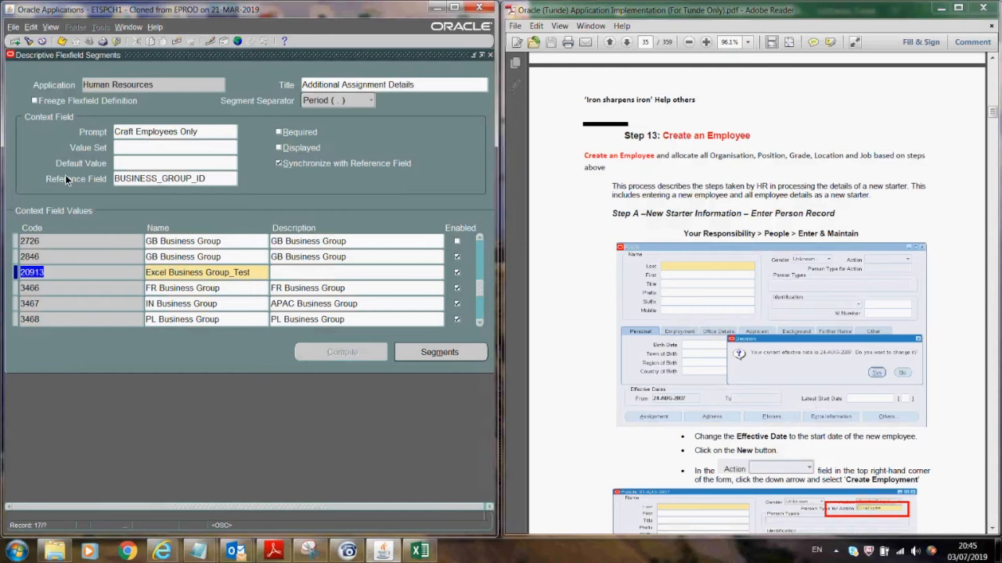
# - Freeze the Additional Assignment Details flexfield, save and compile it, and close the form
pyautogui.click(34, 101)
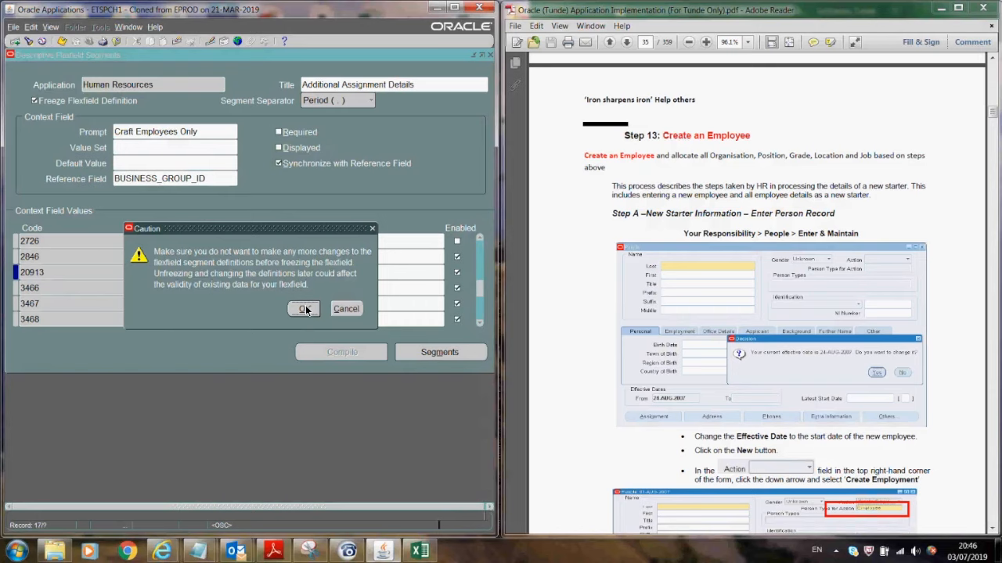
pyautogui.click(304, 309)
pyautogui.click(63, 43)
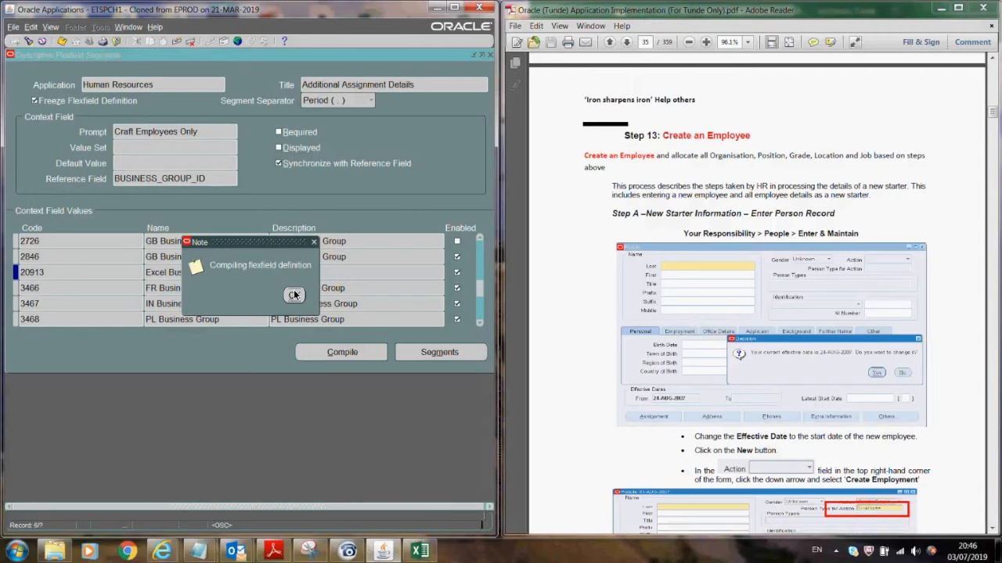
pyautogui.click(293, 296)
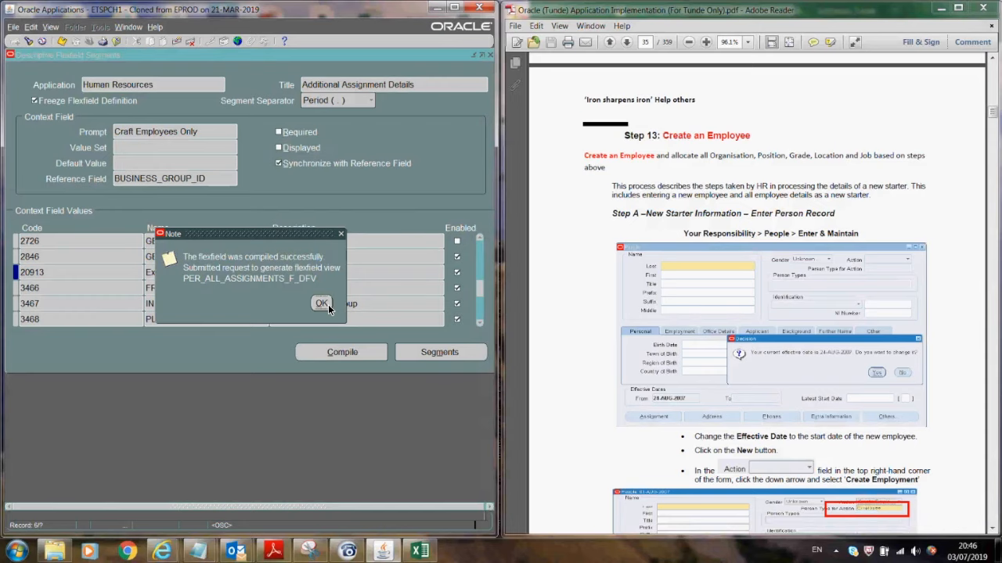
pyautogui.click(328, 305)
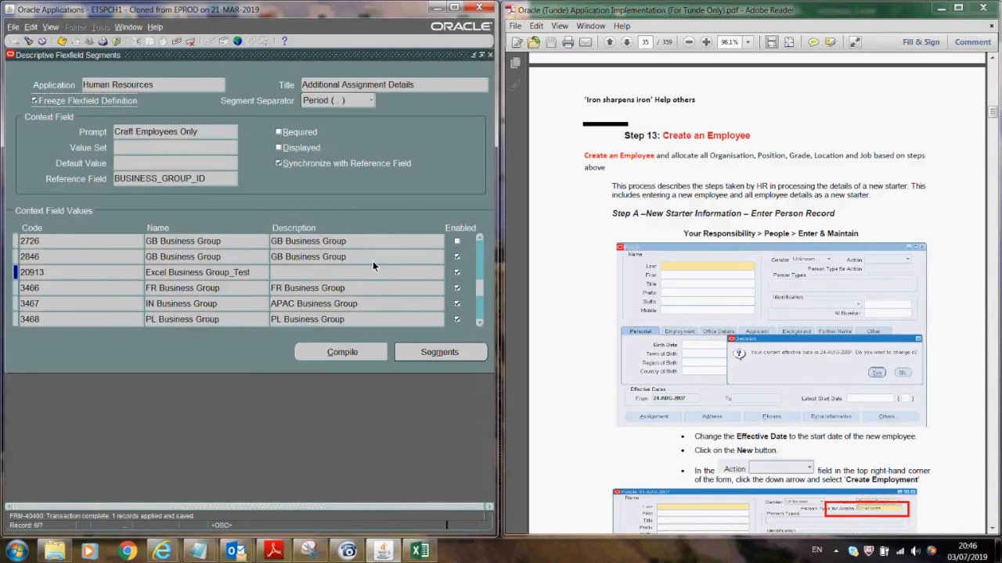
pyautogui.press('F4')
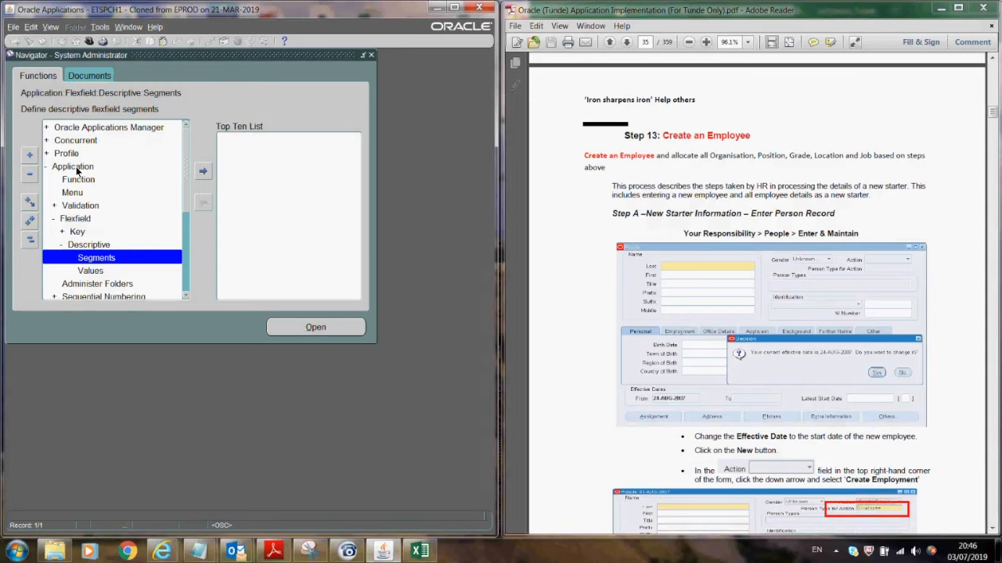
# - Open Validation > Values and find the PTO Balances value set by typing 'pto'
pyautogui.click(79, 206)
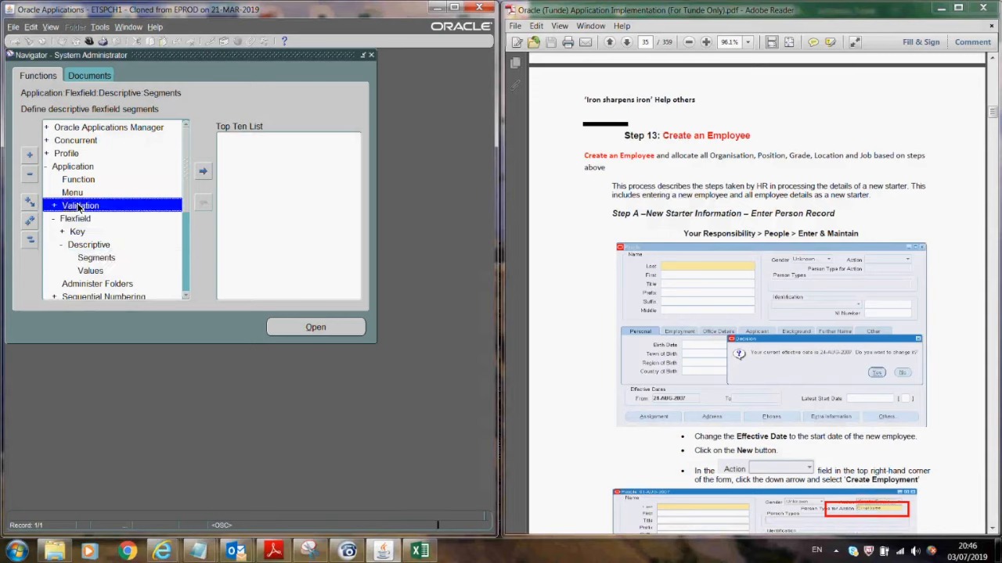
pyautogui.doubleClick(78, 206)
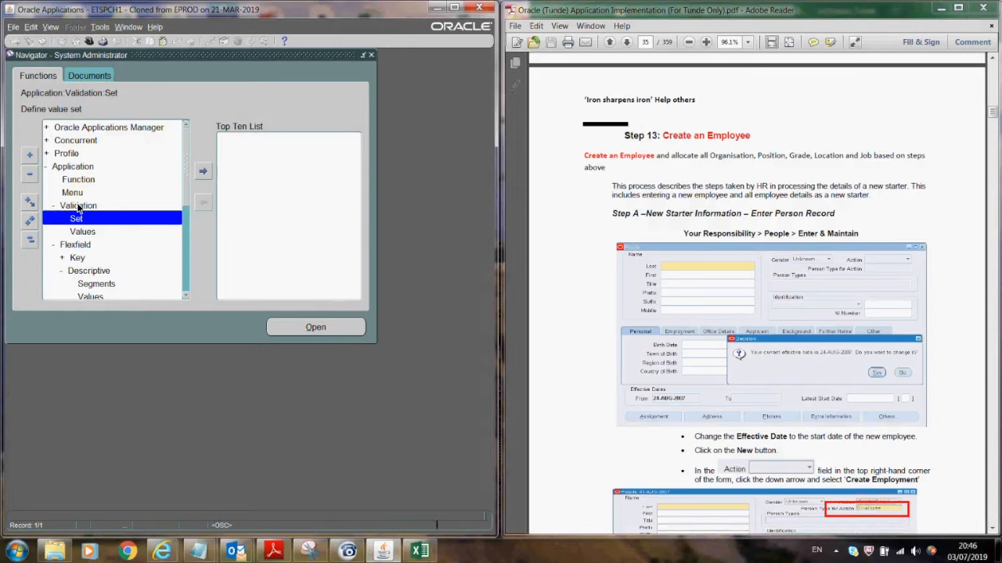
pyautogui.press('Down')
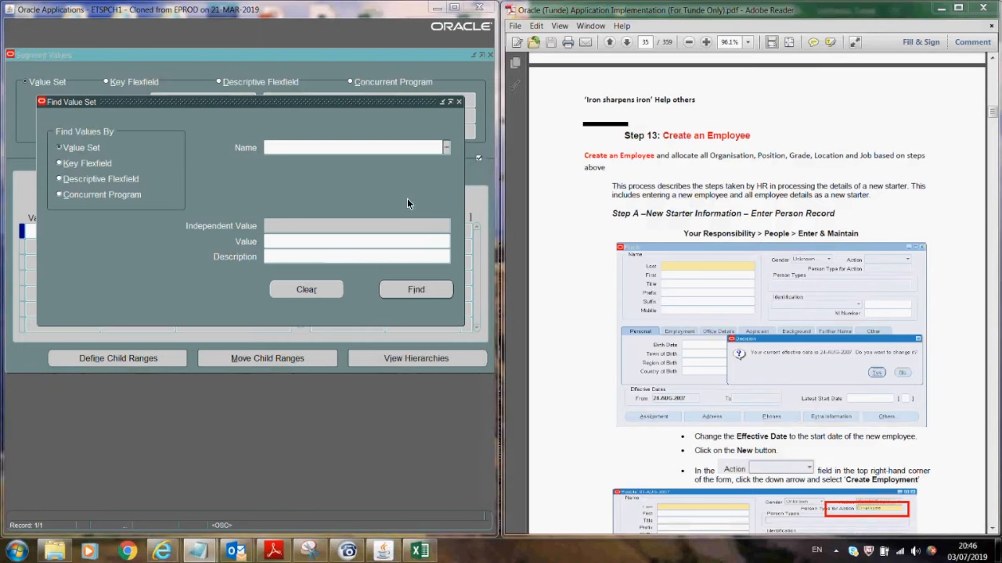
pyautogui.click(312, 149)
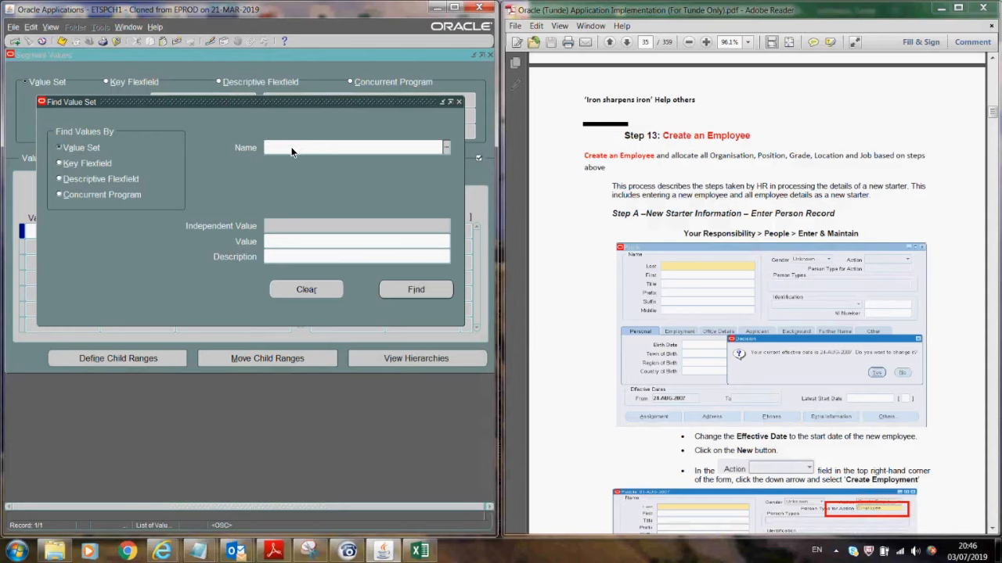
pyautogui.write('pto')
pyautogui.press('Tab')
pyautogui.click(397, 292)
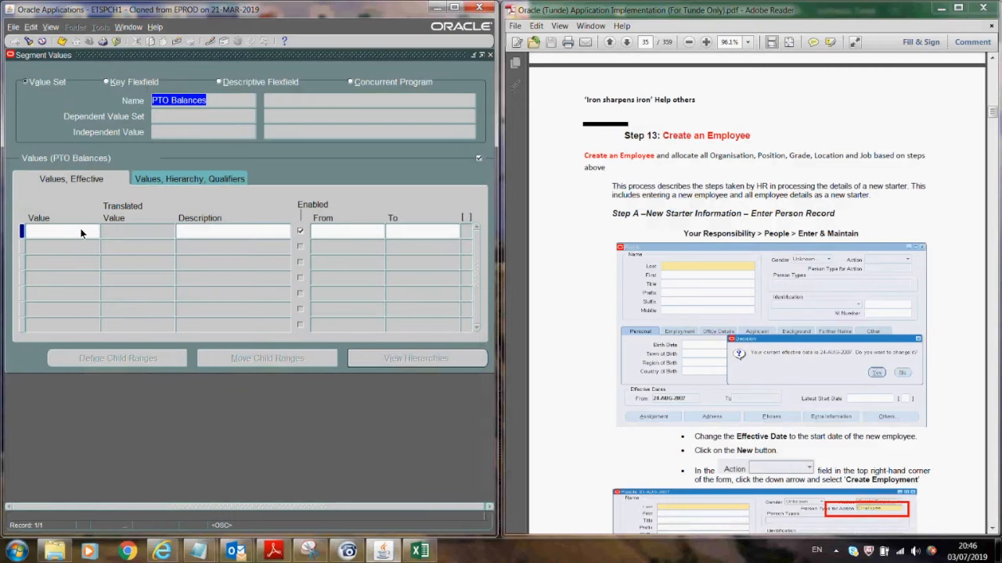
pyautogui.click(80, 233)
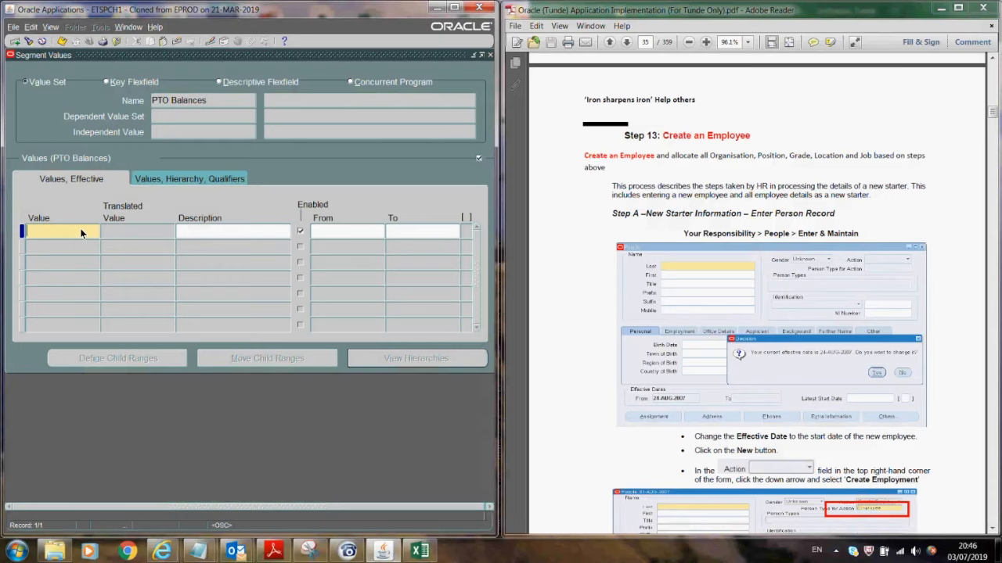
# - Enter 30, 40 and 50 as PTO Balances values and save them
pyautogui.write('30')
pyautogui.click(72, 245)
pyautogui.write('40')
pyautogui.click(68, 264)
pyautogui.write('50')
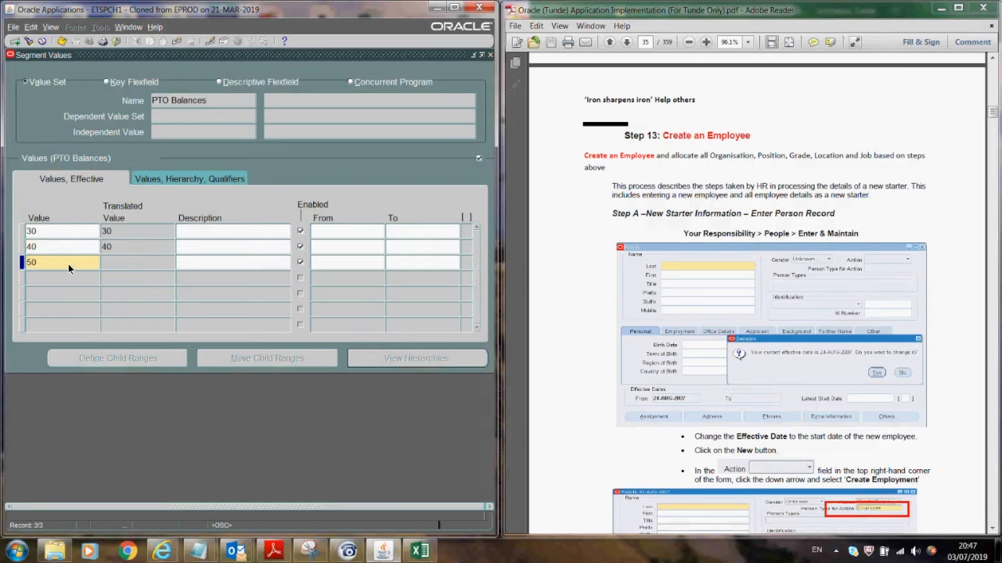
pyautogui.press('Tab')
pyautogui.click(63, 42)
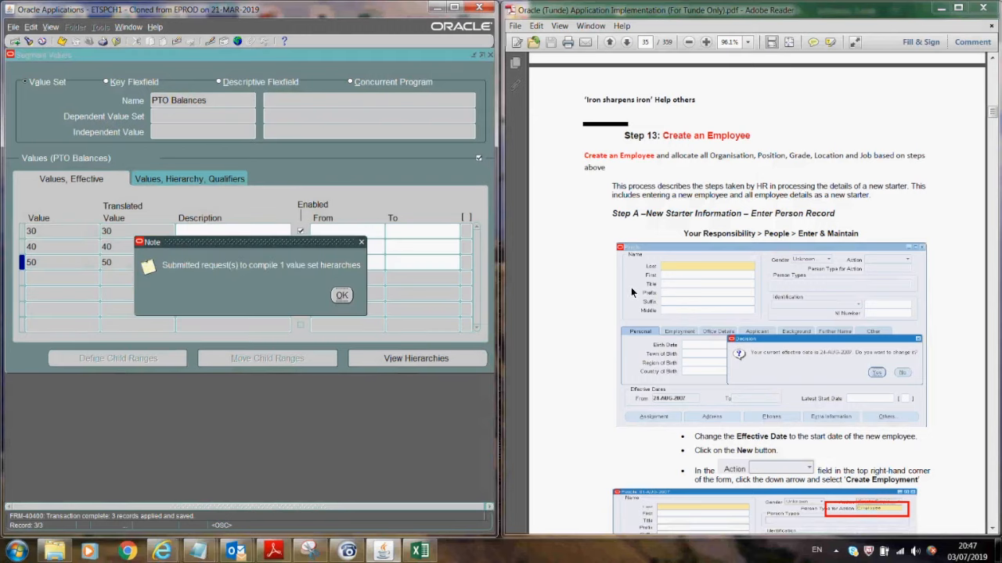
pyautogui.press('Return')
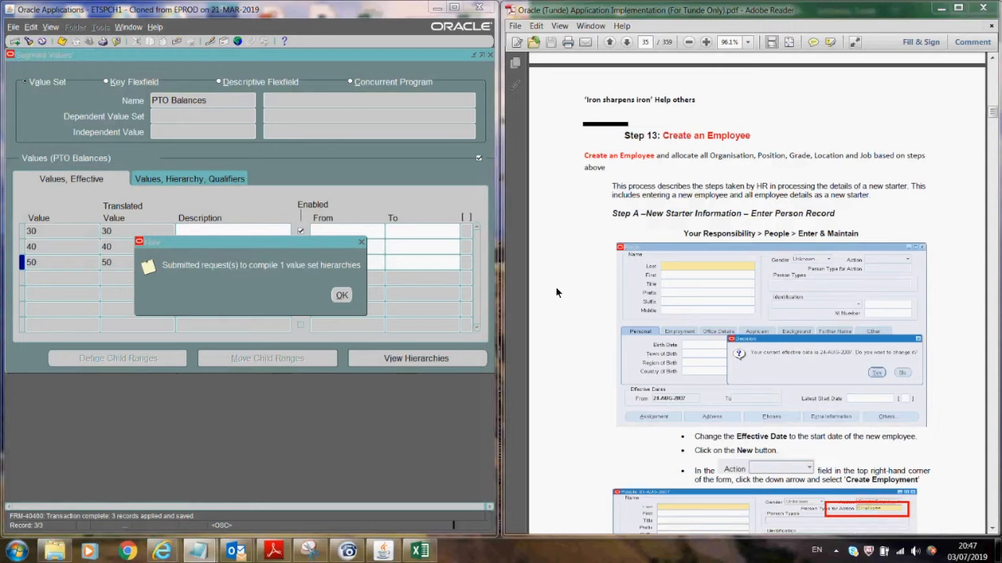
pyautogui.click(343, 295)
# - Reopen the Segment Values form for the Contract Type value set
pyautogui.click(491, 55)
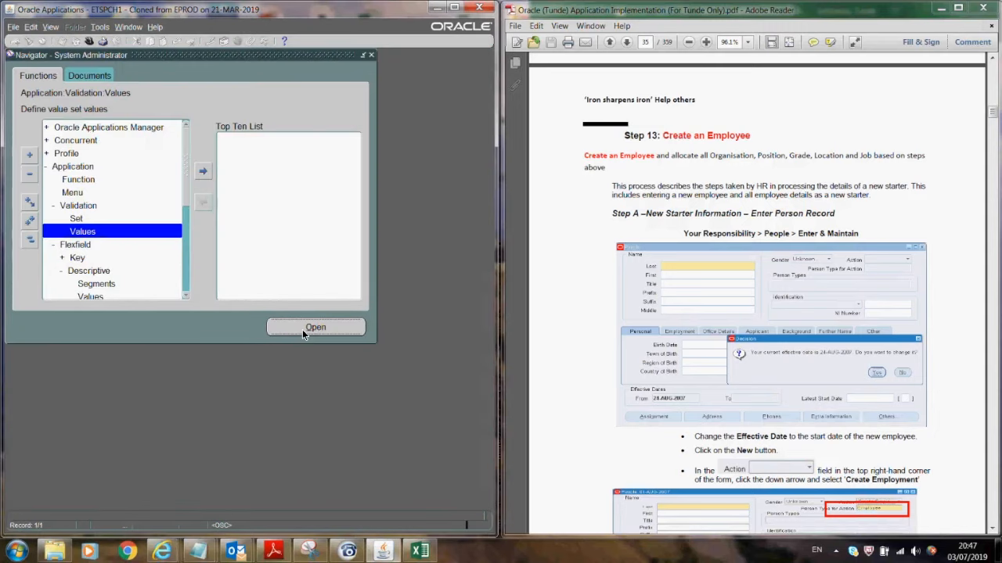
pyautogui.click(304, 330)
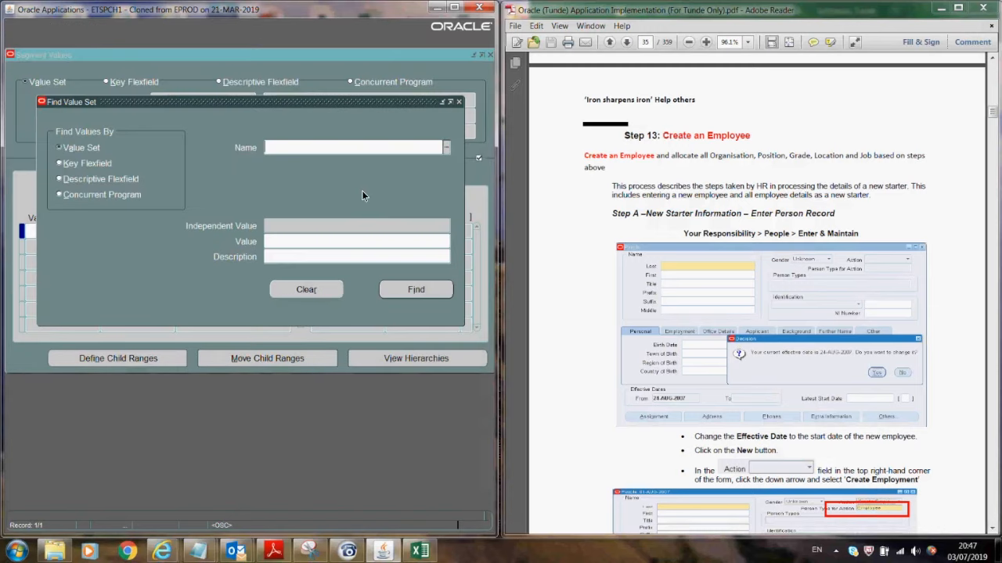
pyautogui.write('Contract Type')
pyautogui.click(403, 288)
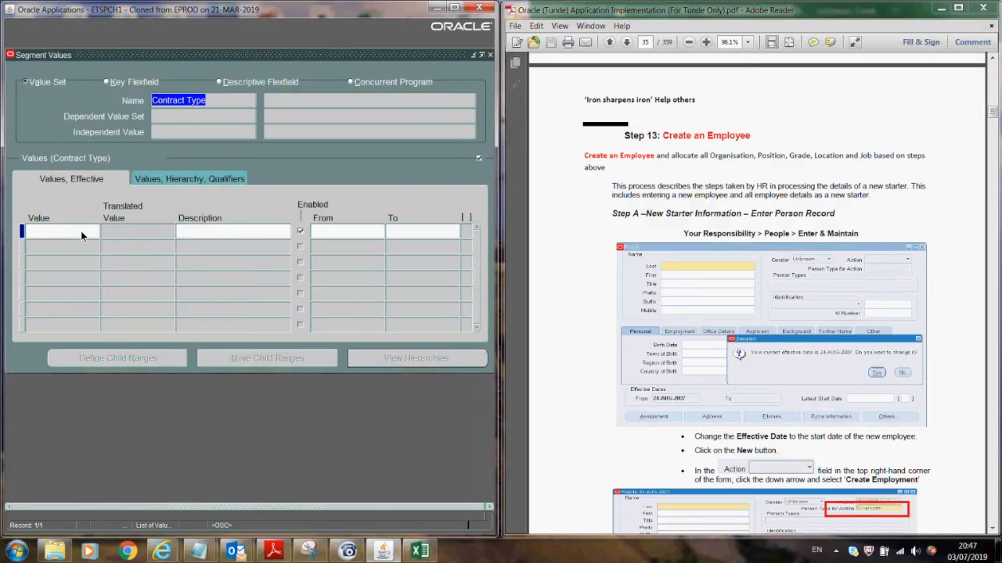
# - Enter Intern, Fixed and Temp as contract type values and save them
pyautogui.click(81, 231)
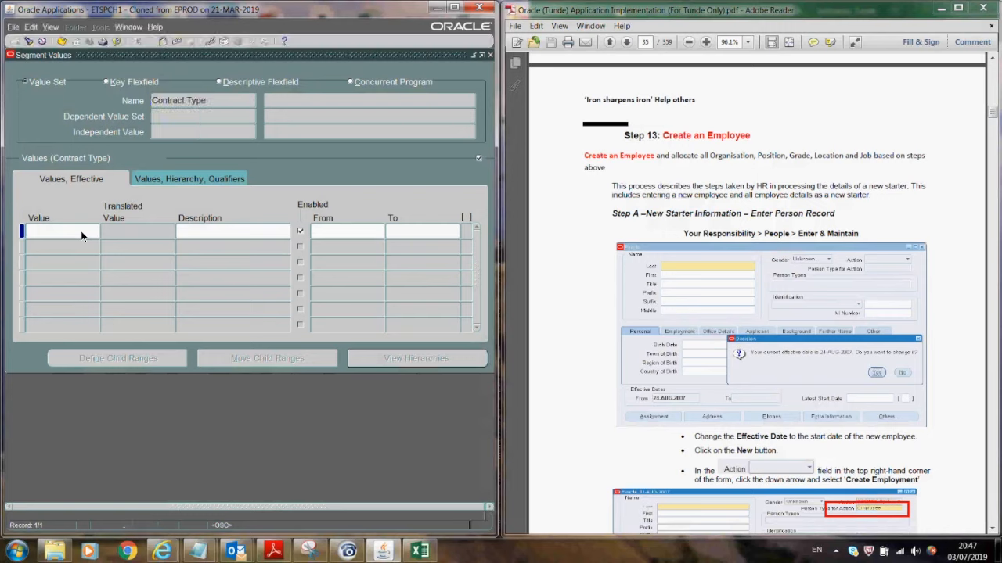
pyautogui.write('Intern')
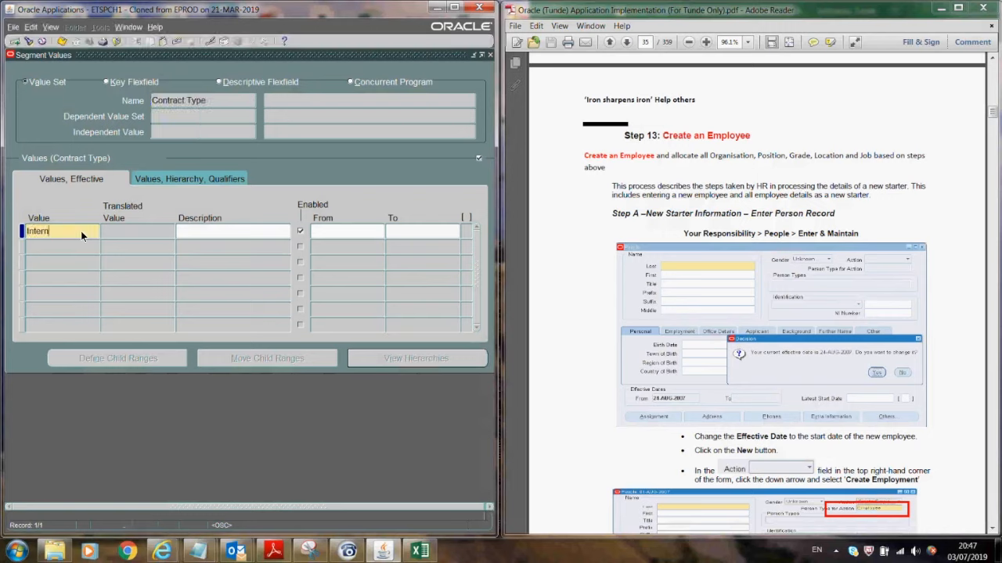
pyautogui.press('Tab')
pyautogui.click(68, 245)
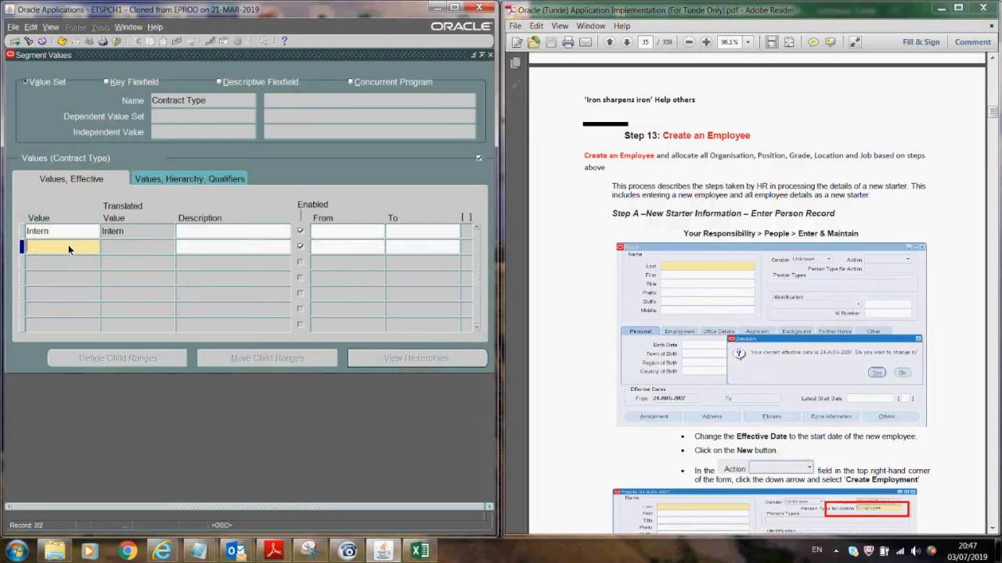
pyautogui.write('Fixed')
pyautogui.click(66, 260)
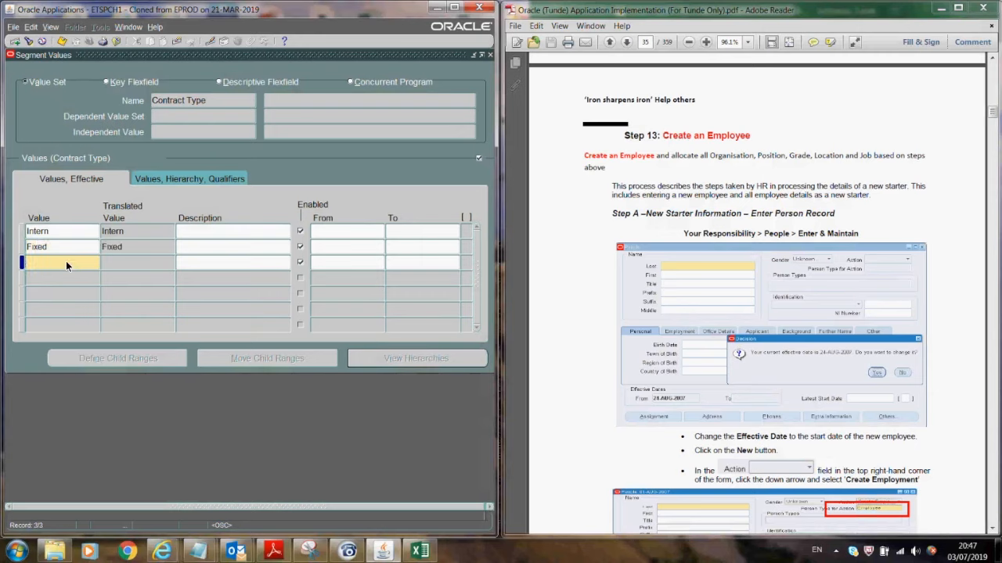
pyautogui.write('Temp')
pyautogui.press('Tab')
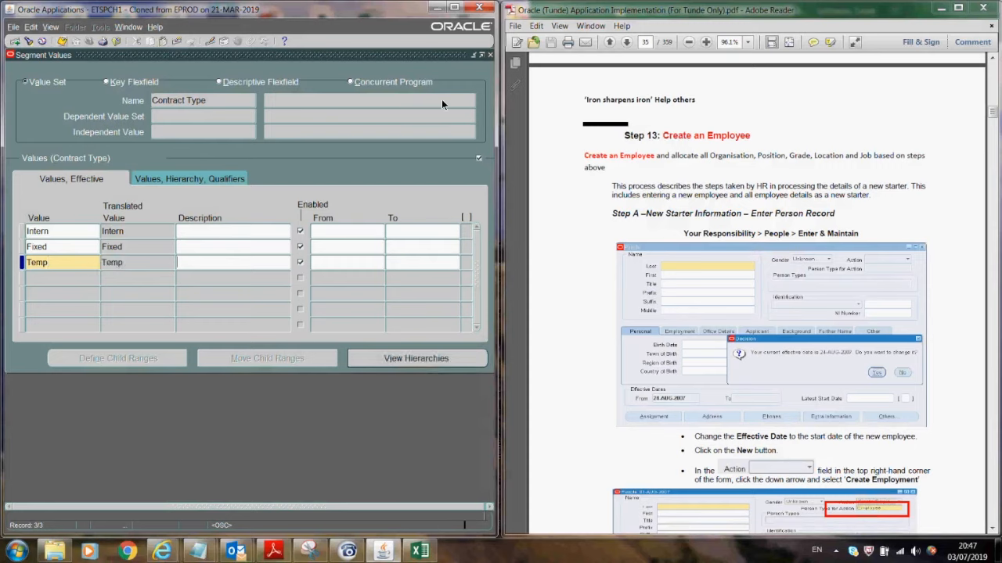
pyautogui.hotkey('ctrl', 's')
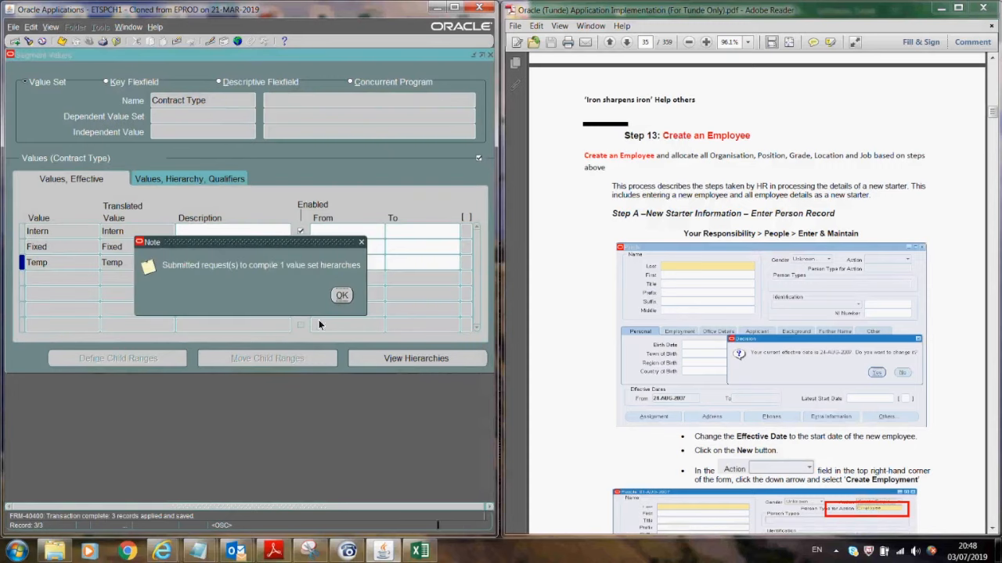
pyautogui.press('Return')
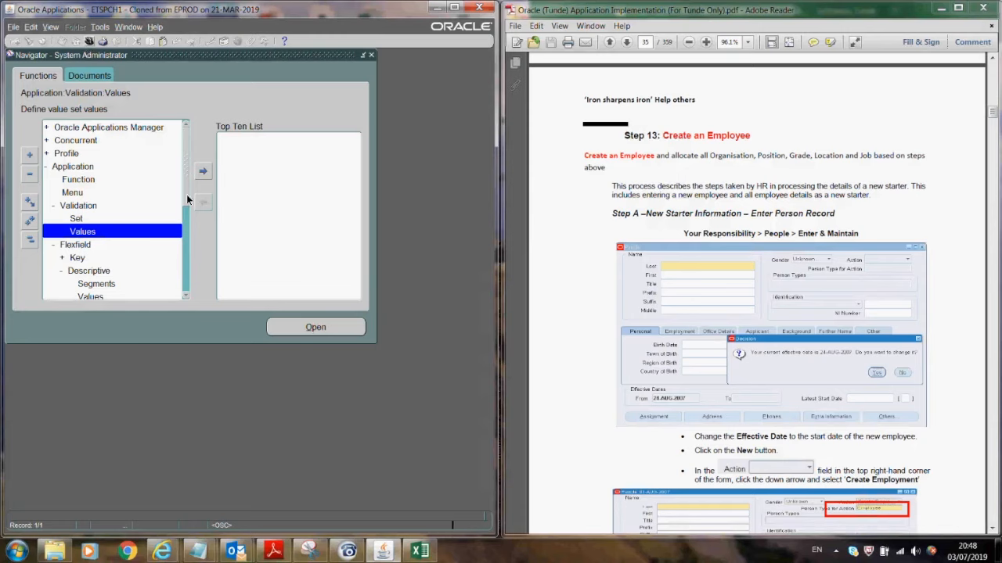
# - Switch to Excel HCM Super User, find the UK test employee, and open their additional assignment details
pyautogui.click(153, 214)
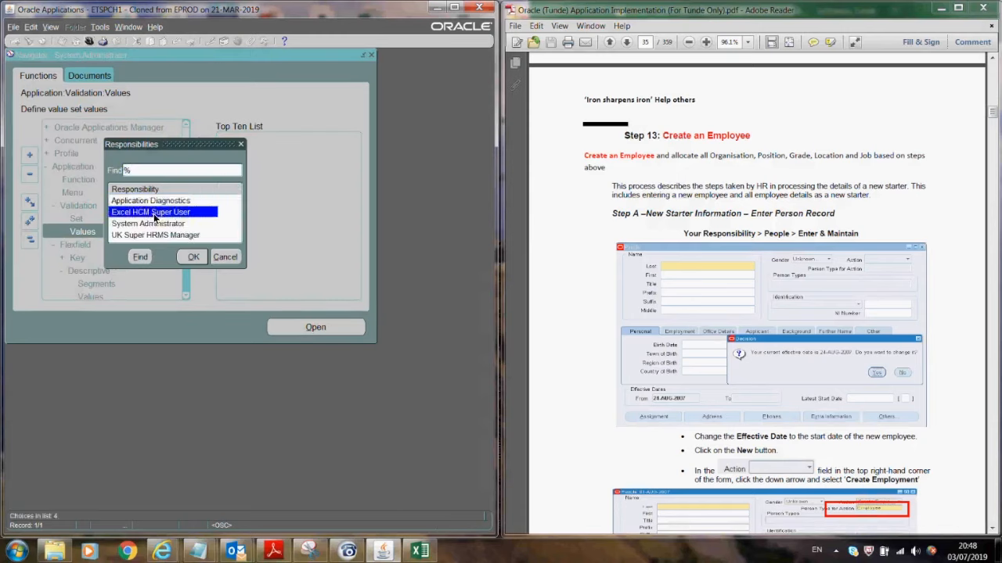
pyautogui.click(195, 256)
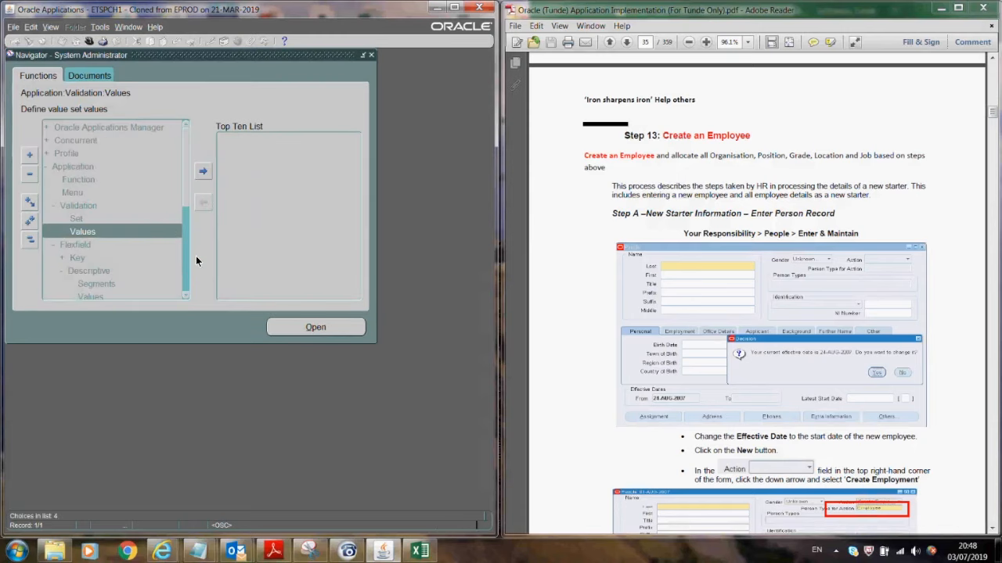
pyautogui.click(289, 327)
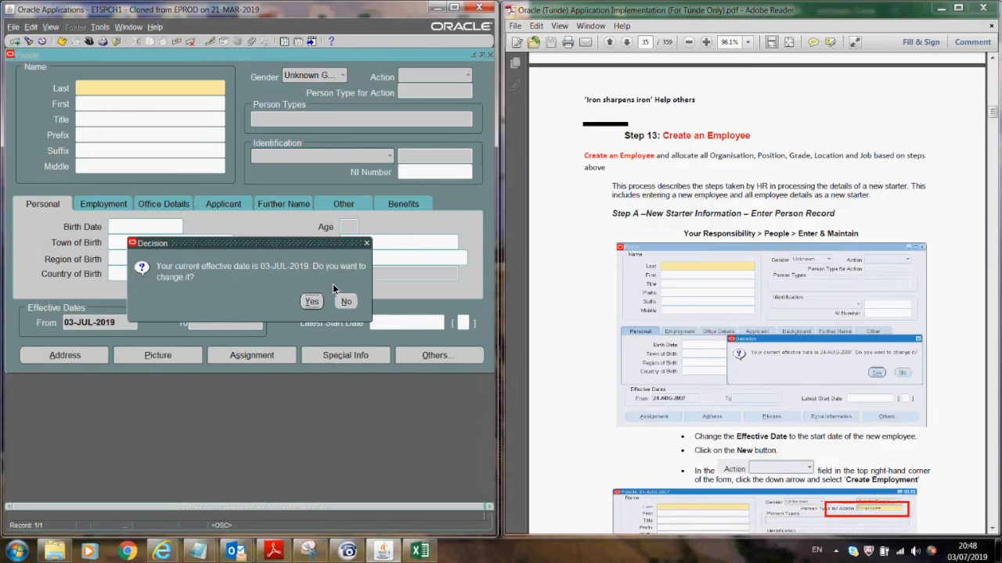
pyautogui.press('Return')
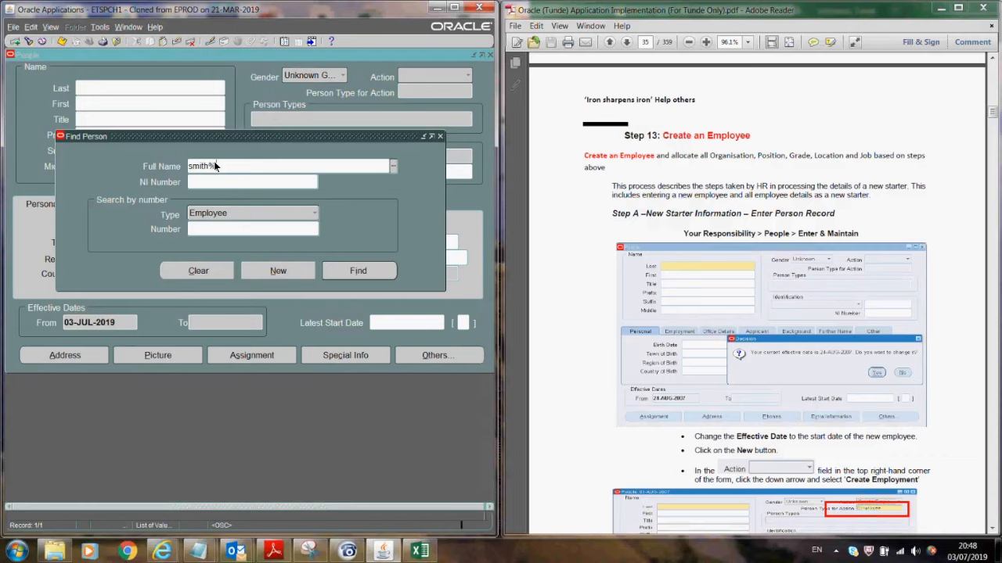
pyautogui.press('Tab')
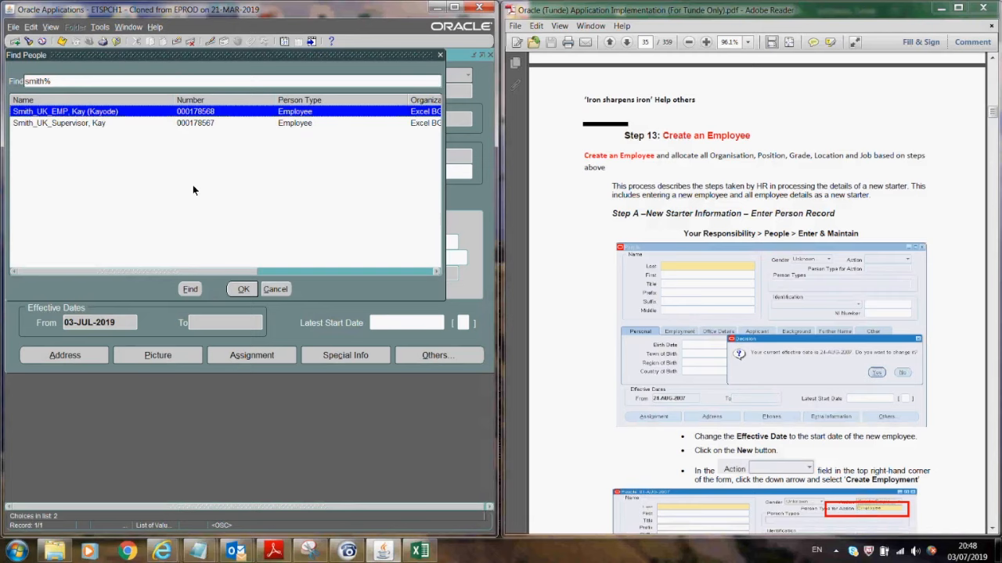
pyautogui.press('Return')
pyautogui.click(341, 271)
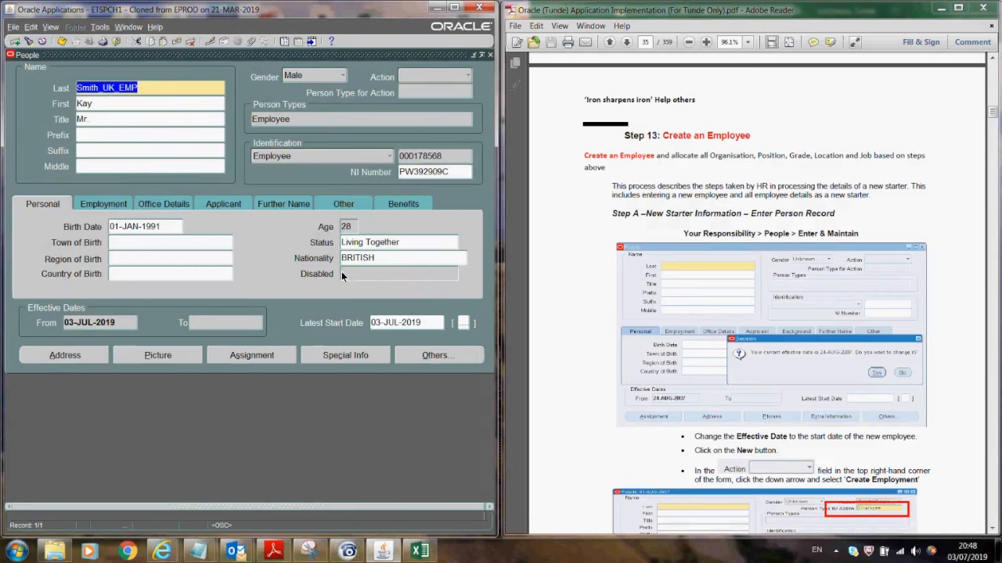
pyautogui.click(252, 355)
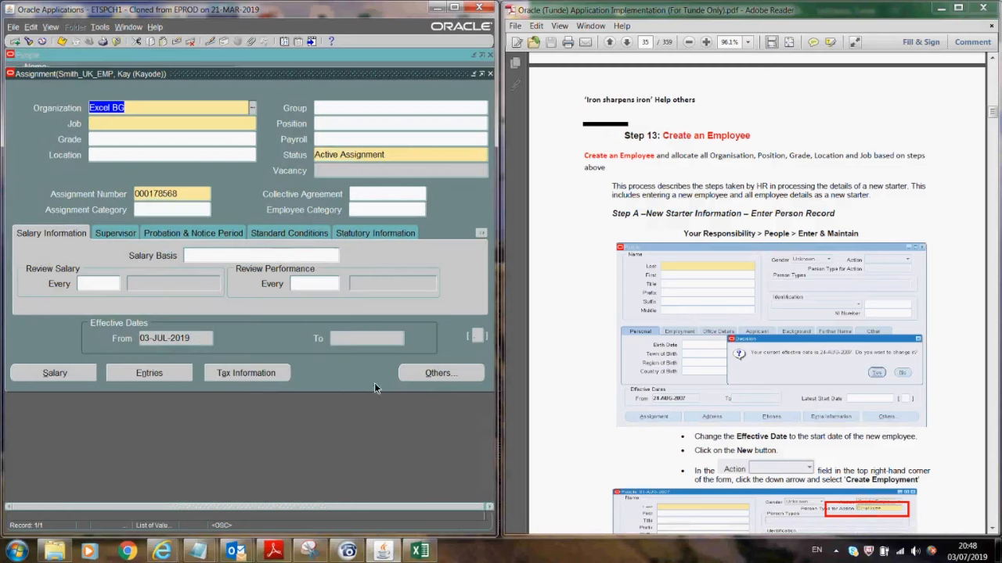
pyautogui.click(476, 337)
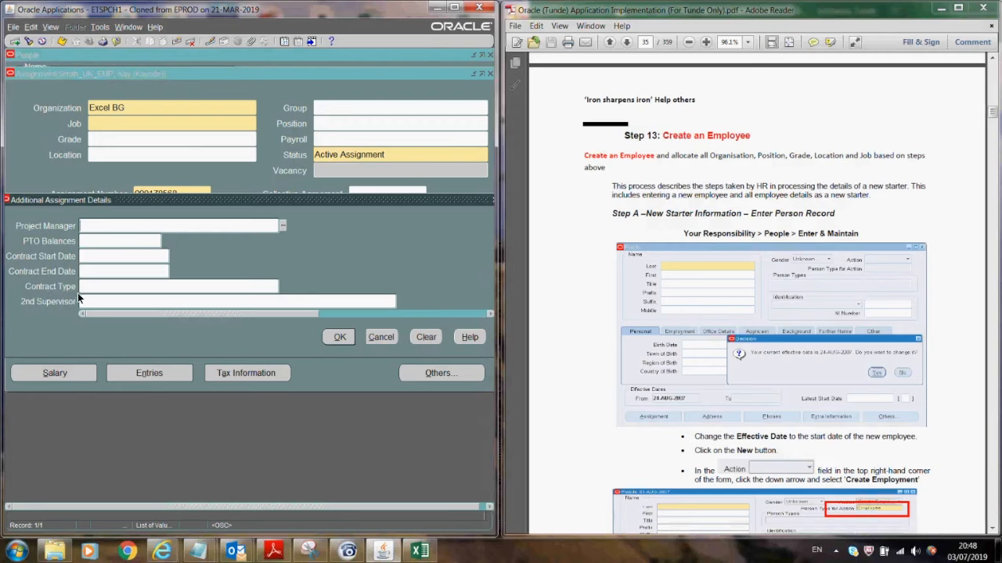
# - Review the PTO Balances list of values without picking one
pyautogui.click(97, 243)
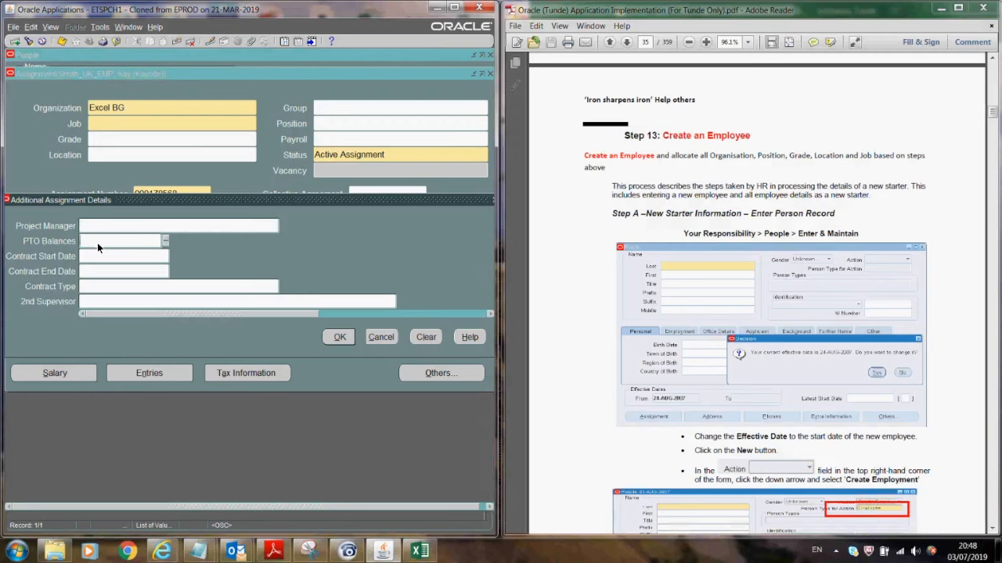
pyautogui.click(166, 241)
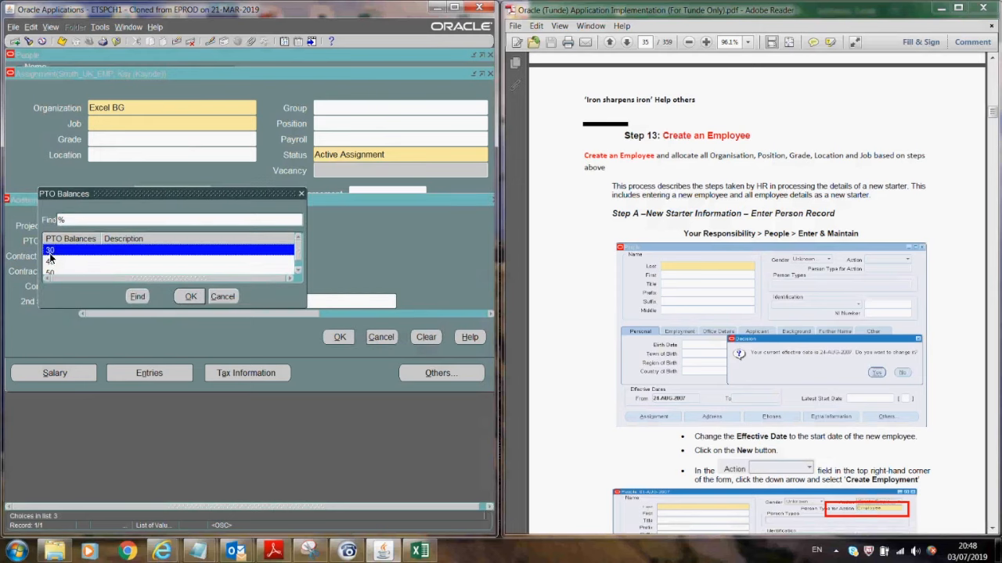
pyautogui.click(218, 298)
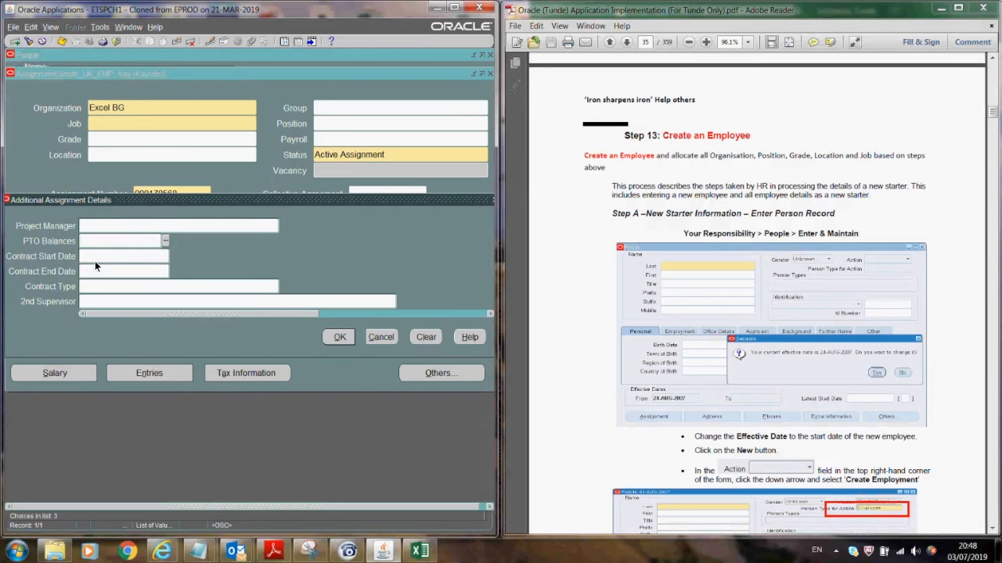
# - Try jan0119 as the Contract Start Date, then clear the rejected date
pyautogui.click(155, 259)
pyautogui.moveTo(133, 253); pyautogui.dragTo(49, 254)
pyautogui.write('jan0119')
pyautogui.press('Tab')
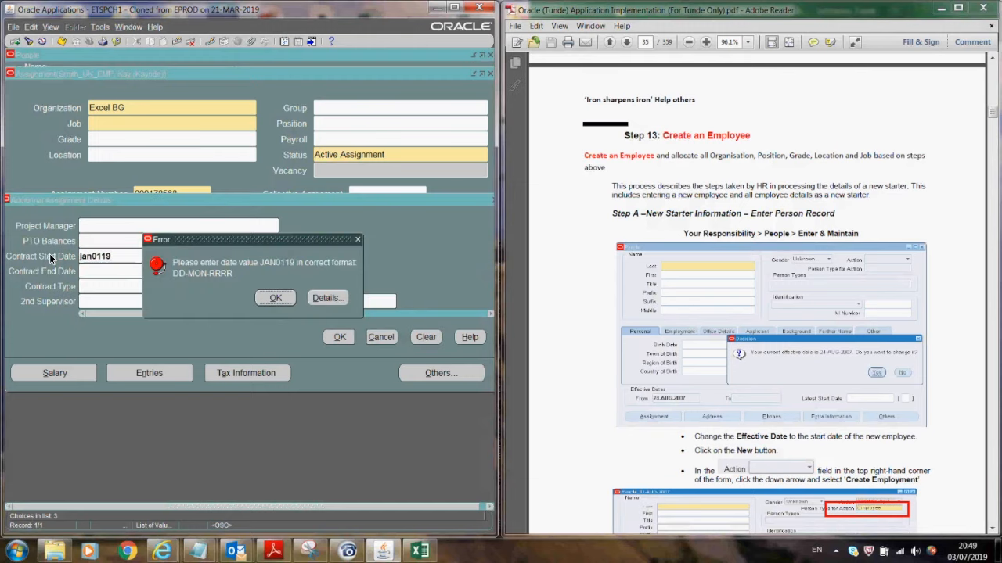
pyautogui.click(275, 298)
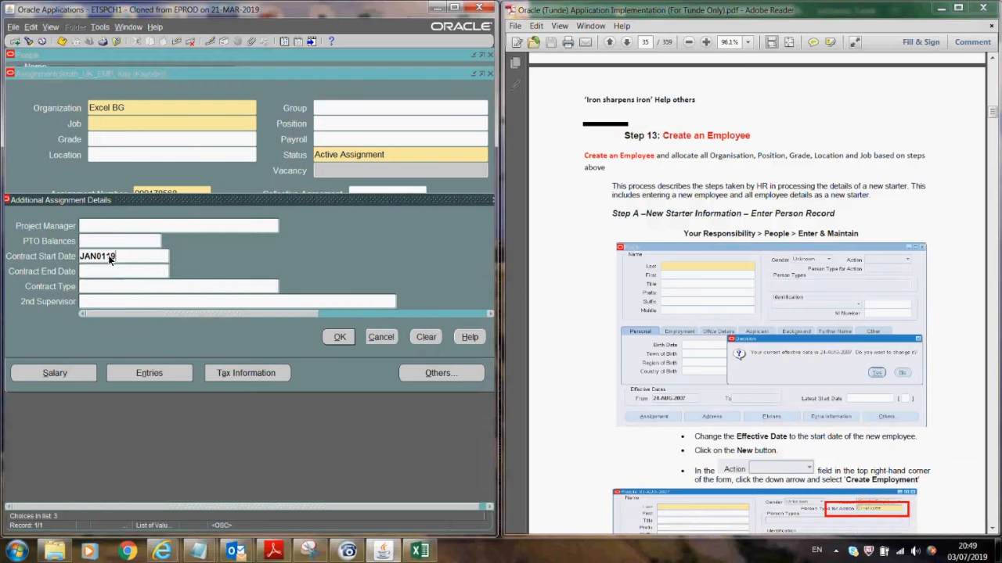
pyautogui.moveTo(119, 256); pyautogui.dragTo(54, 258)
pyautogui.press('BackSpace')
pyautogui.press('Tab')
# - Check the Contract Type list shows Fixed, Intern and Temp, then cancel the details window
pyautogui.click(239, 287)
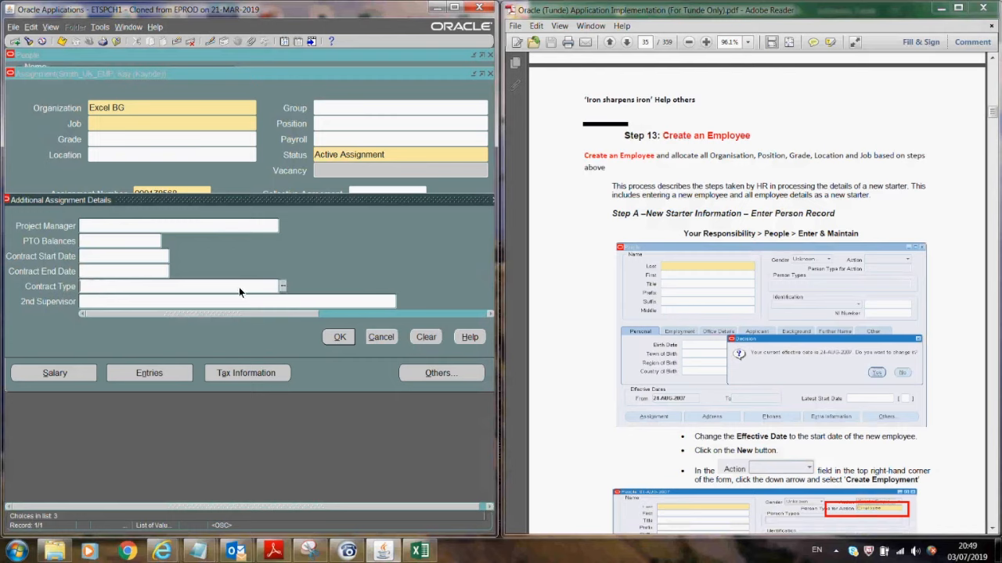
pyautogui.click(281, 285)
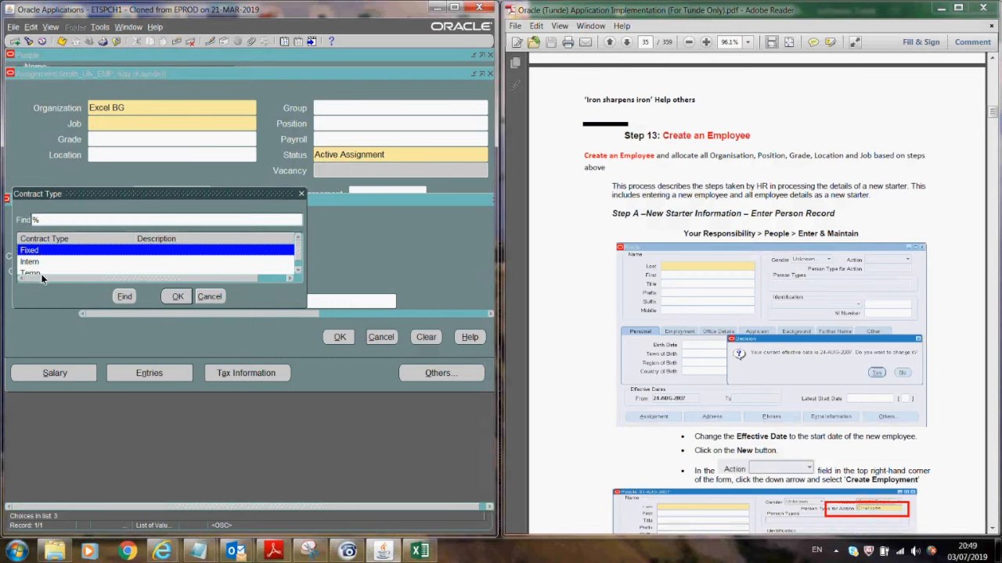
pyautogui.click(218, 294)
pyautogui.click(167, 301)
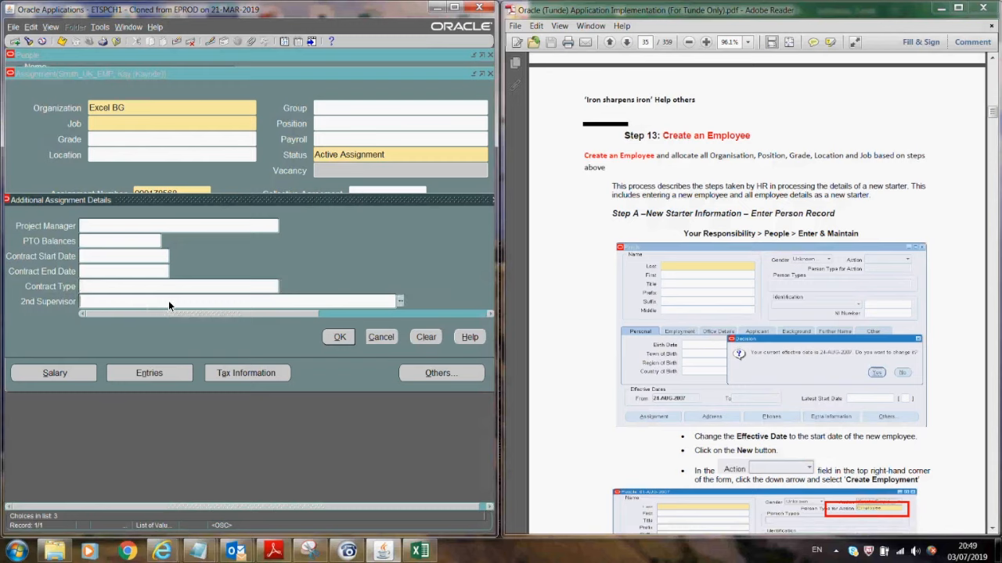
pyautogui.click(373, 337)
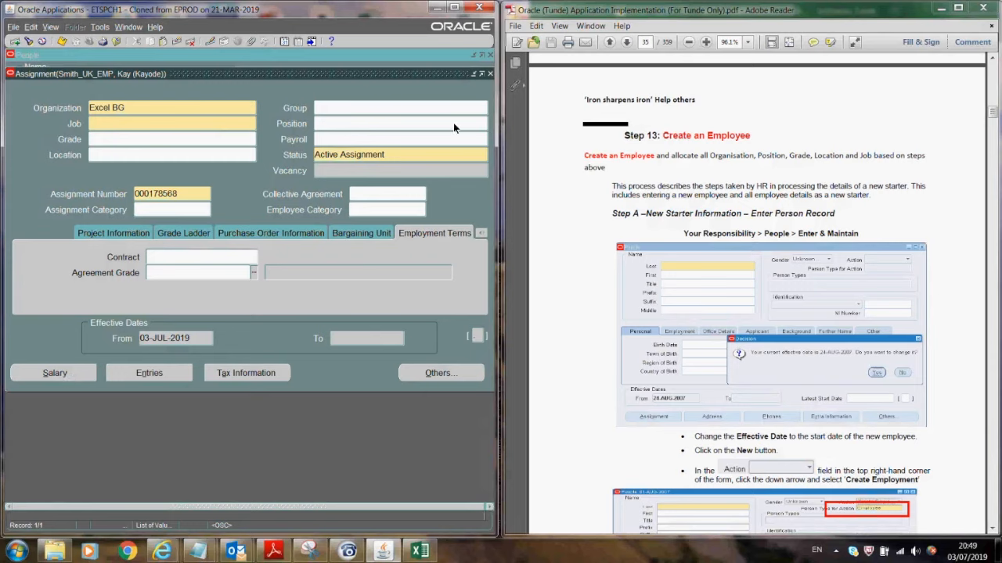
# - Close the assignment without saving changes, then close the employee's person record
pyautogui.click(344, 136)
pyautogui.click(492, 74)
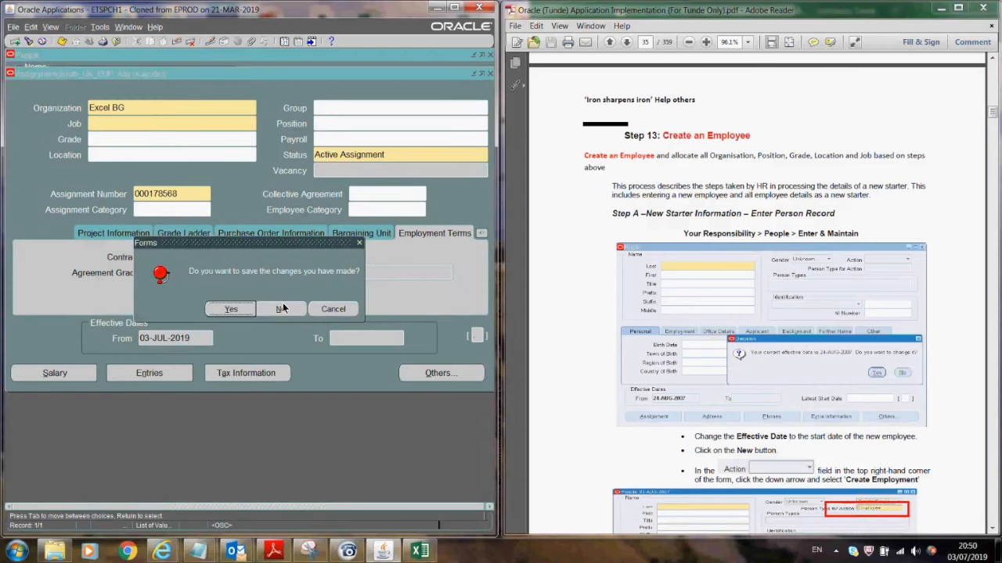
pyautogui.click(282, 308)
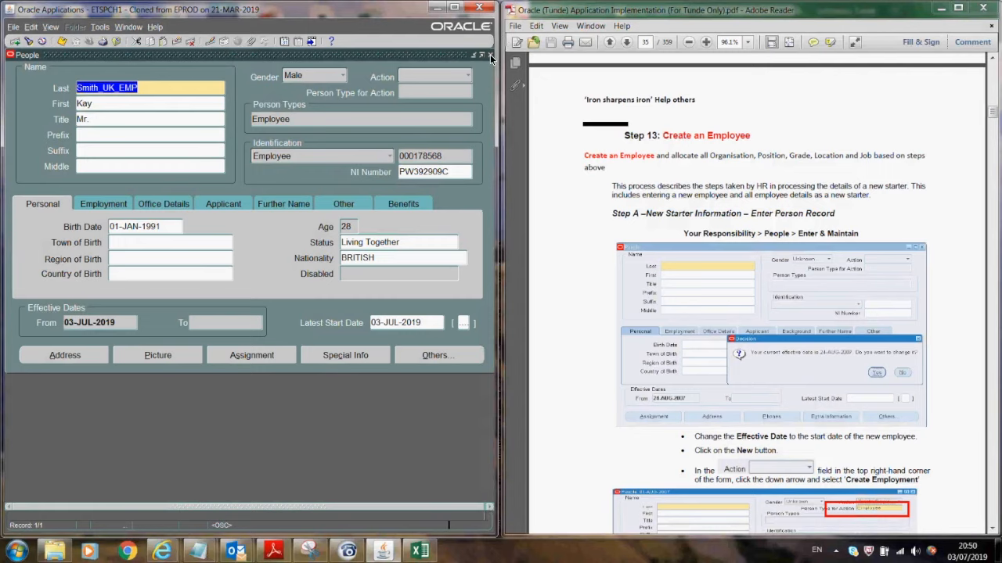
pyautogui.click(32, 240)
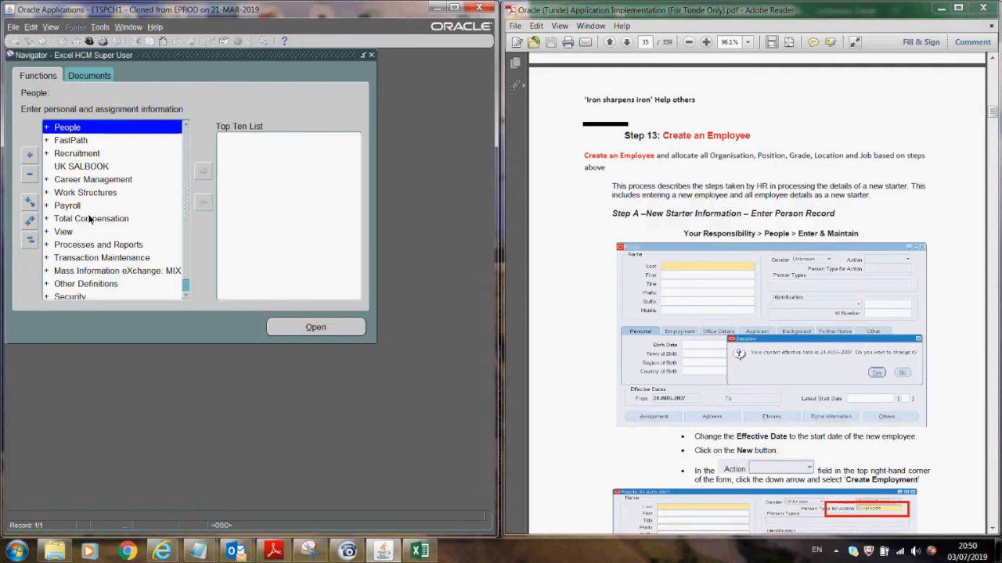
# - Expand Total Compensation in the Navigator to reach the element definitions
pyautogui.click(90, 219)
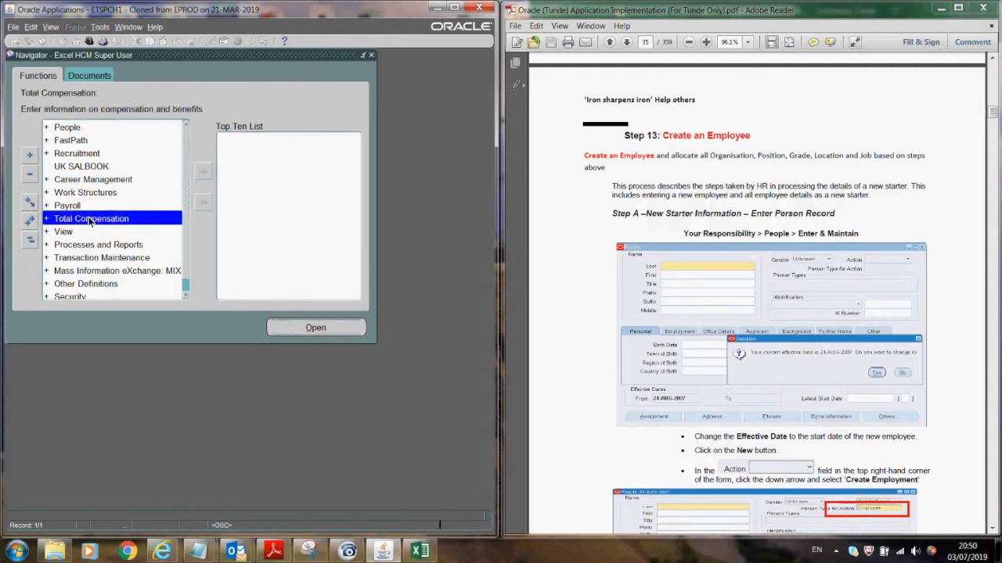
pyautogui.doubleClick(90, 219)
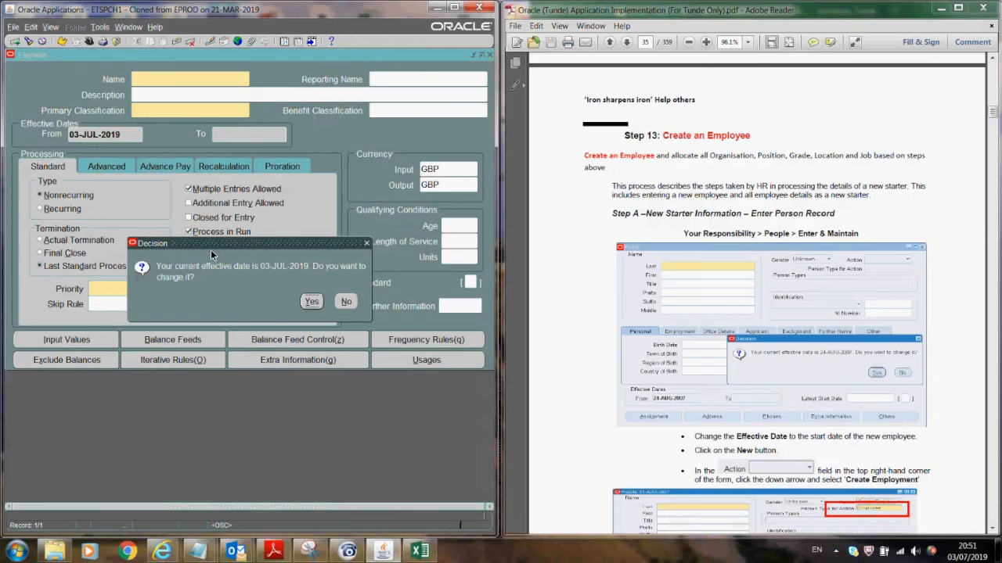
# - Change the element form's effective date to 01-JAN-1951
pyautogui.press('Return')
pyautogui.write('01-JAN-51')
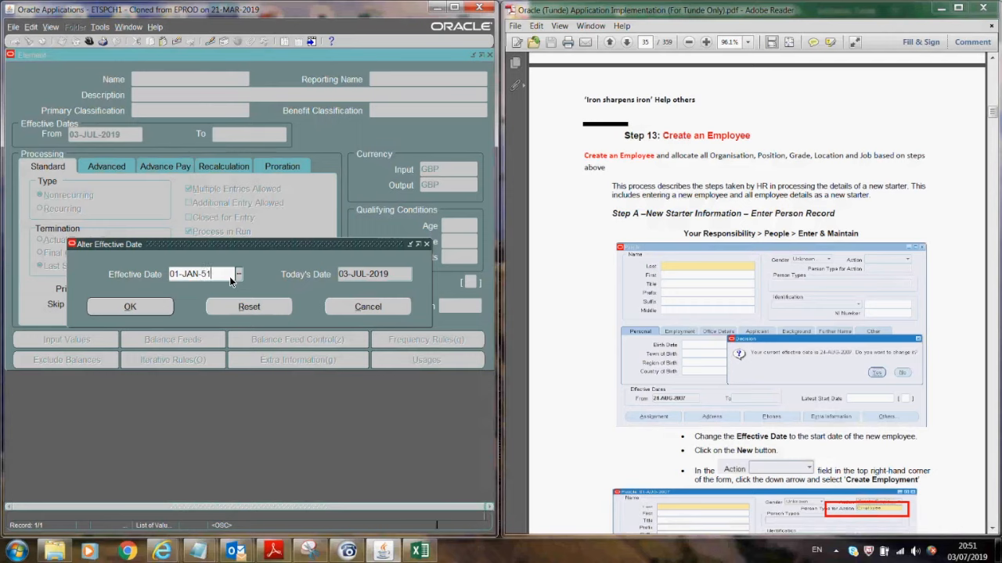
pyautogui.click(141, 309)
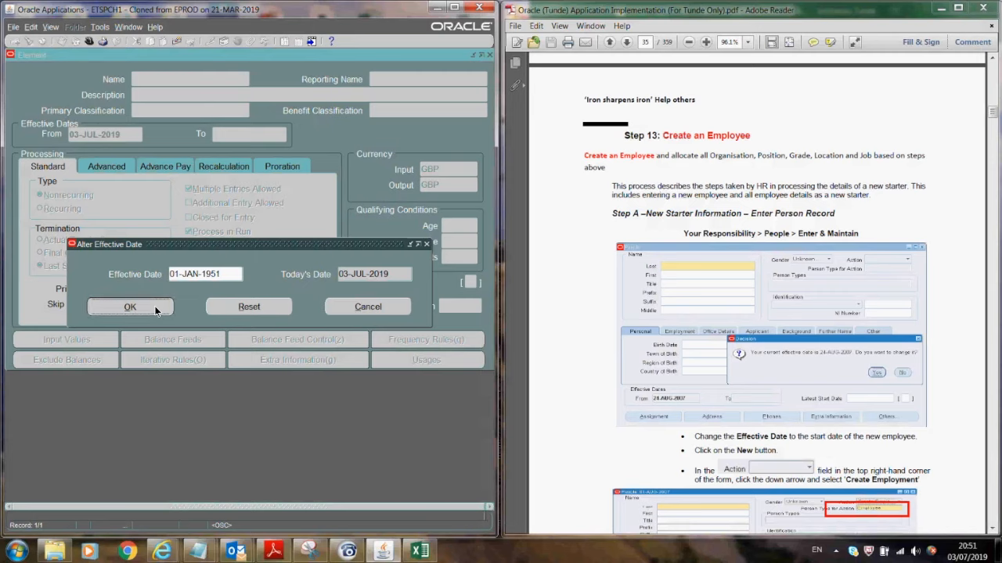
pyautogui.click(155, 310)
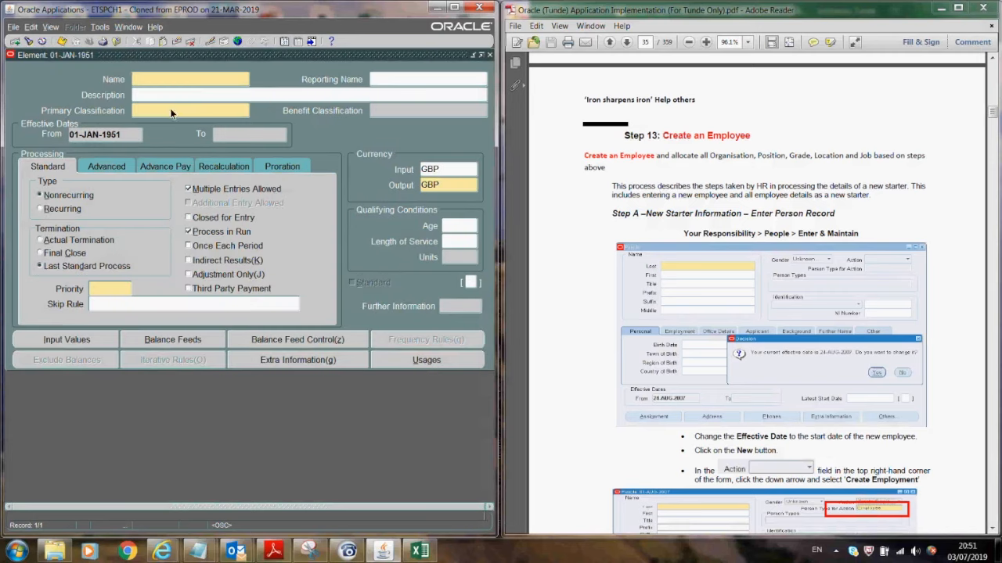
# - Name the element EX_Travel Allowance and copy the name into Reporting Name and Description
pyautogui.write('E')
pyautogui.write('X_Travel Allowance')
pyautogui.moveTo(223, 77); pyautogui.dragTo(115, 80)
pyautogui.hotkey('ctrl', 'c')
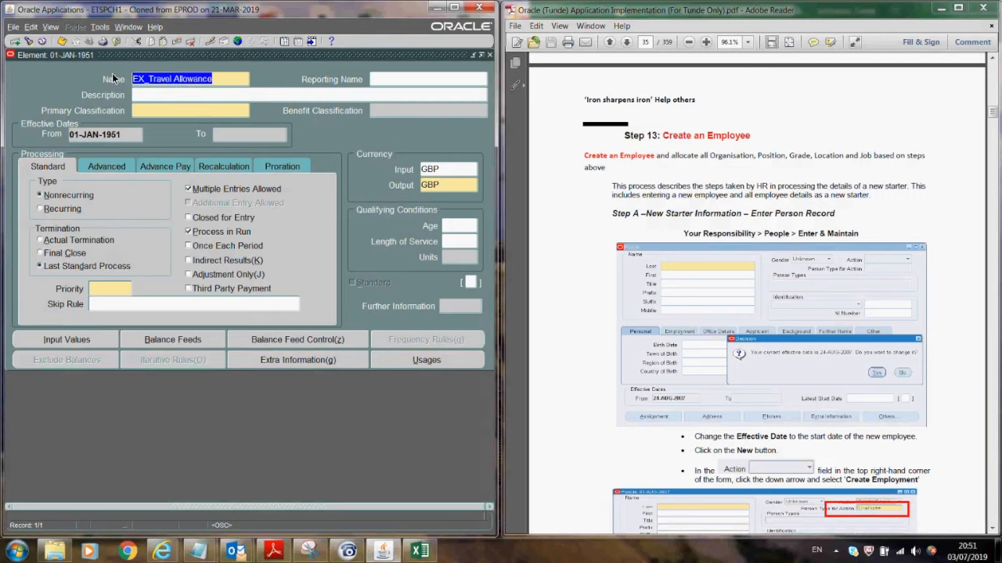
pyautogui.click(393, 79)
pyautogui.hotkey('ctrl', 'v')
pyautogui.click(156, 101)
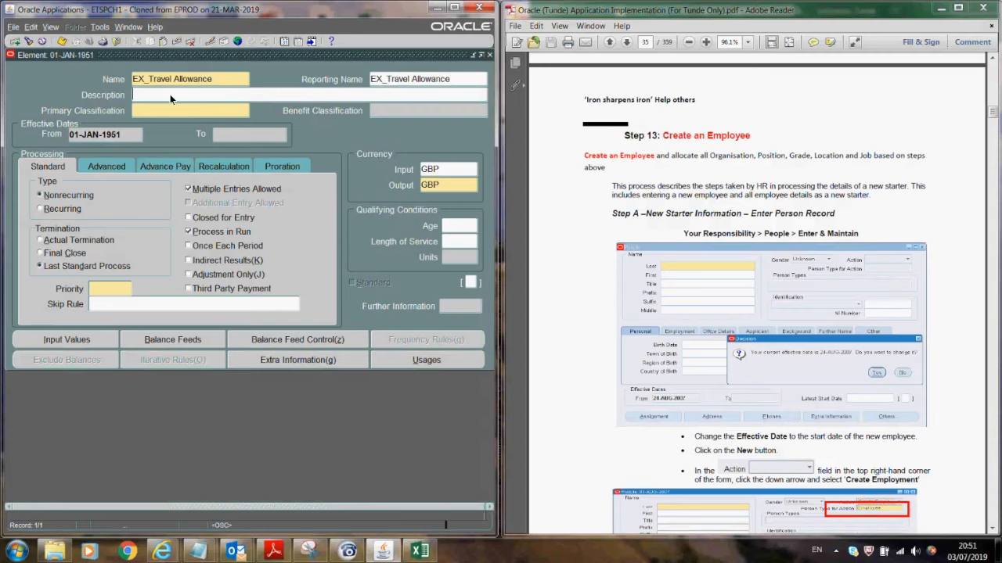
pyautogui.hotkey('ctrl', 'v')
# - Make it recurring Earnings with Actual Termination and Process in Run off, and save it
pyautogui.click(171, 115)
pyautogui.write('ea')
pyautogui.press('Tab')
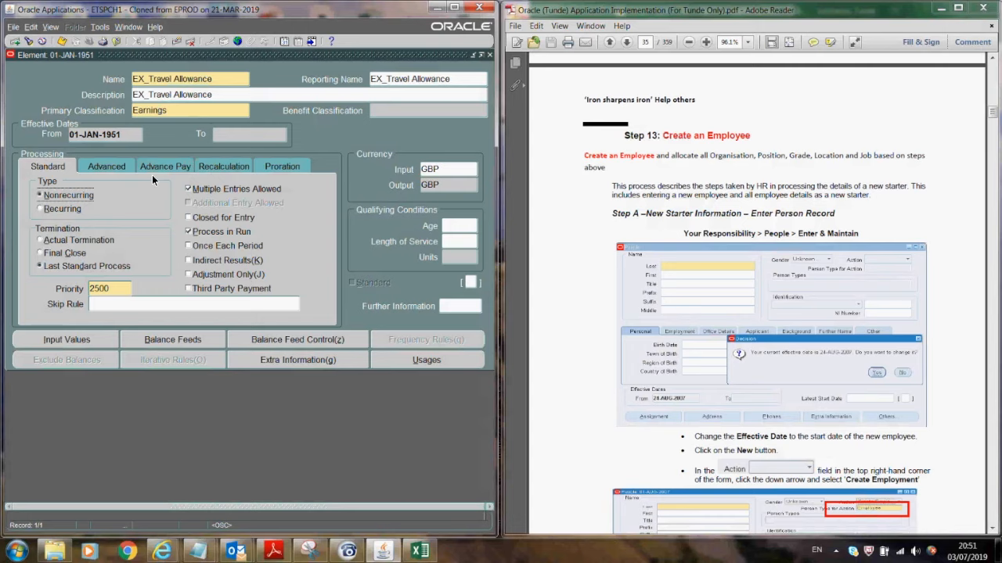
pyautogui.click(67, 207)
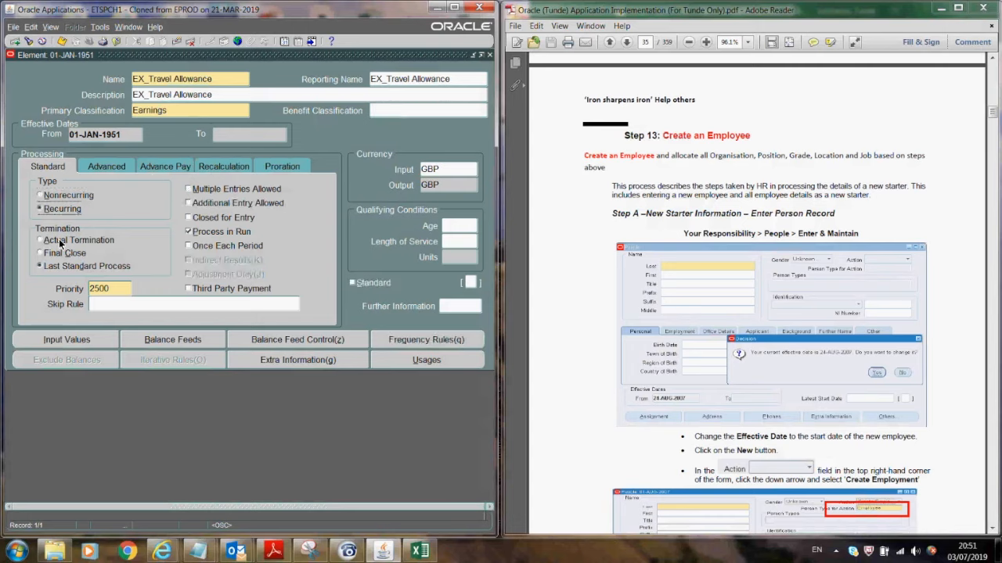
pyautogui.click(60, 243)
pyautogui.click(196, 232)
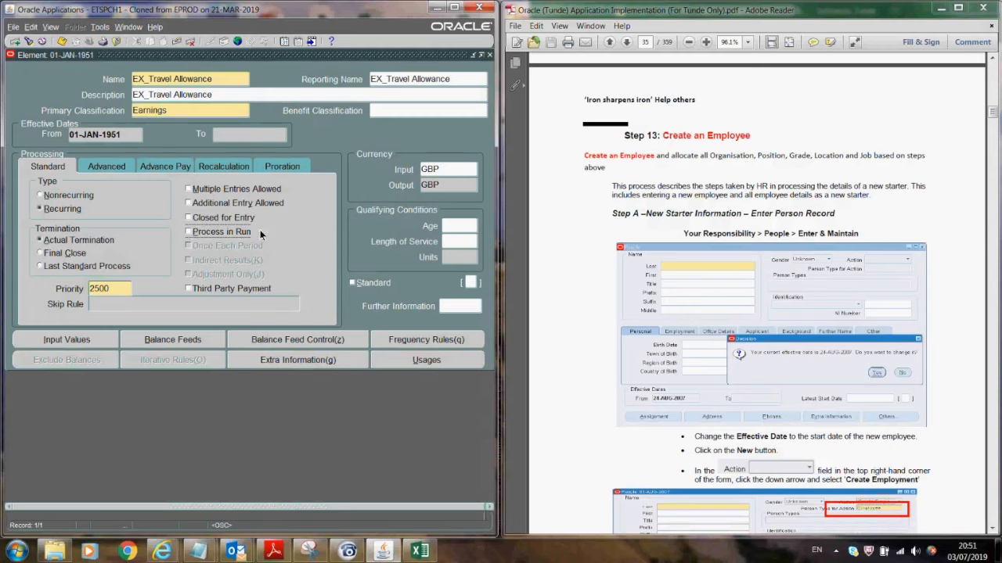
pyautogui.click(62, 43)
pyautogui.click(93, 338)
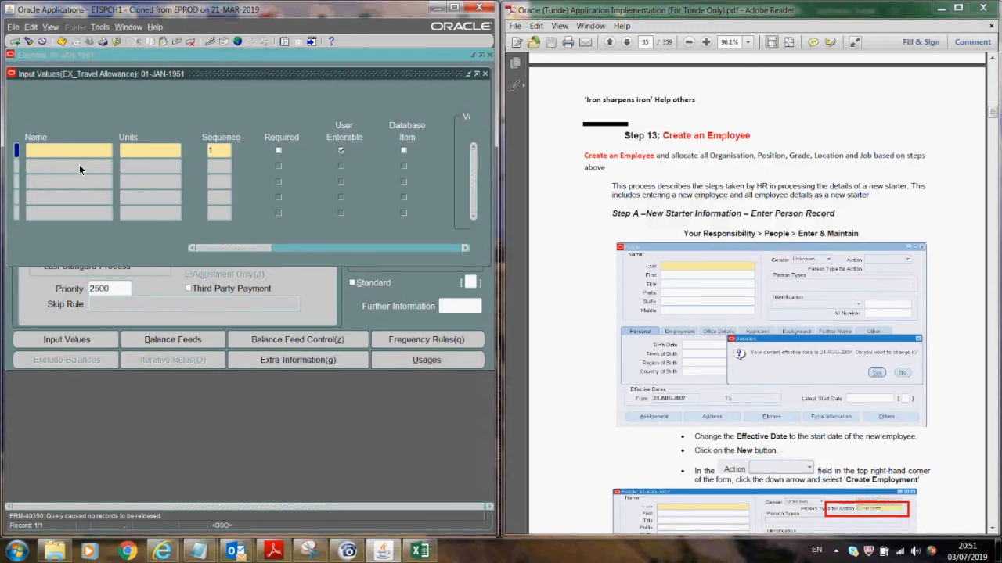
# - Add and save an Amount input in Money units as a database item, then close Input Values
pyautogui.write('Amount')
pyautogui.click(146, 154)
pyautogui.write('mo')
pyautogui.press('Tab')
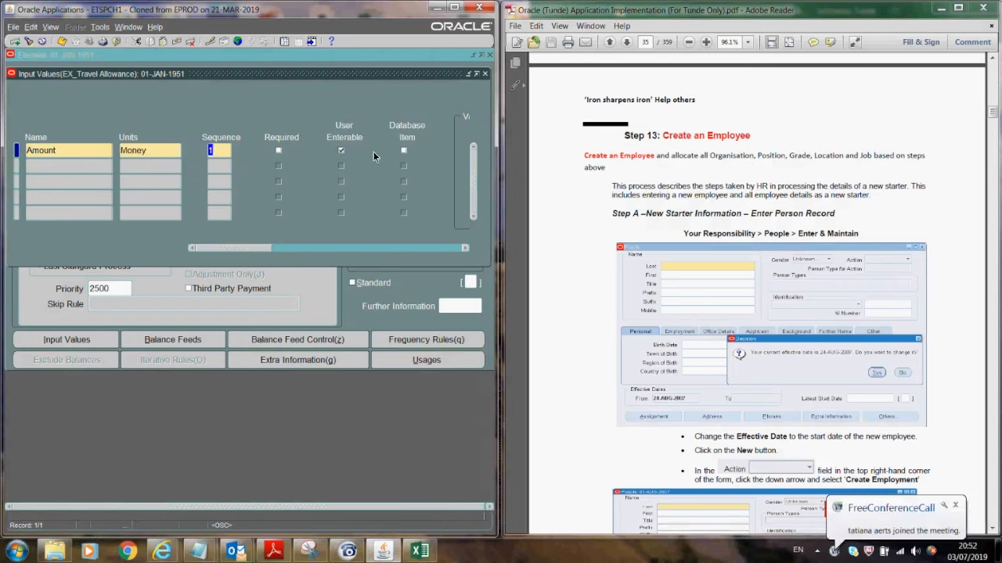
pyautogui.click(403, 151)
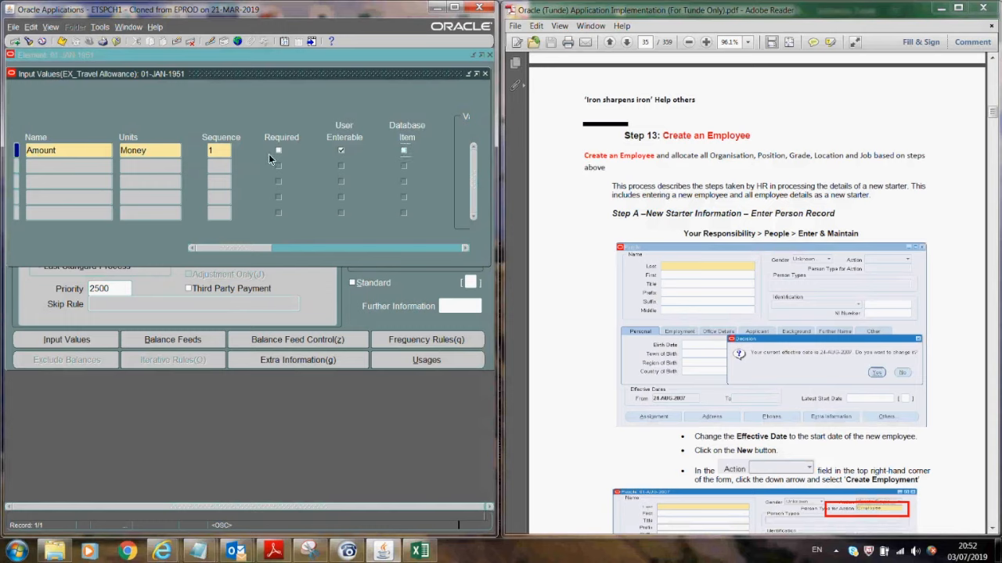
pyautogui.click(403, 150)
pyautogui.click(60, 40)
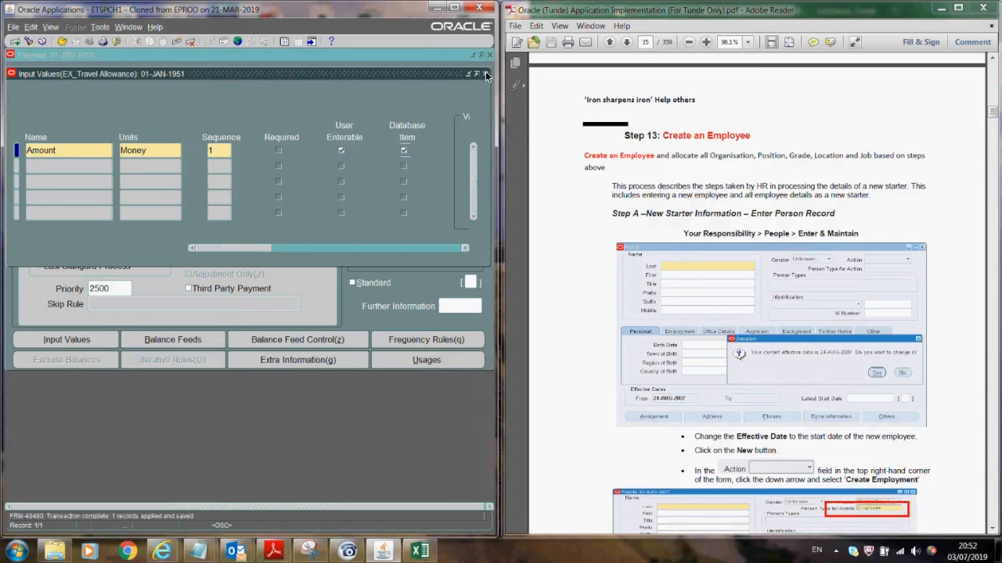
pyautogui.click(55, 58)
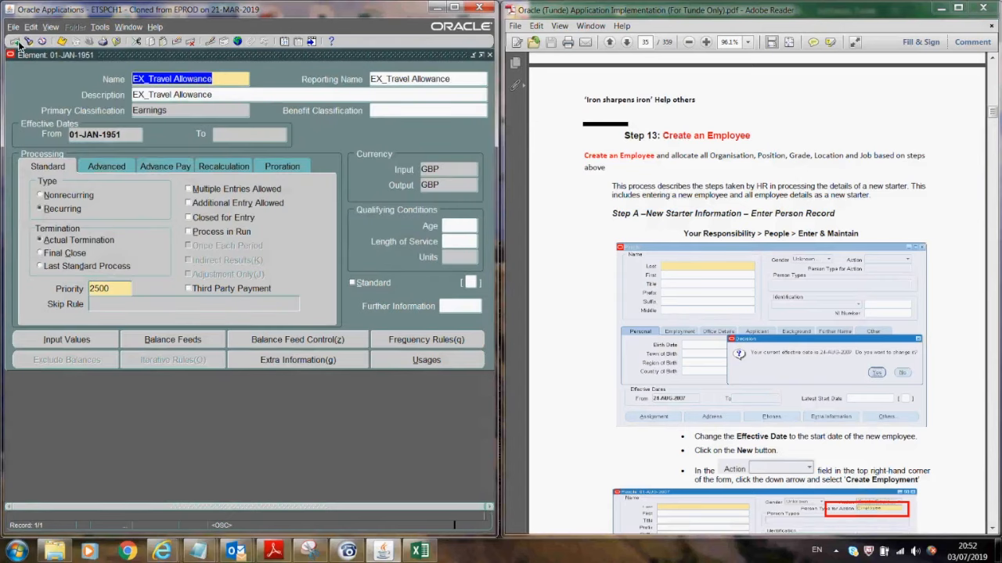
# - Start a new element EX Housing Allowance, copying the name into Reporting Name and Description
pyautogui.hotkey('ctrl', 'Down')
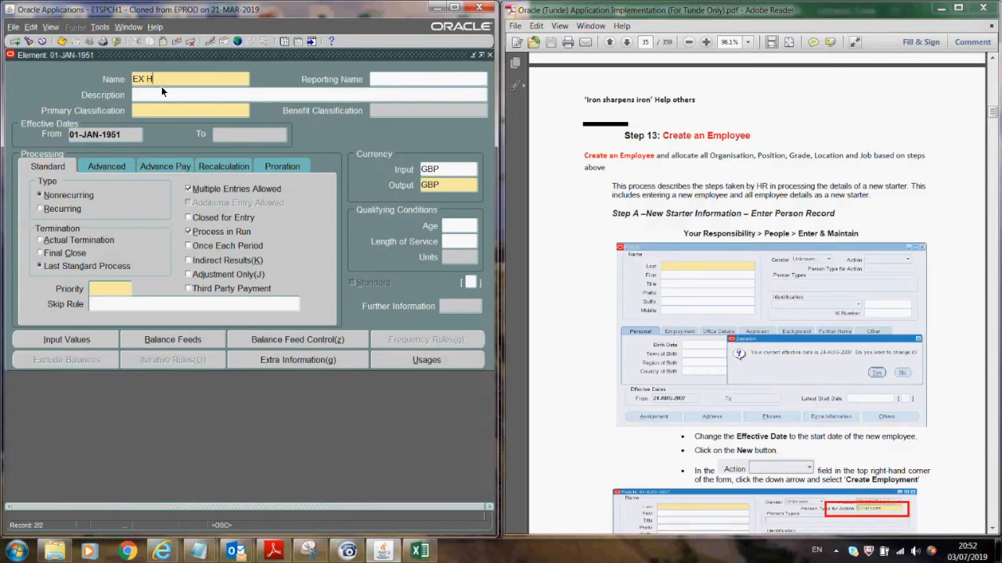
pyautogui.write('EX Housing Allowance')
pyautogui.moveTo(223, 79); pyautogui.dragTo(126, 81)
pyautogui.hotkey('ctrl', 'c')
pyautogui.click(379, 81)
pyautogui.hotkey('ctrl', 'v')
pyautogui.click(340, 95)
pyautogui.hotkey('ctrl', 'v')
# - Set it to recurring Earnings with Actual Termination and Process in Run off, and save
pyautogui.click(209, 110)
pyautogui.write('ear')
pyautogui.press('Tab')
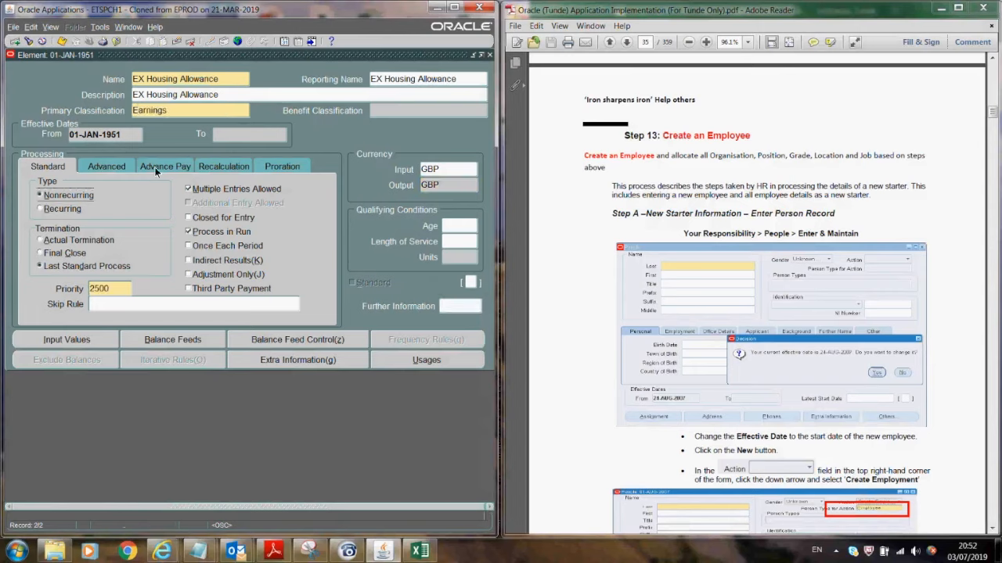
pyautogui.click(66, 208)
pyautogui.click(57, 243)
pyautogui.click(195, 233)
pyautogui.click(63, 41)
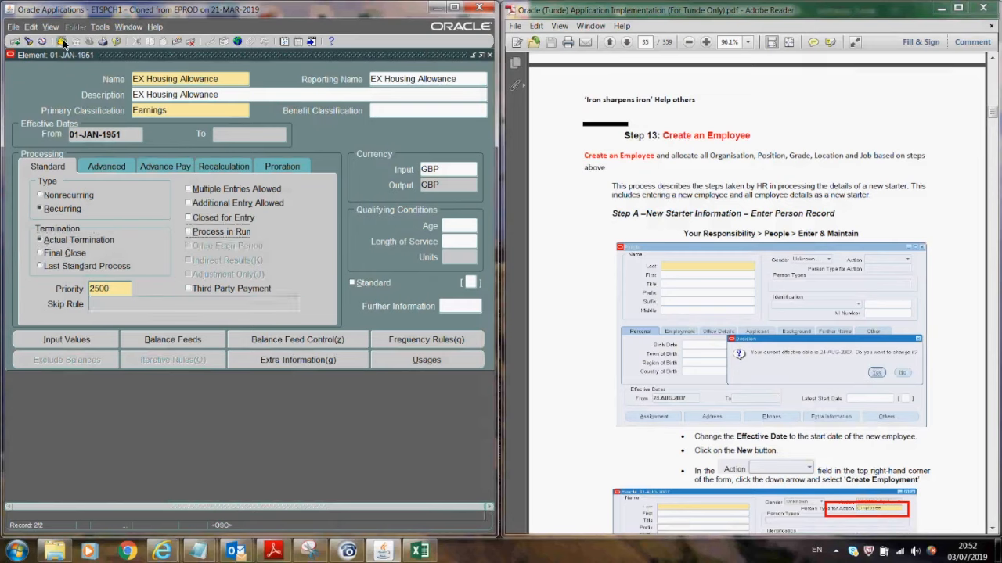
# - Add and save an Amount input value in Money units as a database item
pyautogui.click(70, 335)
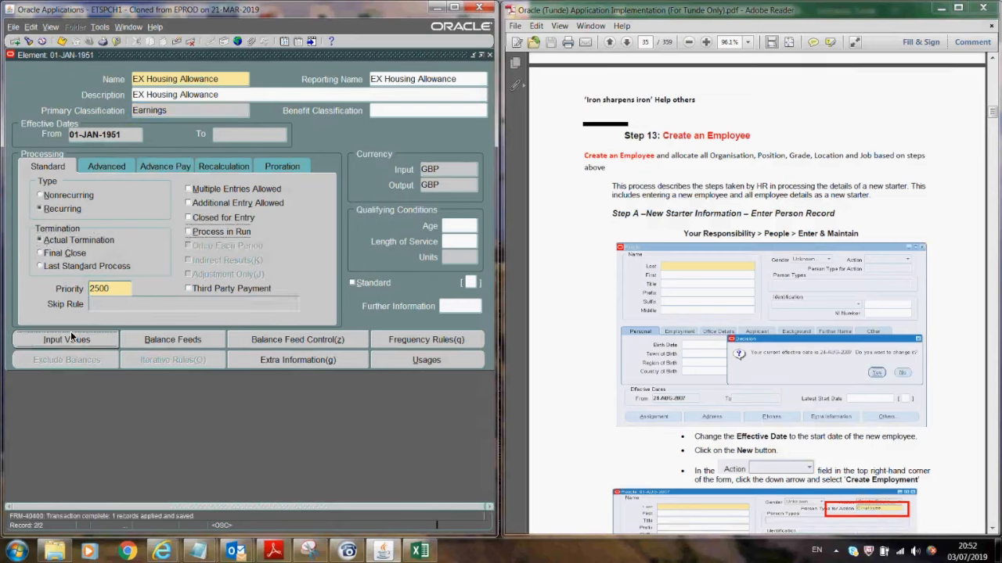
pyautogui.write('Amount')
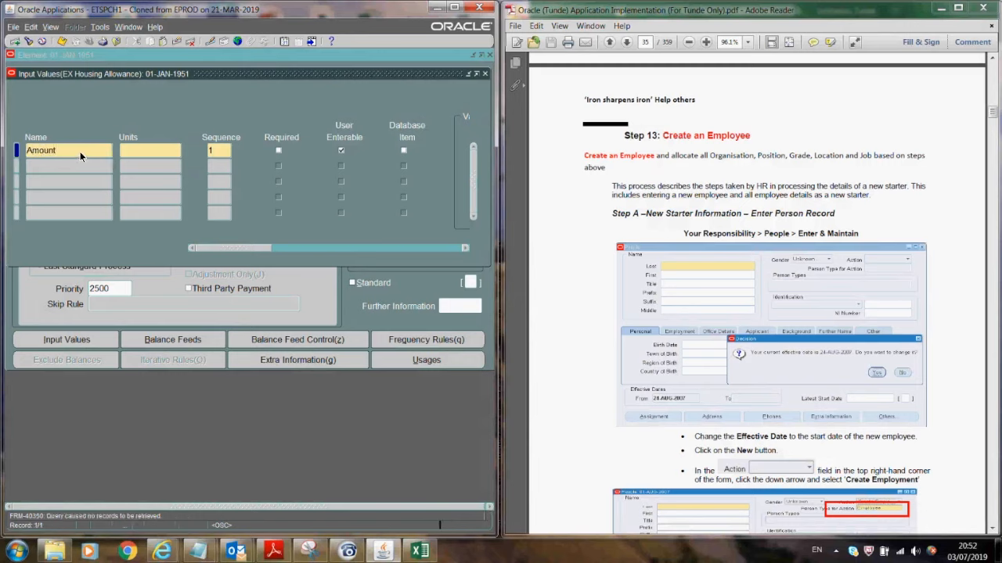
pyautogui.press('Tab')
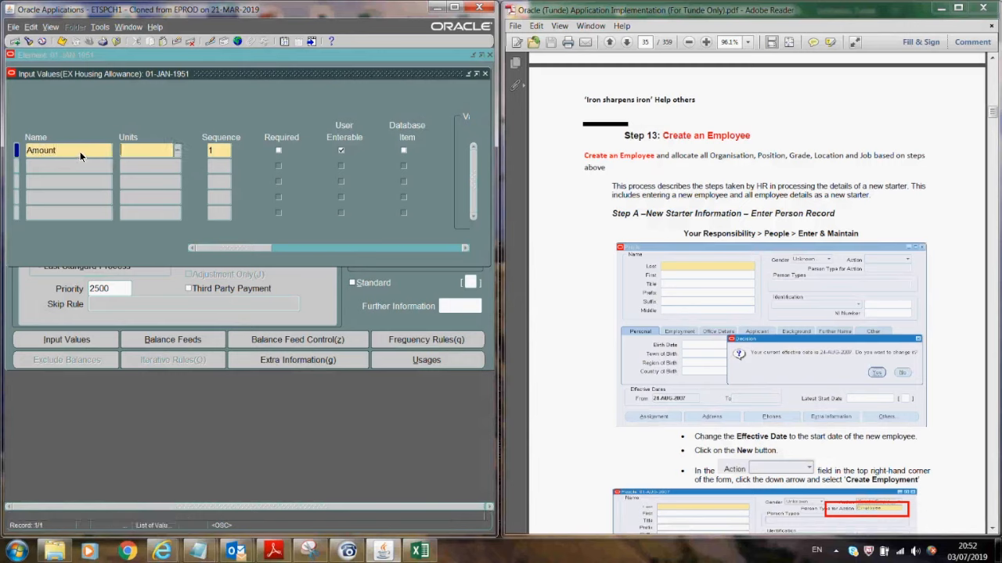
pyautogui.write('Money')
pyautogui.press('Tab')
pyautogui.click(403, 152)
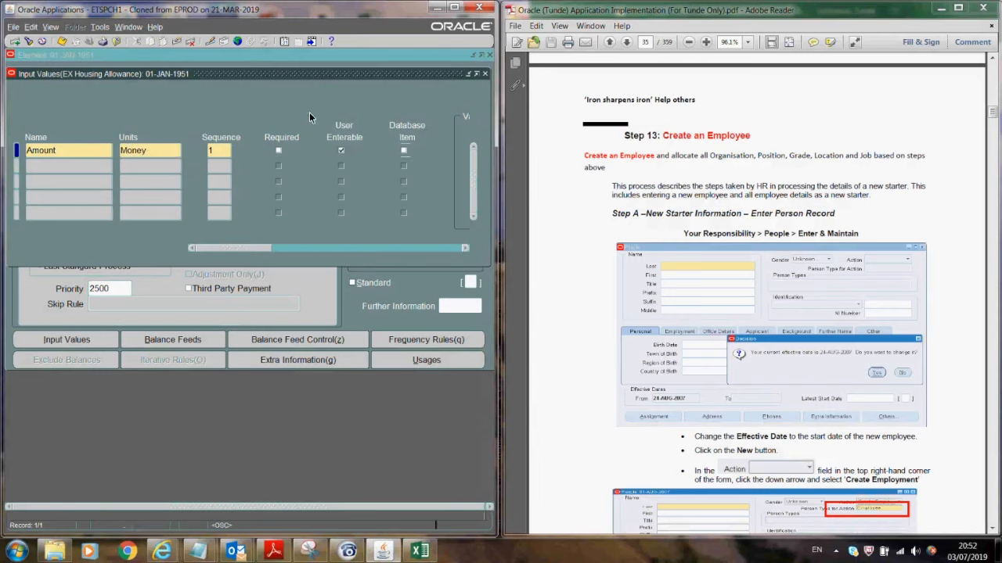
pyautogui.click(60, 42)
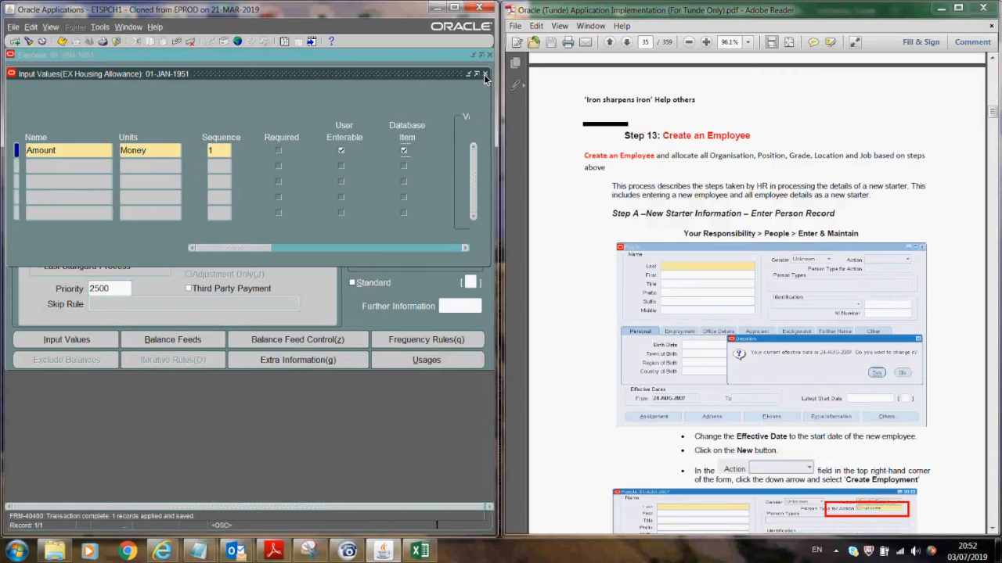
# - Return to the element form and start a new element named EX Food Allowance
pyautogui.click(485, 74)
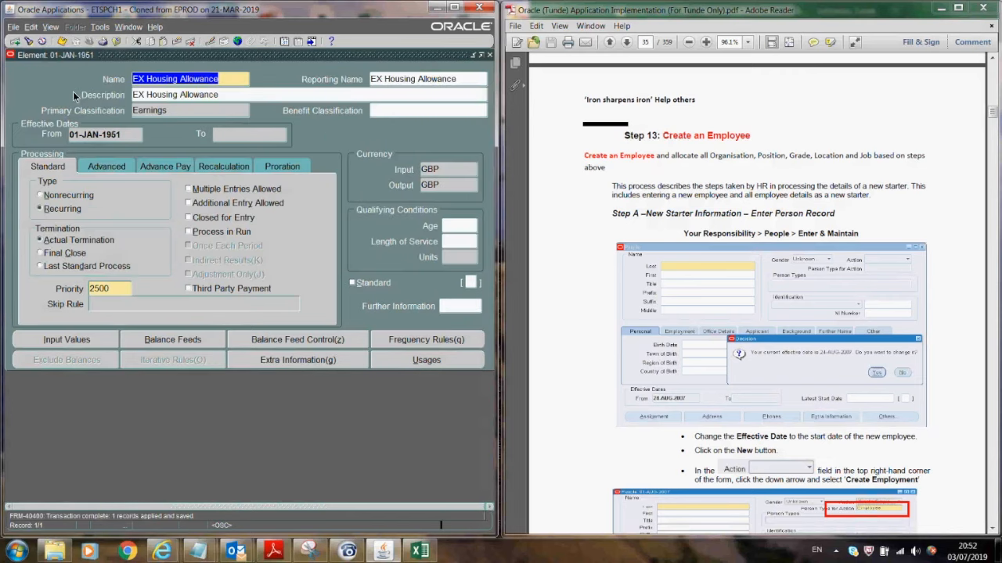
pyautogui.click(15, 43)
pyautogui.write('EX ')
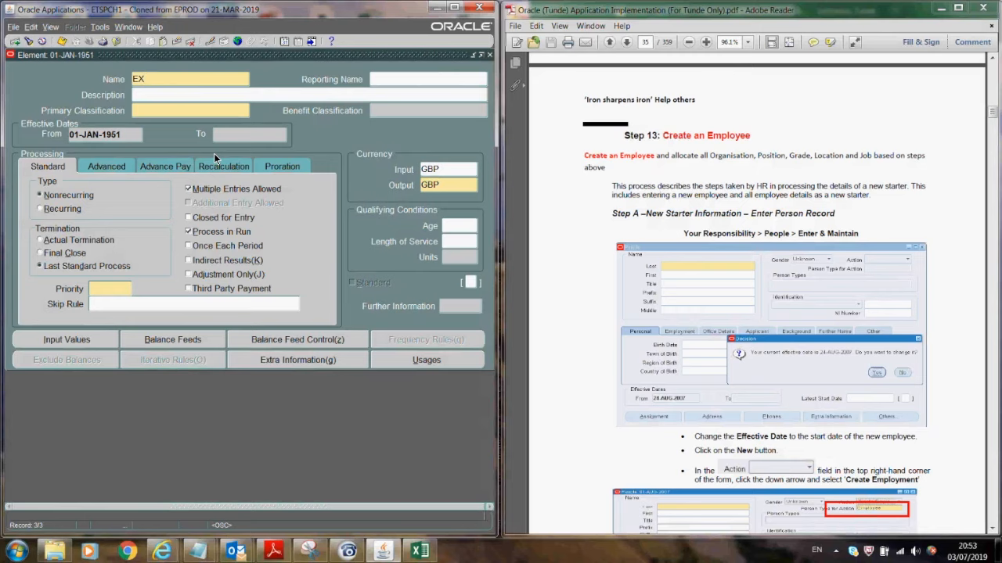
pyautogui.write('Food Allowance')
# - Copy the EX Food Allowance name into Reporting Name and Description
pyautogui.moveTo(211, 80); pyautogui.dragTo(119, 80)
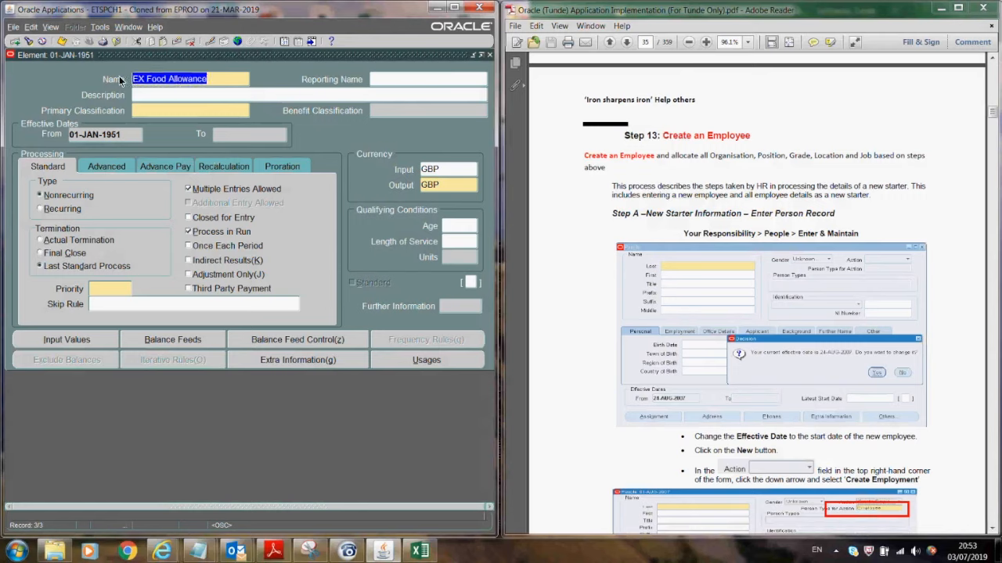
pyautogui.hotkey('ctrl', 'c')
pyautogui.click(384, 79)
pyautogui.hotkey('ctrl', 'v')
pyautogui.click(310, 96)
pyautogui.hotkey('ctrl', 'v')
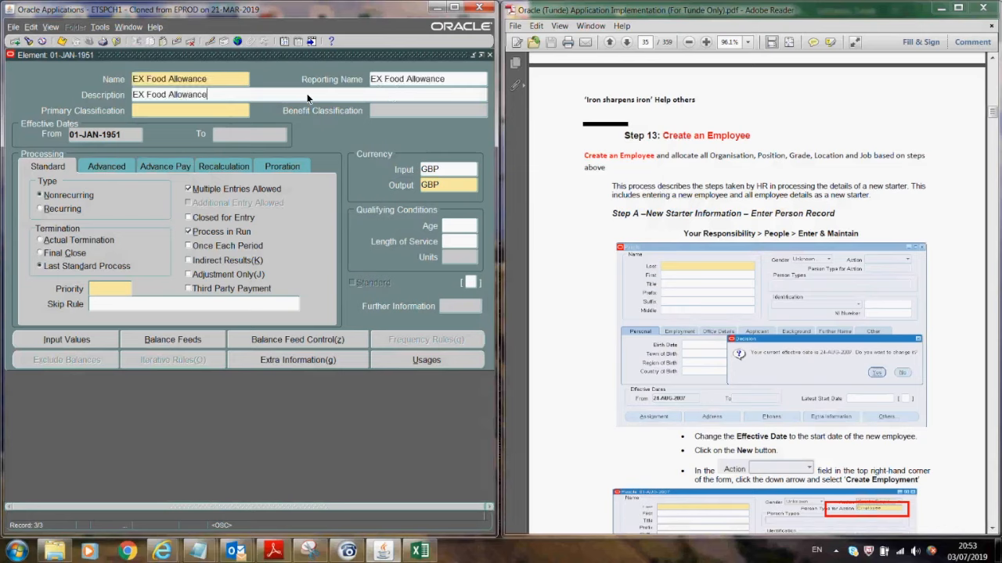
# - Make it recurring Earnings with Actual Termination and Process in Run off, and save
pyautogui.click(217, 111)
pyautogui.write('ear')
pyautogui.press('Tab')
pyautogui.click(51, 210)
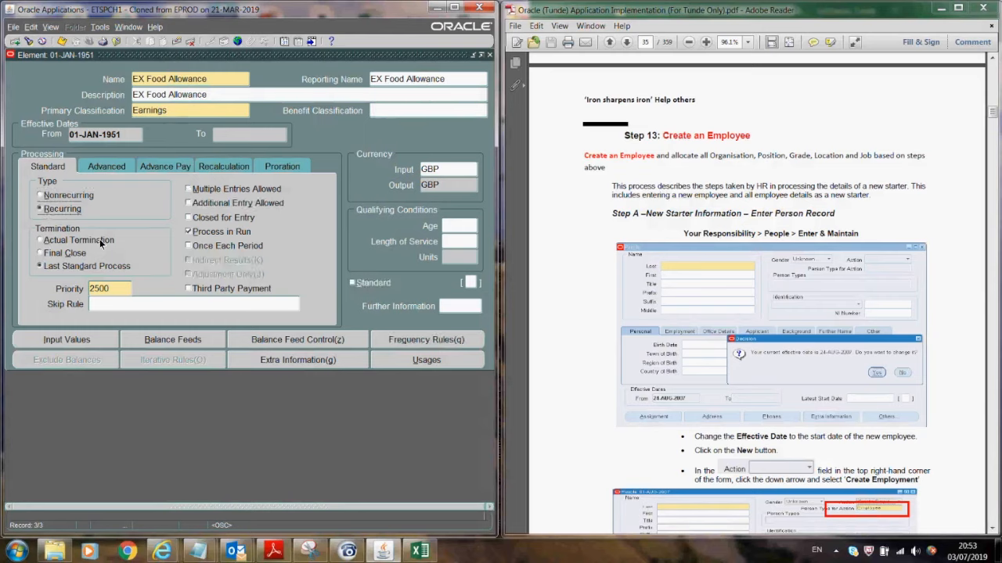
pyautogui.click(59, 241)
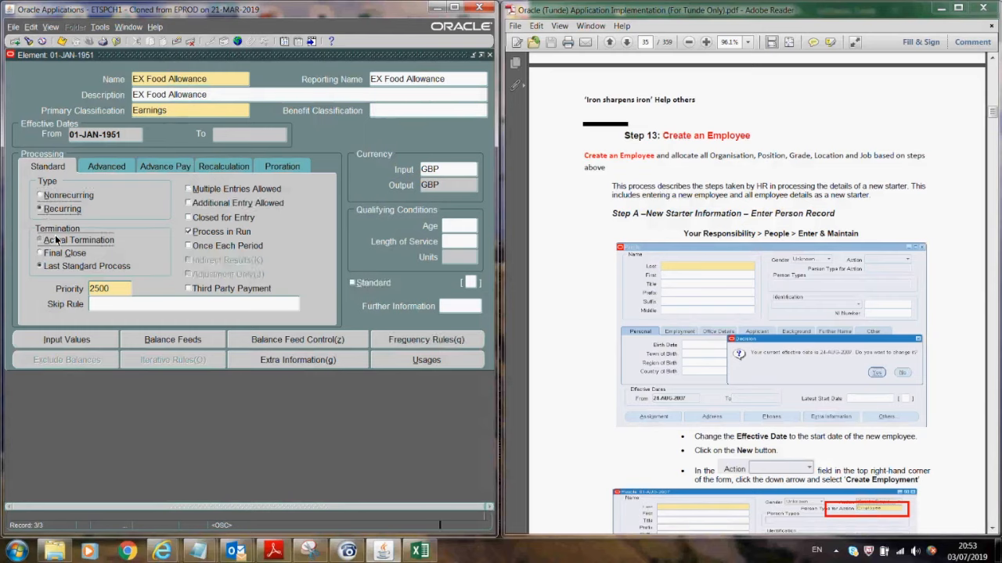
pyautogui.click(196, 232)
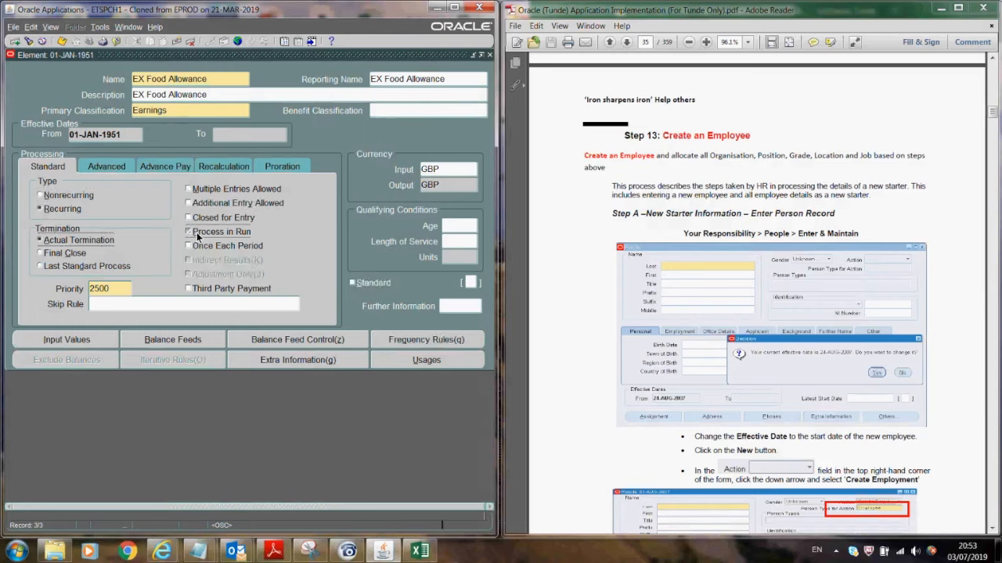
pyautogui.click(63, 39)
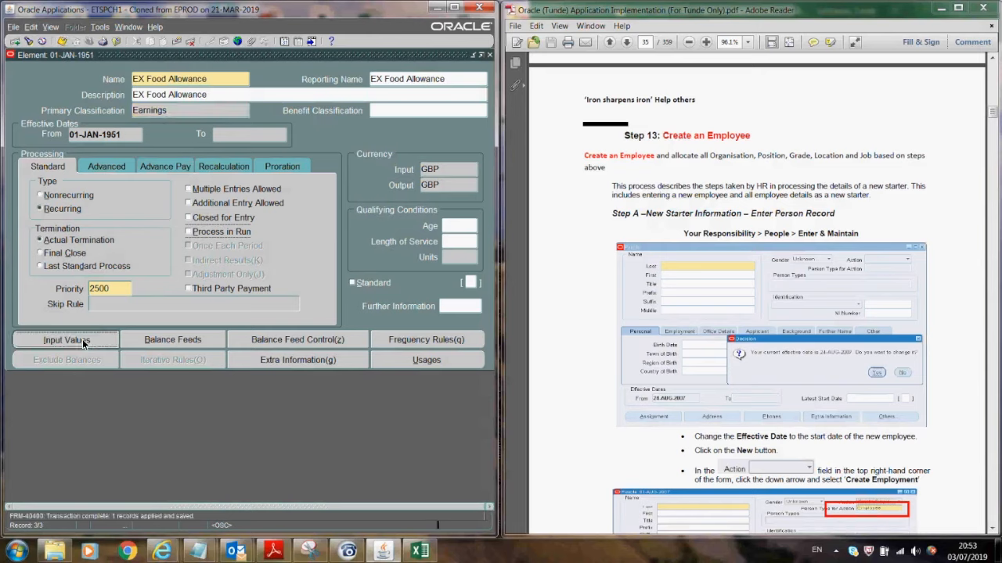
# - Add and save an Amount input in Money as a database item, then begin a new element
pyautogui.click(82, 339)
pyautogui.write('Amount')
pyautogui.press('Tab')
pyautogui.write('Money')
pyautogui.press('Tab')
pyautogui.click(403, 150)
pyautogui.click(62, 42)
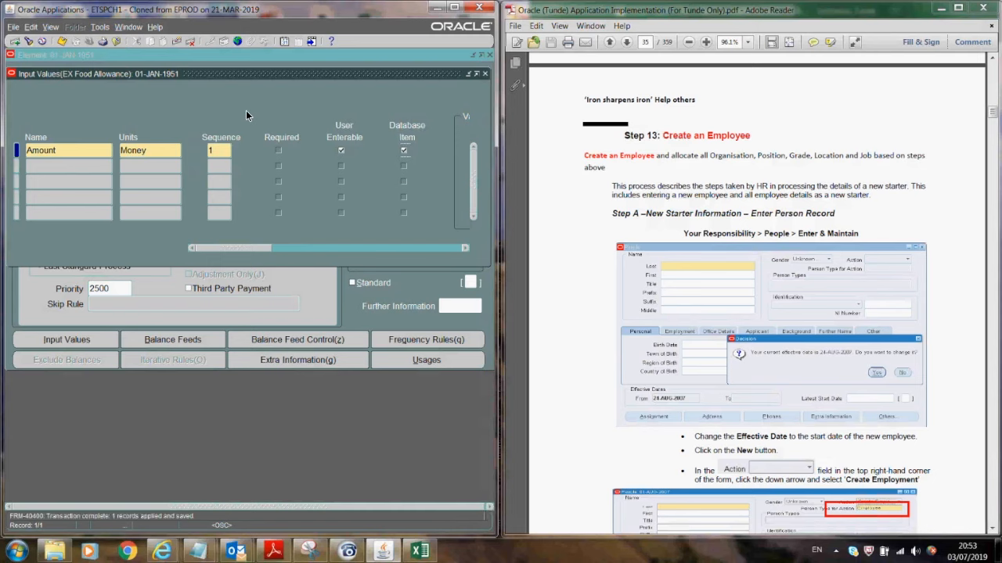
pyautogui.click(484, 73)
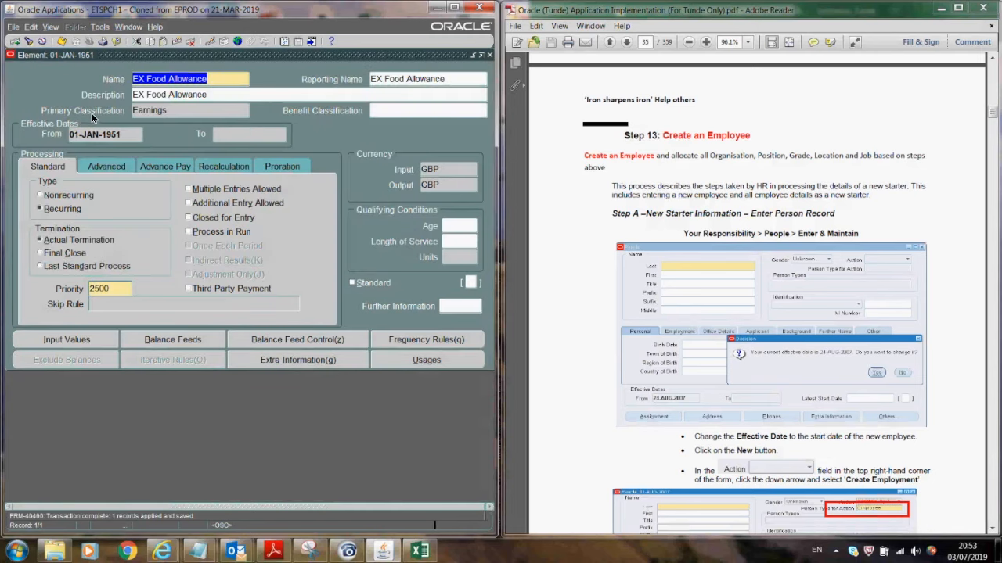
pyautogui.click(15, 41)
# - Name the new element EX Driving Allowance and copy the name into the Description
pyautogui.write('EX')
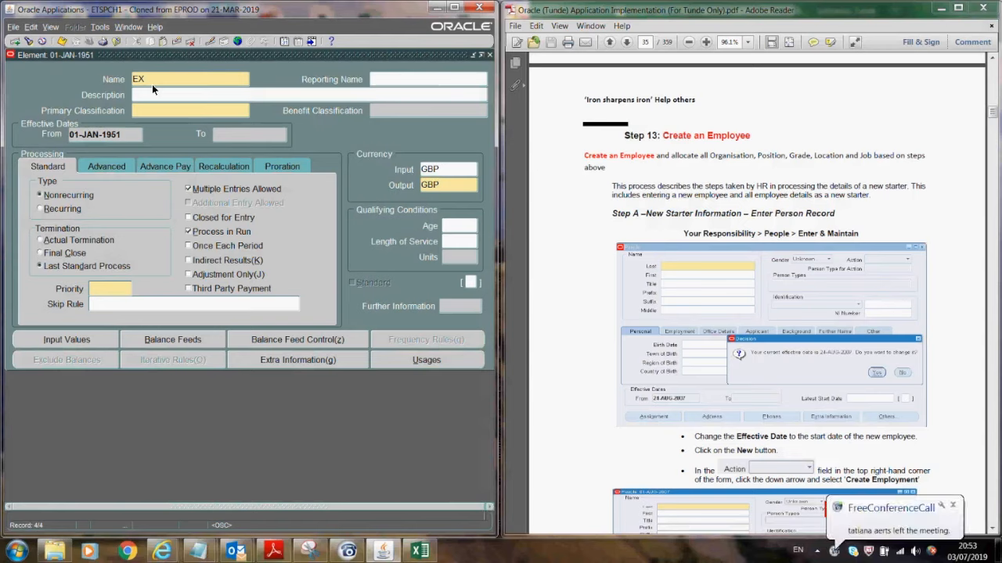
pyautogui.write('ing ')
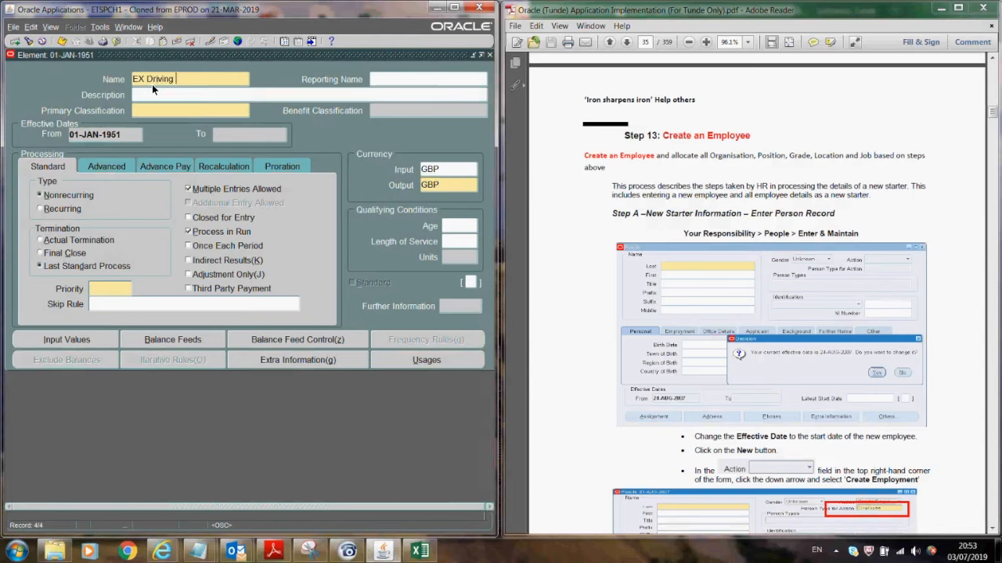
pyautogui.write('Allowance')
pyautogui.moveTo(227, 76); pyautogui.dragTo(109, 83)
pyautogui.hotkey('ctrl', 'c')
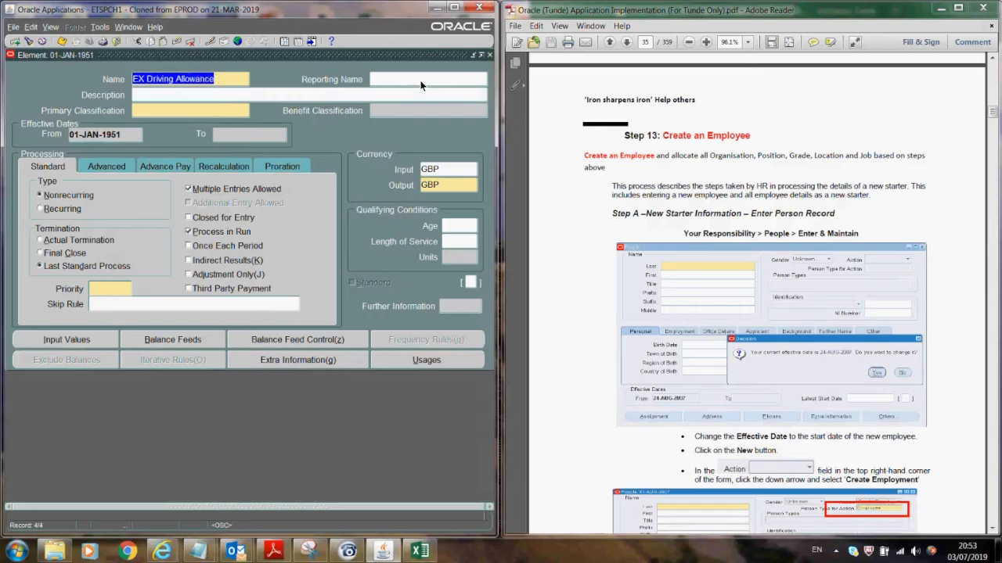
pyautogui.click(420, 80)
pyautogui.hotkey('ctrl', 'v')
pyautogui.hotkey('ctrl', 'v')
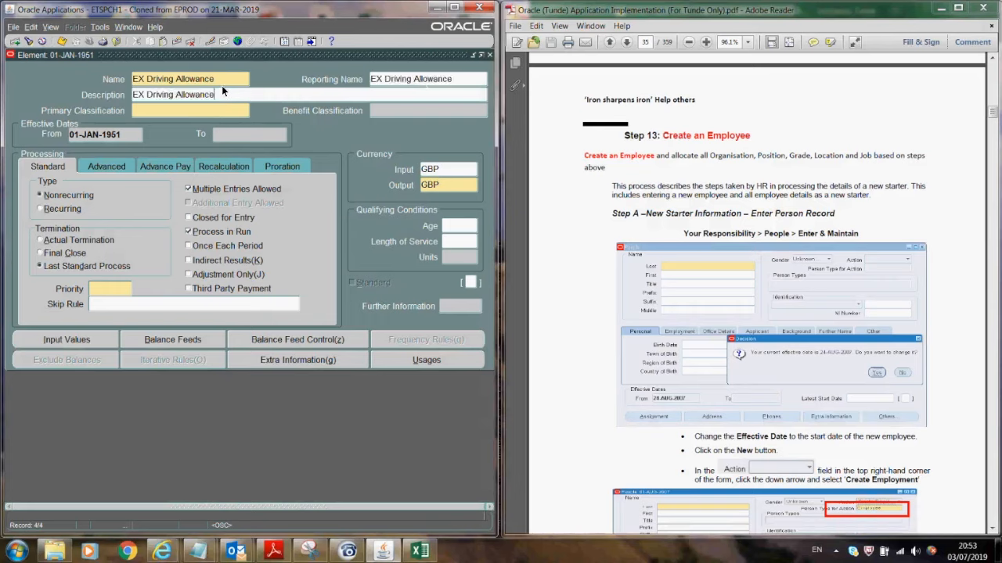
# - Set it to recurring Earnings with Actual Termination
pyautogui.click(207, 114)
pyautogui.write('ea')
pyautogui.press('Tab')
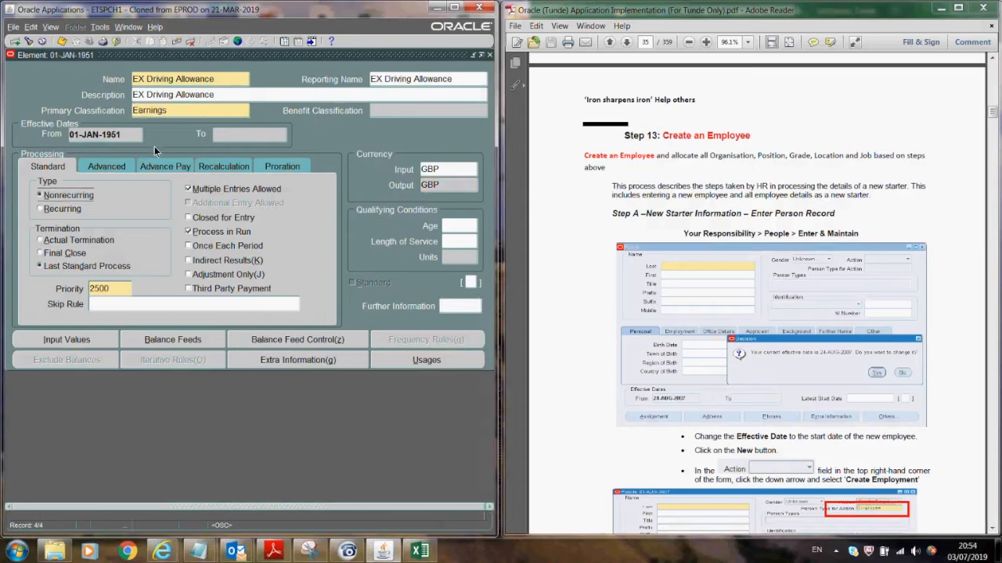
pyautogui.click(66, 210)
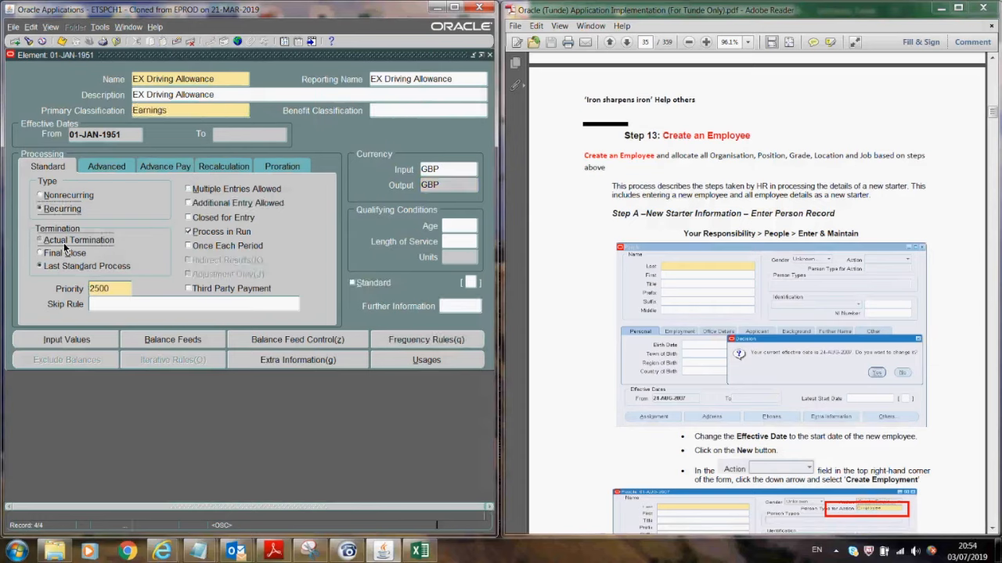
pyautogui.click(64, 241)
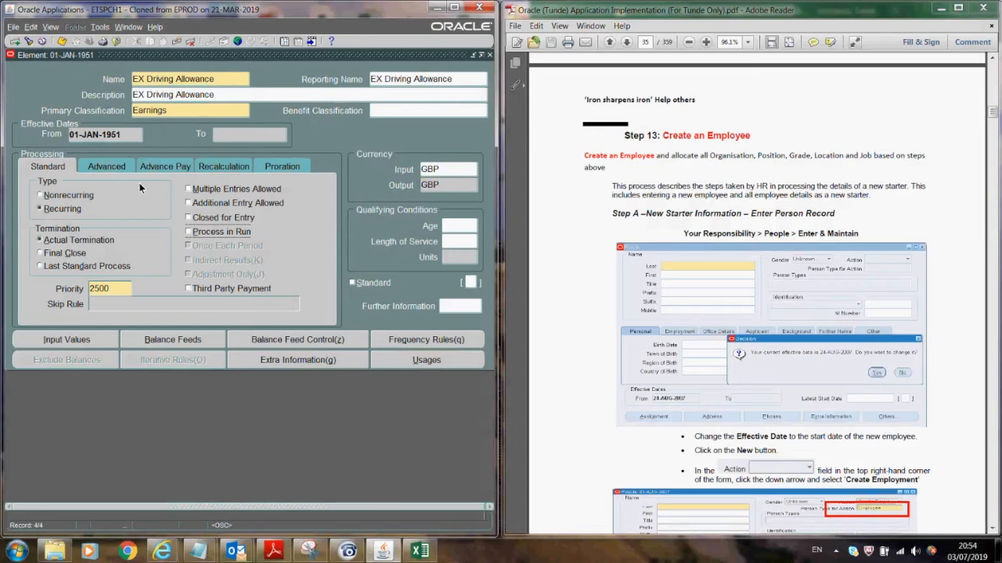
# - Add and save an Amount input in Money units as a database item, then close Input Values
pyautogui.click(91, 337)
pyautogui.write('Amount')
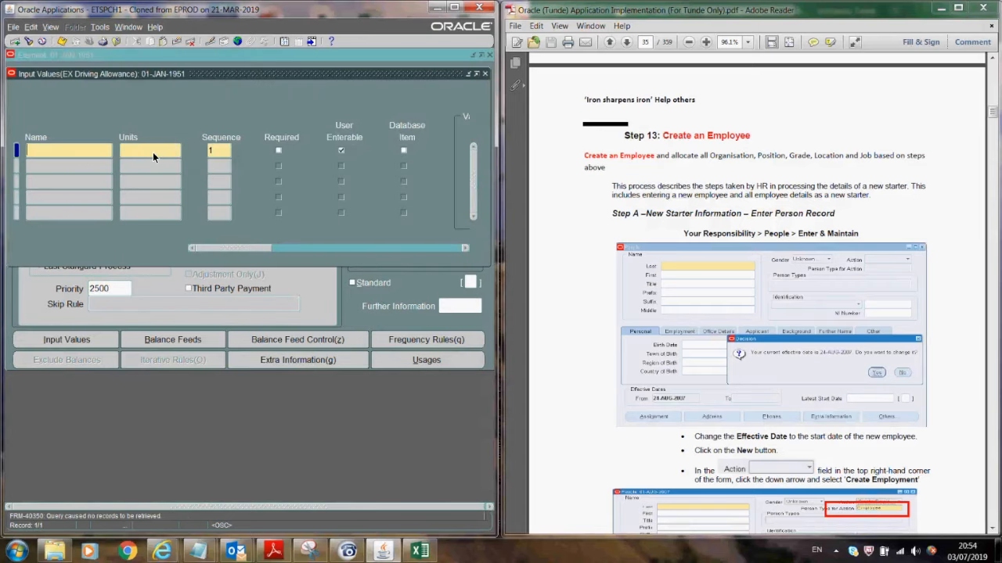
pyautogui.press('Tab')
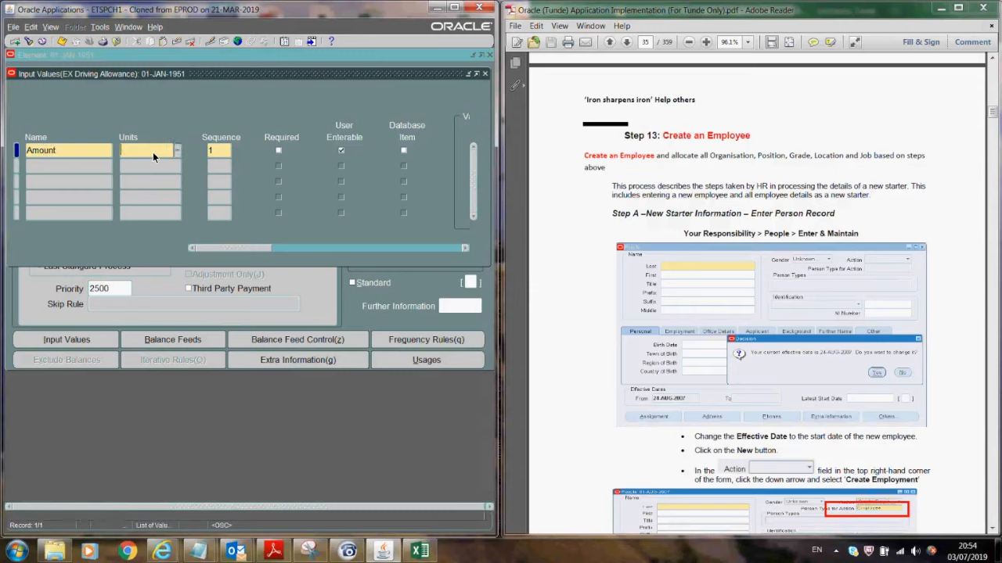
pyautogui.write('m')
pyautogui.press('Tab')
pyautogui.click(404, 151)
pyautogui.hotkey('ctrl', 's')
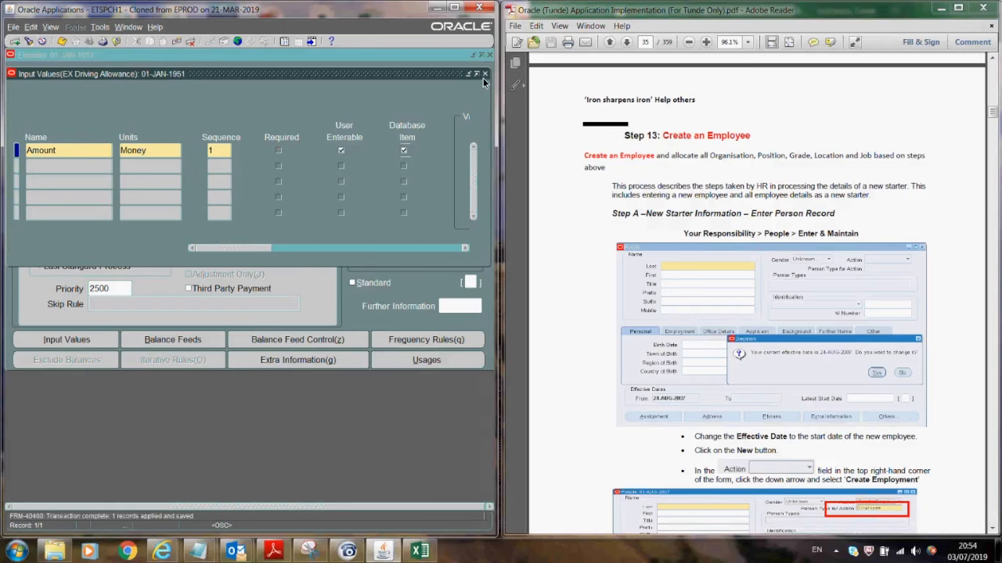
pyautogui.click(484, 74)
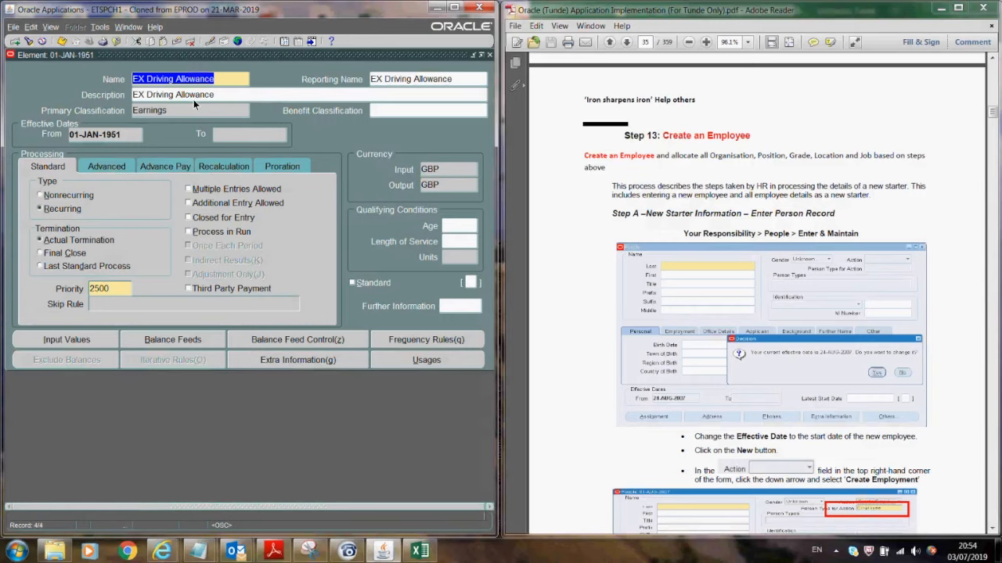
# - Open the Element Link form at the current date and select EX Driving Allowance
pyautogui.click(490, 54)
pyautogui.click(85, 258)
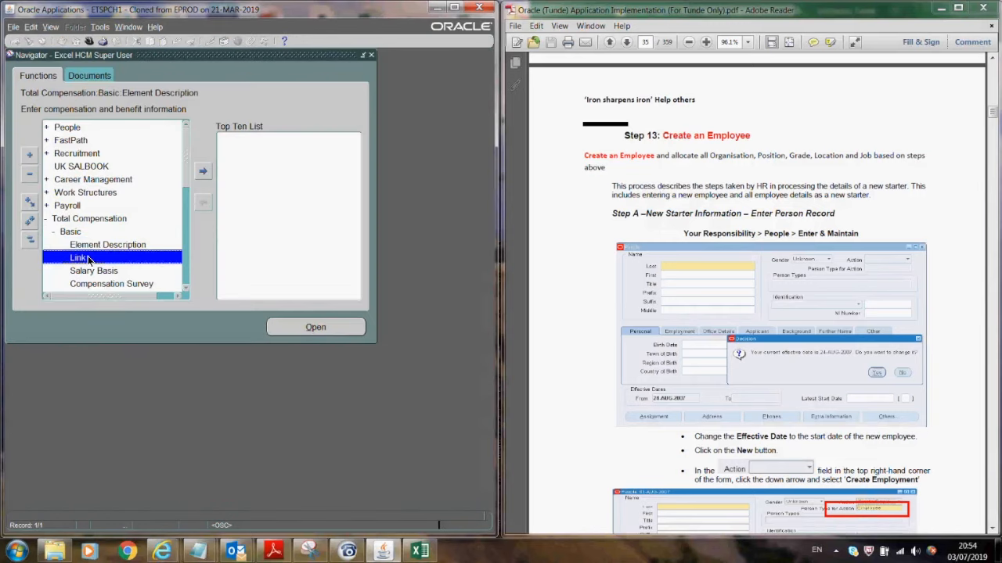
pyautogui.click(297, 329)
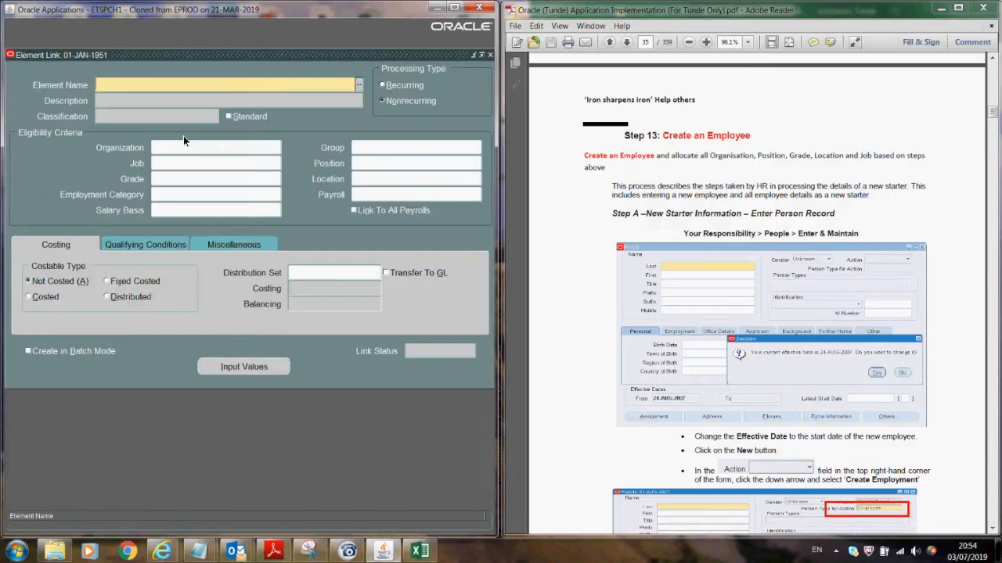
pyautogui.click(347, 303)
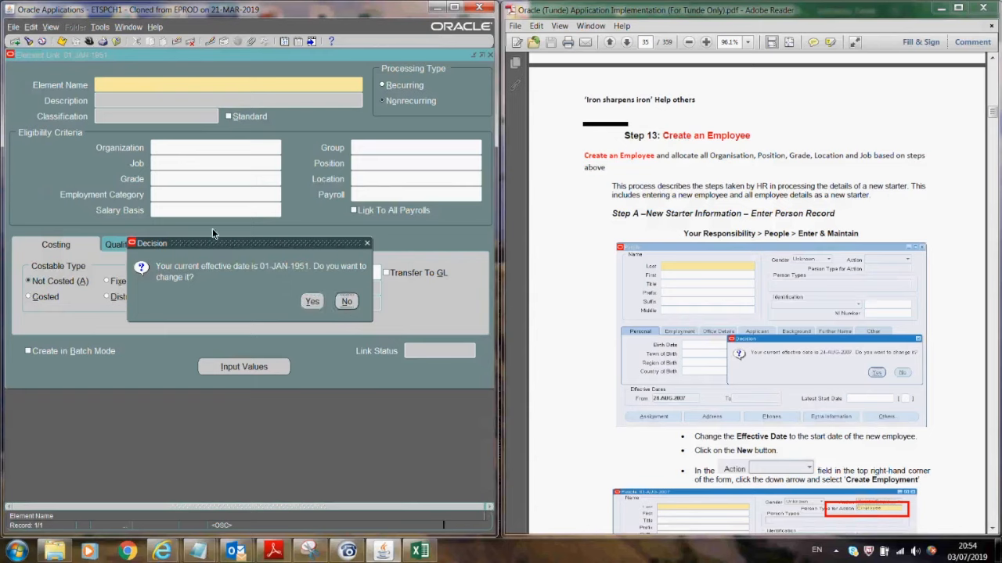
pyautogui.write('ex')
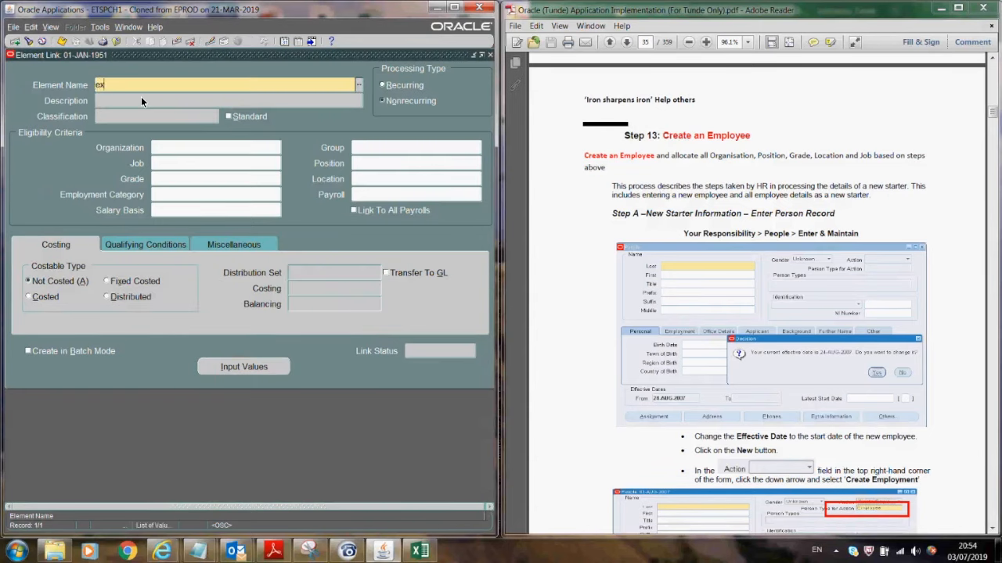
pyautogui.press('Tab')
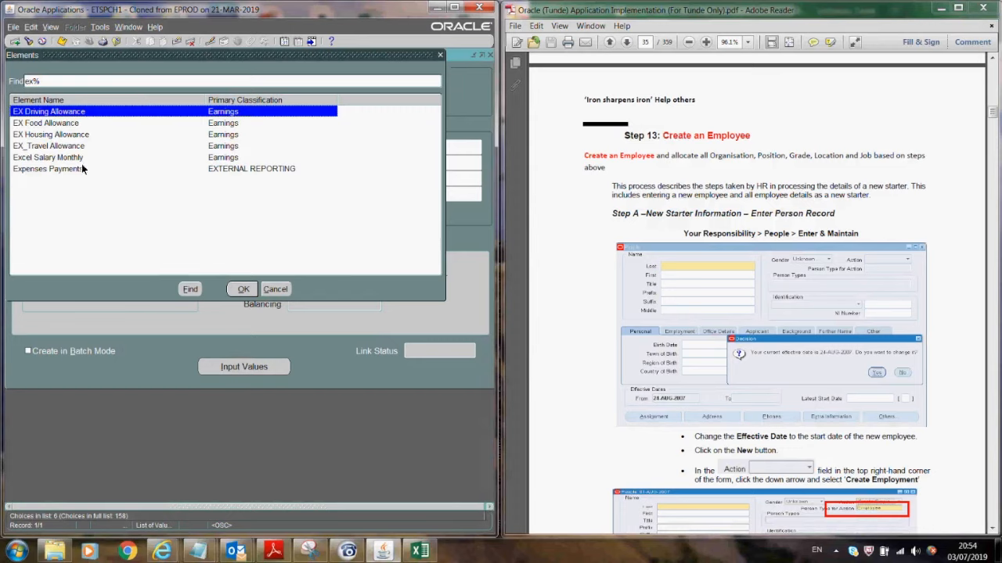
pyautogui.click(50, 158)
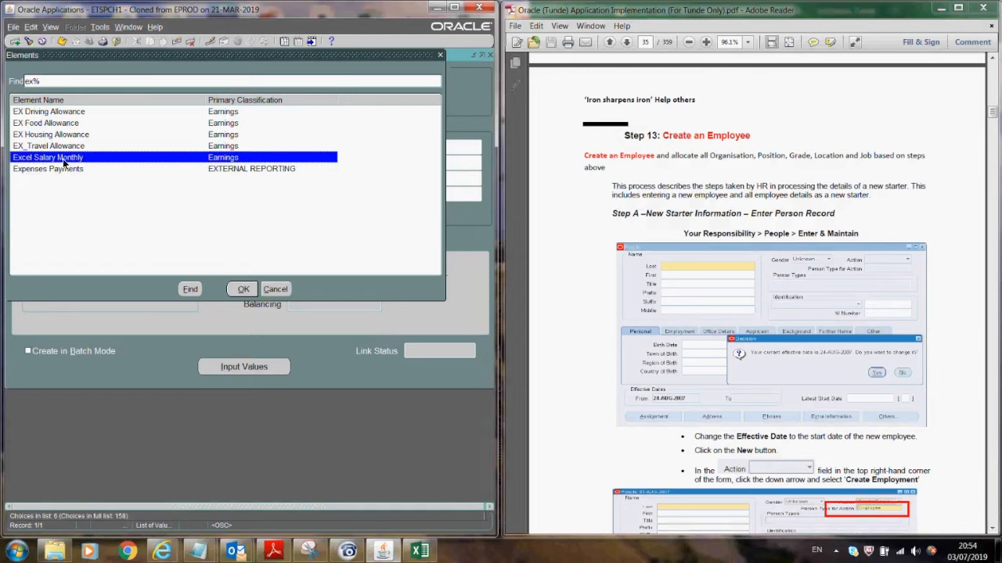
pyautogui.click(66, 114)
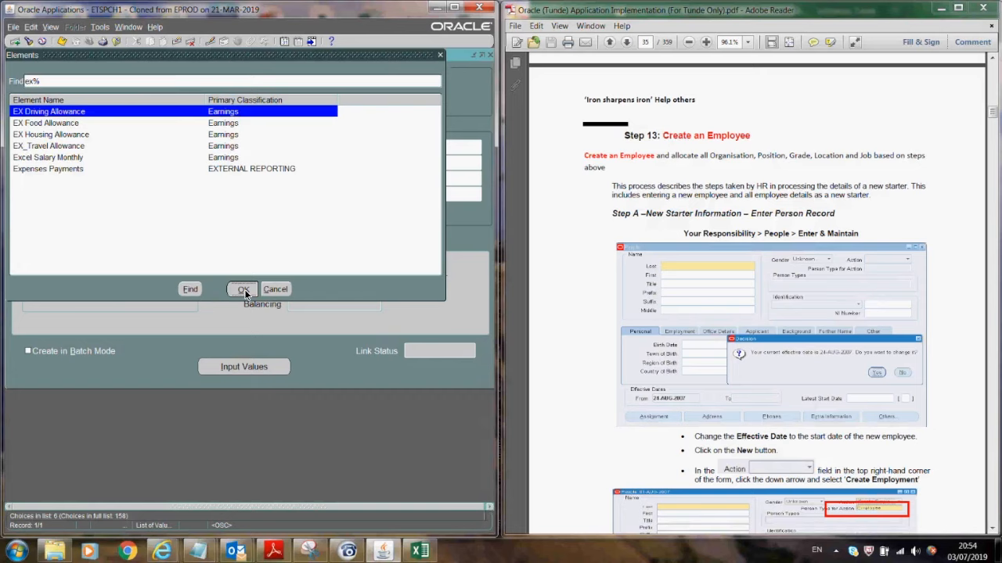
pyautogui.click(243, 289)
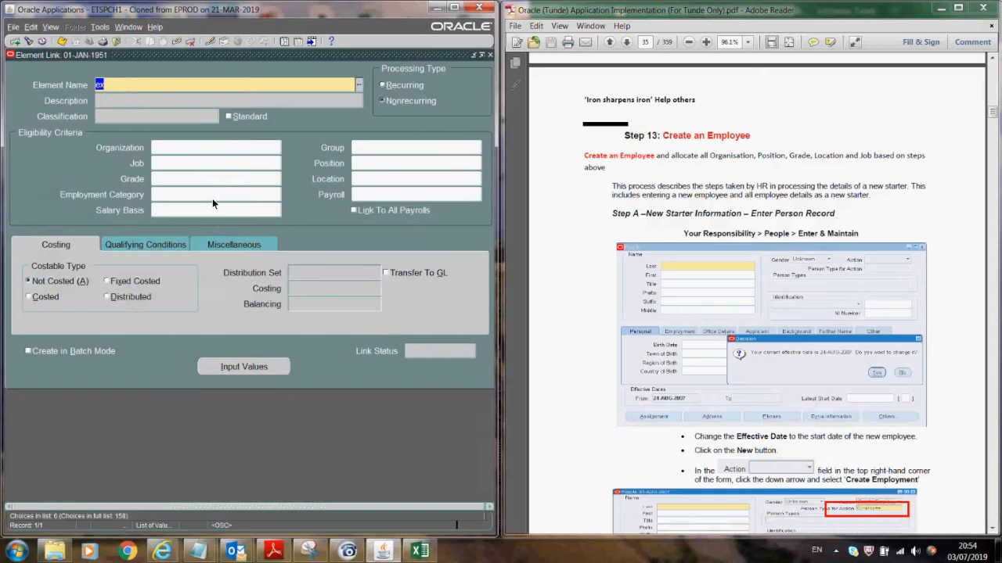
# - Discard the unsaved element link and close the form
pyautogui.click(368, 195)
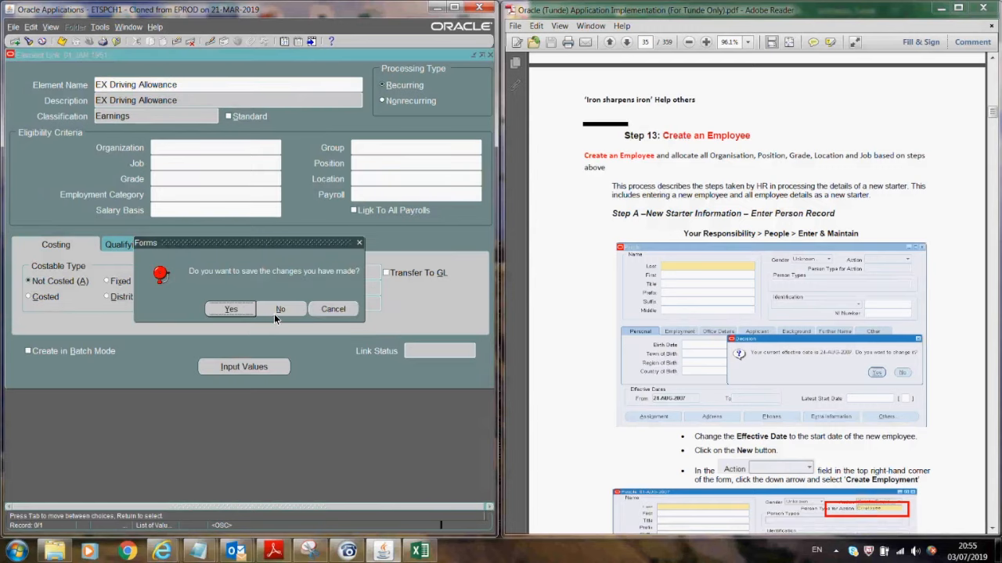
pyautogui.click(273, 314)
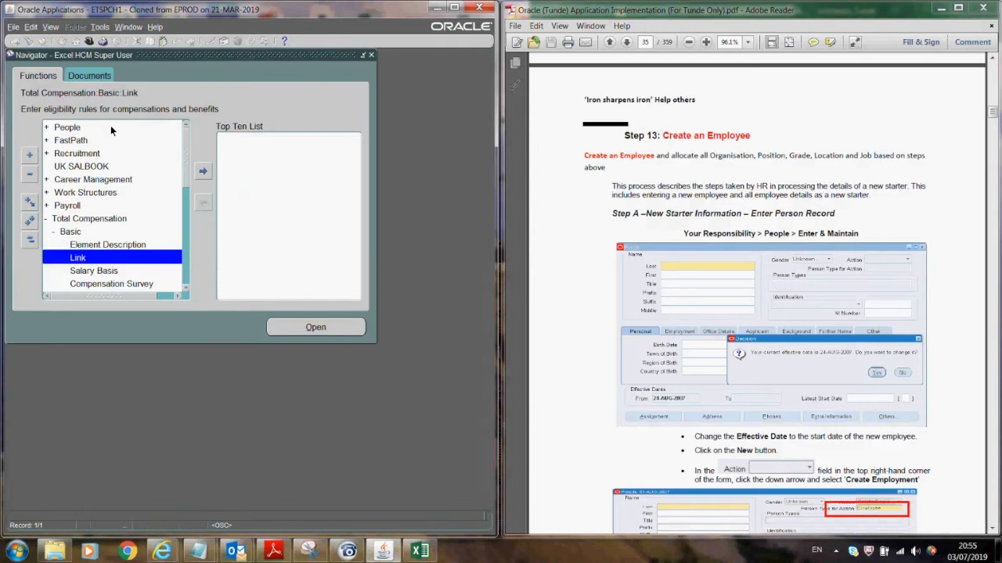
pyautogui.click(110, 126)
# - Open Enter and Maintain People at 03-JUL-2019 and find the UK employee by surname
pyautogui.doubleClick(111, 126)
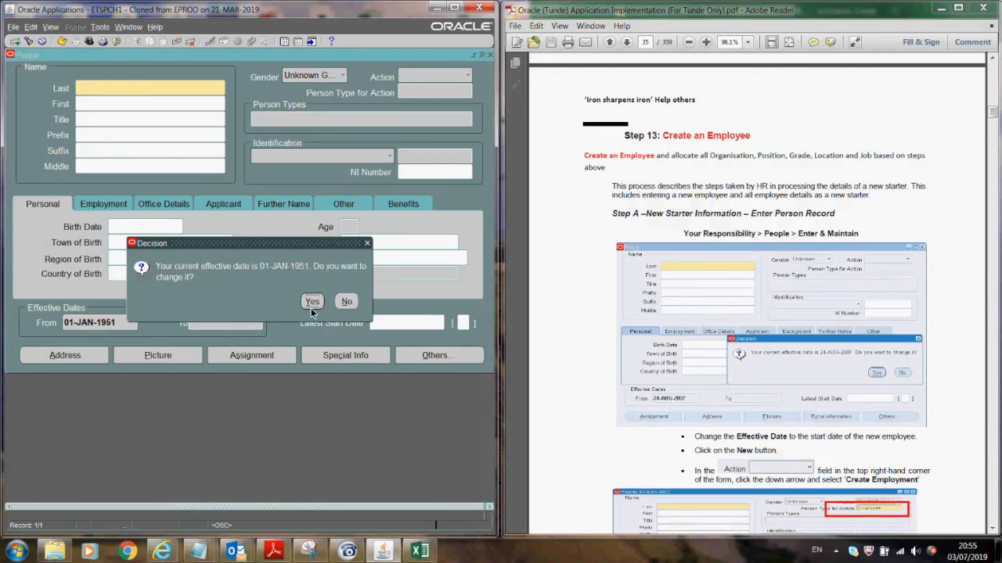
pyautogui.click(311, 302)
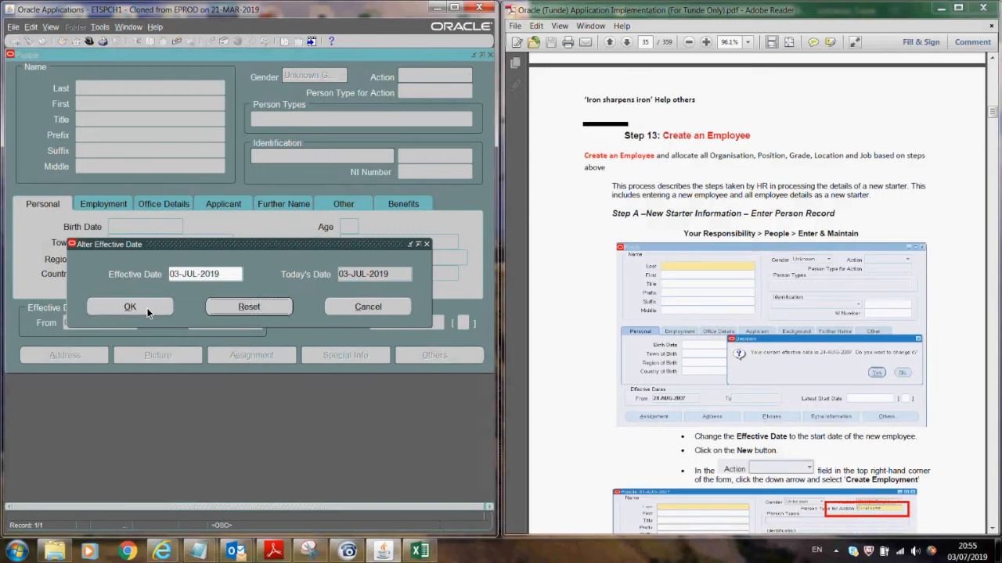
pyautogui.click(145, 309)
pyautogui.write('smith%')
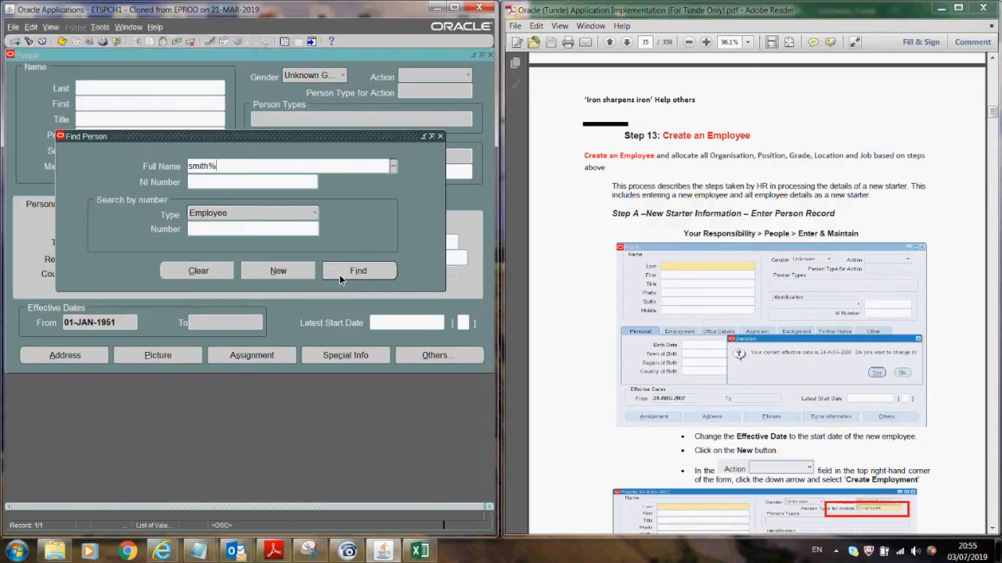
pyautogui.click(339, 275)
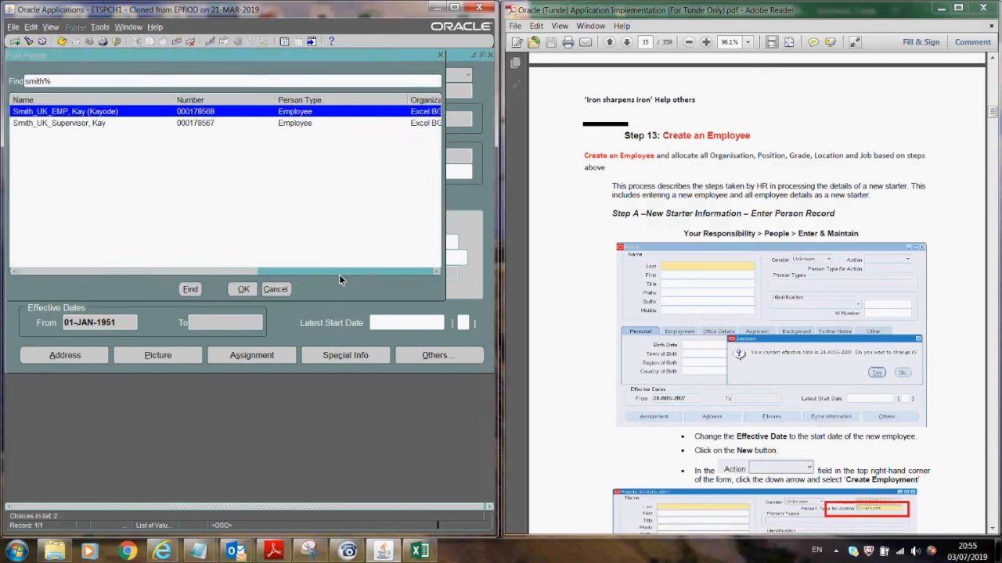
pyautogui.press('Return')
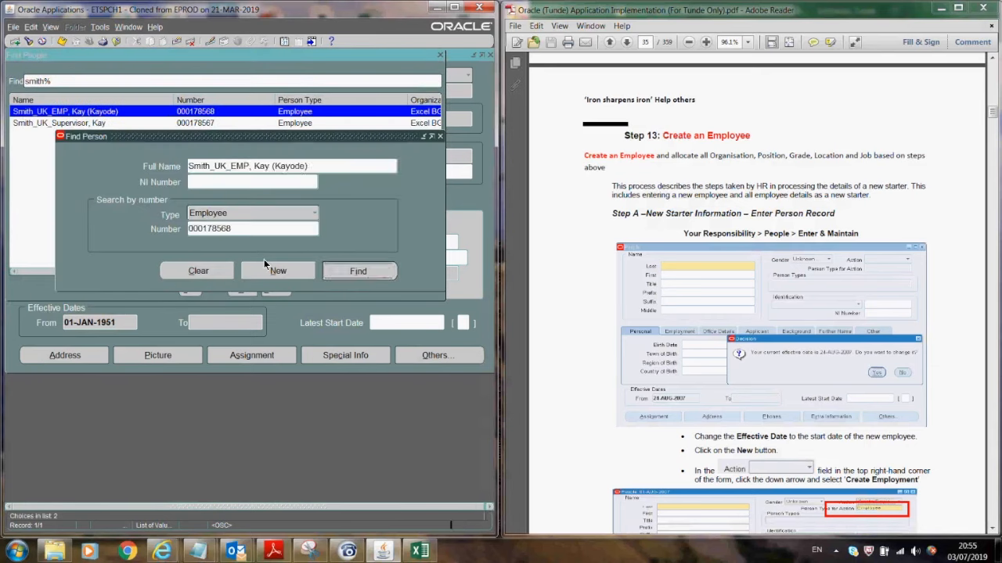
# - In the employee's assignment, set Salary Basis to Excel Salary Basis as a correction
pyautogui.click(272, 356)
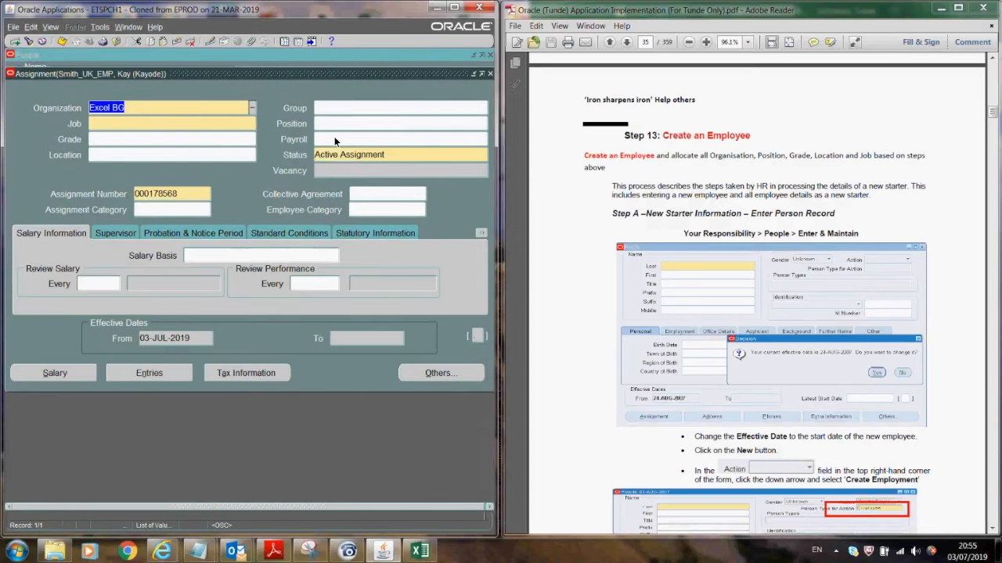
pyautogui.click(209, 256)
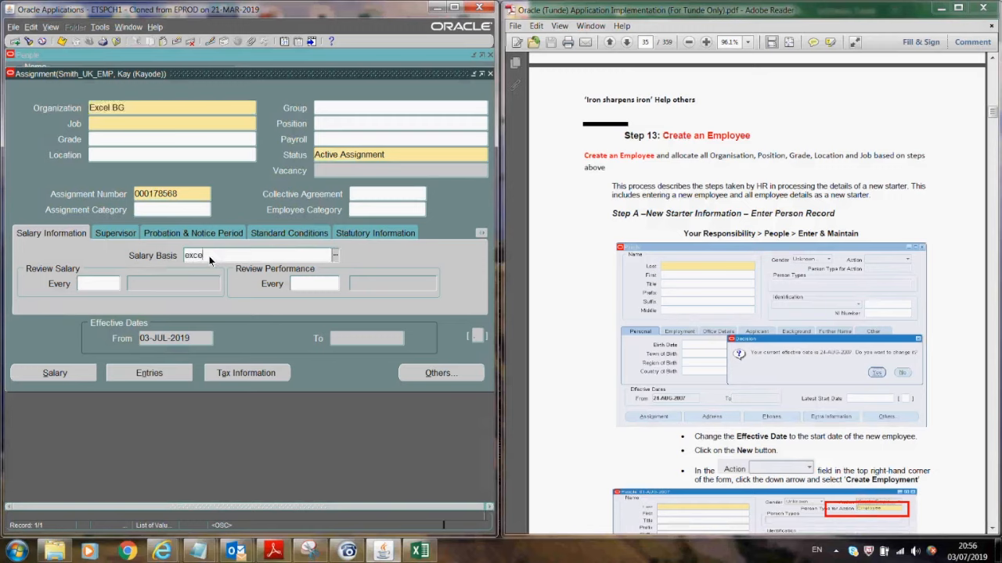
pyautogui.press('Tab')
pyautogui.click(127, 264)
pyautogui.press('Tab')
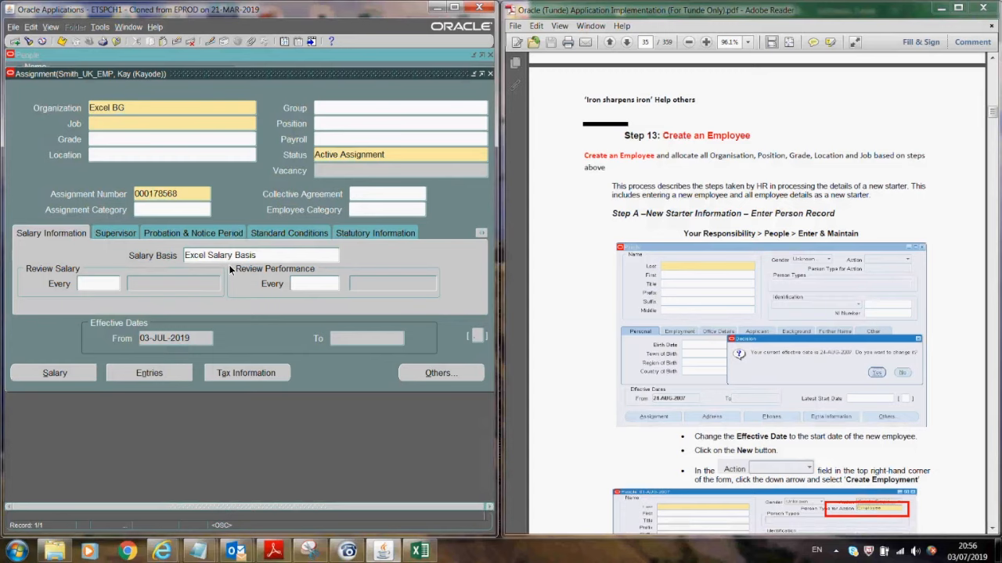